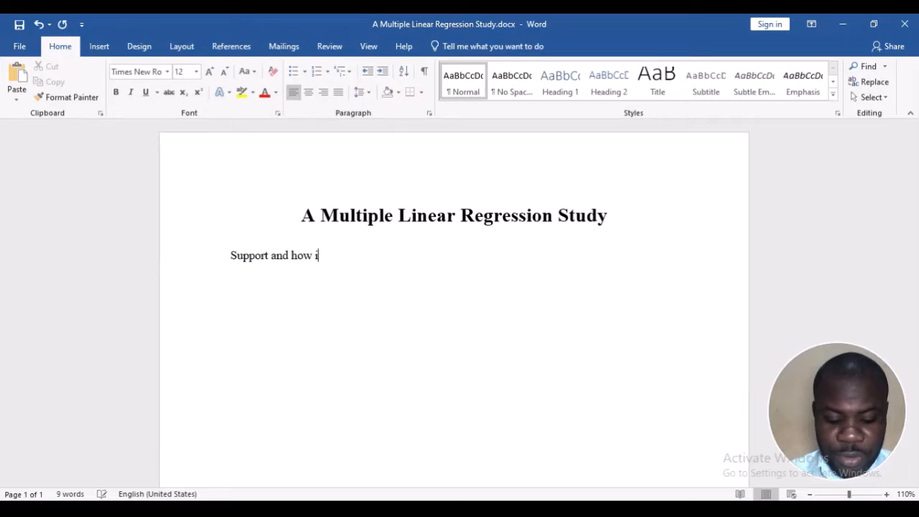
Continue the line under the title so it reads "Support and how it influences students entrepreneurial intention"
{"action": "type", "text": "nces "}
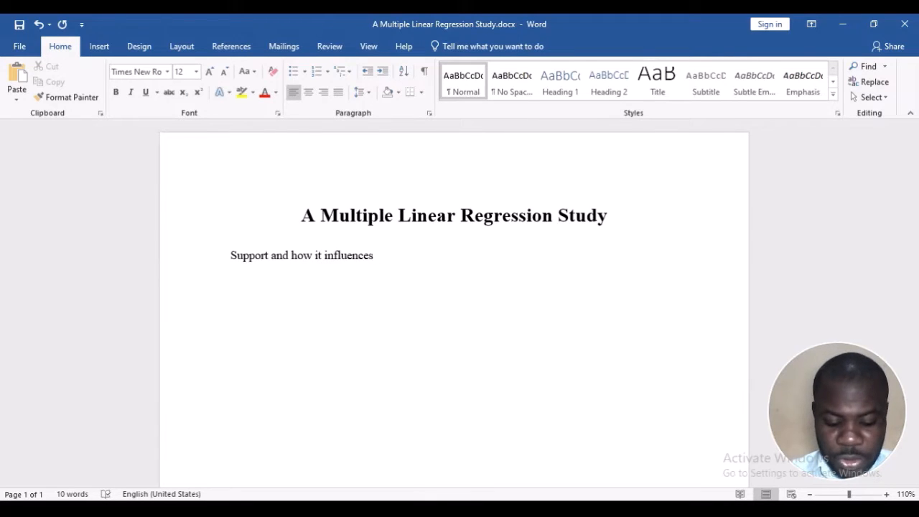
{"action": "type", "text": "students e"}
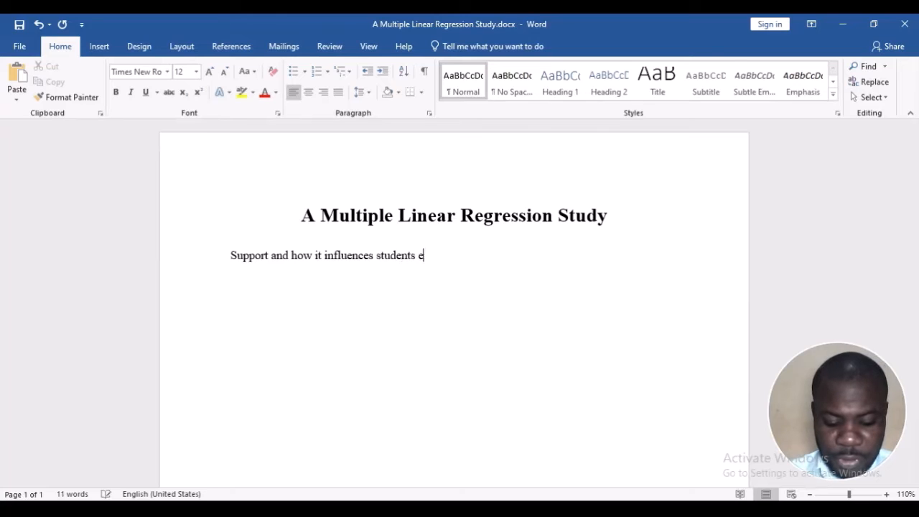
{"action": "type", "text": "ntrepreneurial "}
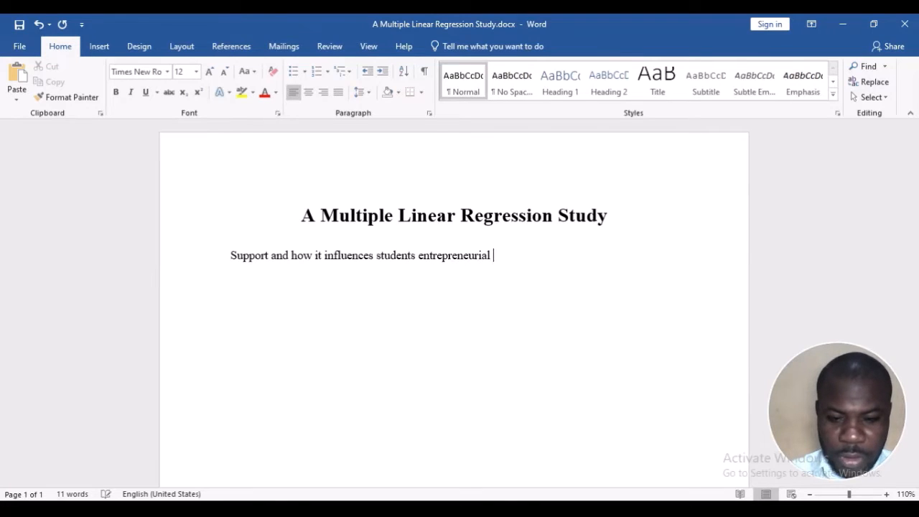
{"action": "type", "text": "intentions"}
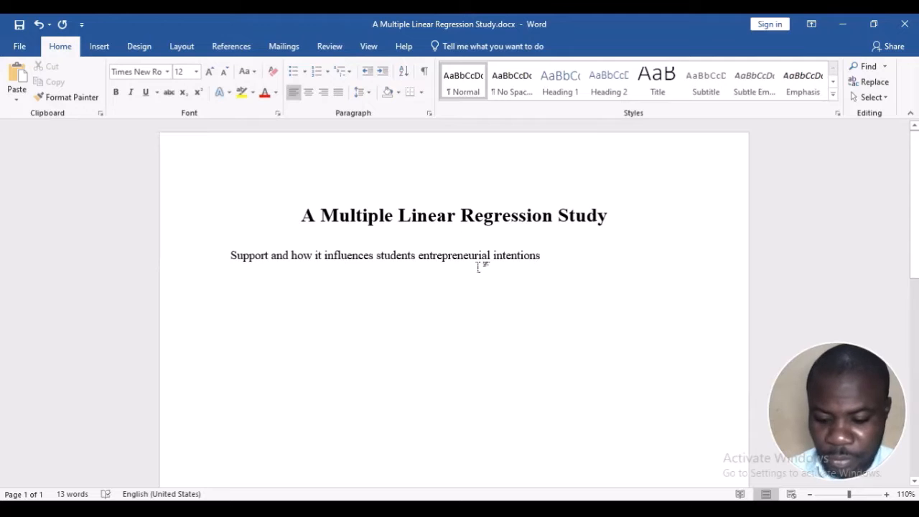
{"action": "key", "text": "BackSpace"}
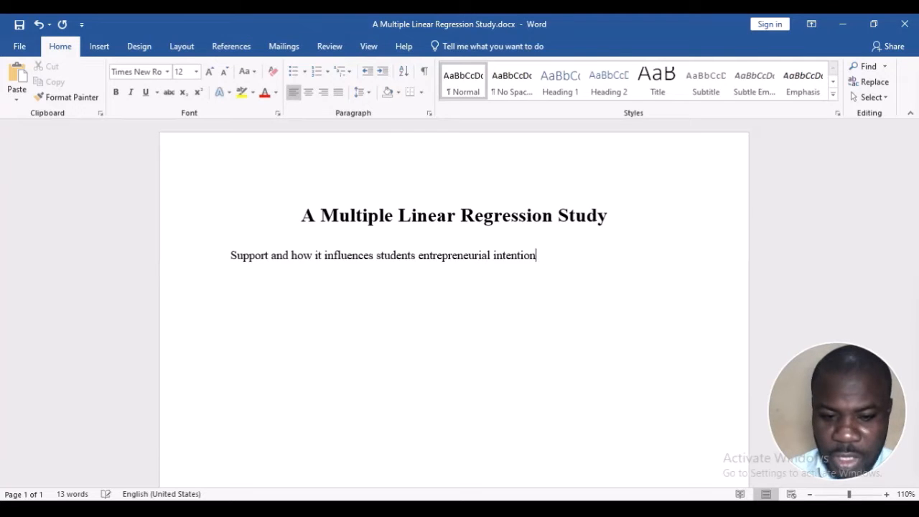
Add a possessive apostrophe after "students" and end the first sentence with a period
{"action": "left_click", "coordinate": [416, 257]}
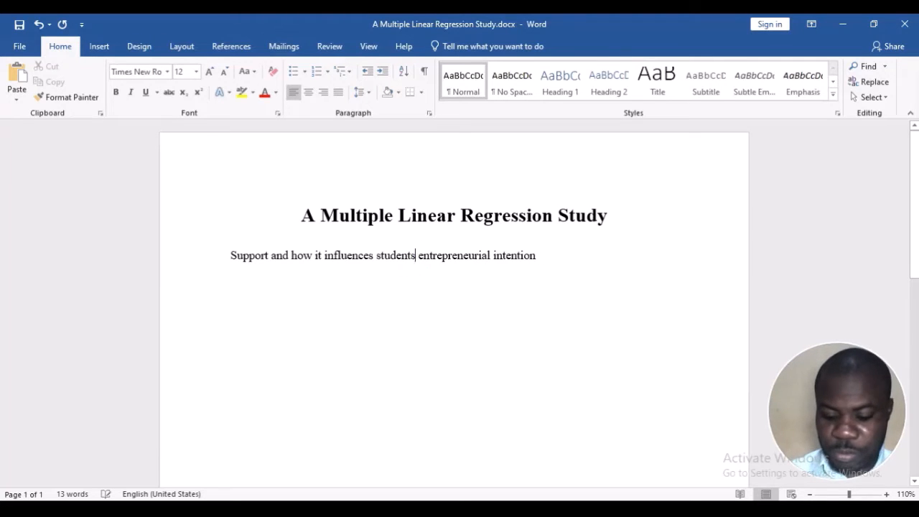
{"action": "type", "text": "'"}
{"action": "left_click", "coordinate": [542, 257]}
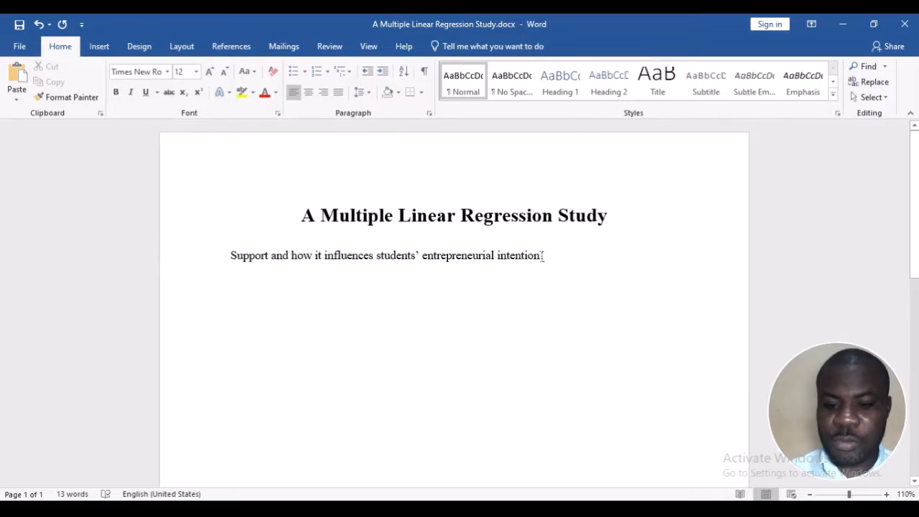
{"action": "type", "text": "."}
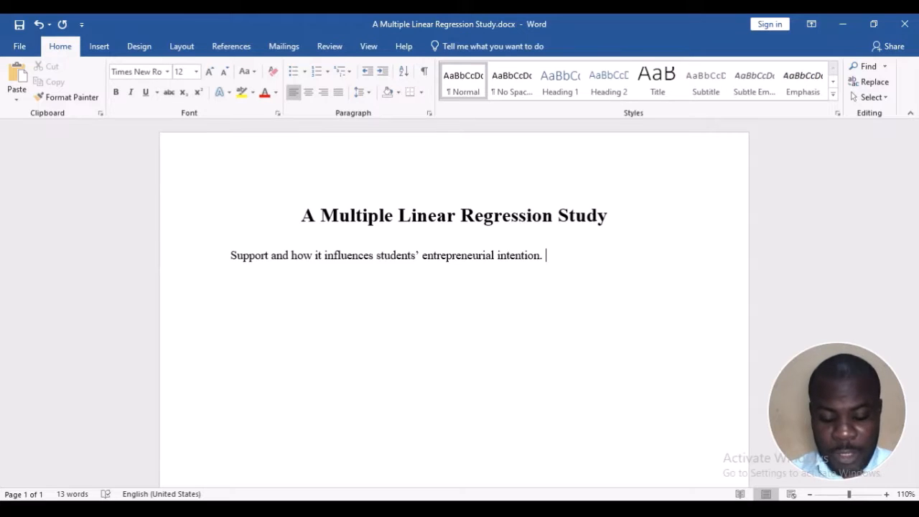
Add a second sentence to the paragraph: "The effect of support on students' entrepreneurial intentions."
{"action": "type", "text": "The effe"}
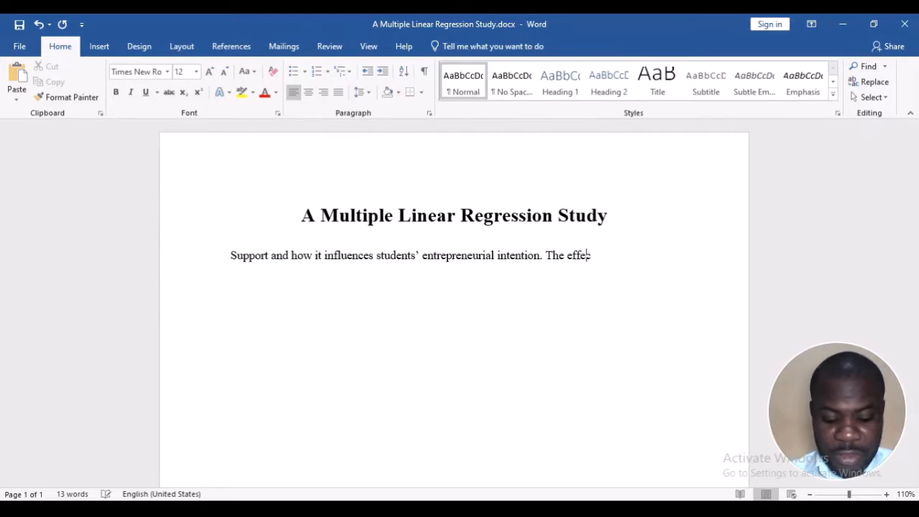
{"action": "type", "text": "ct of support o"}
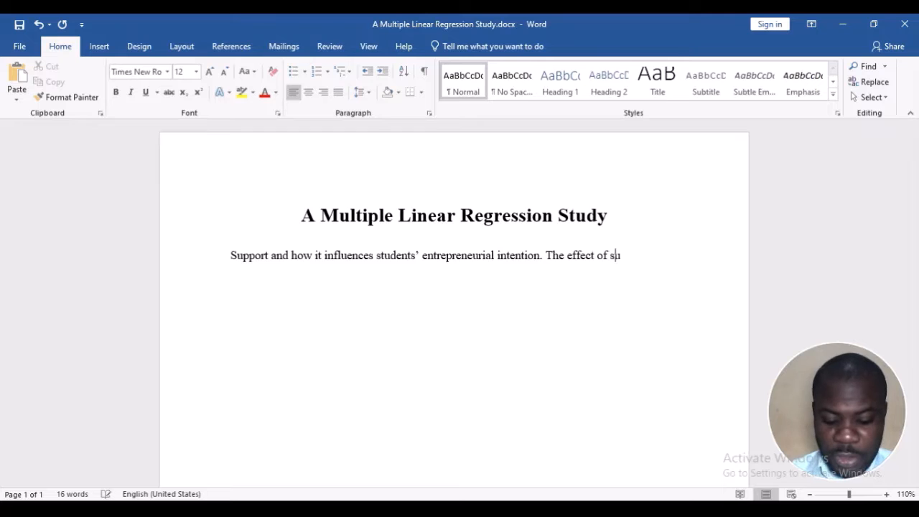
{"action": "type", "text": "n "}
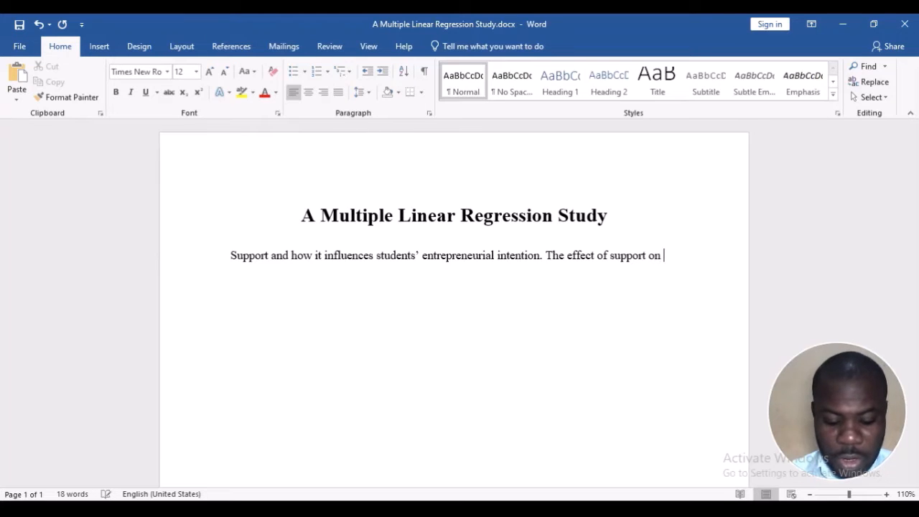
{"action": "type", "text": "entrepreneurial "}
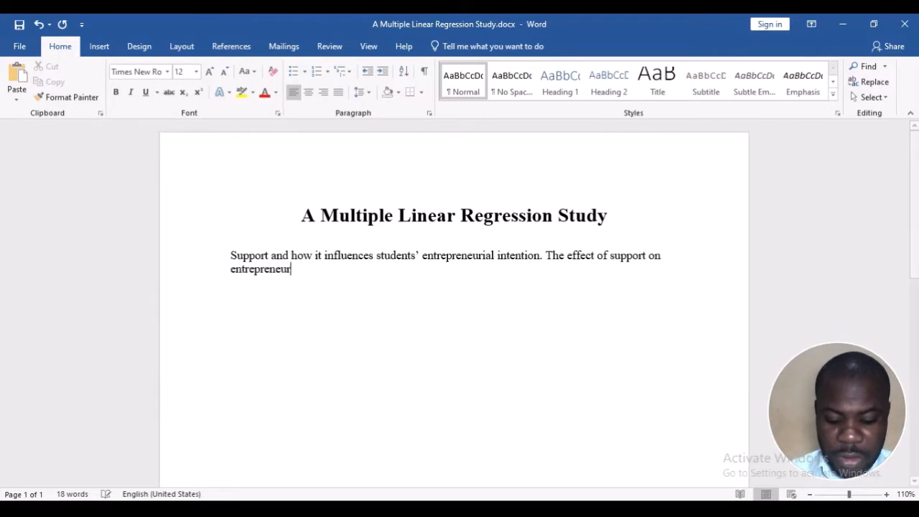
{"action": "type", "text": "intentions"}
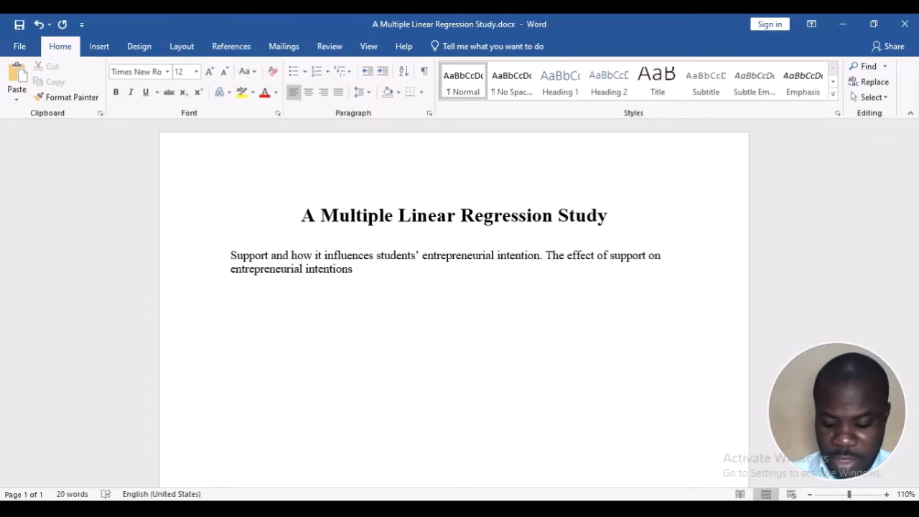
{"action": "key", "text": "Left"}
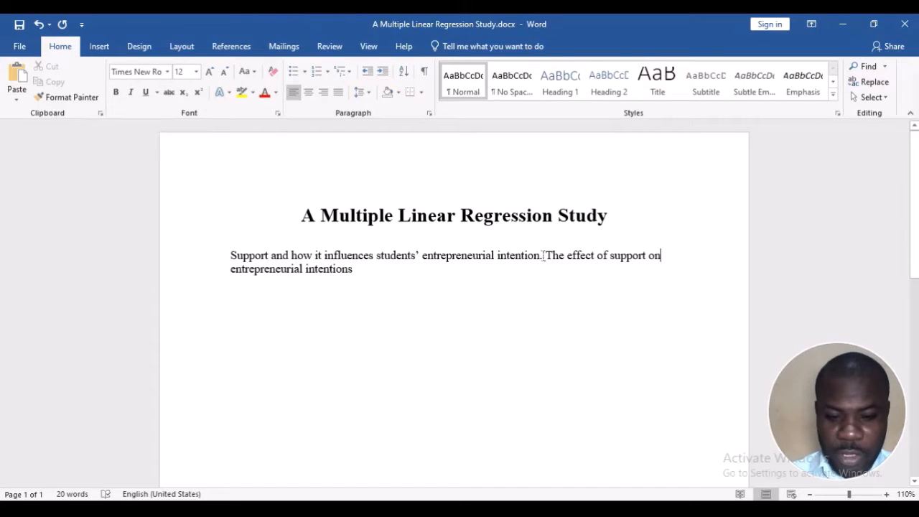
{"action": "type", "text": "students'"}
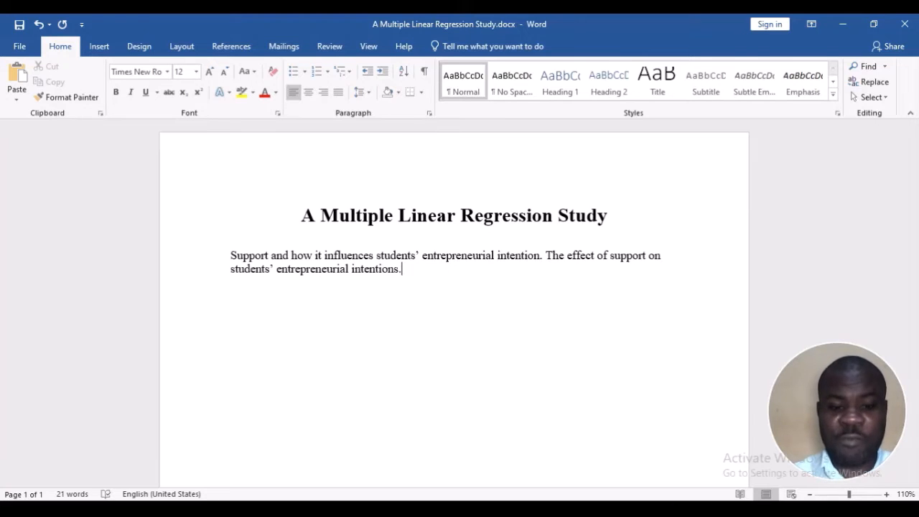
Add a third sentence to the paragraph: "Or the influence of support on intentions."
{"action": "type", "text": "Or the in"}
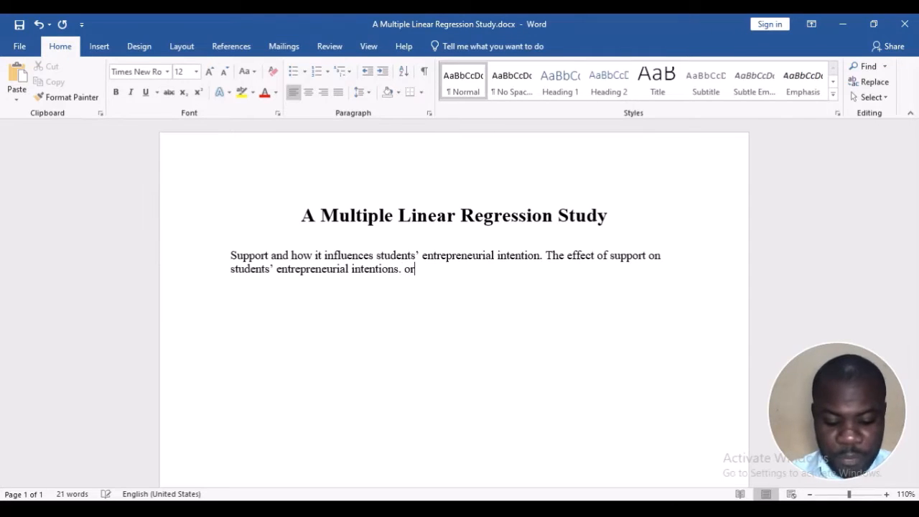
{"action": "type", "text": "fluence of"}
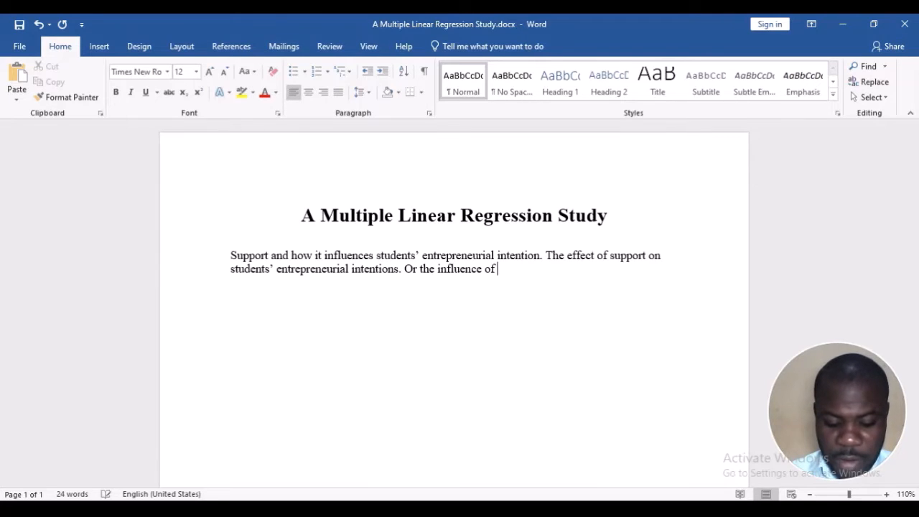
{"action": "type", "text": " support on"}
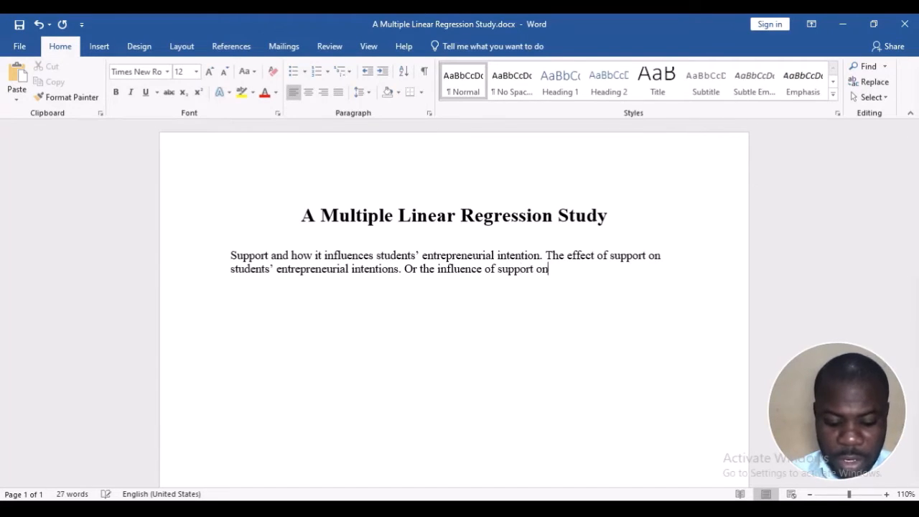
{"action": "type", "text": " intentions."}
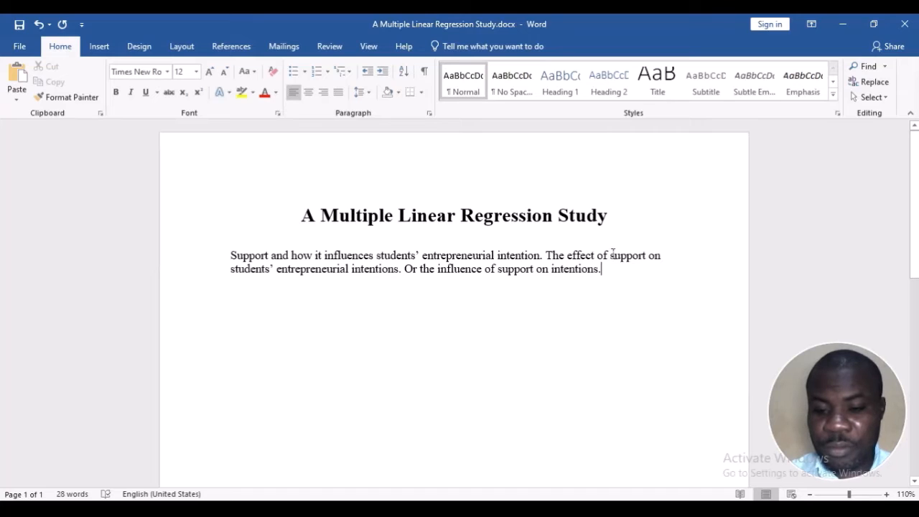
Point out "support" and "entrepreneurial intentions" in the second sentence by selecting each term, then clear the selection
{"action": "left_click_drag", "start_coordinate": [608, 255], "coordinate": [648, 255]}
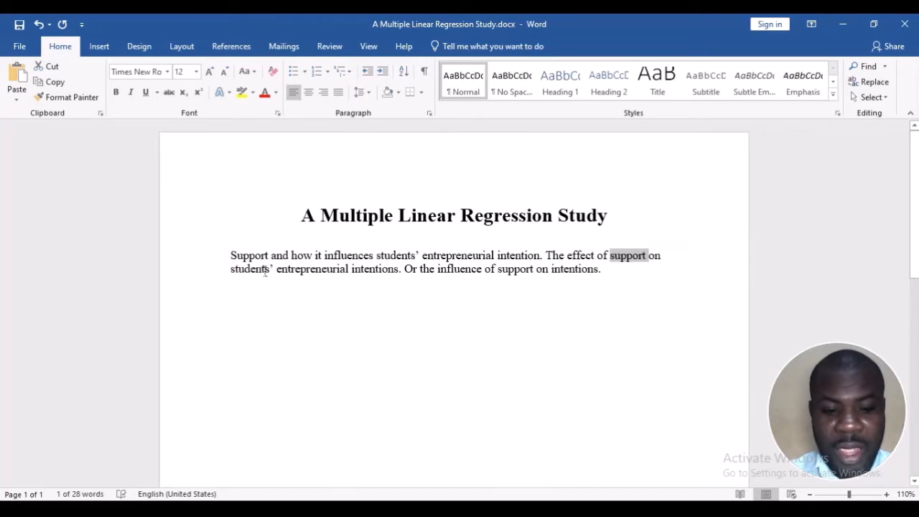
{"action": "left_click_drag", "start_coordinate": [274, 269], "coordinate": [379, 277]}
{"action": "left_click", "coordinate": [331, 273]}
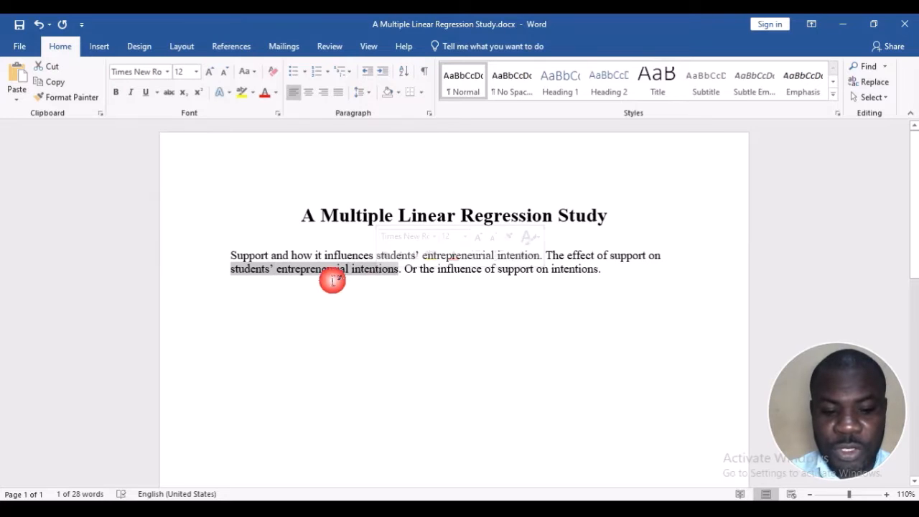
{"action": "left_click_drag", "start_coordinate": [278, 269], "coordinate": [372, 278]}
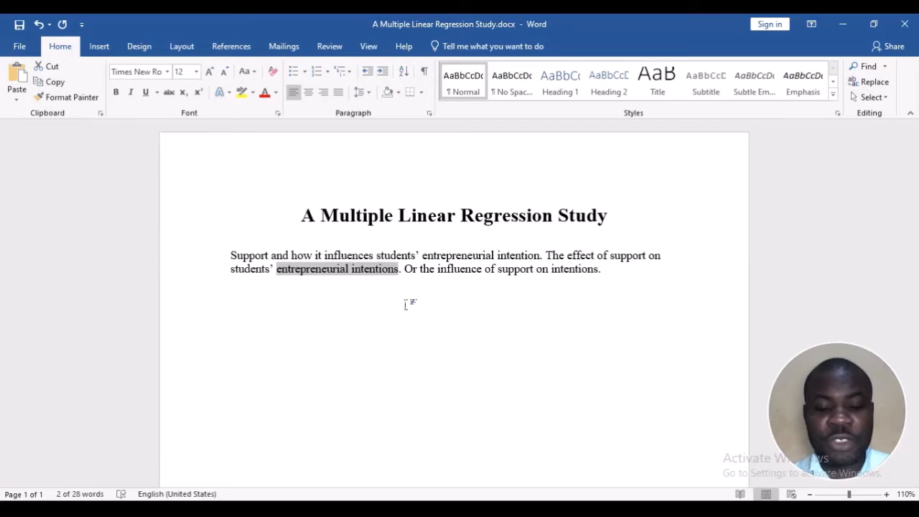
{"action": "left_click", "coordinate": [406, 304]}
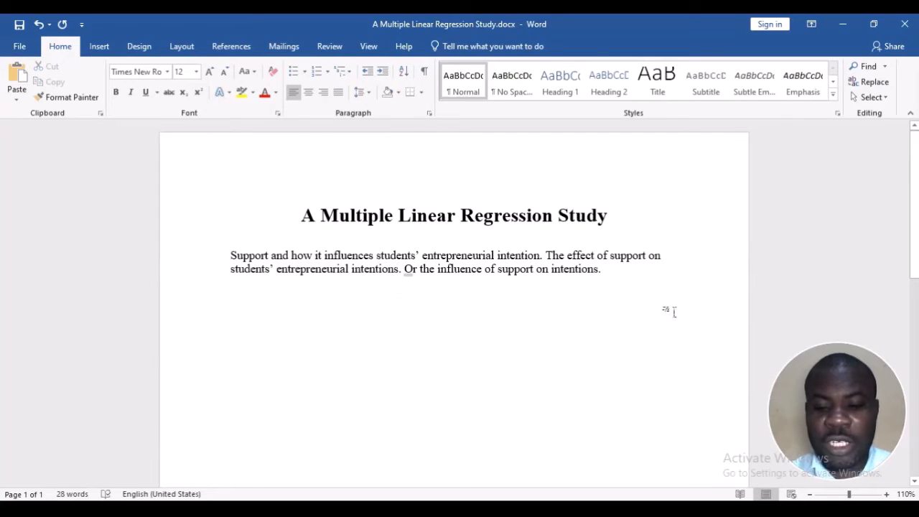
Add a new paragraph reading "Conceptual model:" below the topic sentences, followed by an empty line
{"action": "left_click", "coordinate": [623, 267]}
{"action": "key", "text": "Return"}
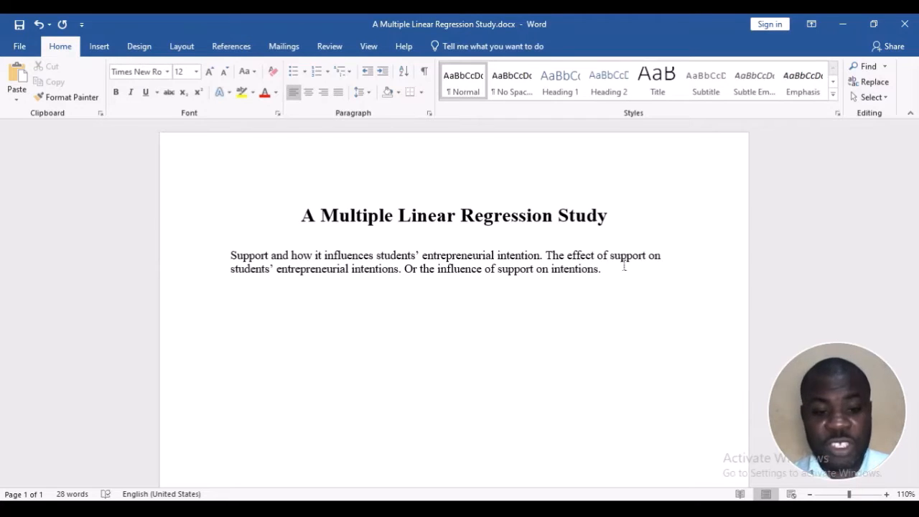
{"action": "type", "text": "Conce"}
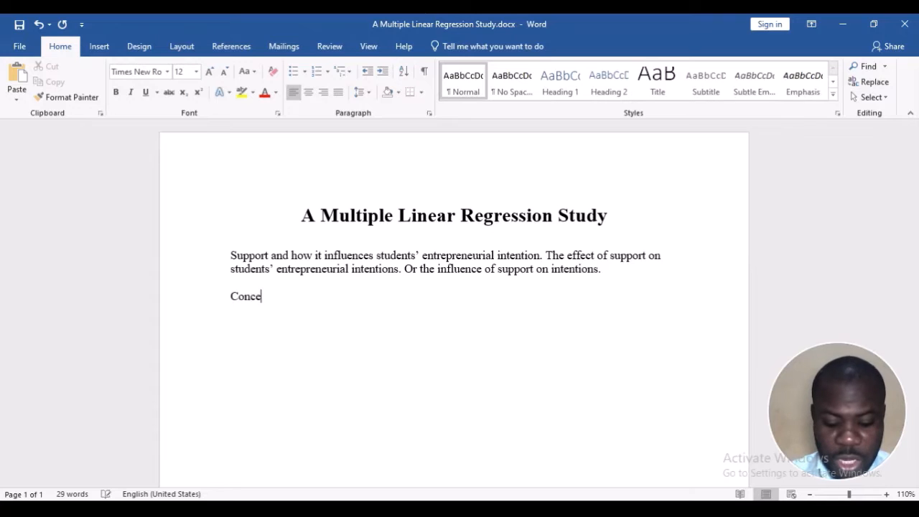
{"action": "type", "text": "ptual mode"}
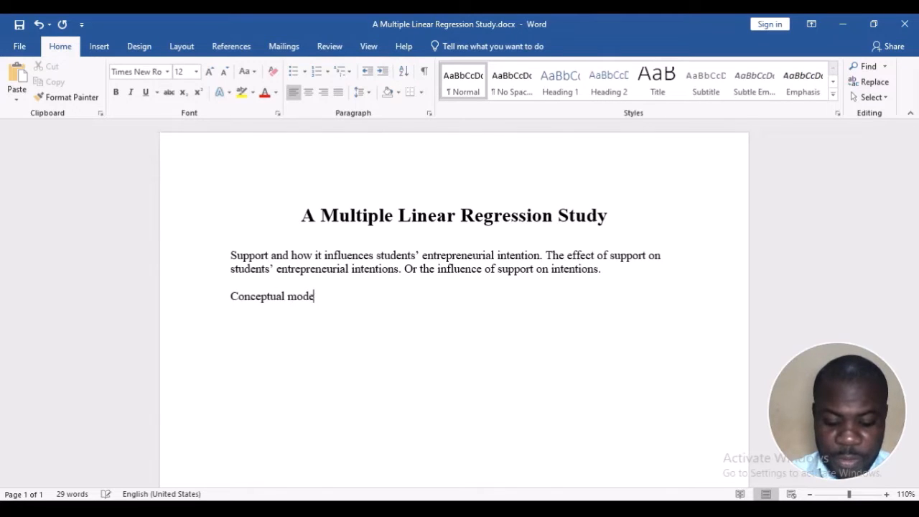
{"action": "type", "text": "l:"}
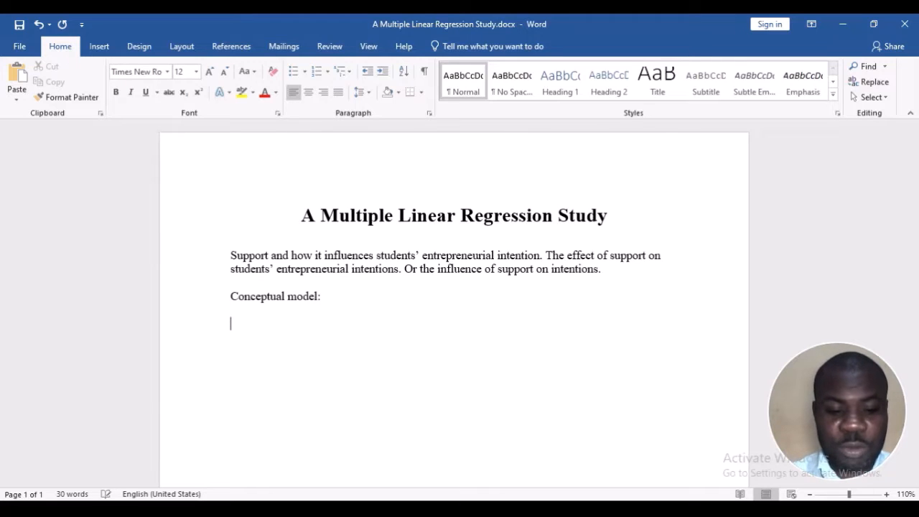
Draw a rectangle about 4.1 cm wide and 1.2 cm high below the "Conceptual model:" line, at the left margin
{"action": "left_click", "coordinate": [101, 46]}
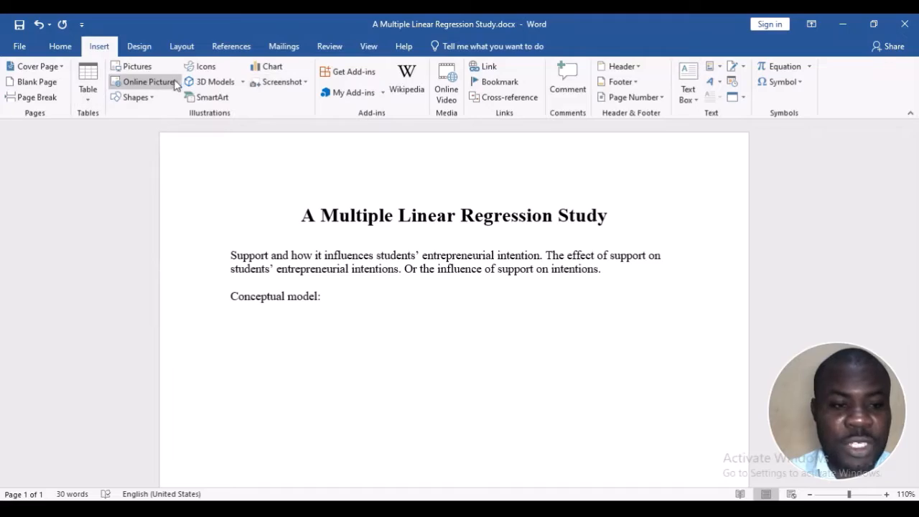
{"action": "left_click", "coordinate": [140, 96]}
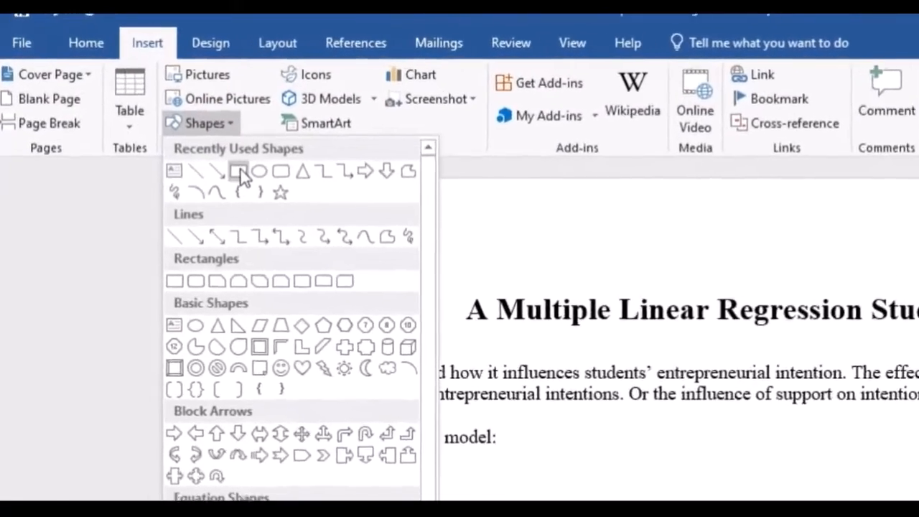
{"action": "left_click", "coordinate": [239, 173]}
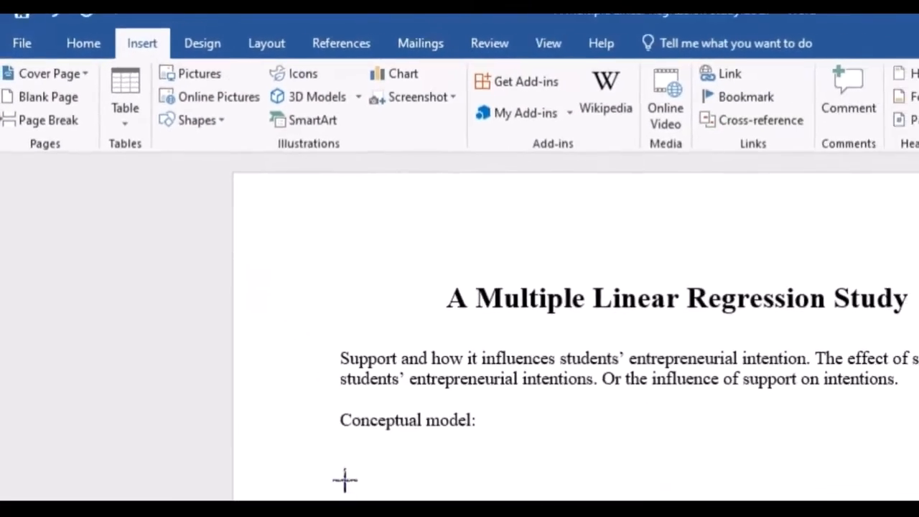
{"action": "left_click_drag", "start_coordinate": [283, 413], "coordinate": [430, 458]}
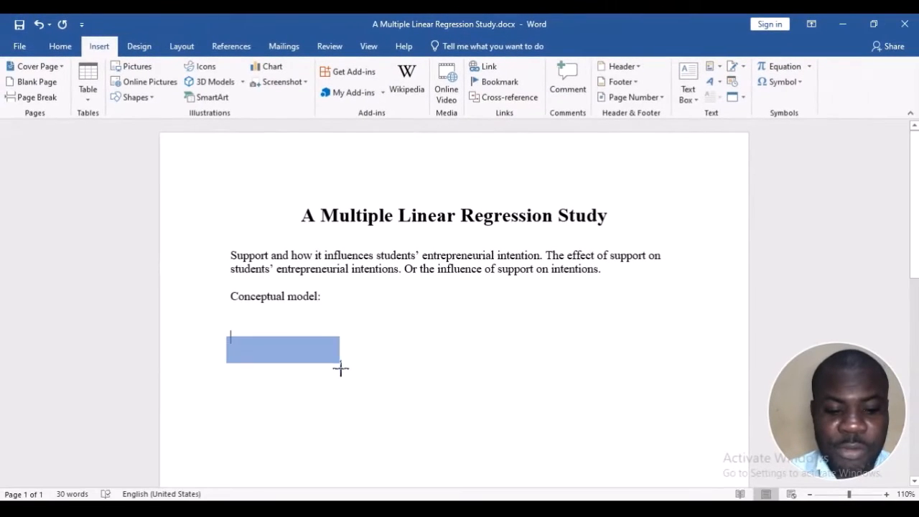
{"action": "left_click_drag", "start_coordinate": [341, 370], "coordinate": [342, 368]}
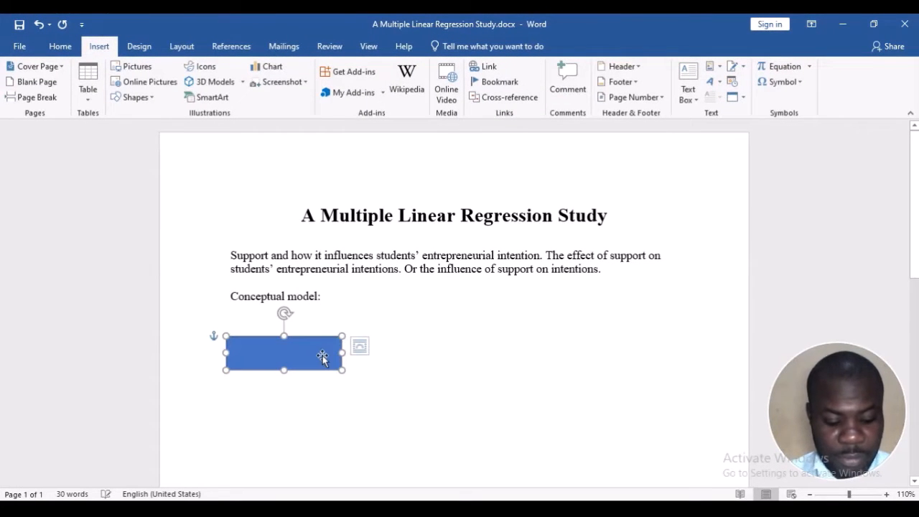
Duplicate the rectangle and place the copy level with the original near the page's right margin
{"action": "key", "text": "ctrl+c"}
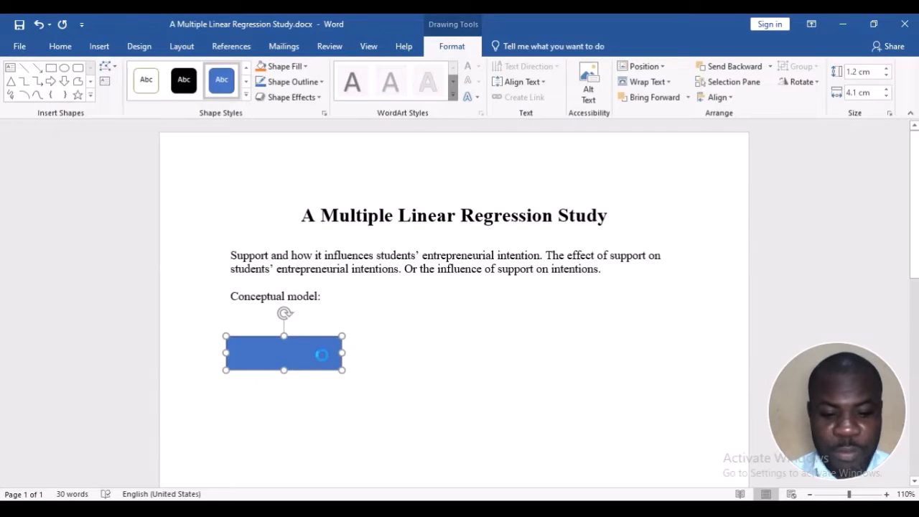
{"action": "key", "text": "ctrl+v"}
{"action": "left_click_drag", "start_coordinate": [323, 355], "coordinate": [649, 342]}
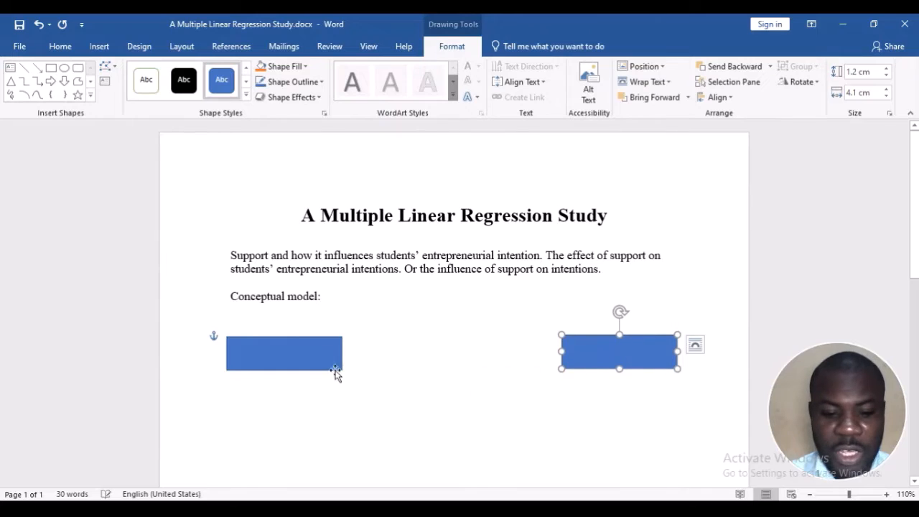
Apply the white-fill, green-outline shape style to the rectangle at the page's left margin and label it "Support"
{"action": "left_click", "coordinate": [307, 360]}
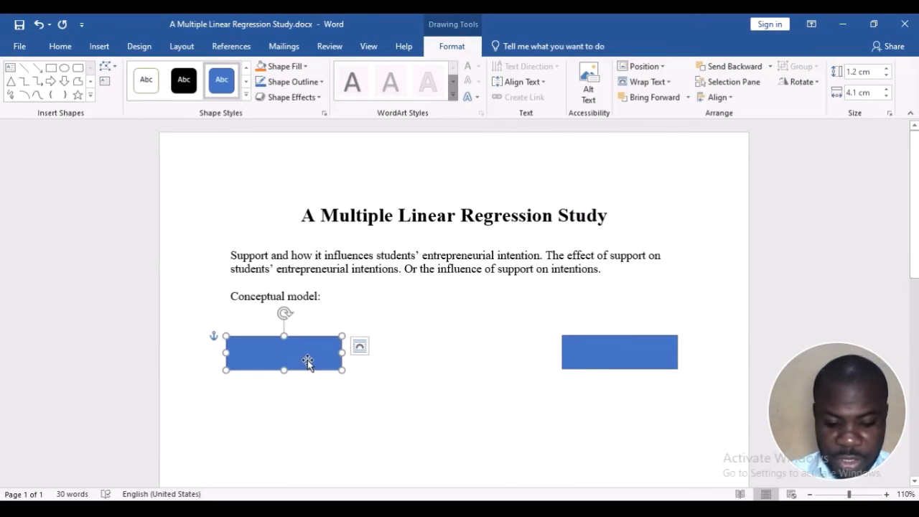
{"action": "left_click", "coordinate": [146, 79]}
{"action": "type", "text": "Su"}
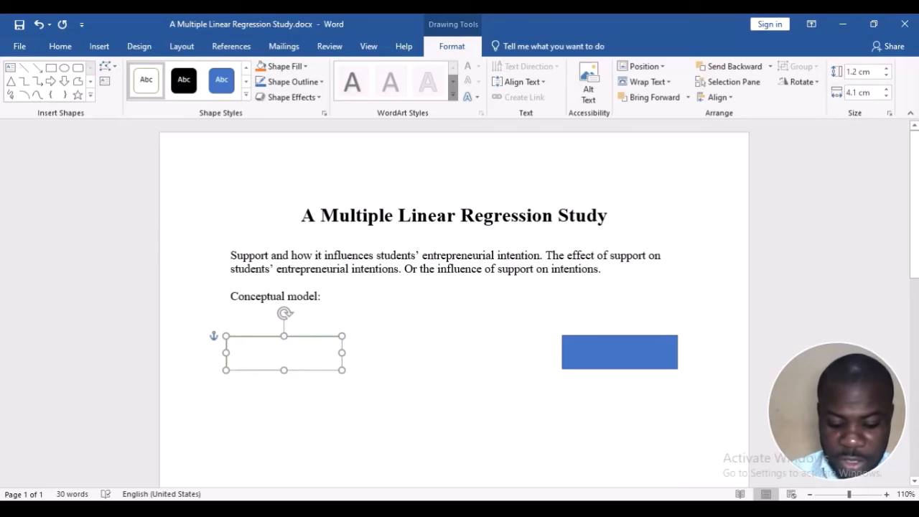
{"action": "type", "text": "pport"}
{"action": "key", "text": "BackSpace"}
{"action": "key", "text": "BackSpace"}
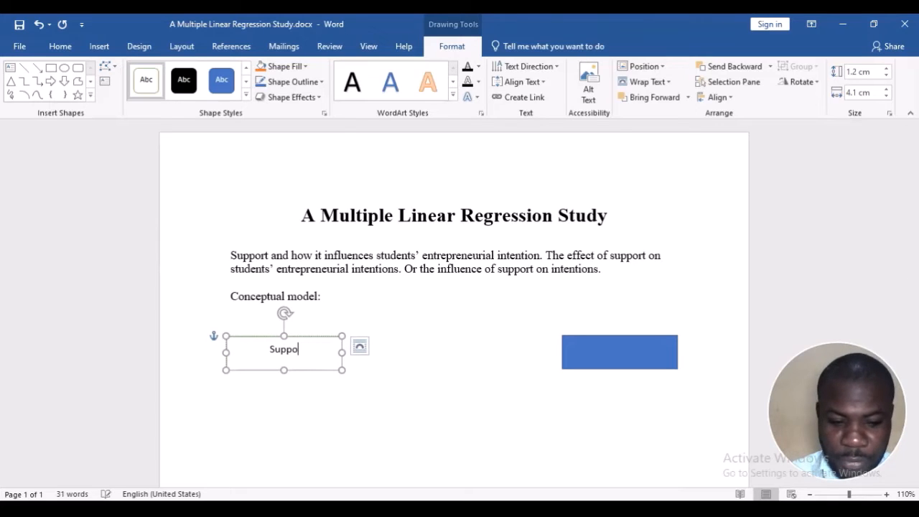
{"action": "type", "text": "rt"}
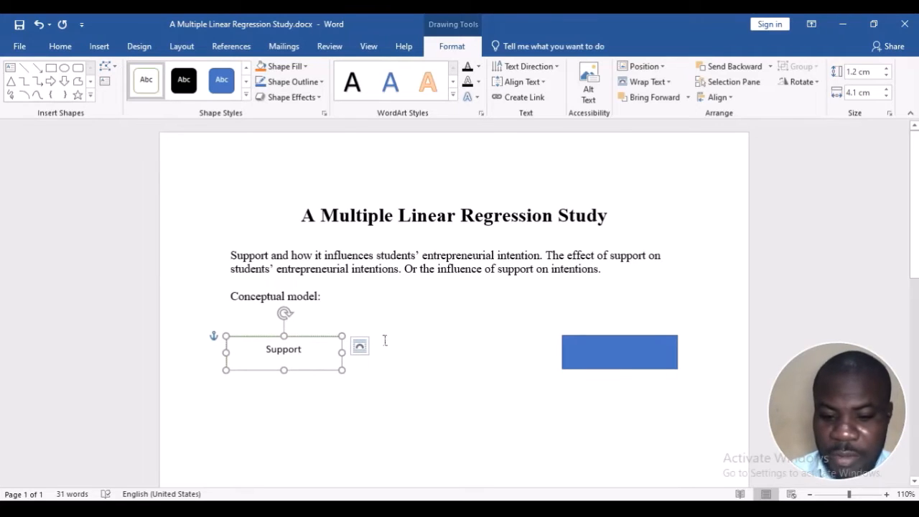
Apply the same white-fill, green-outline style to the rectangle near the right margin and label it "Entrepreneurial Intentions"
{"action": "left_click", "coordinate": [636, 352]}
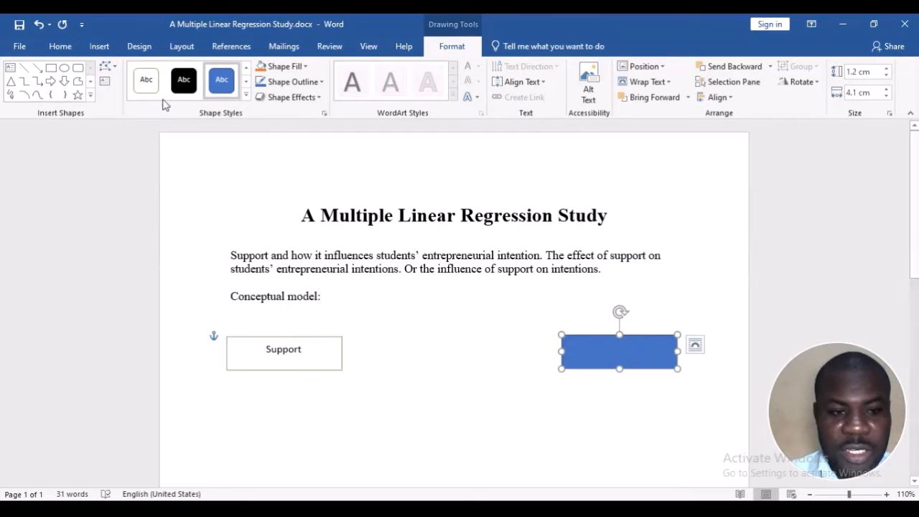
{"action": "left_click", "coordinate": [145, 79]}
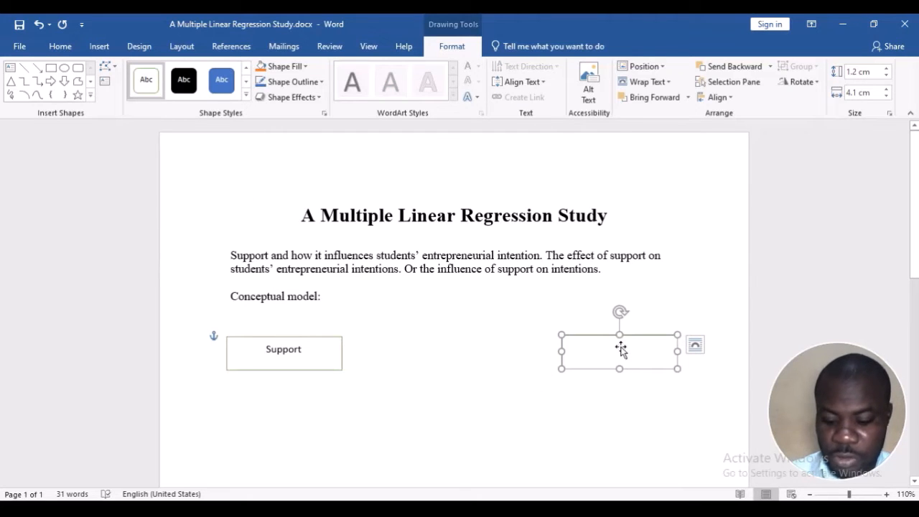
{"action": "type", "text": "Entre"}
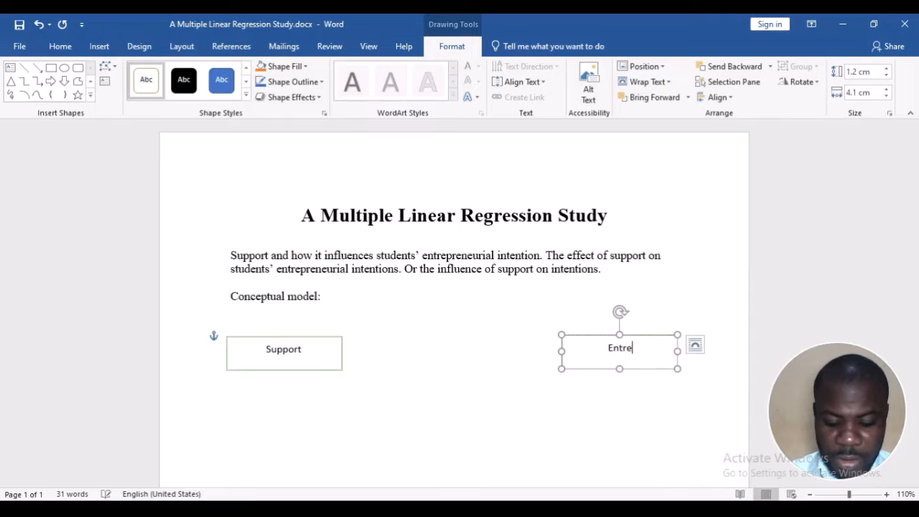
{"action": "type", "text": "preneurial Intention"}
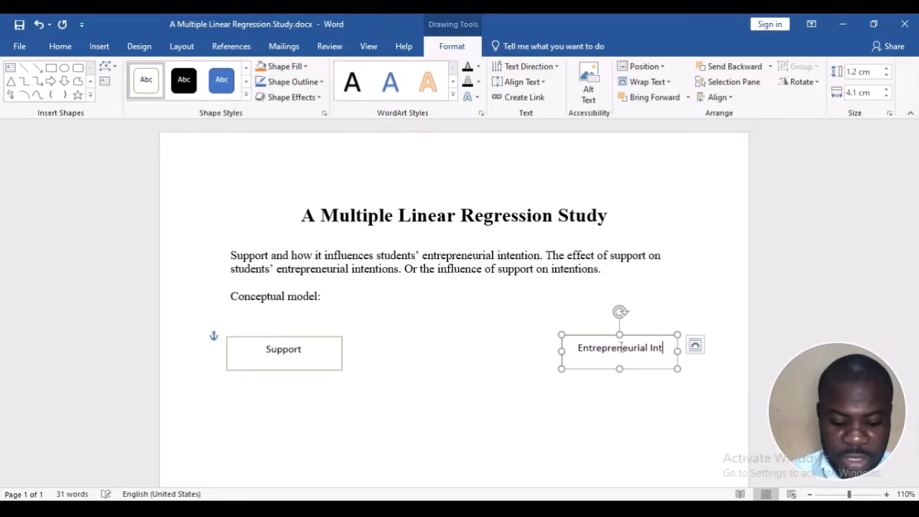
{"action": "left_click", "coordinate": [567, 369]}
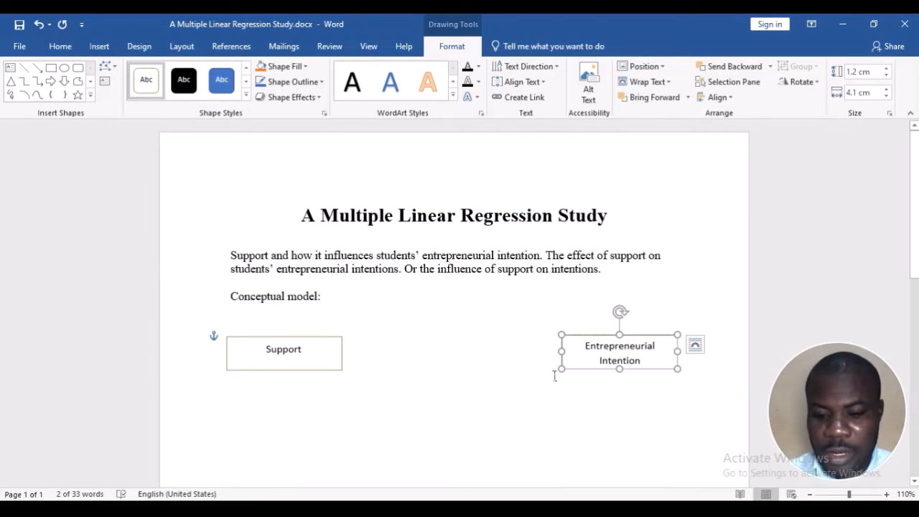
{"action": "left_click", "coordinate": [641, 360]}
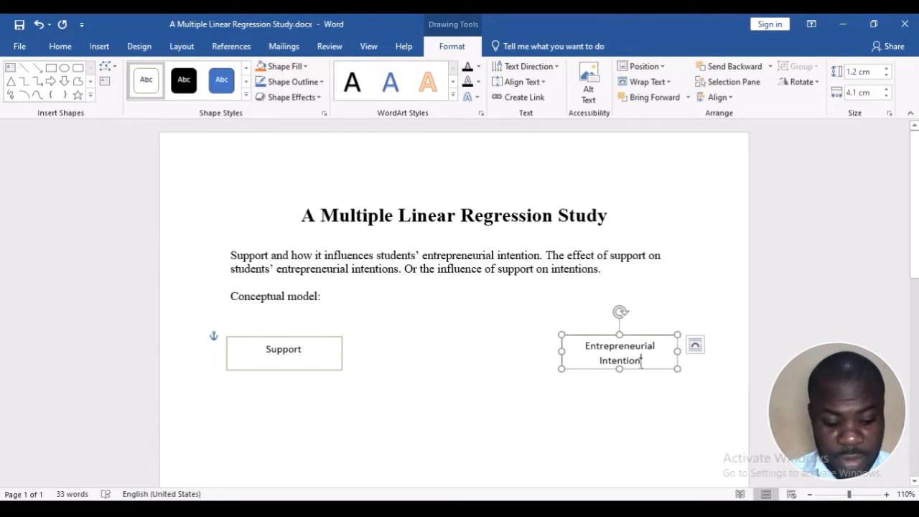
{"action": "type", "text": "s"}
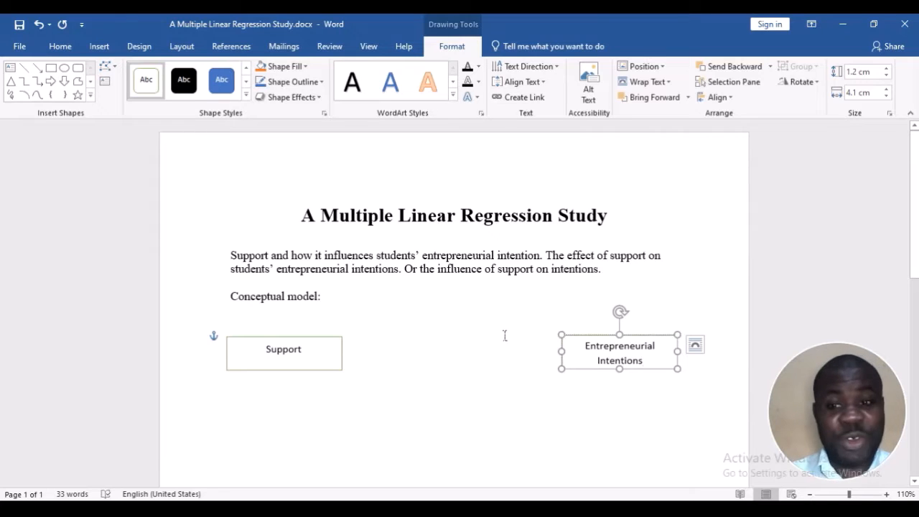
Draw a straight arrow from the "Support" box to the "Entrepreneurial Intentions" box
{"action": "left_click", "coordinate": [36, 67]}
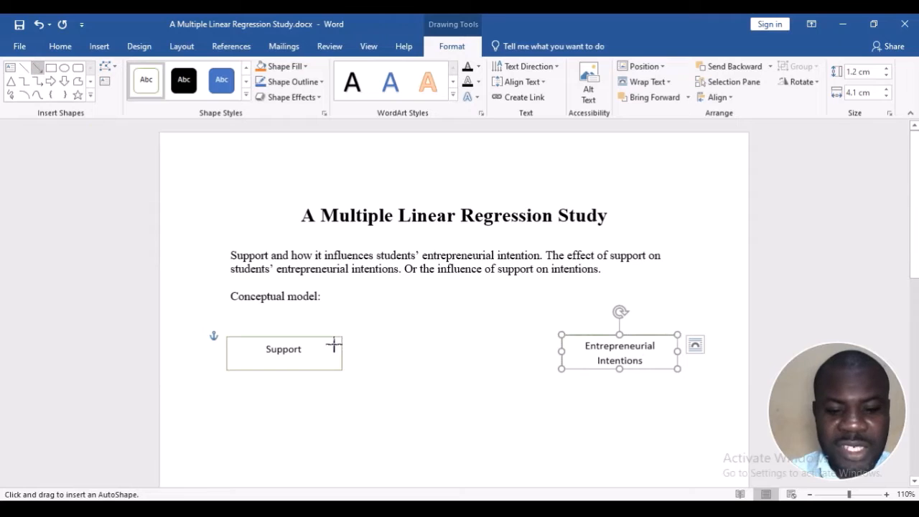
{"action": "left_click_drag", "start_coordinate": [341, 351], "coordinate": [563, 352]}
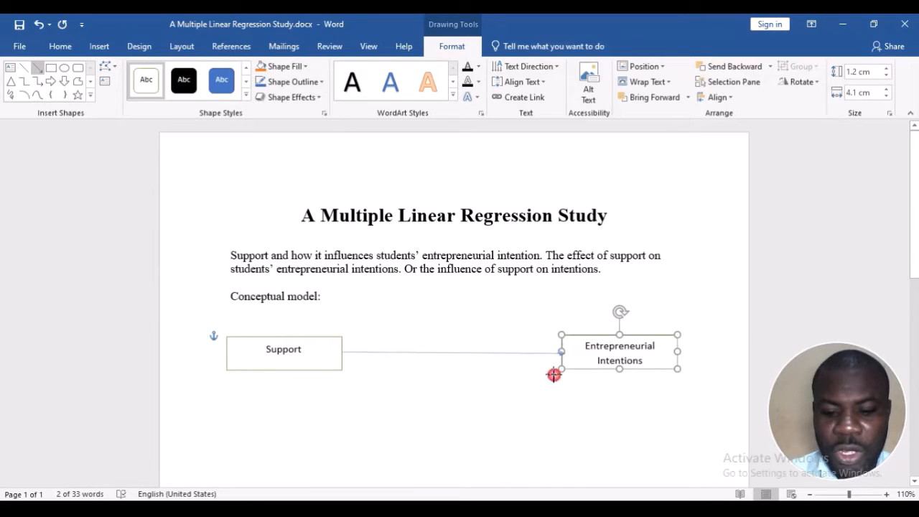
{"action": "left_click", "coordinate": [510, 423]}
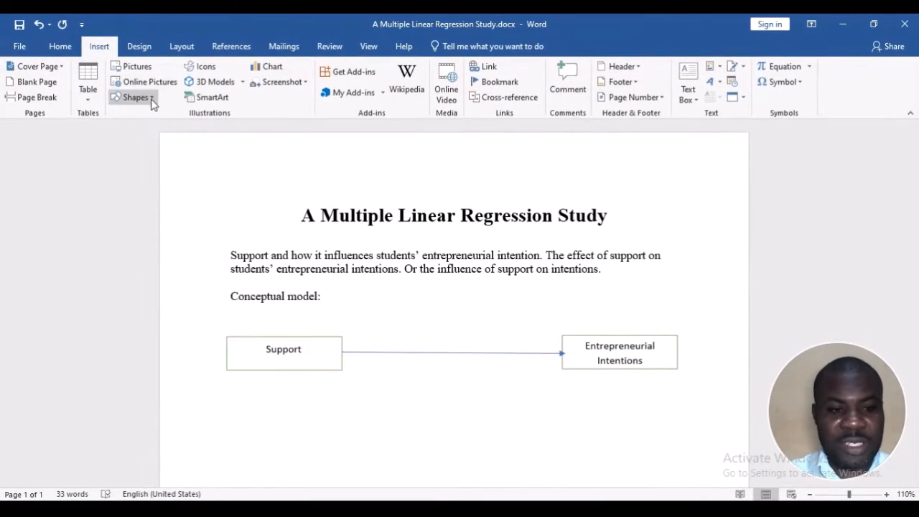
Draw a rectangle on the middle of the arrow, label it "Linear Regression" and size it about 3.64 cm wide and 0.77 cm high
{"action": "left_click", "coordinate": [151, 99]}
{"action": "left_click", "coordinate": [164, 132]}
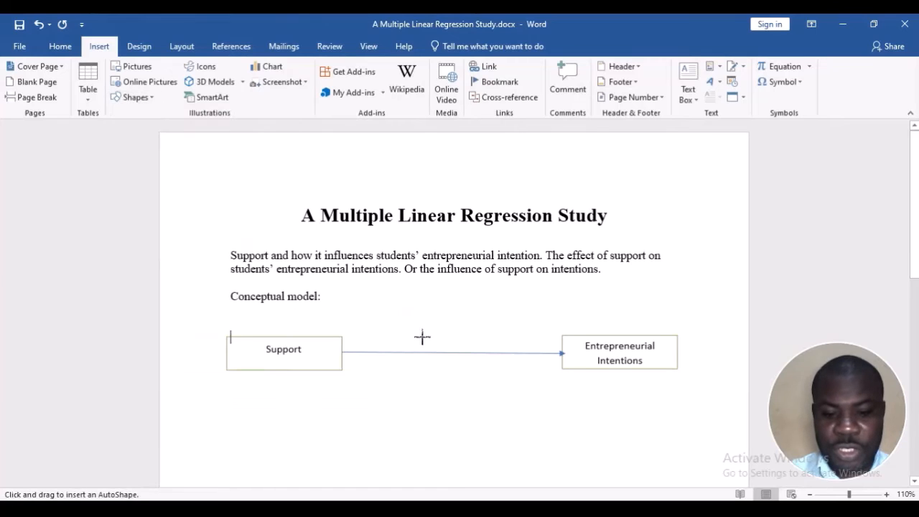
{"action": "left_click_drag", "start_coordinate": [403, 337], "coordinate": [505, 352]}
{"action": "type", "text": "L"}
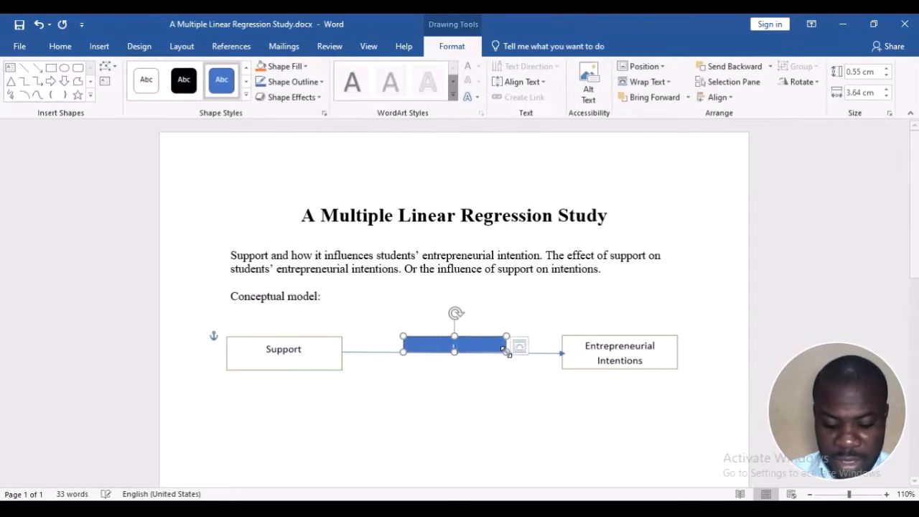
{"action": "type", "text": "inear"}
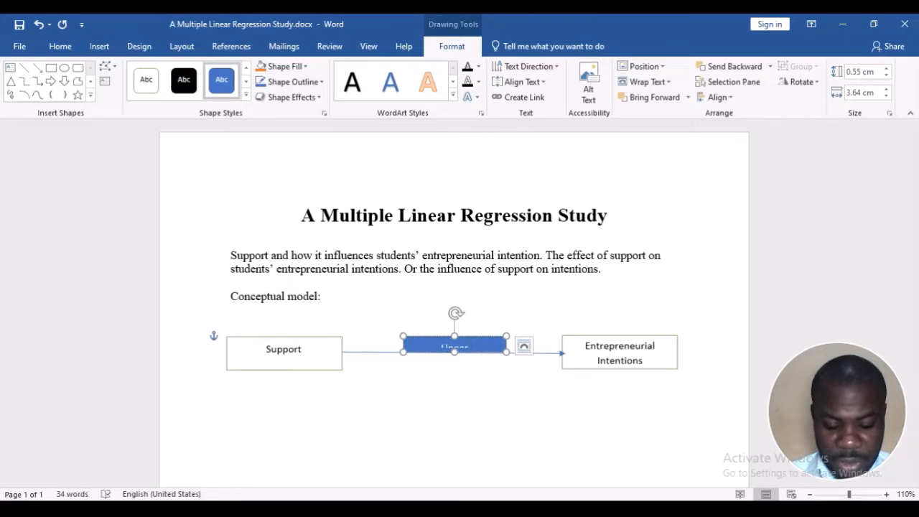
{"action": "type", "text": " Regression"}
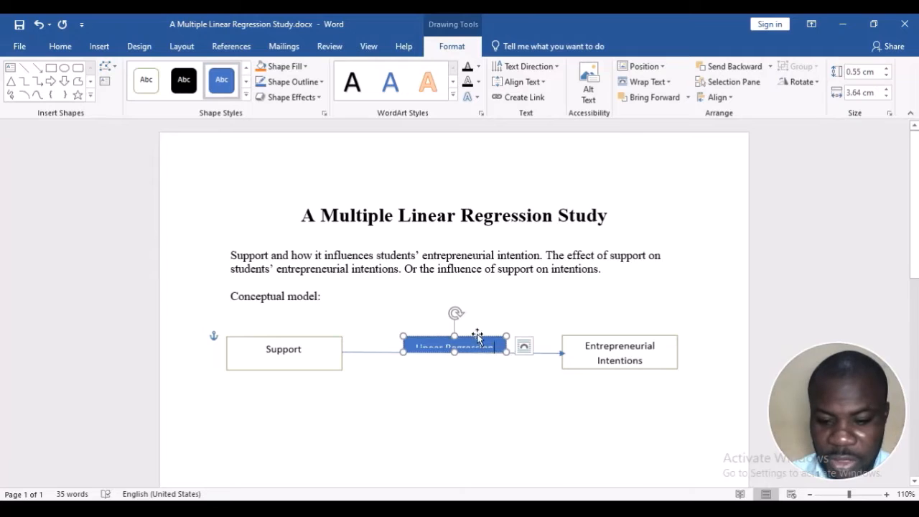
{"action": "mouse_move", "coordinate": [455, 336]}
{"action": "left_mouse_down"}
{"action": "mouse_move", "coordinate": [457, 320]}
{"action": "mouse_move", "coordinate": [456, 330]}
{"action": "left_mouse_up"}
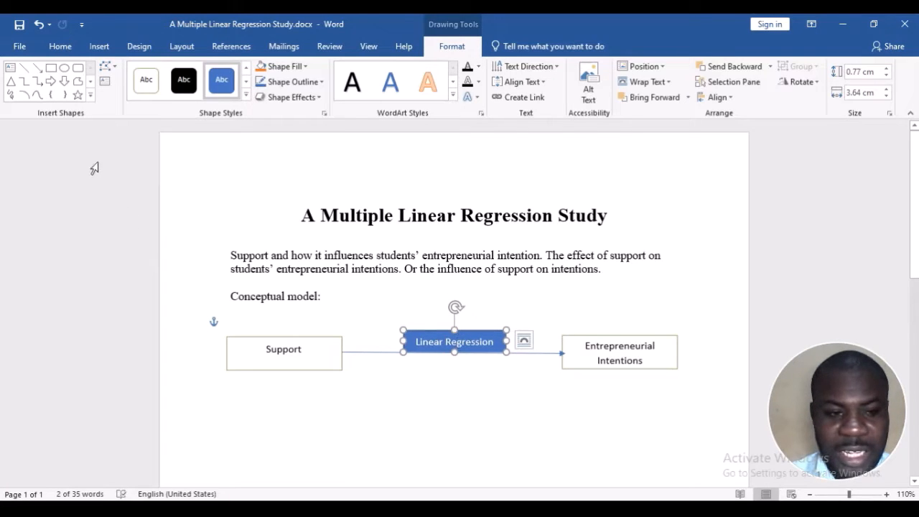
Give the "Linear Regression" box the transparent preset with black text, no fill and no outline
{"action": "left_click", "coordinate": [146, 79]}
{"action": "left_click", "coordinate": [466, 399]}
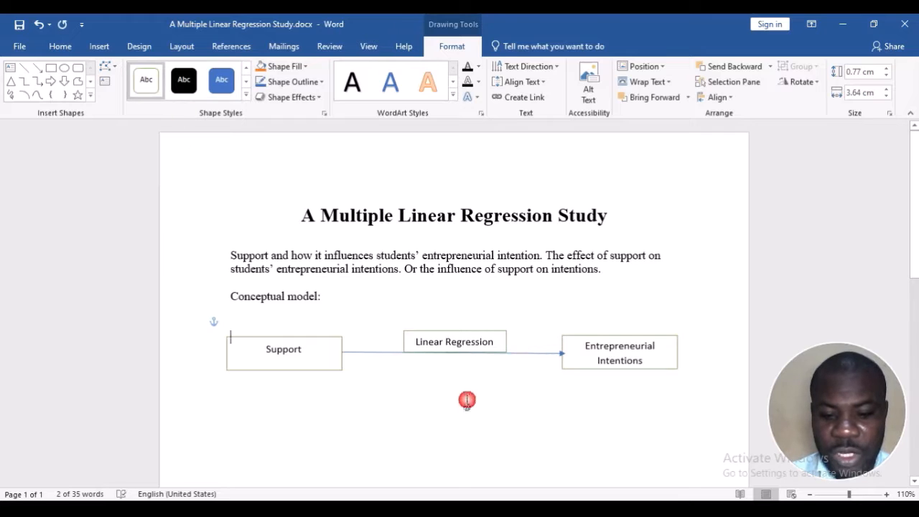
{"action": "left_click", "coordinate": [458, 334]}
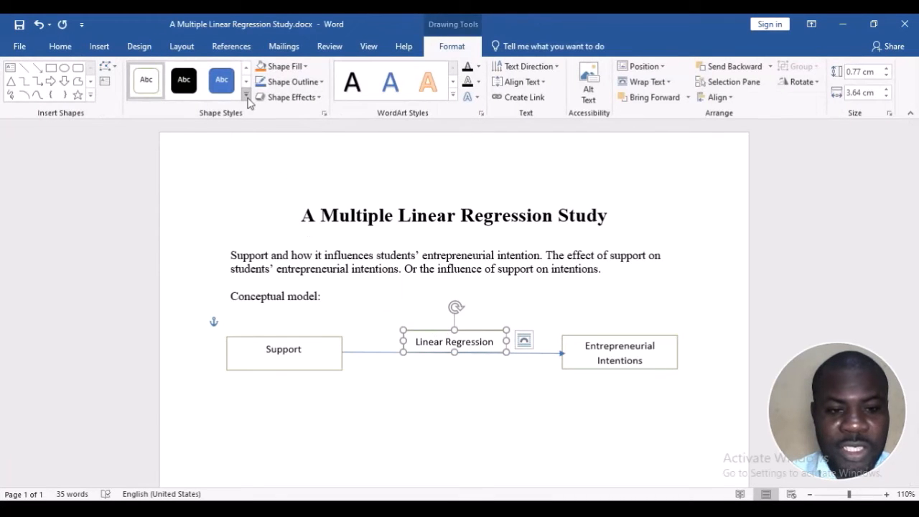
{"action": "left_click", "coordinate": [245, 94]}
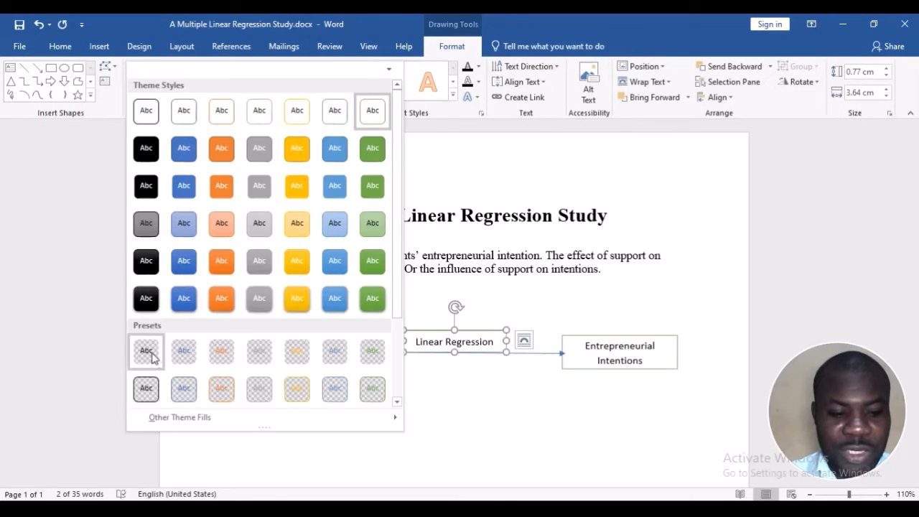
{"action": "left_click", "coordinate": [151, 356]}
{"action": "left_click", "coordinate": [474, 422]}
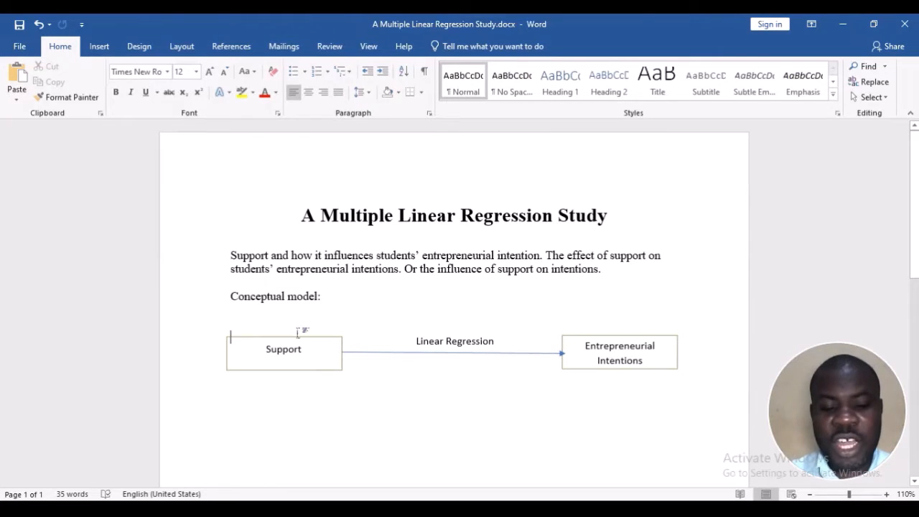
Append "(A)" to the "Support" label and "(B)" to the "Entrepreneurial Intentions" label
{"action": "left_click", "coordinate": [304, 349]}
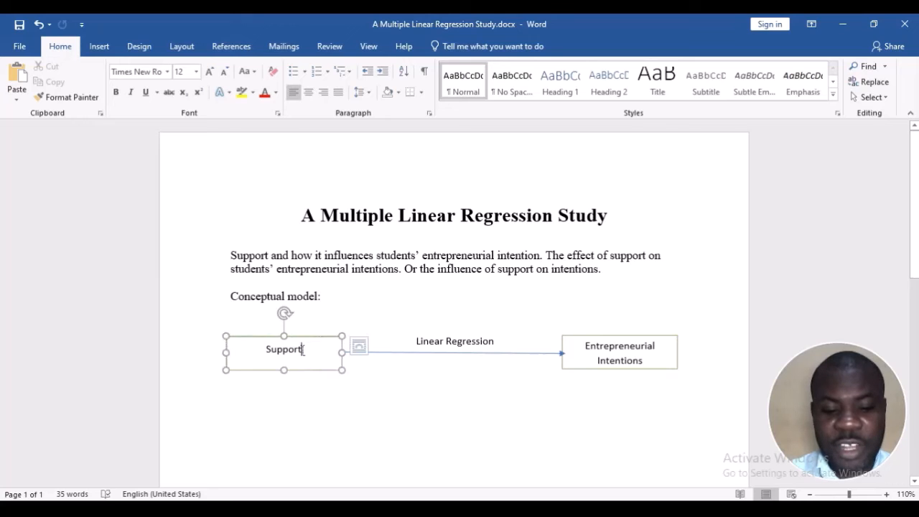
{"action": "type", "text": "("}
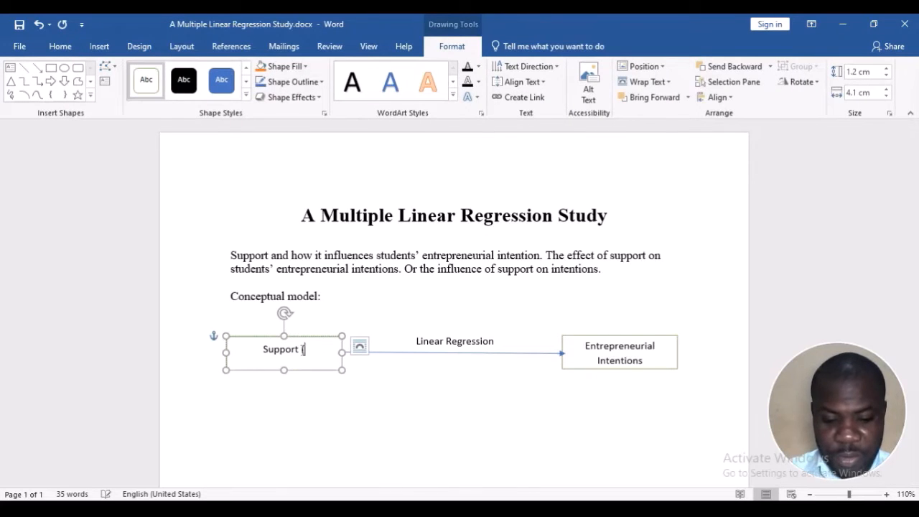
{"action": "type", "text": "A)"}
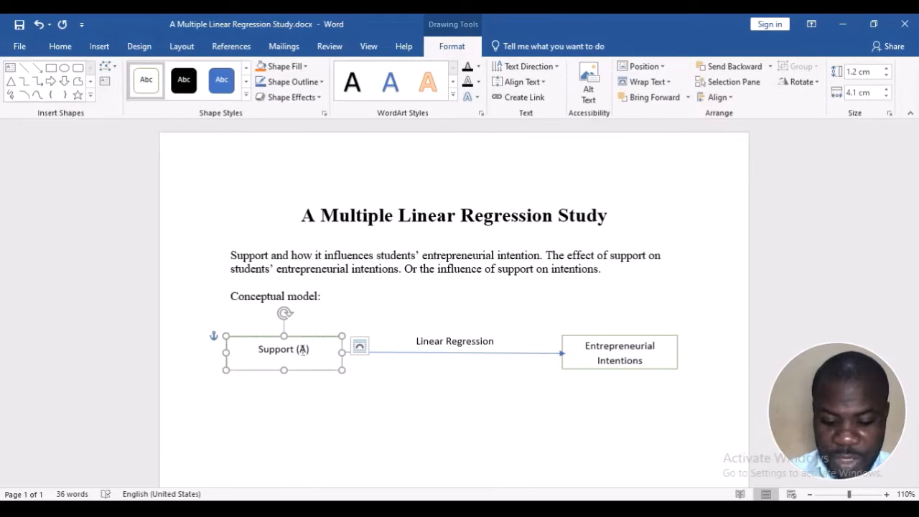
{"action": "left_click", "coordinate": [645, 359]}
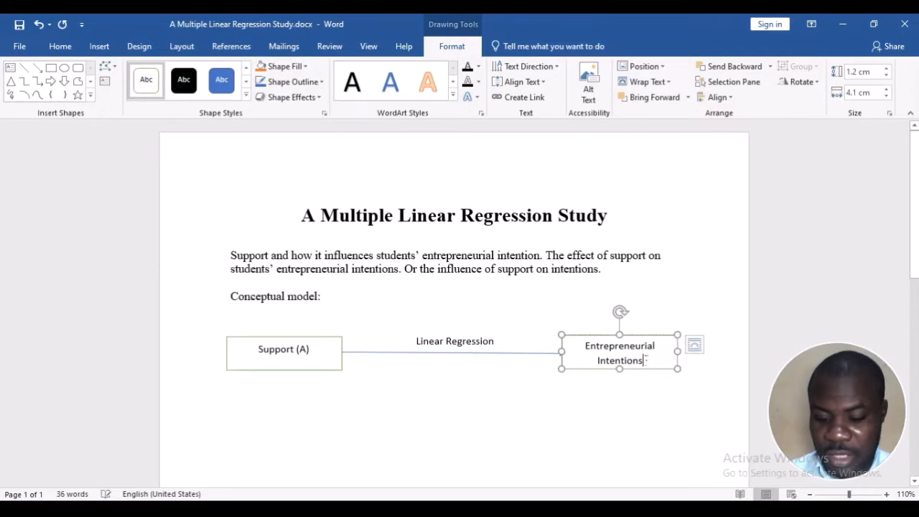
{"action": "type", "text": "("}
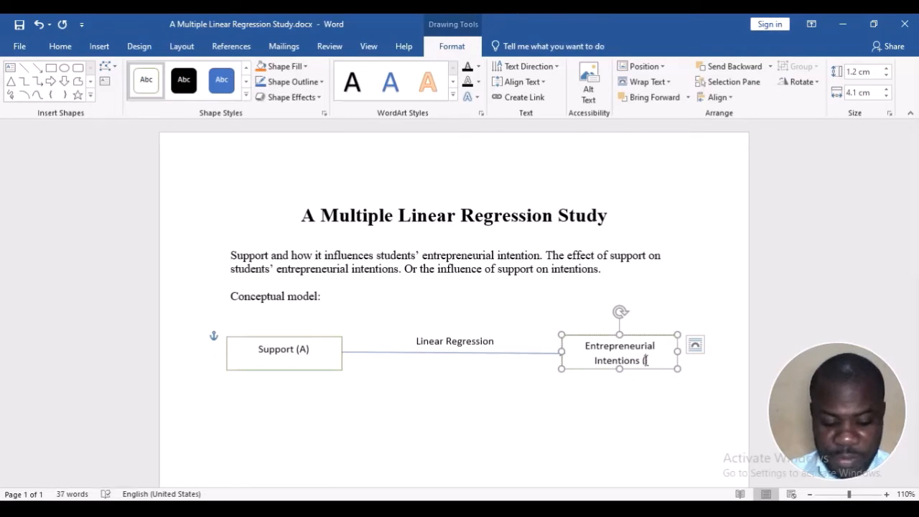
{"action": "type", "text": "B)"}
{"action": "left_click", "coordinate": [615, 391]}
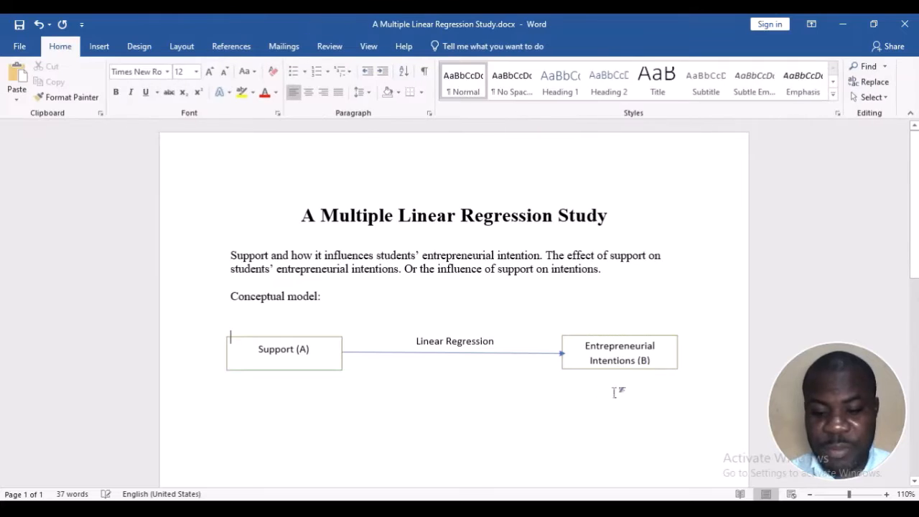
Remove the "(B)" from the "Entrepreneurial Intentions" label and the "(A)" from the "Support" label
{"action": "left_click", "coordinate": [650, 358]}
{"action": "key", "text": "BackSpace"}
{"action": "key", "text": "BackSpace"}
{"action": "key", "text": "BackSpace"}
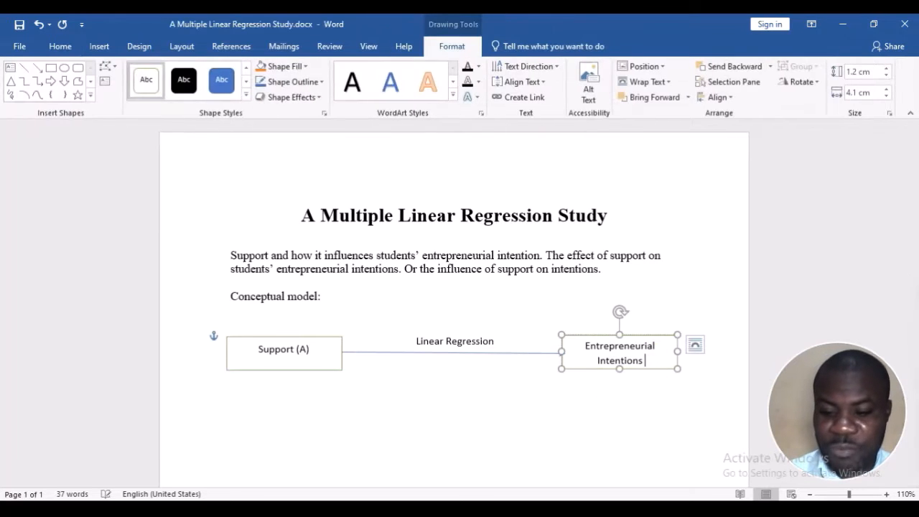
{"action": "left_click", "coordinate": [318, 347]}
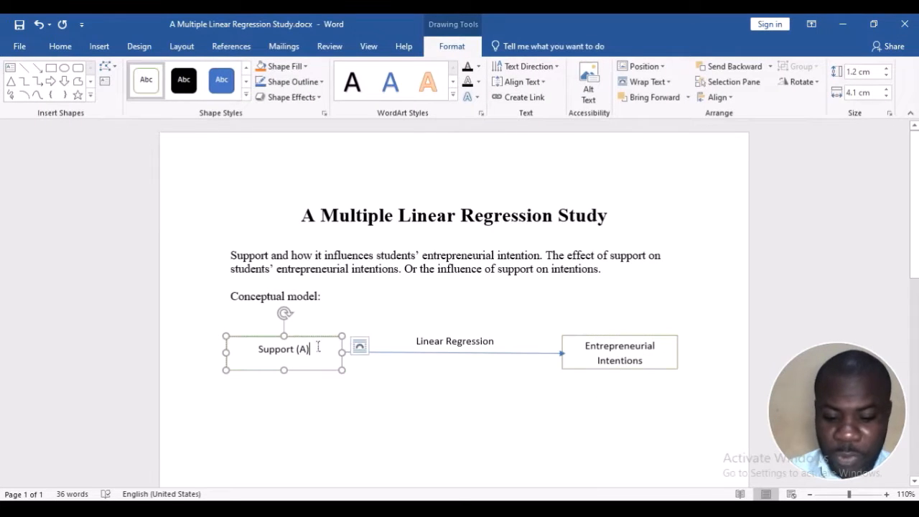
{"action": "key", "text": "BackSpace"}
{"action": "key", "text": "BackSpace"}
{"action": "key", "text": "BackSpace"}
{"action": "key", "text": "BackSpace"}
Complete the line below the diagram so that it reads "Hypothesis 1:"
{"action": "left_click", "coordinate": [299, 402]}
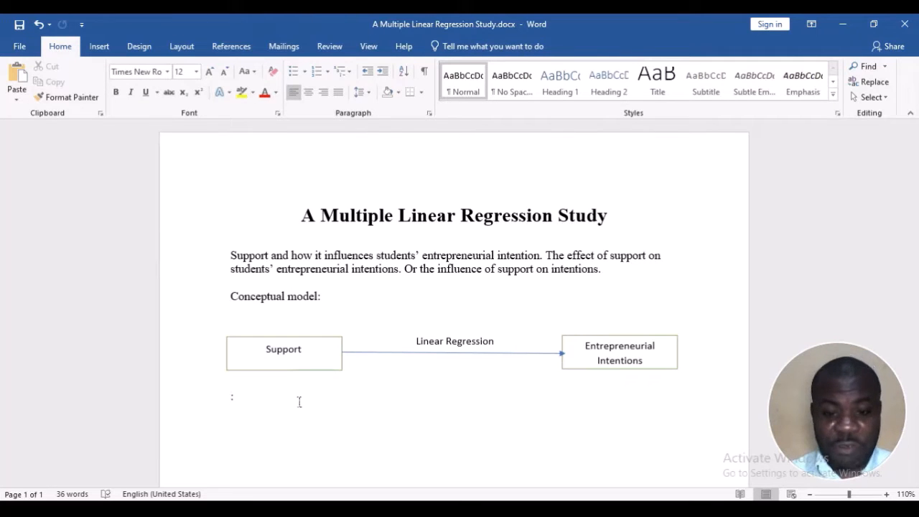
{"action": "type", "text": "Hypot"}
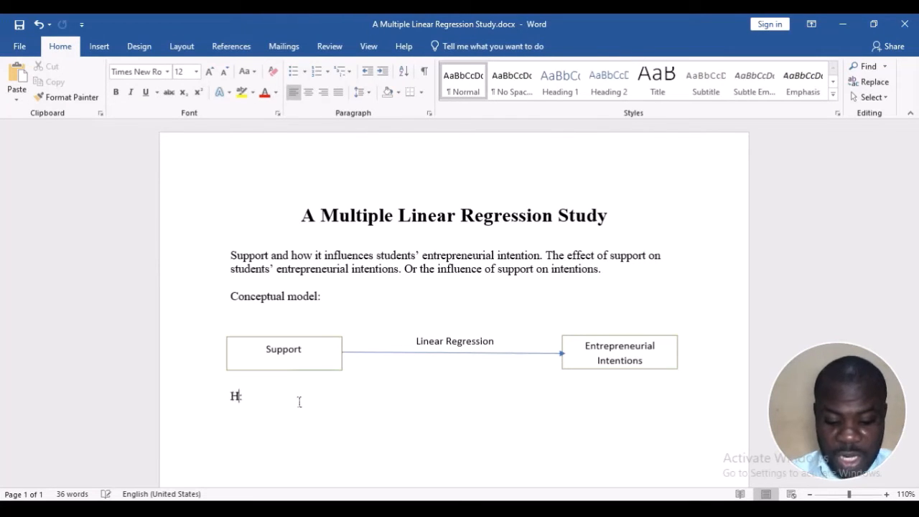
{"action": "type", "text": "hesis 1:"}
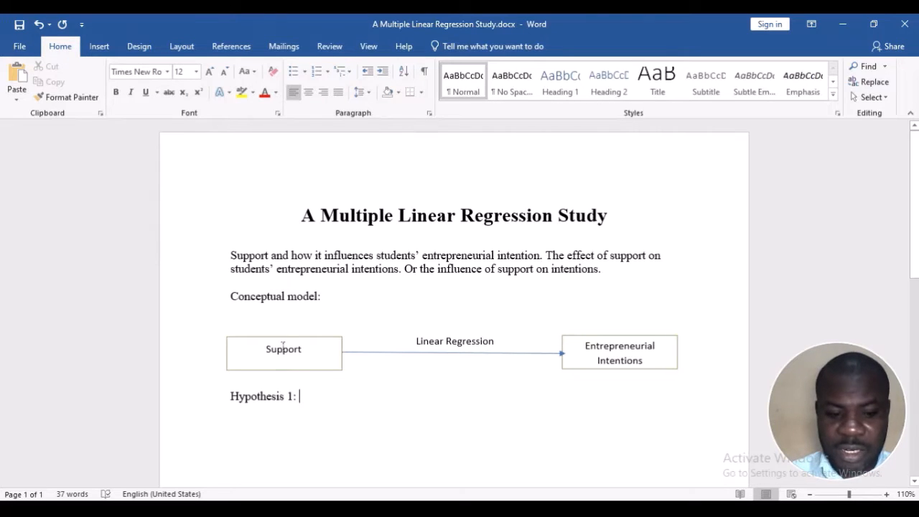
Reword the diagram's caption to "Figure 1: Conceptual model" and remove the extra blank line beneath it
{"action": "left_click", "coordinate": [229, 299]}
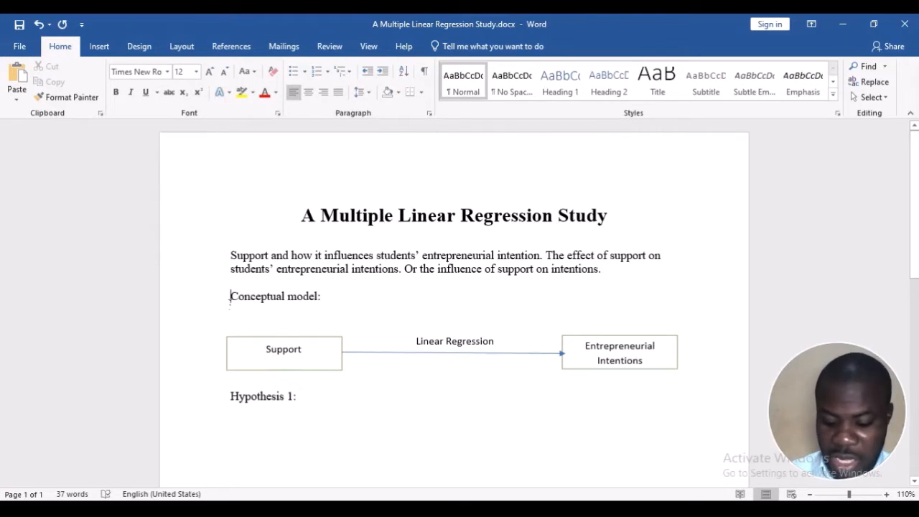
{"action": "type", "text": "Figure 1"}
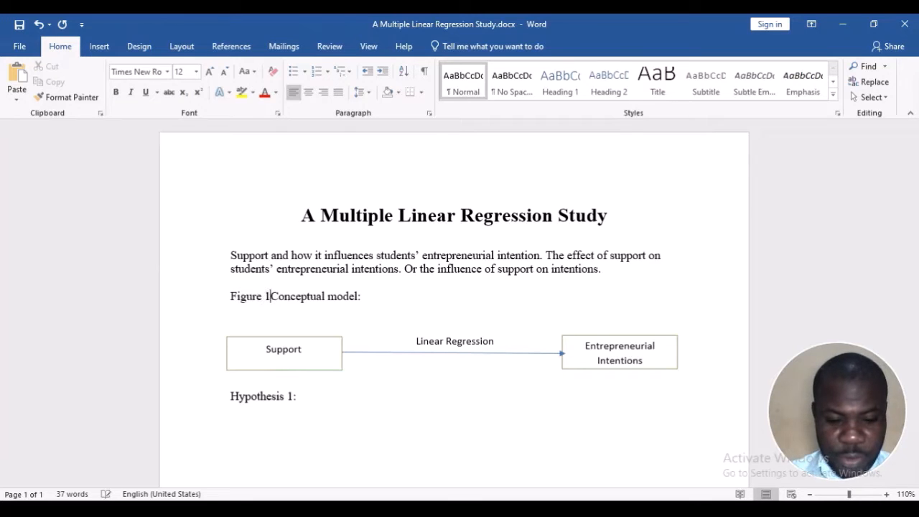
{"action": "type", "text": ":"}
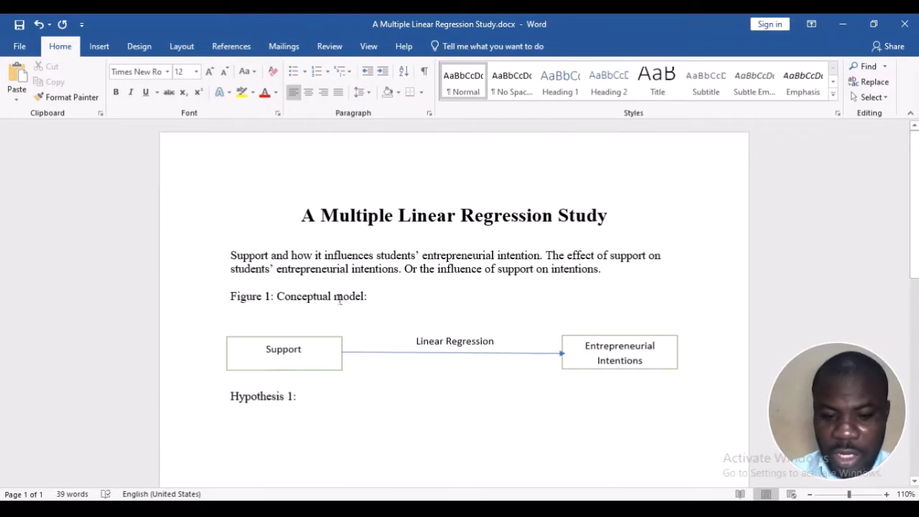
{"action": "left_click", "coordinate": [368, 296]}
{"action": "key", "text": "BackSpace"}
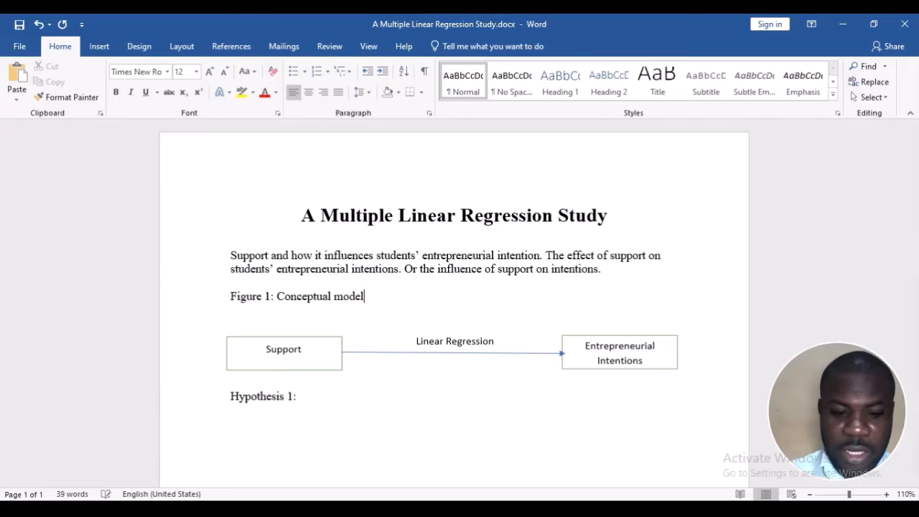
{"action": "key", "text": "BackSpace"}
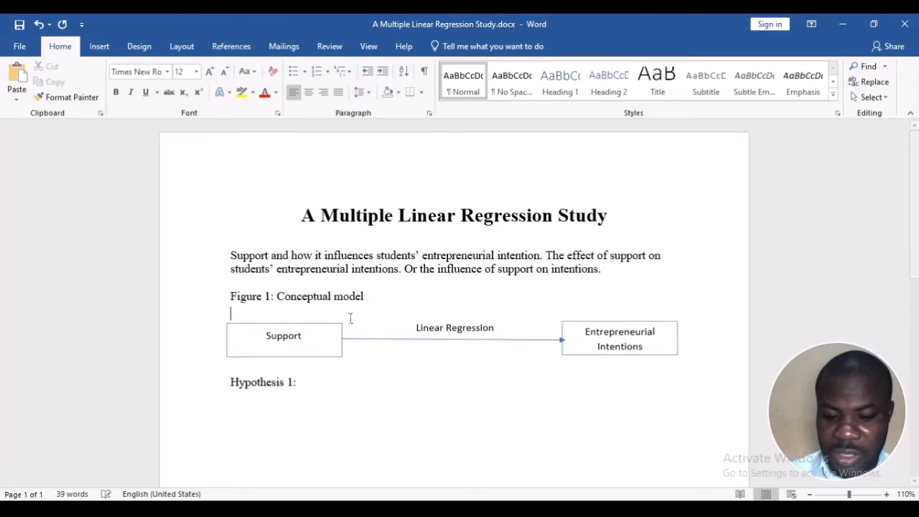
Complete Hypothesis 1 with the statement "Support would positively influence entrepreneurial intentions."
{"action": "left_click", "coordinate": [283, 404]}
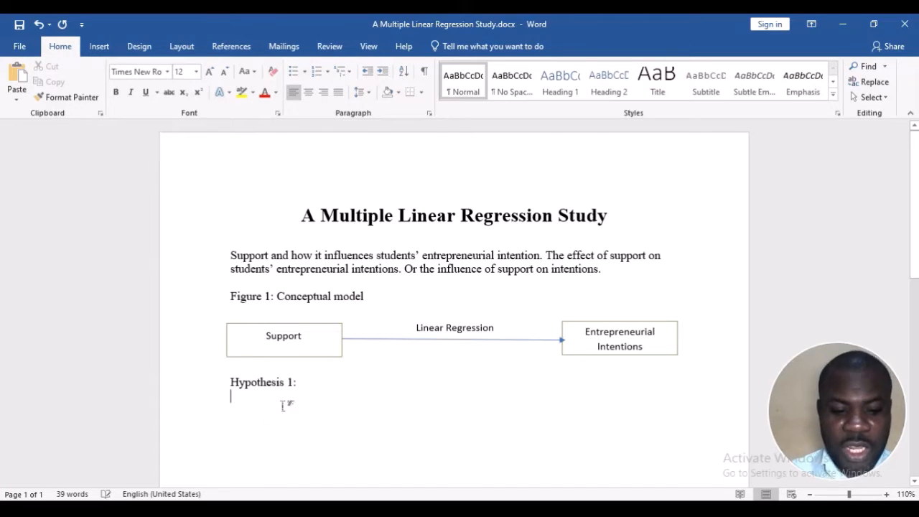
{"action": "left_click", "coordinate": [299, 383]}
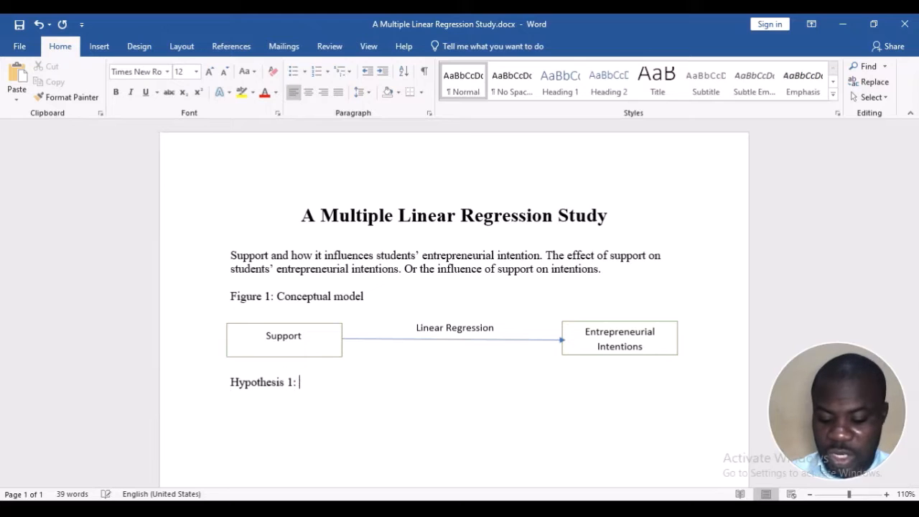
{"action": "type", "text": "Supp"}
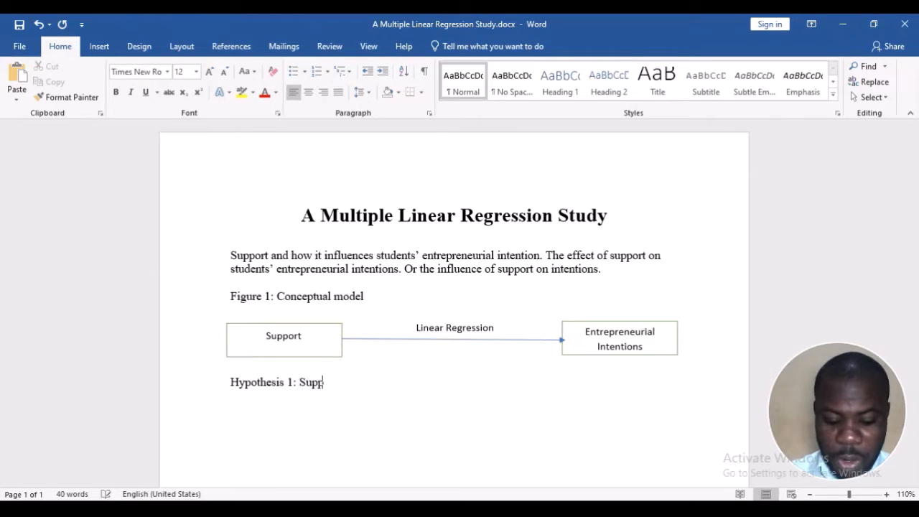
{"action": "type", "text": "ort would"}
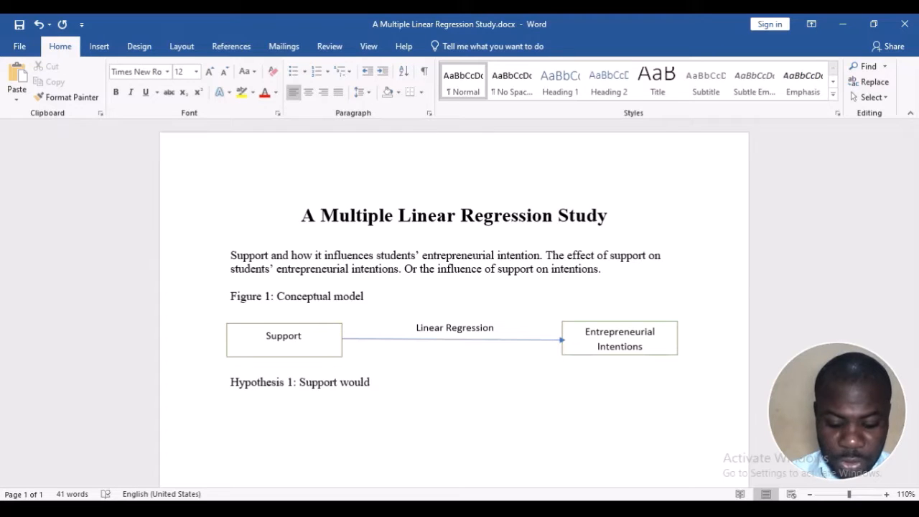
{"action": "type", "text": " influence"}
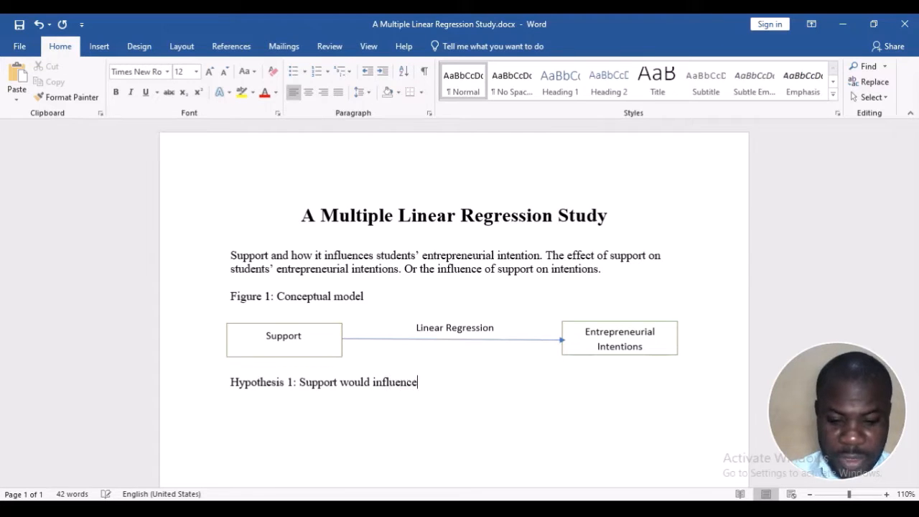
{"action": "key", "text": "Left"}
{"action": "key", "text": "Left"}
{"action": "key", "text": "Left"}
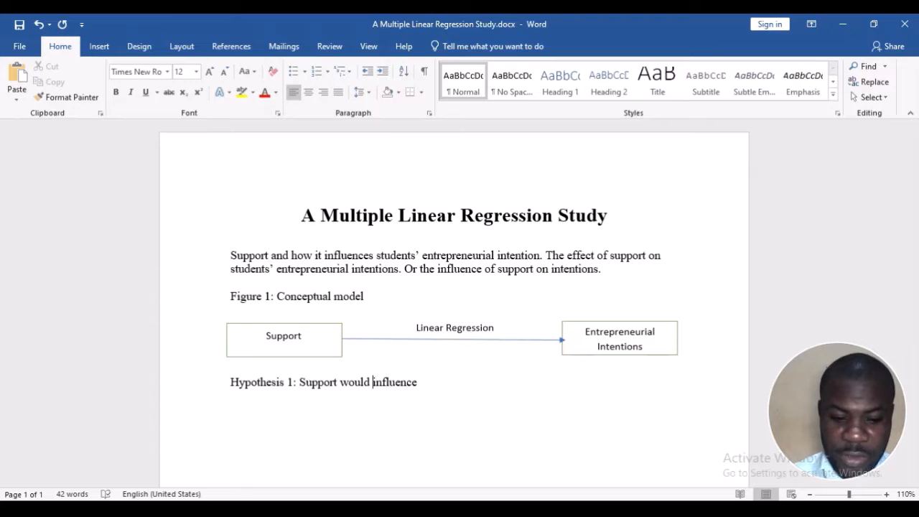
{"action": "type", "text": "positively"}
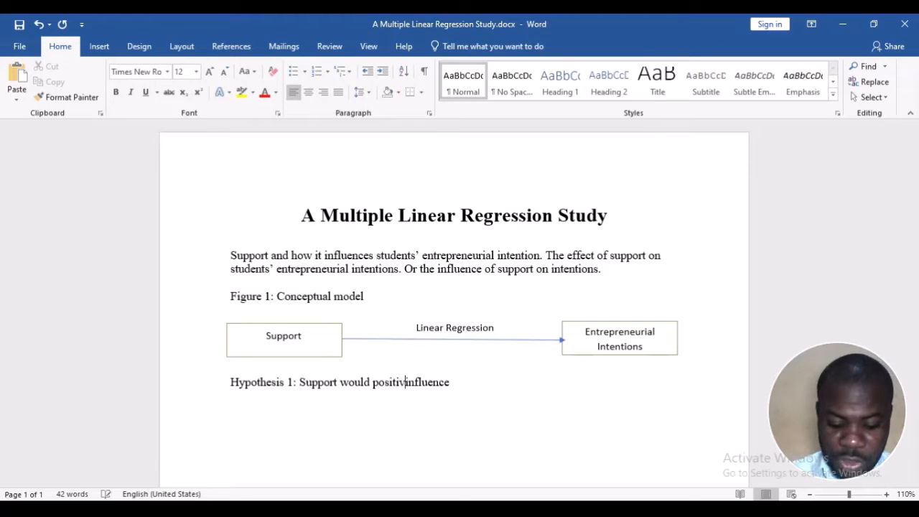
{"action": "key", "text": "Right"}
{"action": "key", "text": "Right"}
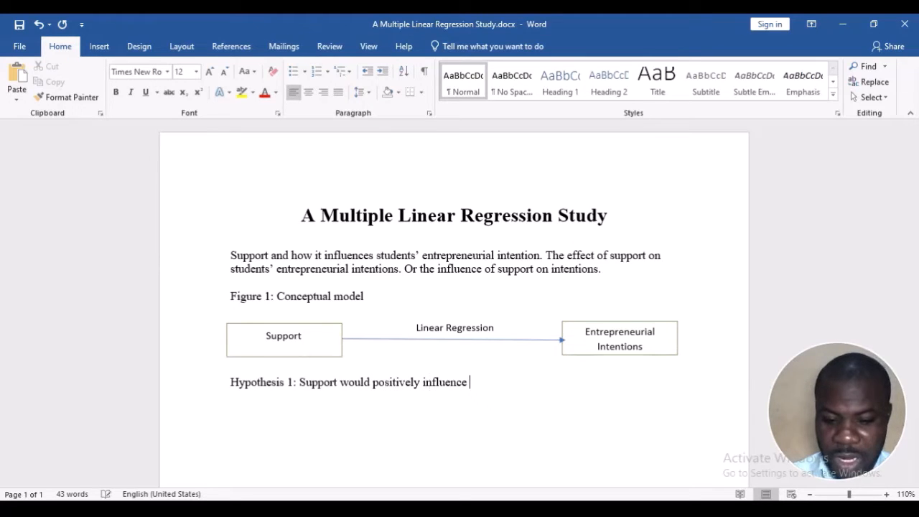
{"action": "type", "text": "ent"}
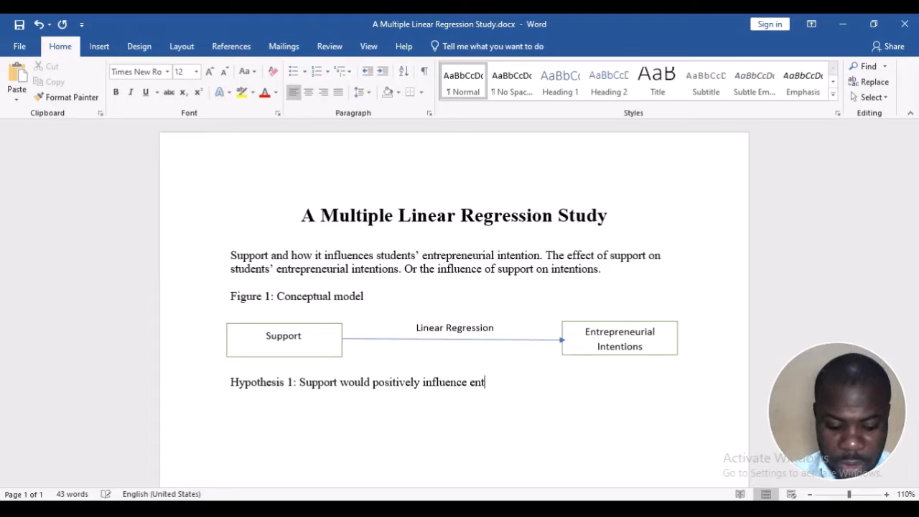
{"action": "type", "text": "repreneurial intentions."}
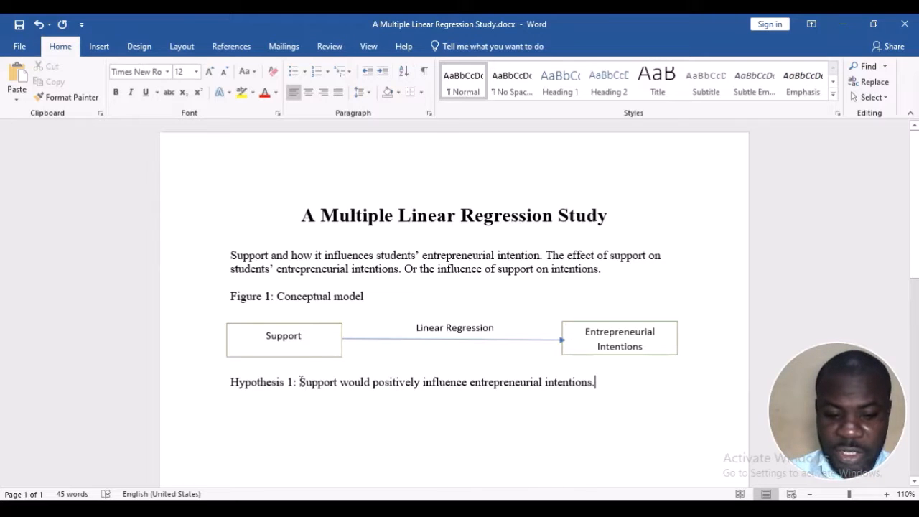
Make the "Hypothesis 1:" label bold, leaving the hypothesis statement in regular text
{"action": "left_click_drag", "start_coordinate": [301, 381], "coordinate": [230, 381]}
{"action": "key", "text": "ctrl+b"}
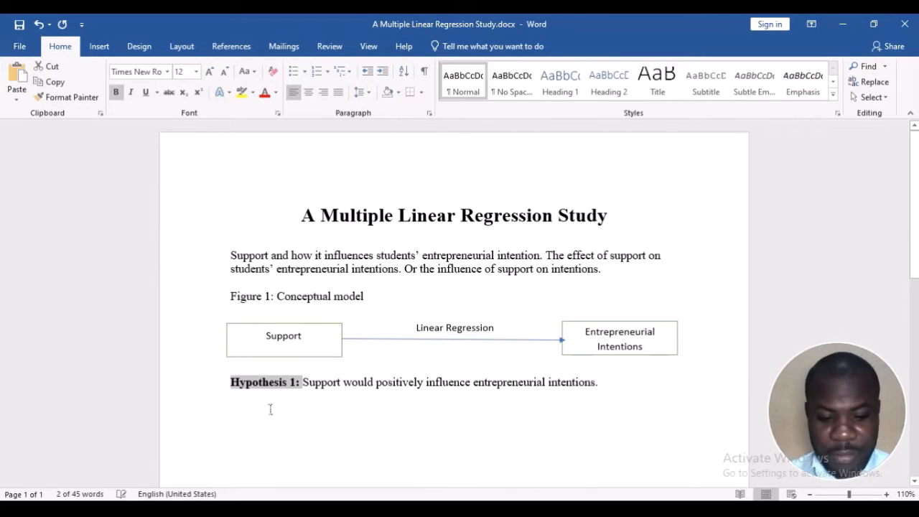
{"action": "left_click", "coordinate": [270, 409]}
Start a list of support types below Hypothesis 1 with the line "Teacher support"
{"action": "scroll", "coordinate": [270, 409], "scroll_direction": "down", "scroll_amount": 1}
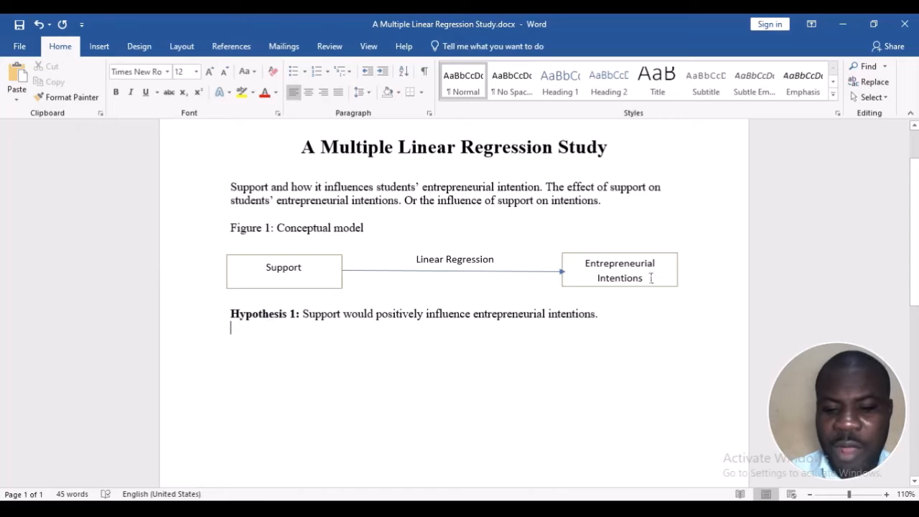
{"action": "left_click_drag", "start_coordinate": [265, 270], "coordinate": [303, 271]}
{"action": "left_click", "coordinate": [285, 330]}
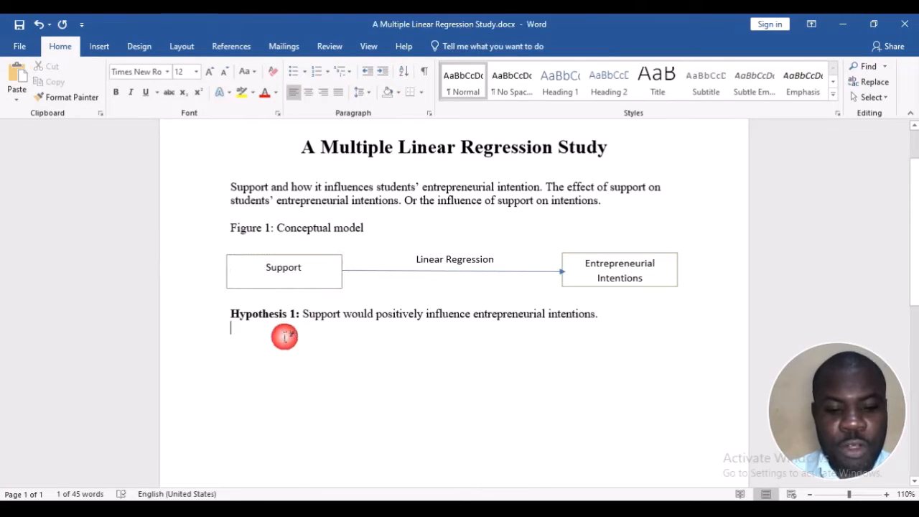
{"action": "key", "text": "Return"}
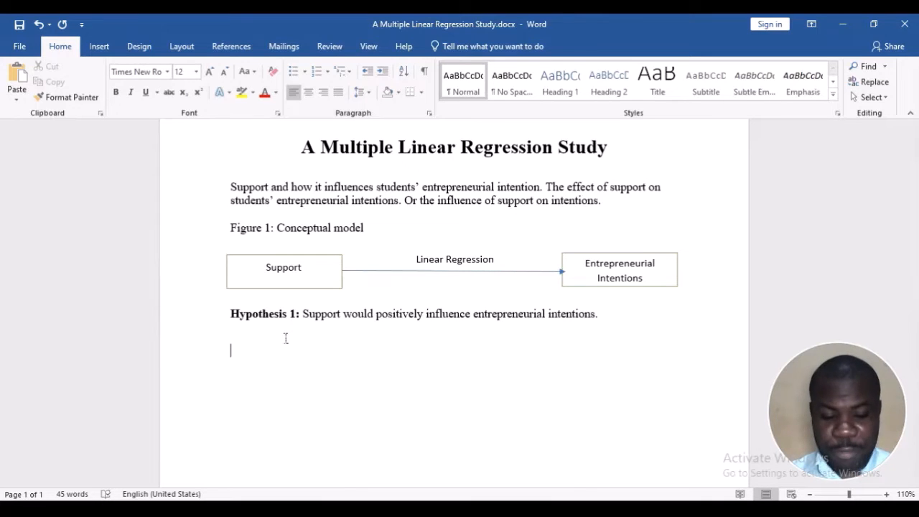
{"action": "type", "text": "T"}
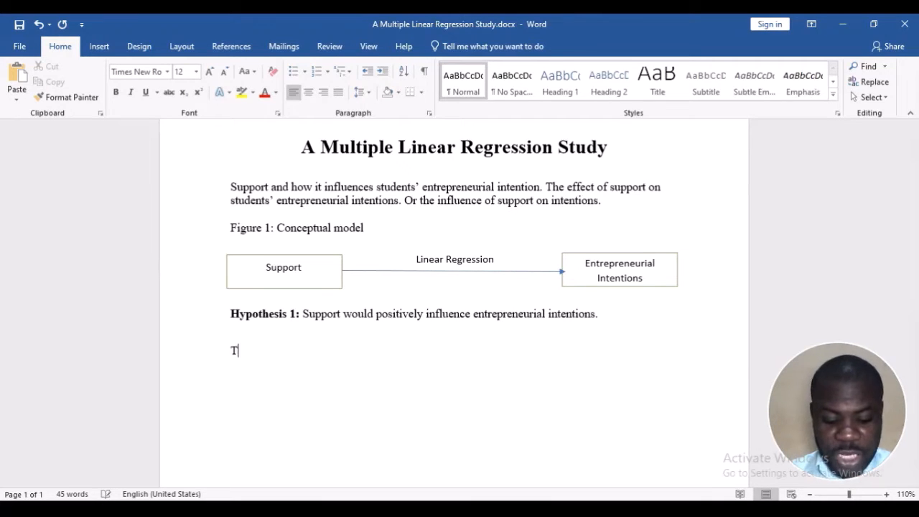
{"action": "type", "text": "eacher support"}
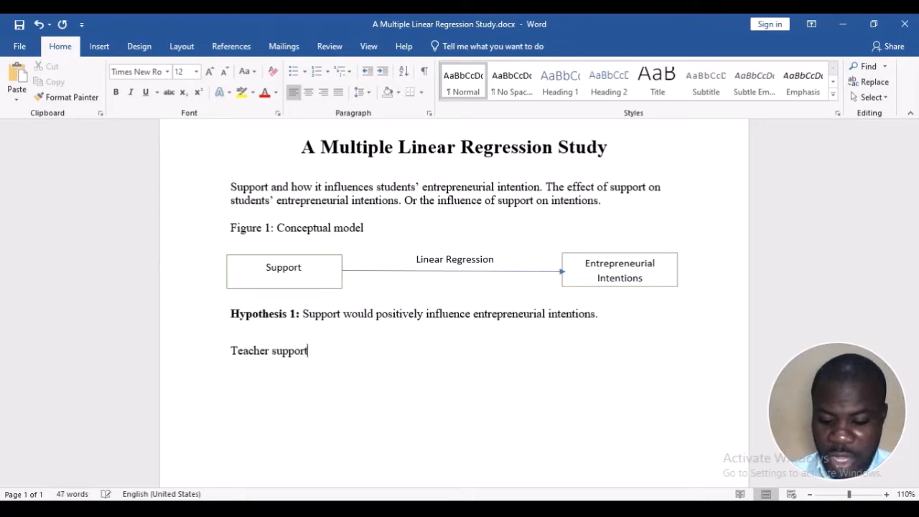
Add "Parental Support" and "Friends Support" on separate lines below "Teacher support"
{"action": "key", "text": "Return"}
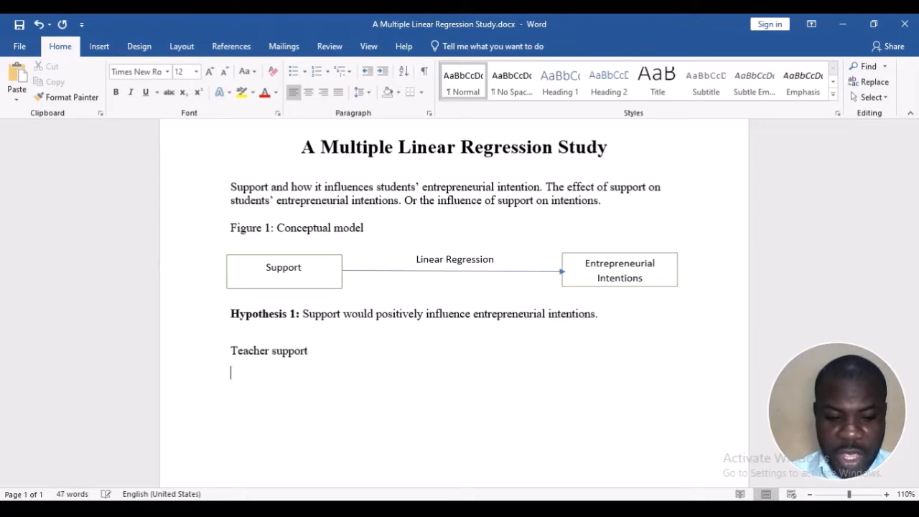
{"action": "type", "text": "Parental"}
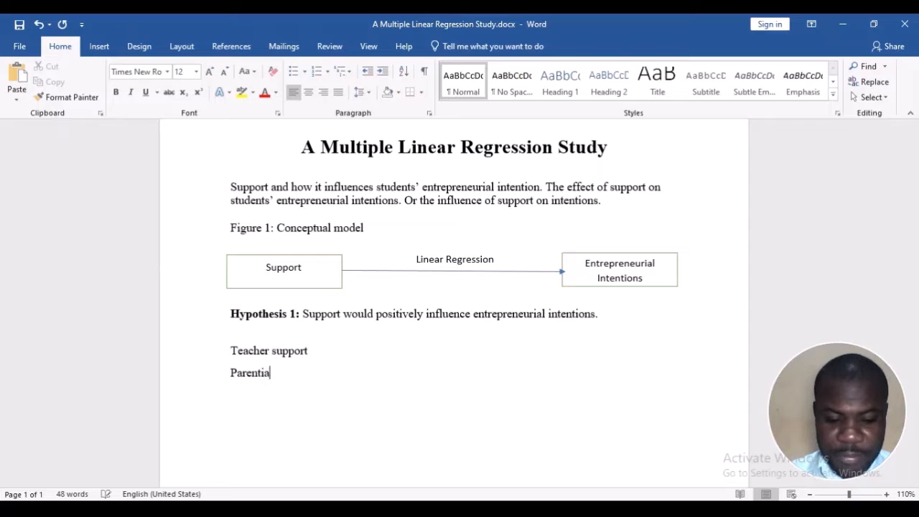
{"action": "key", "text": "BackSpace"}
{"action": "key", "text": "BackSpace"}
{"action": "type", "text": "al Support"}
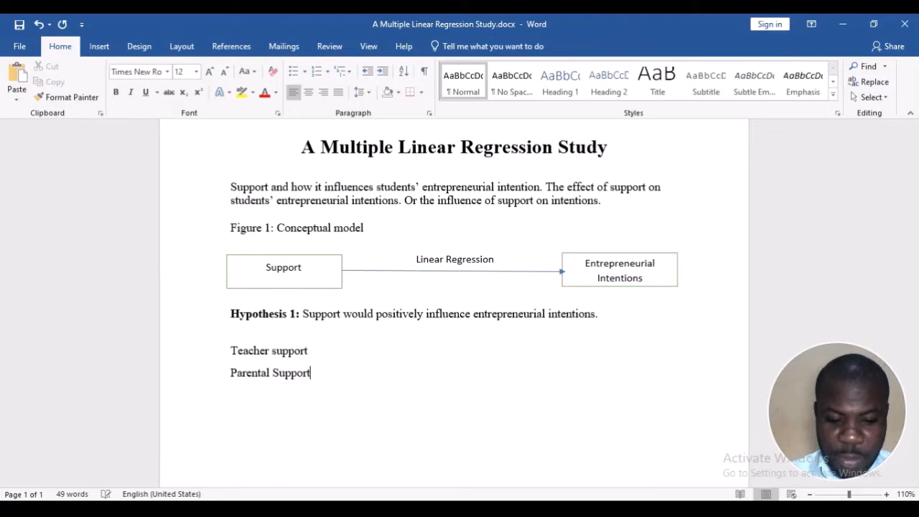
{"action": "key", "text": "Return"}
{"action": "type", "text": "Friends"}
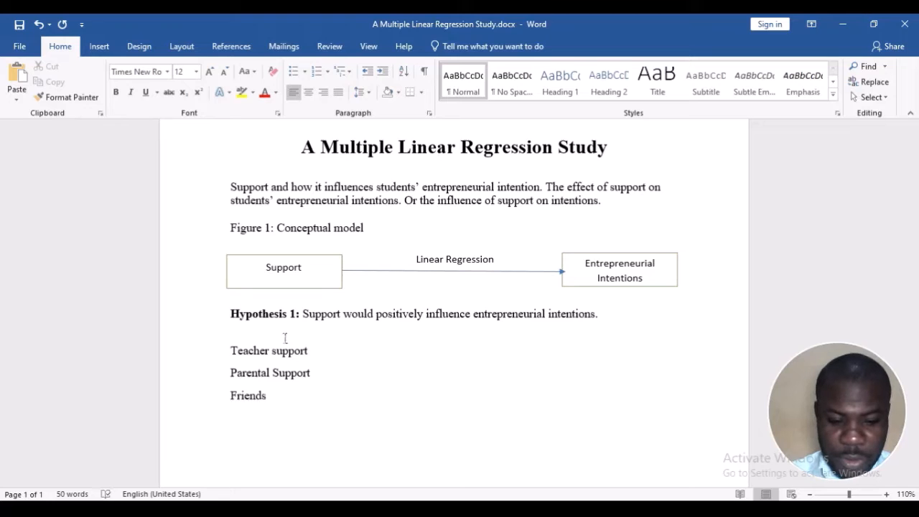
{"action": "type", "text": " Support"}
Add "Peer Support" and "Supervisor Support" on separate lines below "Friends Support"
{"action": "key", "text": "Return"}
{"action": "type", "text": "Peea"}
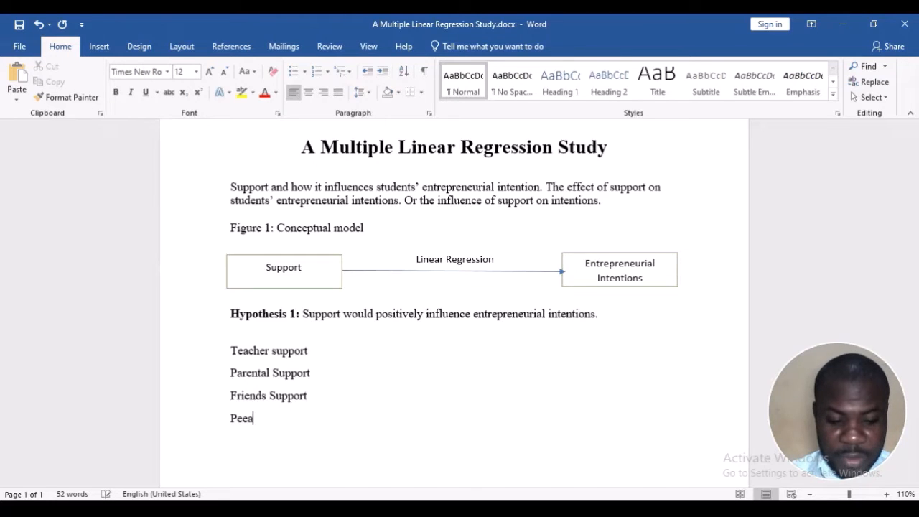
{"action": "type", "text": " Support"}
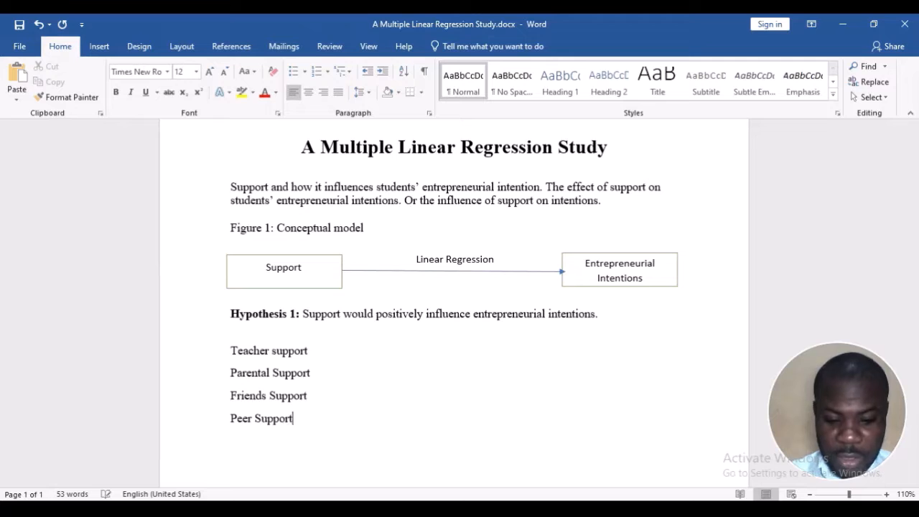
{"action": "key", "text": "Return"}
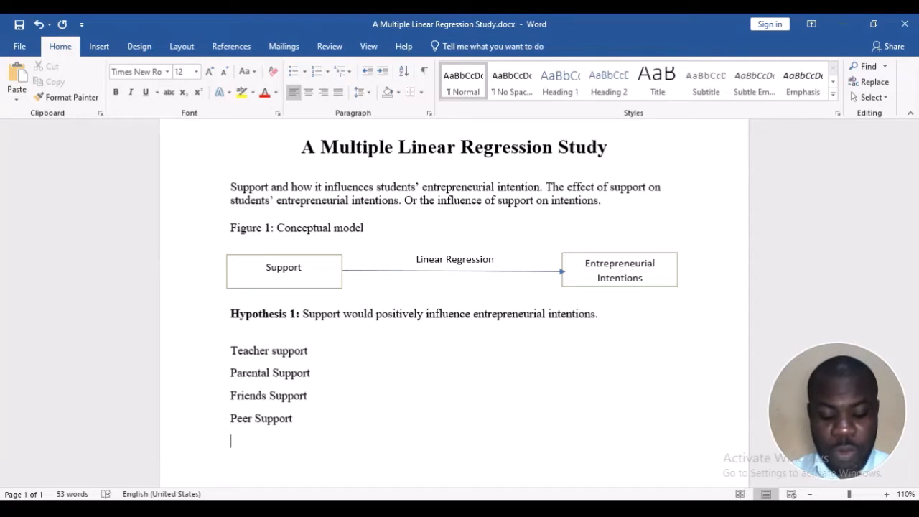
{"action": "type", "text": "Superv"}
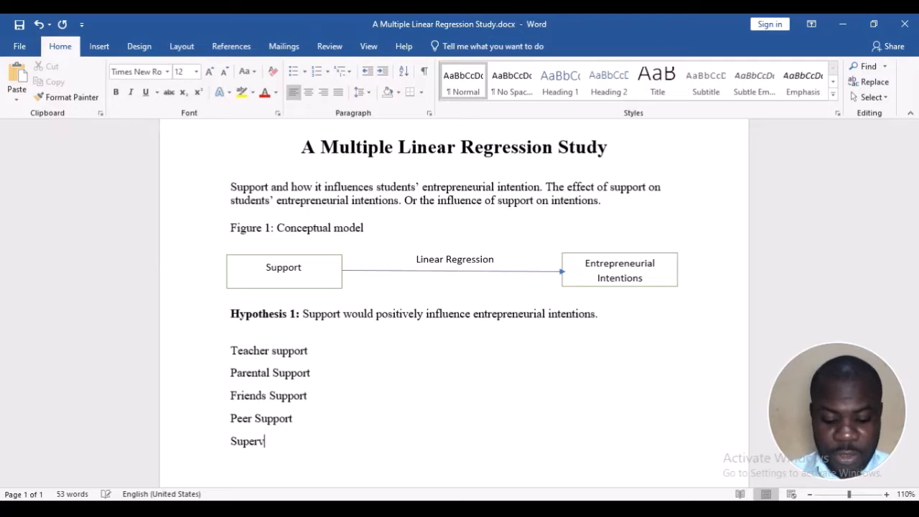
{"action": "type", "text": "isor Support"}
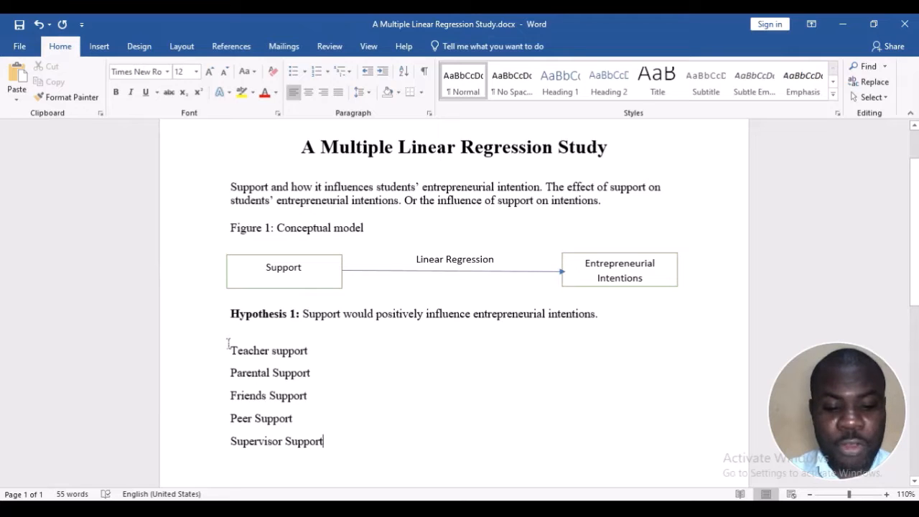
Delete the "Peer Support" and "Supervisor Support" lines from the list of support types
{"action": "left_click_drag", "start_coordinate": [230, 349], "coordinate": [314, 405]}
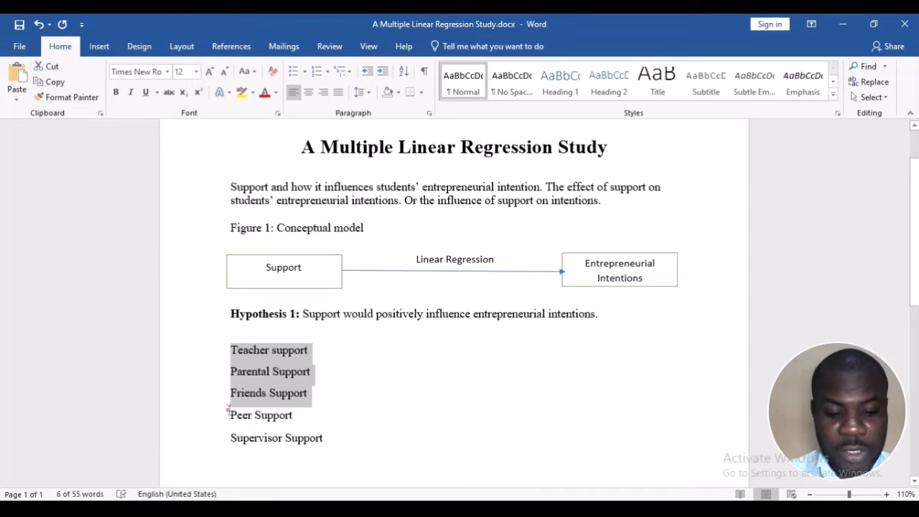
{"action": "left_click_drag", "start_coordinate": [228, 411], "coordinate": [345, 437]}
{"action": "key", "text": "Delete"}
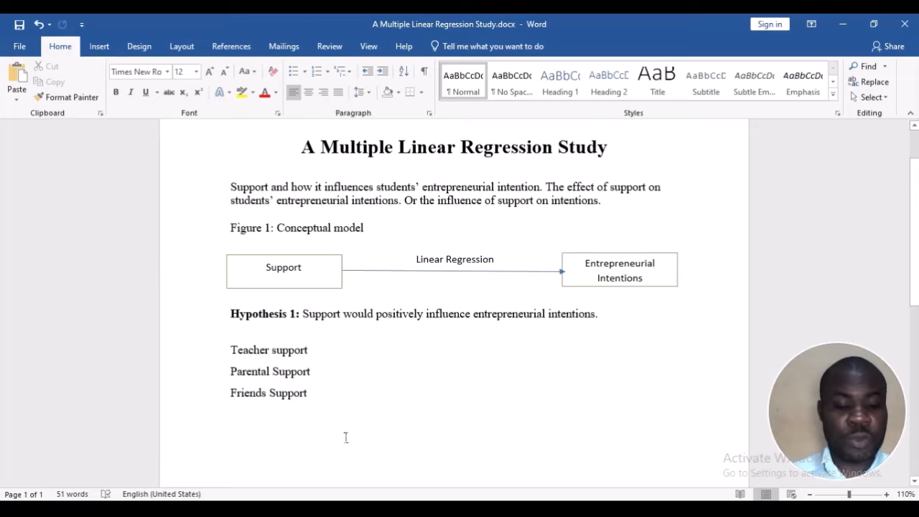
Capitalize the second word of the first support type as "Teacher Support" and select all three support lines
{"action": "left_click", "coordinate": [274, 350]}
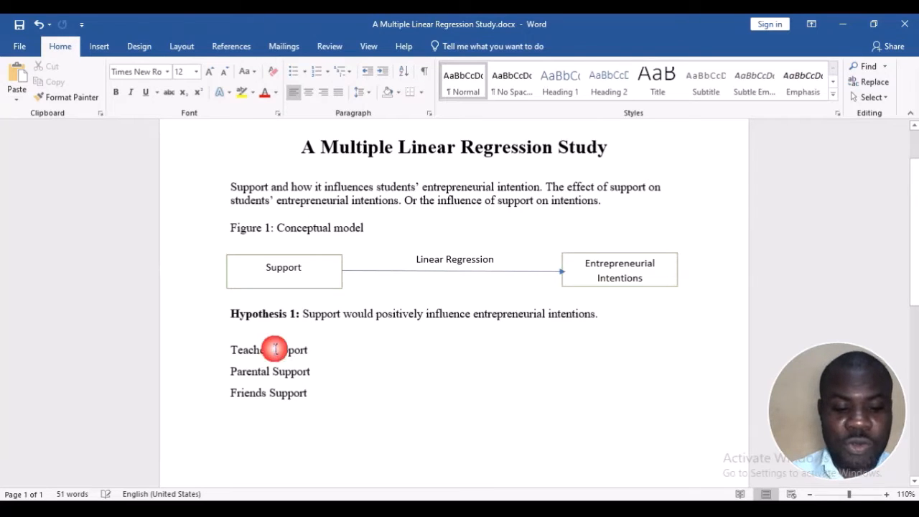
{"action": "key", "text": "BackSpace"}
{"action": "type", "text": "S"}
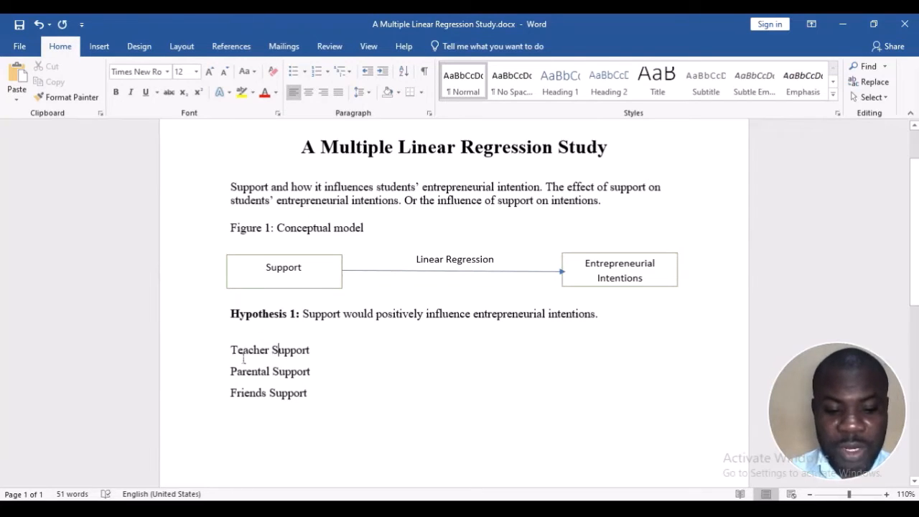
{"action": "left_click_drag", "start_coordinate": [231, 351], "coordinate": [300, 406]}
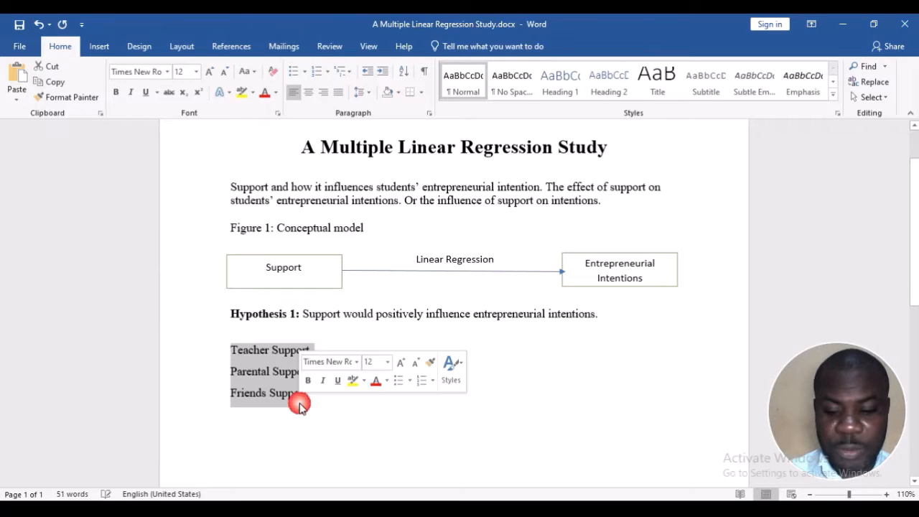
{"action": "left_click", "coordinate": [270, 269]}
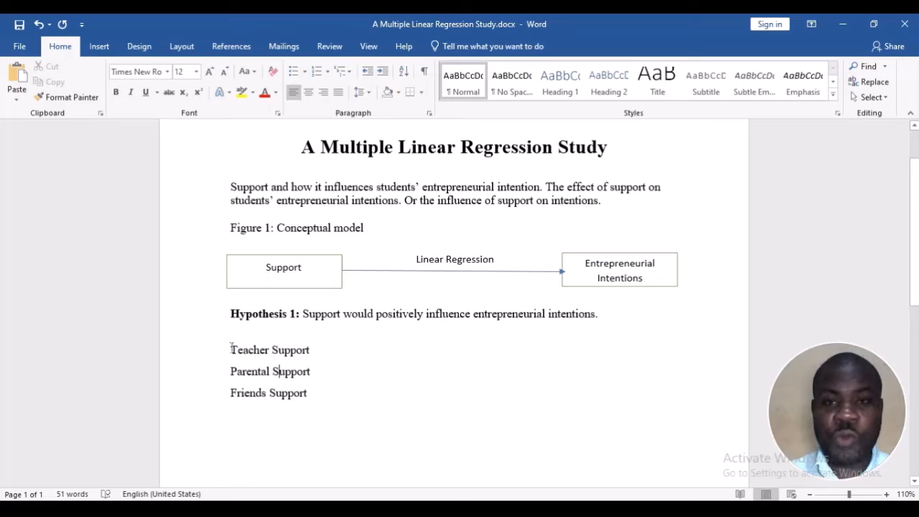
{"action": "left_click_drag", "start_coordinate": [232, 350], "coordinate": [309, 398]}
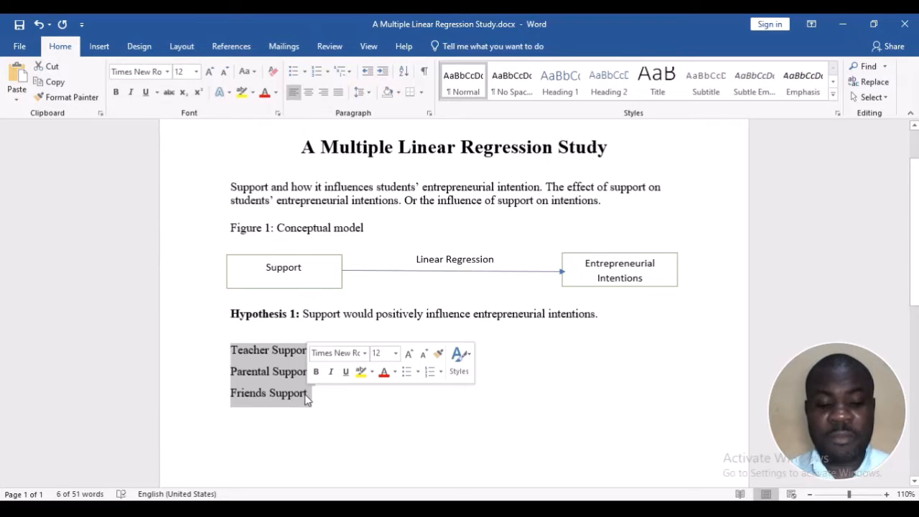
{"action": "left_click", "coordinate": [305, 393]}
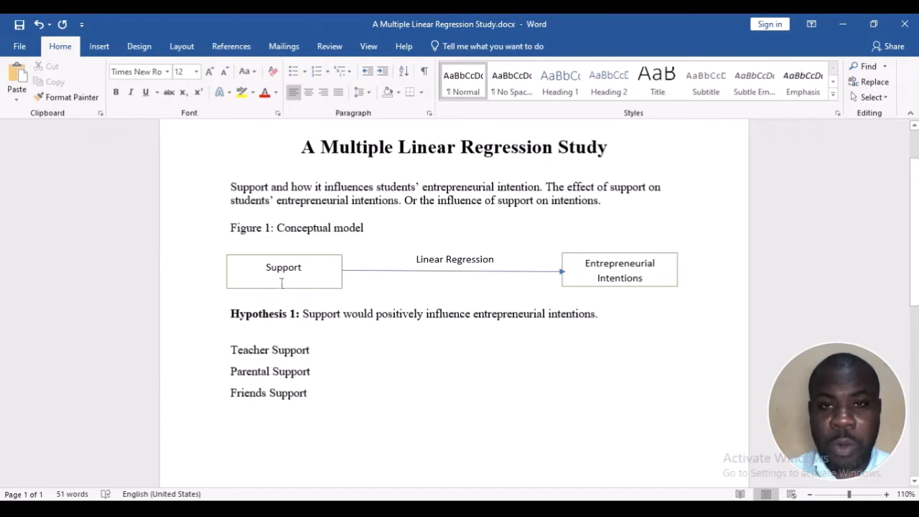
{"action": "triple_click", "coordinate": [587, 268]}
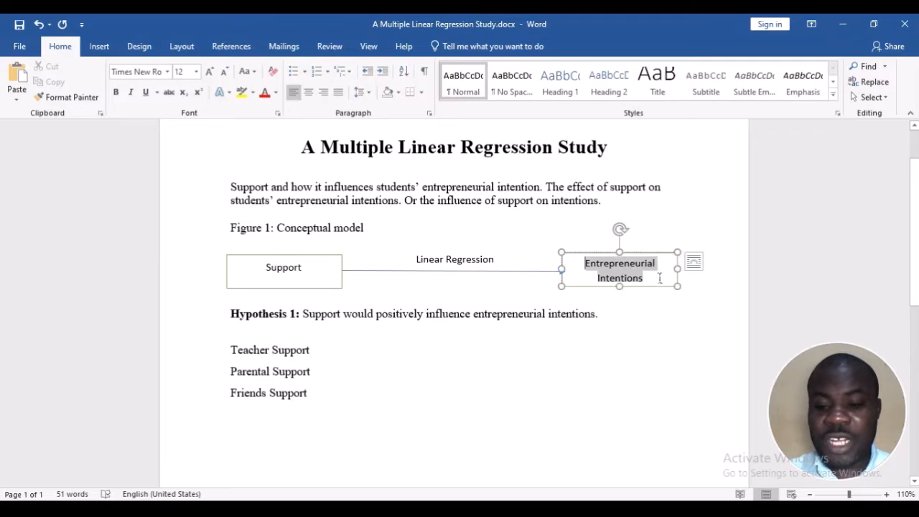
{"action": "left_click", "coordinate": [636, 272]}
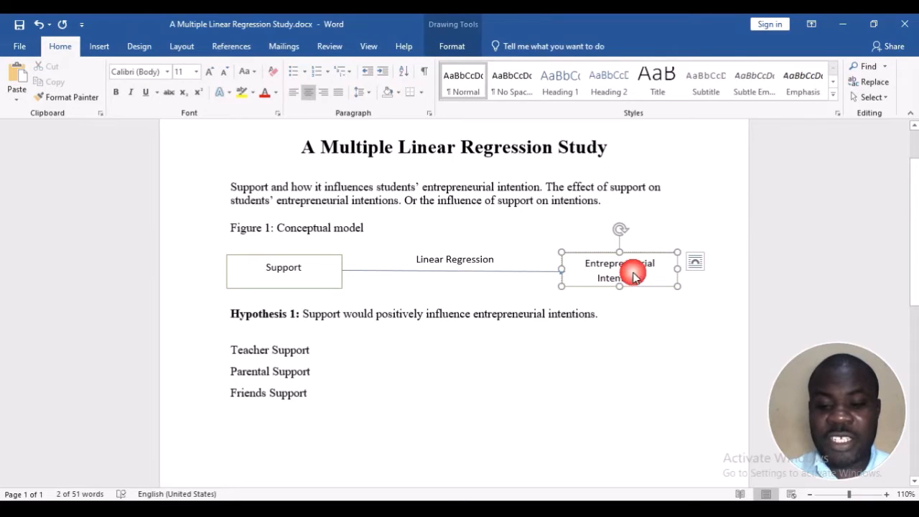
{"action": "left_click", "coordinate": [326, 404]}
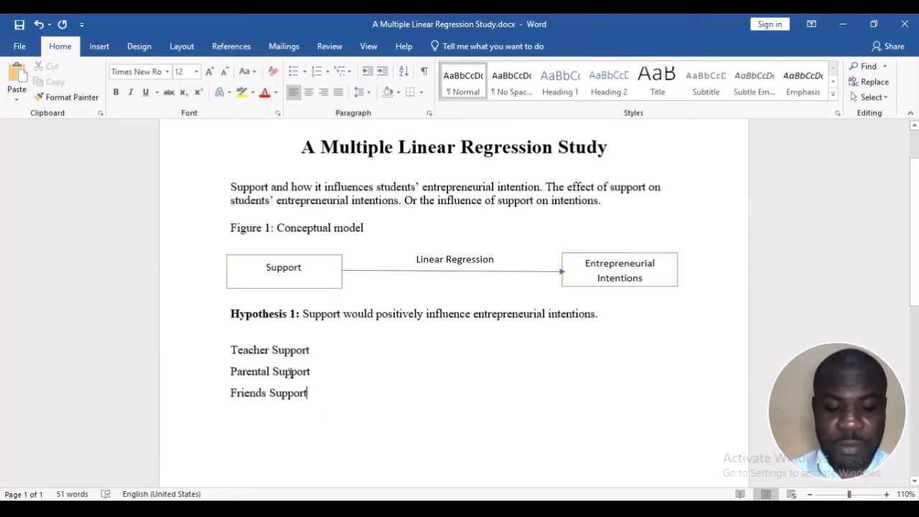
Insert several blank lines between the Hypothesis 1 line and "Teacher Support"
{"action": "left_click", "coordinate": [229, 354]}
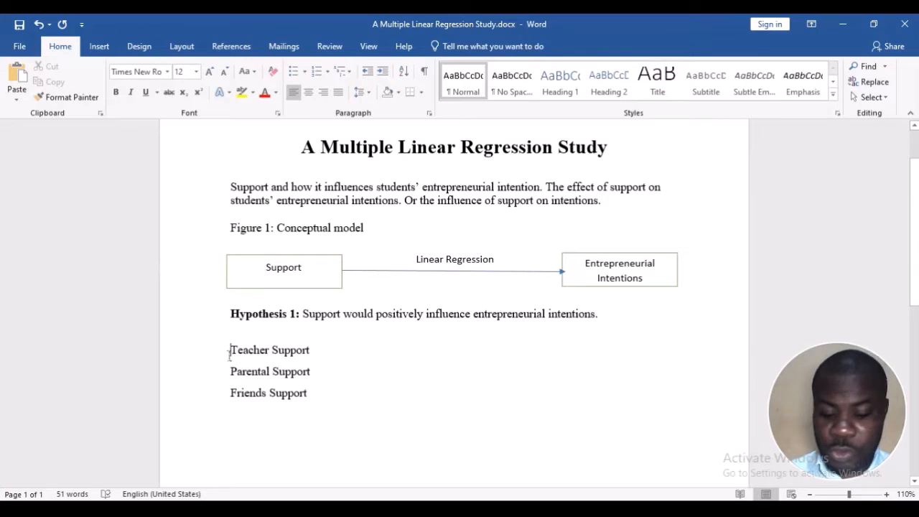
{"action": "key", "text": "Return"}
{"action": "key", "text": "Return"}
{"action": "key", "text": "Return"}
{"action": "key", "text": "Return"}
{"action": "scroll", "coordinate": [231, 352], "scroll_direction": "down", "scroll_amount": 1}
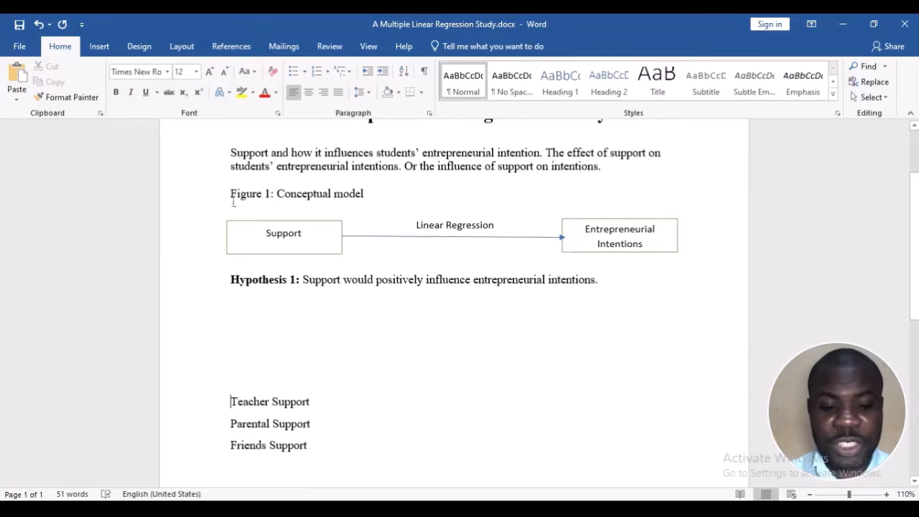
Duplicate the Figure 1 caption, its diagram and the Hypothesis 1 line into the blank space below, and renumber the copied caption as Figure 2
{"action": "left_click_drag", "start_coordinate": [358, 255], "coordinate": [607, 285]}
{"action": "key", "text": "ctrl+c"}
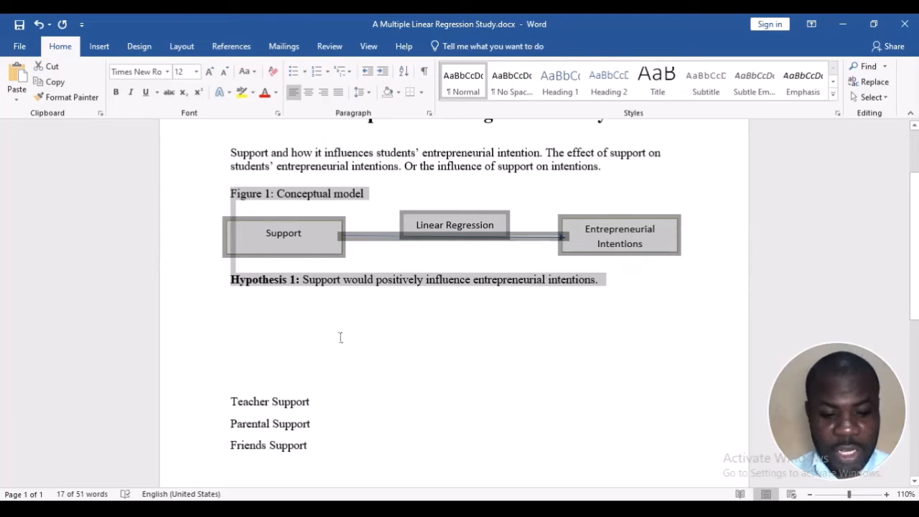
{"action": "left_click", "coordinate": [321, 355]}
{"action": "key", "text": "ctrl+v"}
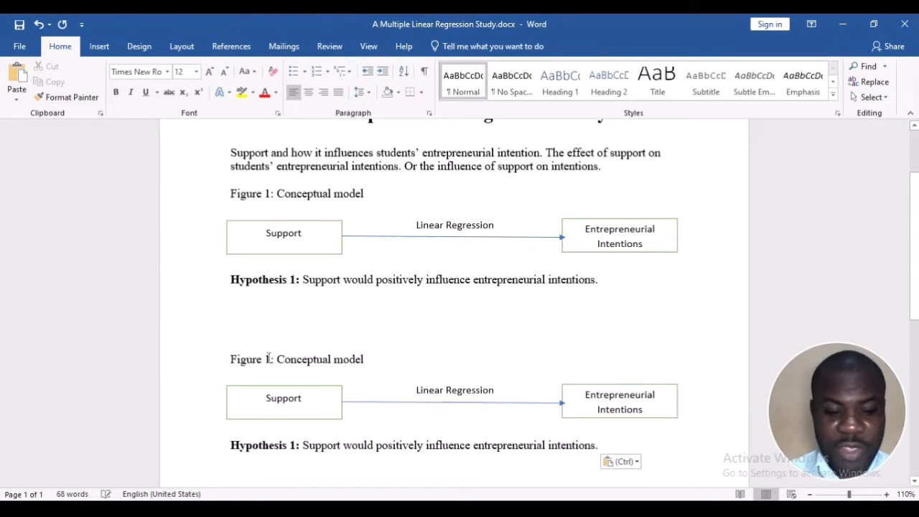
{"action": "left_click", "coordinate": [268, 358]}
{"action": "key", "text": "BackSpace"}
{"action": "type", "text": "2"}
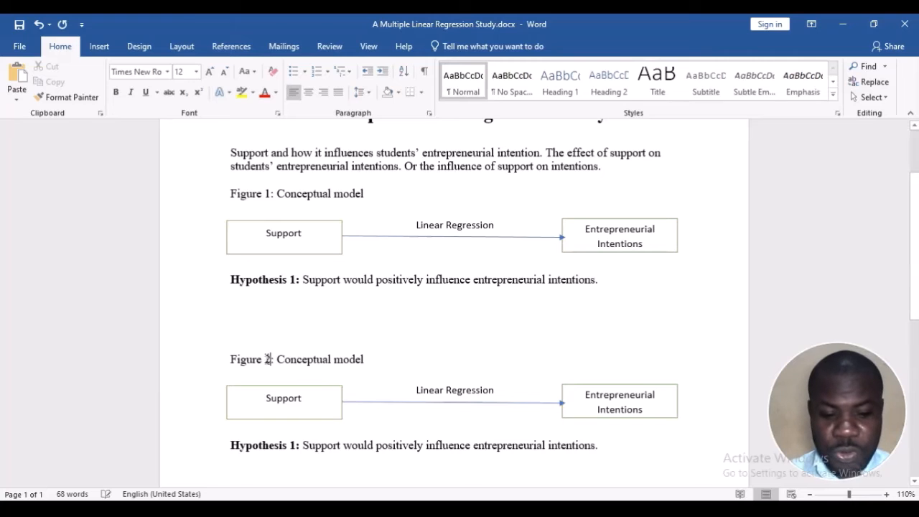
{"action": "scroll", "coordinate": [365, 354], "scroll_direction": "down", "scroll_amount": 5}
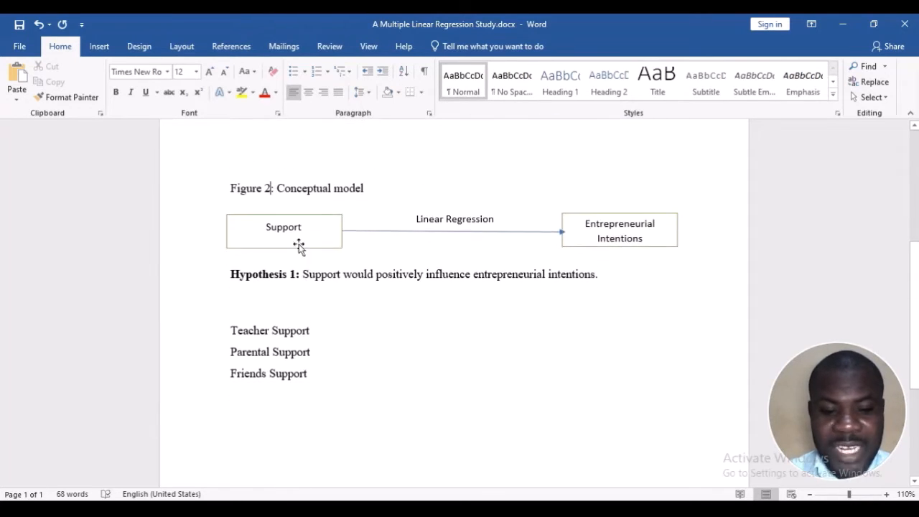
{"action": "double_click", "coordinate": [299, 228]}
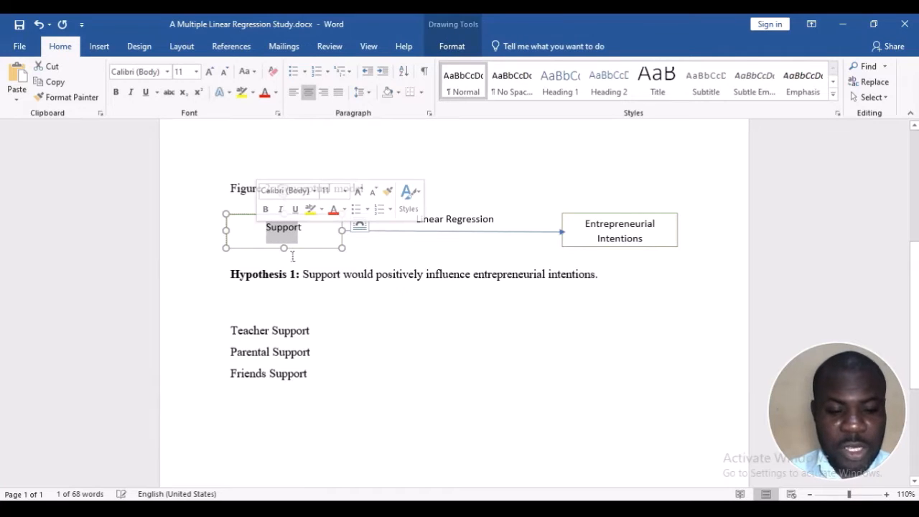
{"action": "left_click", "coordinate": [291, 331]}
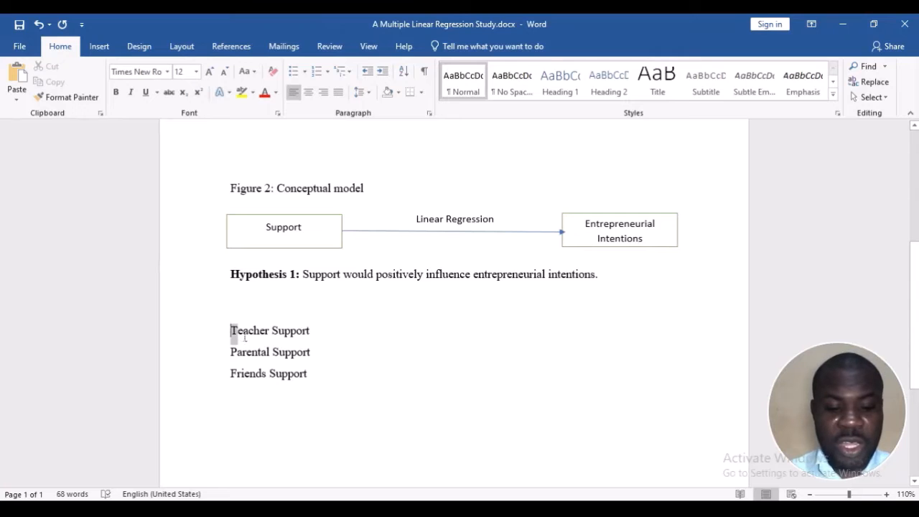
{"action": "left_click_drag", "start_coordinate": [244, 337], "coordinate": [311, 374]}
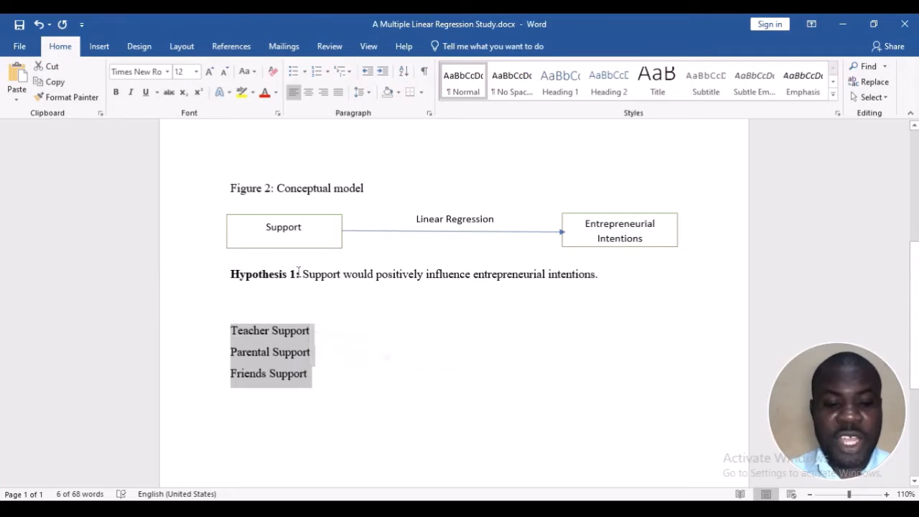
{"action": "left_click", "coordinate": [321, 376]}
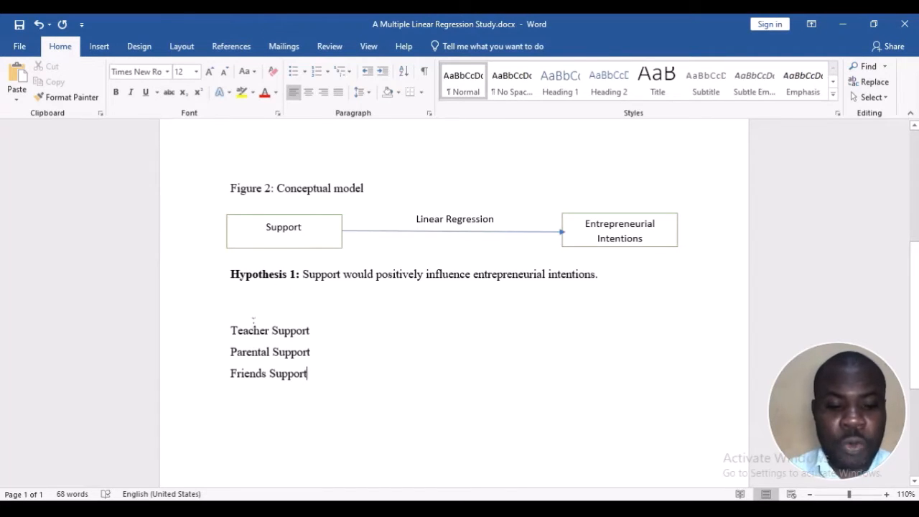
{"action": "left_click", "coordinate": [263, 218]}
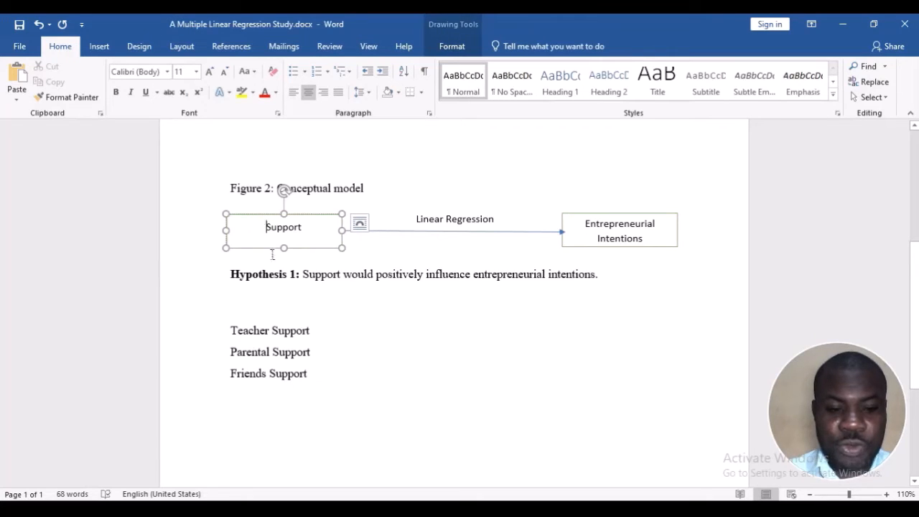
Add two blank lines above the Hypothesis 1 line under Figure 2 and place a copy of the Support box directly below the original
{"action": "left_click", "coordinate": [239, 275]}
{"action": "key", "text": "Return"}
{"action": "key", "text": "Return"}
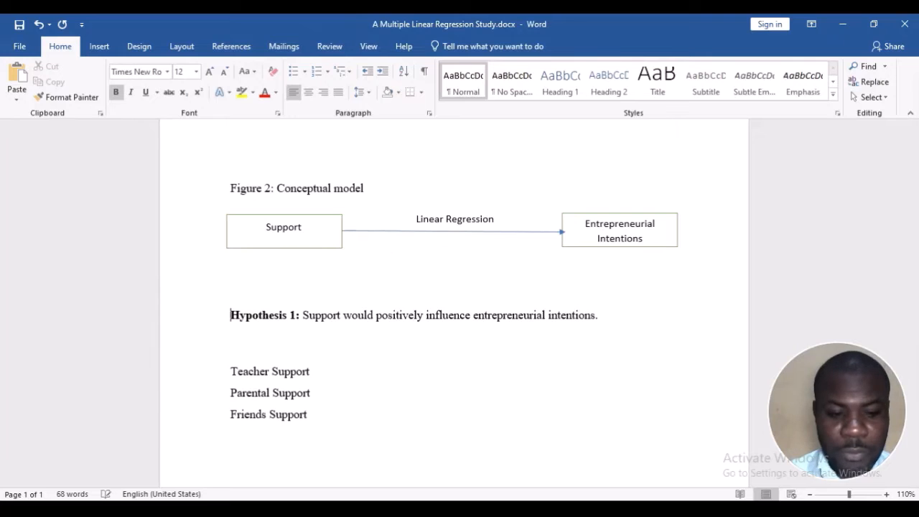
{"action": "left_click", "coordinate": [248, 214]}
{"action": "left_click", "coordinate": [249, 216]}
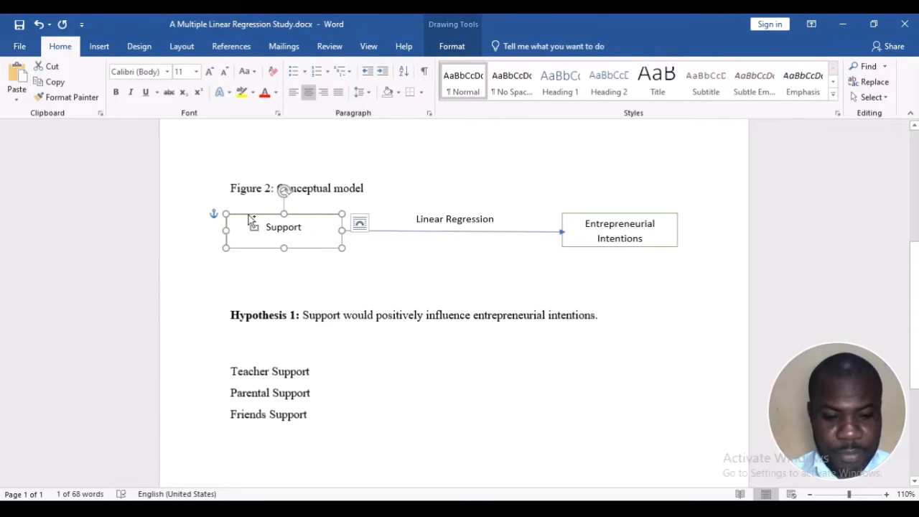
{"action": "key", "text": "ctrl+v"}
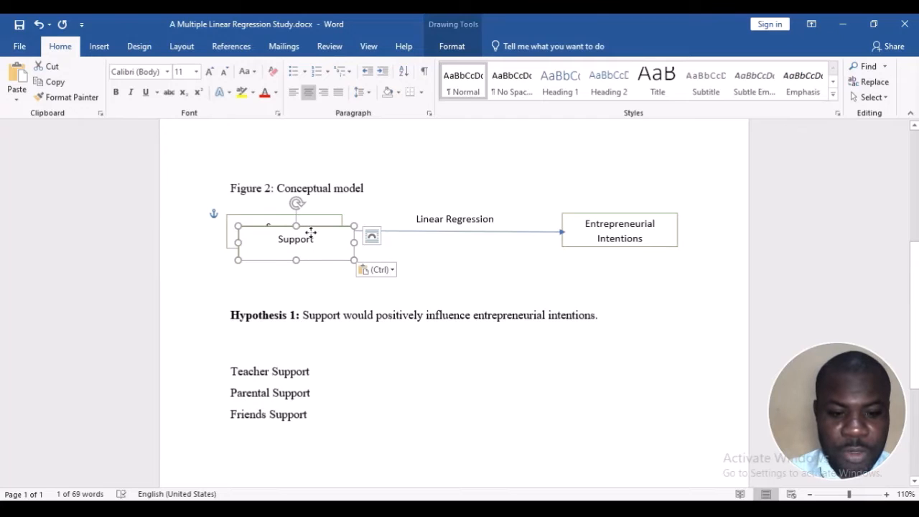
{"action": "left_click_drag", "start_coordinate": [310, 231], "coordinate": [296, 264]}
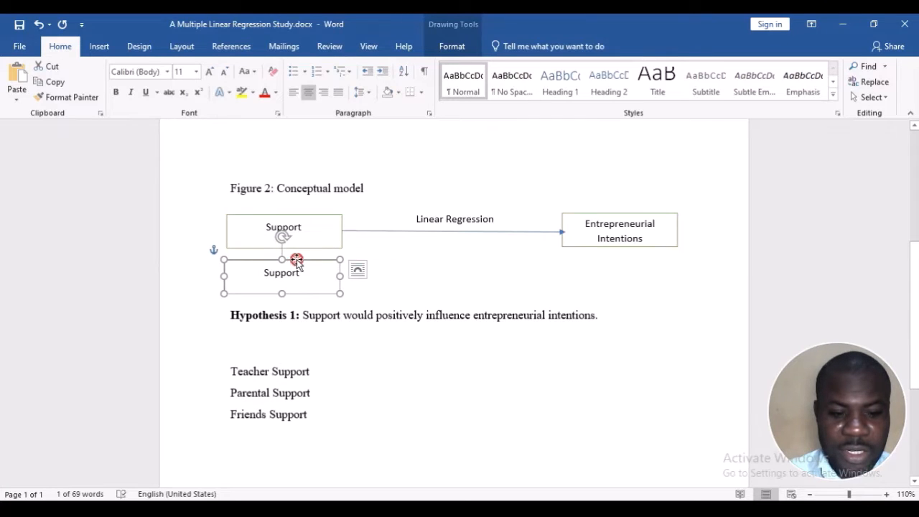
Place another copy of the Support box below the second one, adding two more blank lines above Hypothesis 1 to make room
{"action": "key", "text": "ctrl+v"}
{"action": "key", "text": "ctrl+b"}
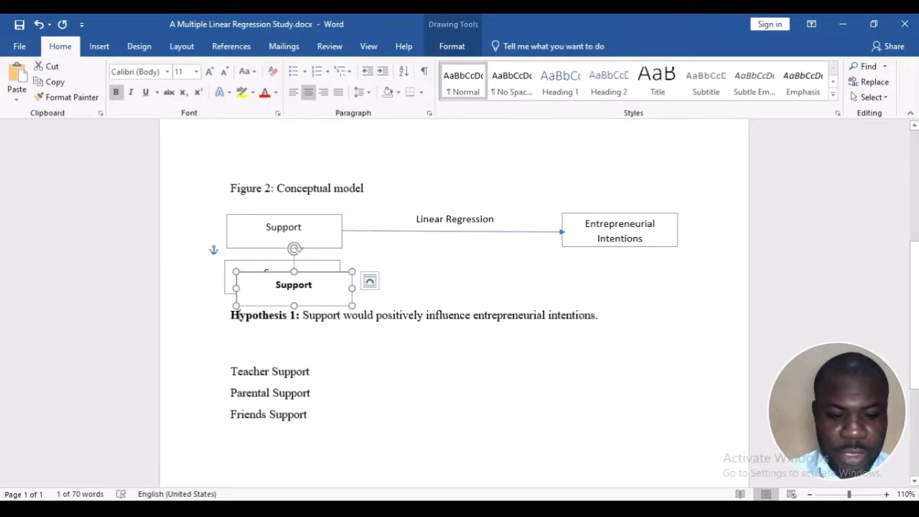
{"action": "left_click", "coordinate": [231, 316]}
{"action": "key", "text": "Return"}
{"action": "key", "text": "Return"}
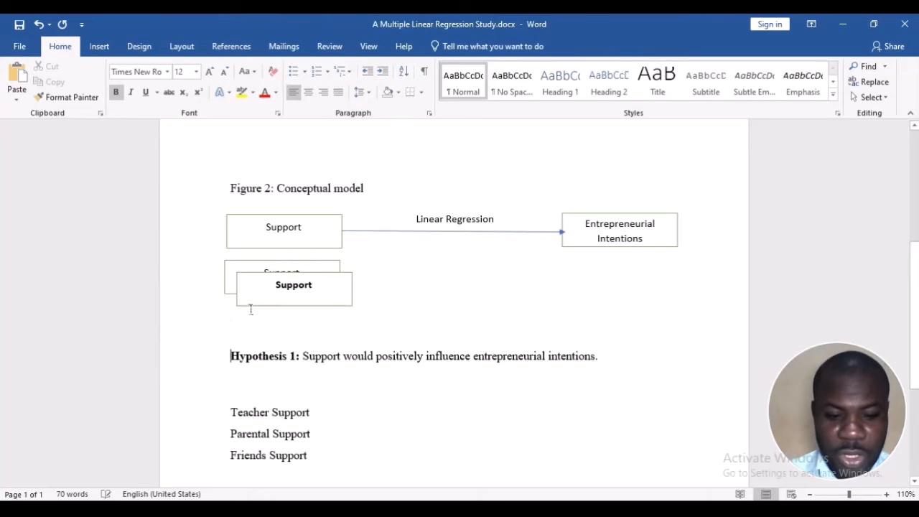
{"action": "mouse_move", "coordinate": [263, 277]}
{"action": "left_mouse_down"}
{"action": "mouse_move", "coordinate": [245, 316]}
{"action": "mouse_move", "coordinate": [238, 312]}
{"action": "mouse_move", "coordinate": [247, 301]}
{"action": "left_mouse_up"}
{"action": "left_click", "coordinate": [373, 289]}
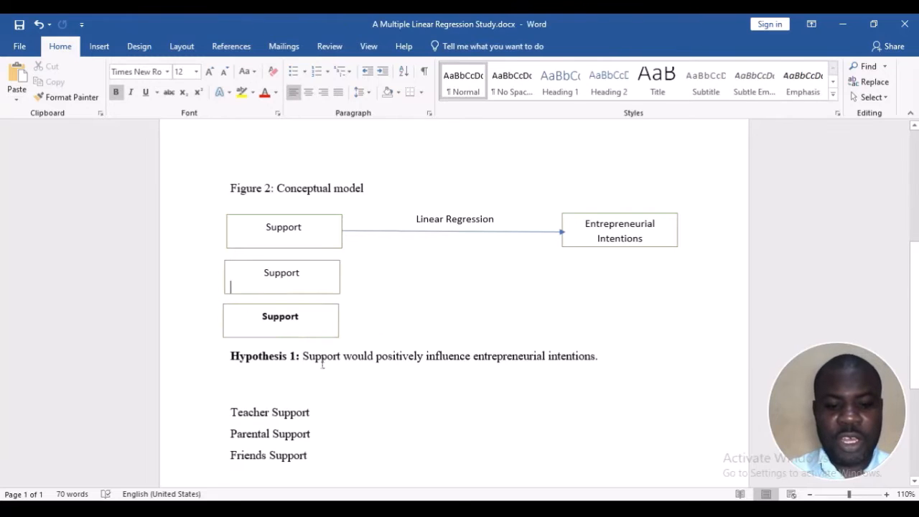
Relabel the lowest Support box in Figure 2 as "Friends Support" and remove the bold formatting from its text
{"action": "left_click", "coordinate": [265, 319]}
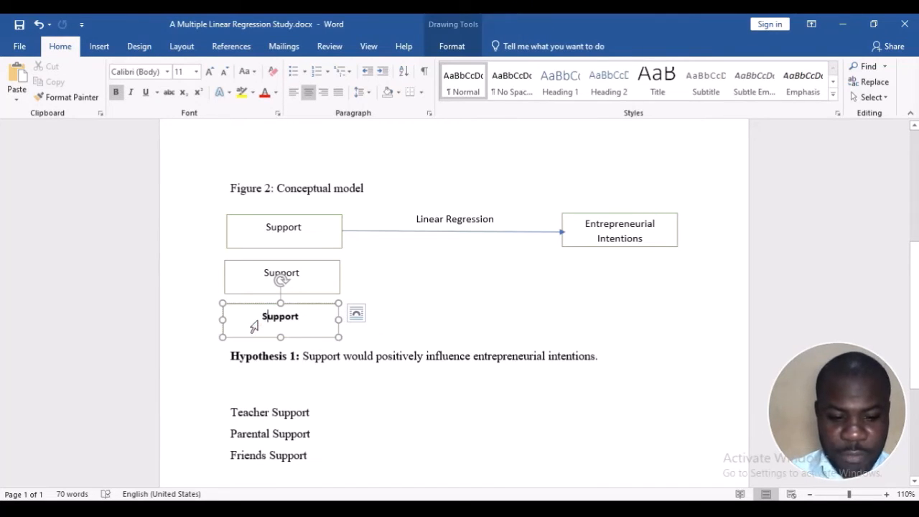
{"action": "double_click", "coordinate": [253, 324]}
{"action": "type", "text": "Frien"}
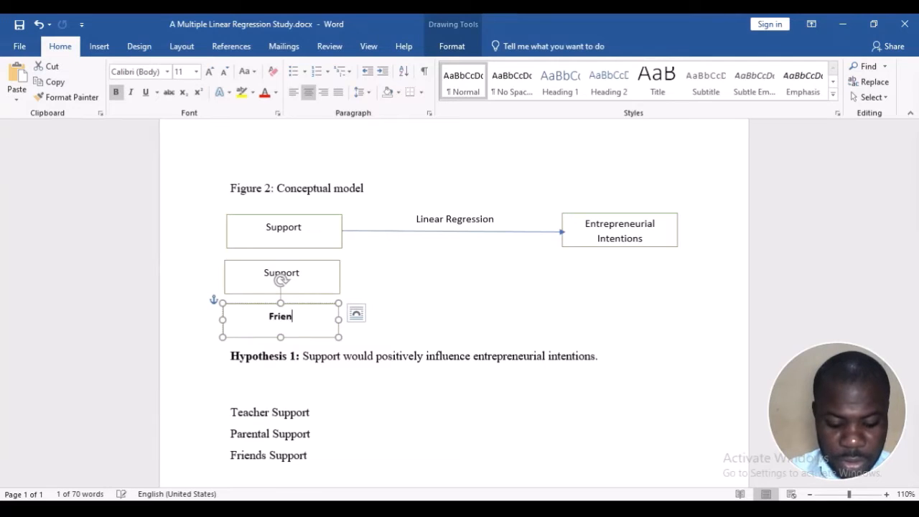
{"action": "type", "text": "ds Support"}
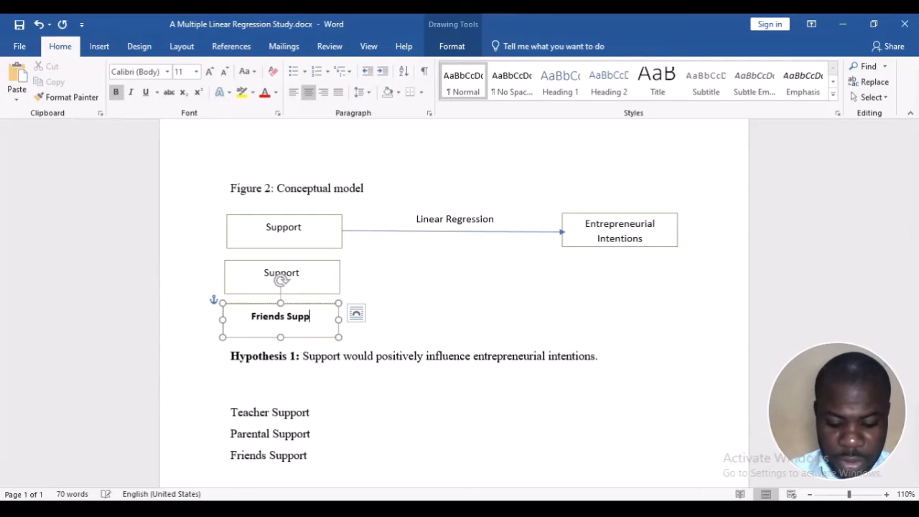
{"action": "key", "text": "shift+Left"}
{"action": "key", "text": "shift+Left"}
{"action": "key", "text": "shift+Left"}
{"action": "key", "text": "shift+Left"}
{"action": "key", "text": "shift+Left"}
{"action": "key", "text": "shift+Left"}
{"action": "key", "text": "shift+Left"}
{"action": "key", "text": "shift+Left"}
{"action": "key", "text": "shift+Left"}
{"action": "key", "text": "shift+Left"}
{"action": "key", "text": "shift+Left"}
{"action": "key", "text": "shift+Left"}
{"action": "key", "text": "shift+Left"}
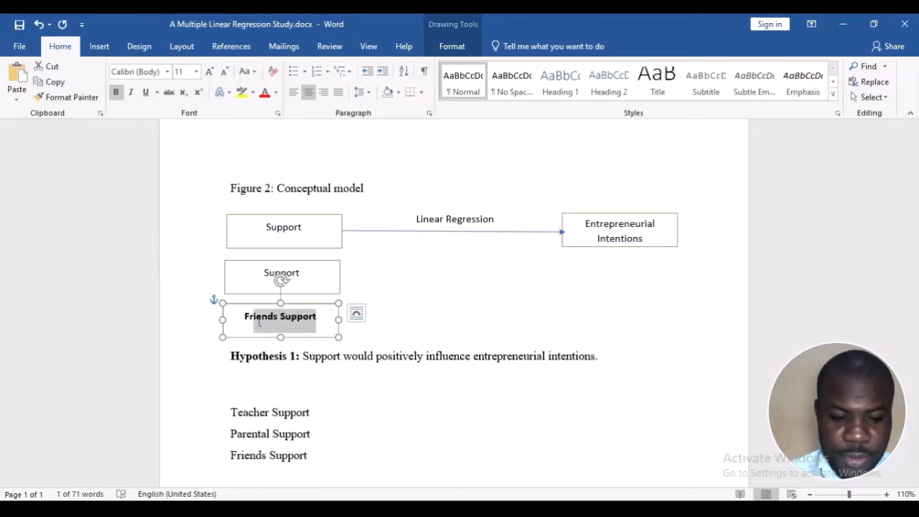
{"action": "key", "text": "shift+Left"}
{"action": "key", "text": "ctrl+b"}
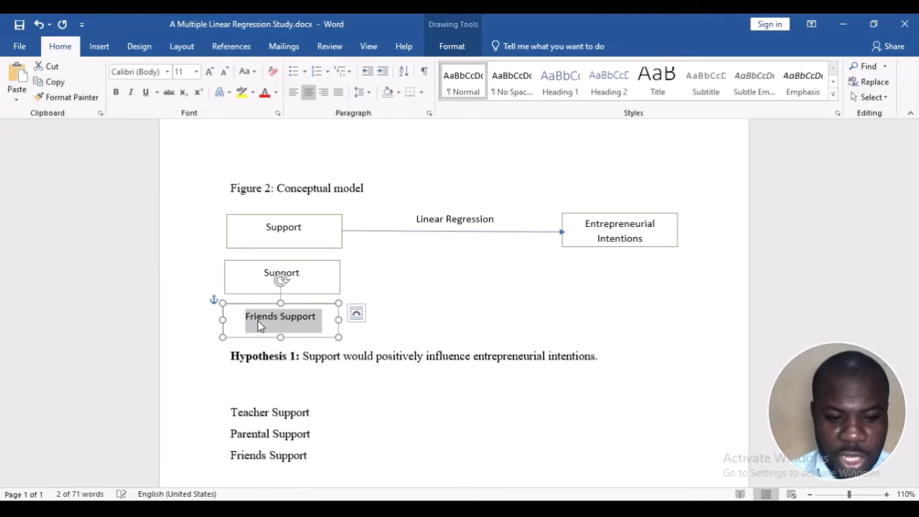
Relabel the middle box in Figure 2 as "Parental Support" and the uppermost box as "Teacher Support"
{"action": "left_click", "coordinate": [262, 268]}
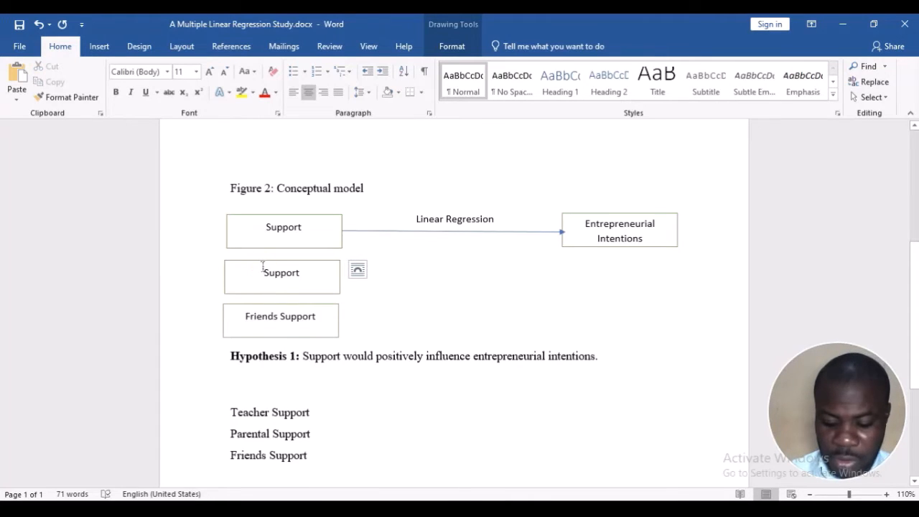
{"action": "type", "text": "Parental"}
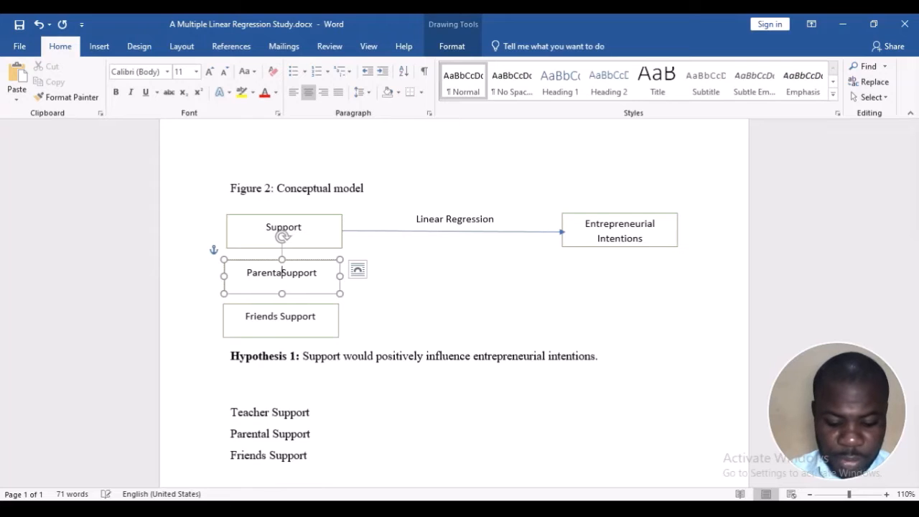
{"action": "left_click", "coordinate": [265, 227]}
{"action": "type", "text": "Teacher"}
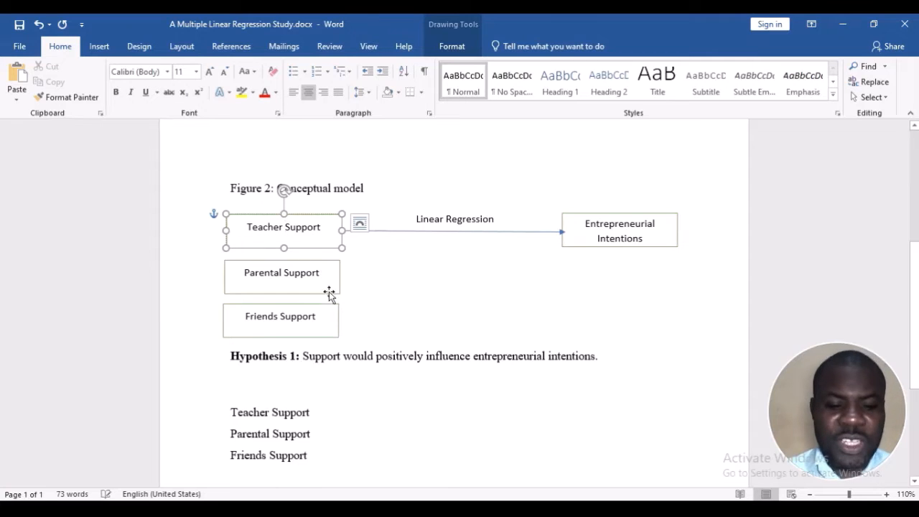
Delete the Teacher, Parental and Friends Support text list below the Hypothesis 1 line
{"action": "left_click_drag", "start_coordinate": [247, 399], "coordinate": [373, 453]}
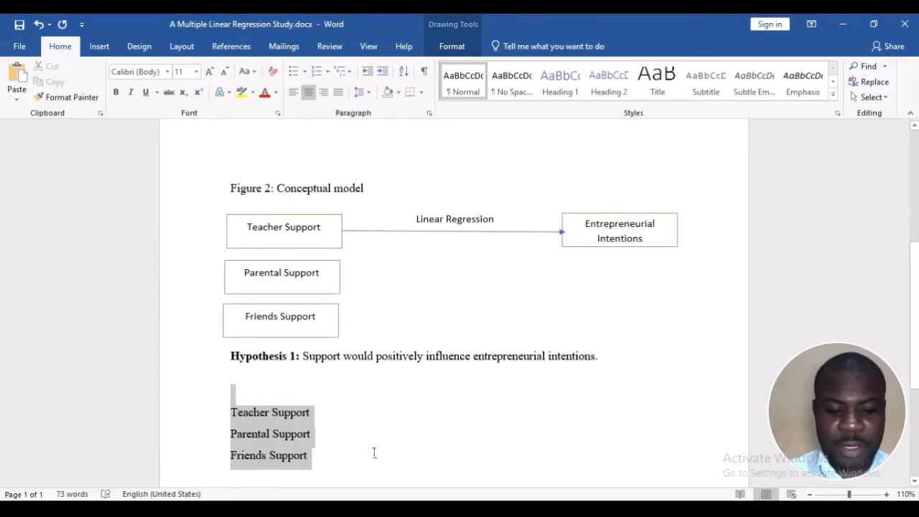
{"action": "key", "text": "BackSpace"}
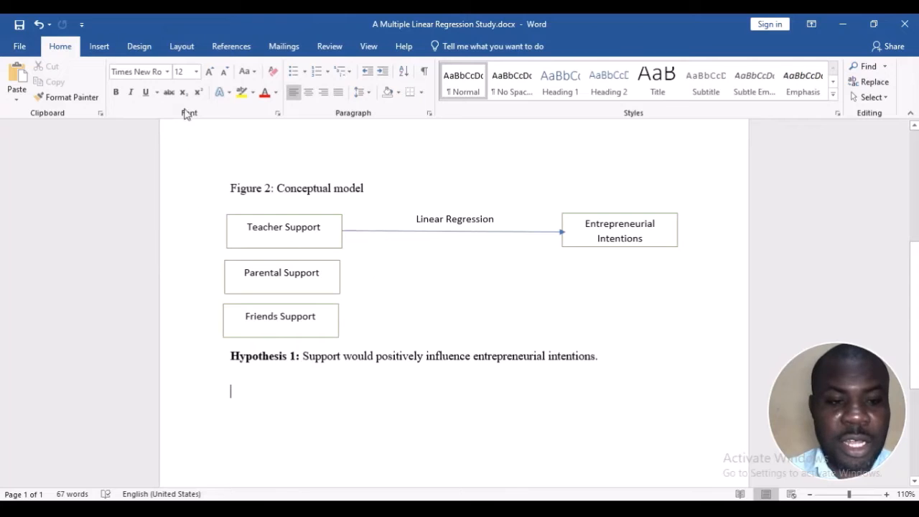
Try to draw a connecting line from the support boxes to the Entrepreneurial Intentions box in Figure 2
{"action": "left_click", "coordinate": [97, 46]}
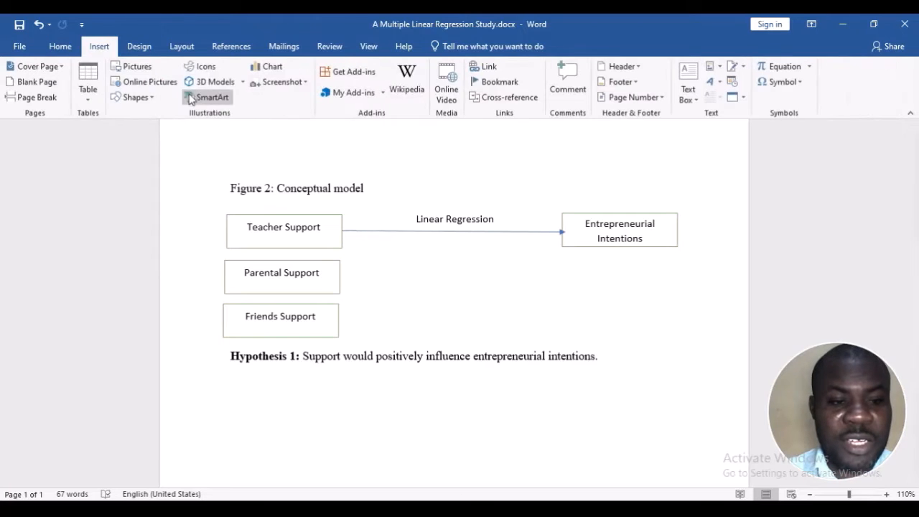
{"action": "left_click", "coordinate": [150, 98]}
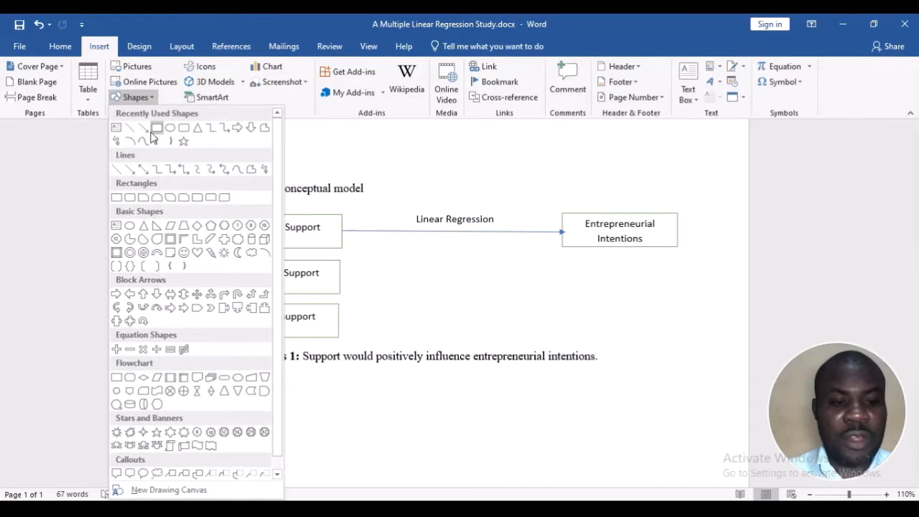
{"action": "left_click", "coordinate": [145, 136]}
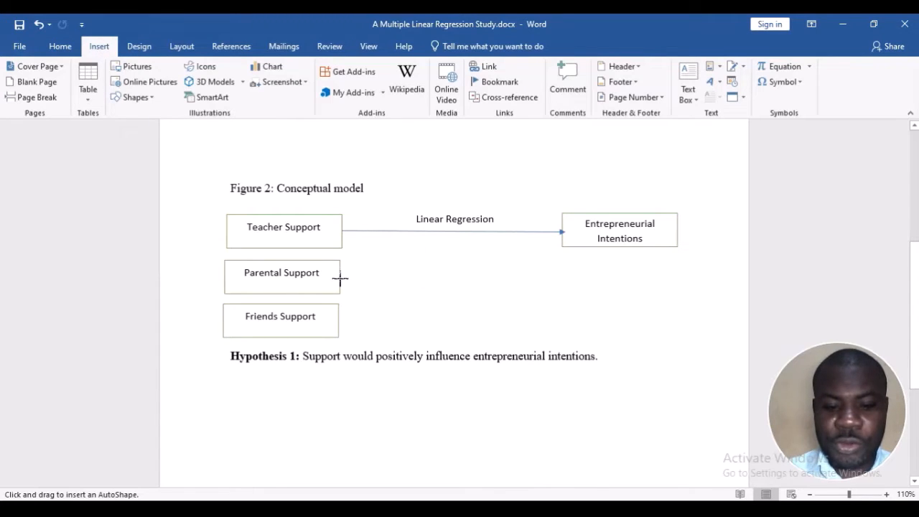
{"action": "mouse_move", "coordinate": [340, 278]}
{"action": "left_mouse_down"}
{"action": "mouse_move", "coordinate": [503, 216]}
{"action": "mouse_move", "coordinate": [603, 248]}
{"action": "mouse_move", "coordinate": [607, 280]}
{"action": "mouse_move", "coordinate": [609, 265]}
{"action": "left_mouse_up"}
Move the Figure 2 Entrepreneurial Intentions box straight down to the level of Parental Support, and delete the stray line starting at Friends Support
{"action": "left_click", "coordinate": [565, 230]}
{"action": "left_click_drag", "start_coordinate": [558, 237], "coordinate": [558, 277]}
{"action": "left_click", "coordinate": [554, 277]}
{"action": "left_click", "coordinate": [554, 277]}
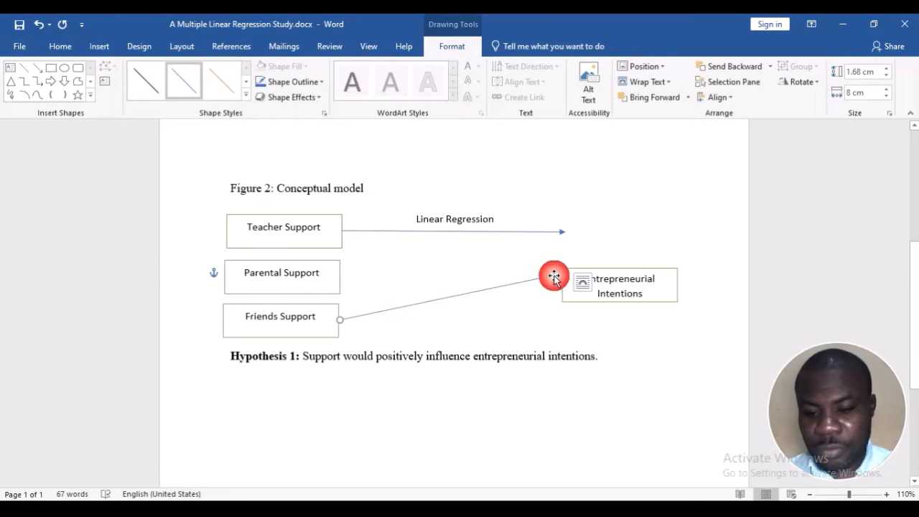
{"action": "key", "text": "Delete"}
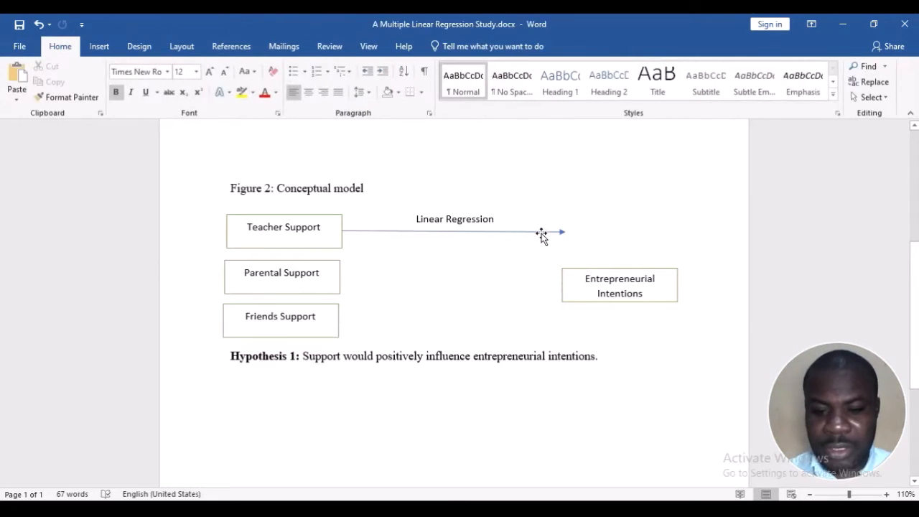
Re-aim the Teacher Support arrow at the Entrepreneurial Intentions box's near edge and draw a second arrow to that point from Parental Support
{"action": "left_click", "coordinate": [541, 231]}
{"action": "left_click_drag", "start_coordinate": [563, 230], "coordinate": [562, 284]}
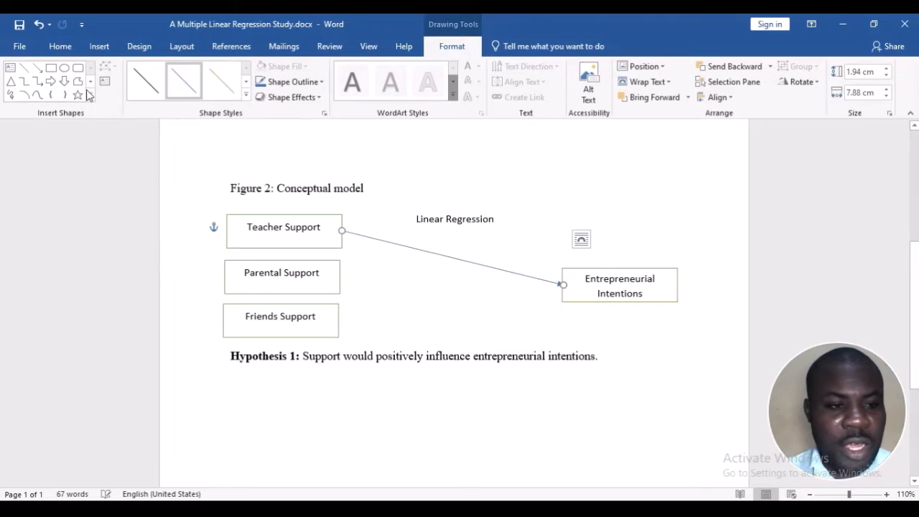
{"action": "left_click", "coordinate": [38, 67]}
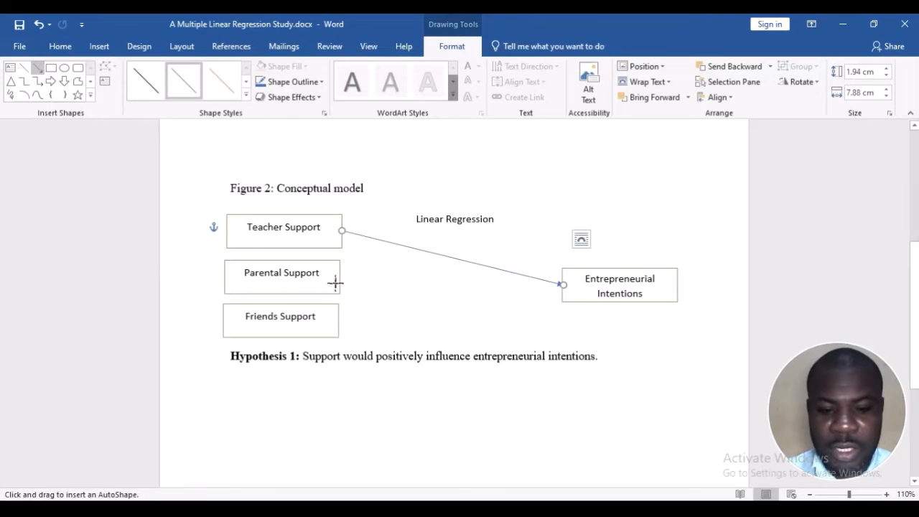
{"action": "left_click_drag", "start_coordinate": [337, 276], "coordinate": [561, 285]}
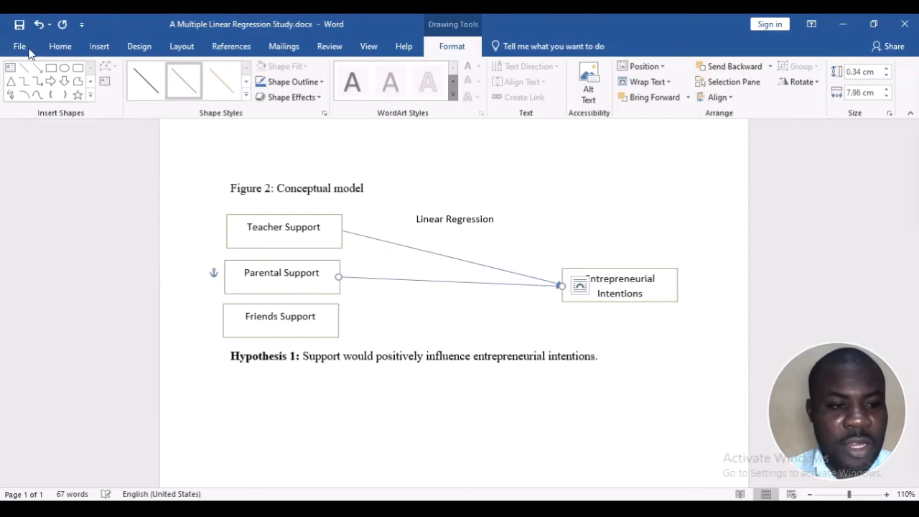
Draw an arrow from the Friends Support box to the same point on the Entrepreneurial Intentions box
{"action": "left_click", "coordinate": [38, 69]}
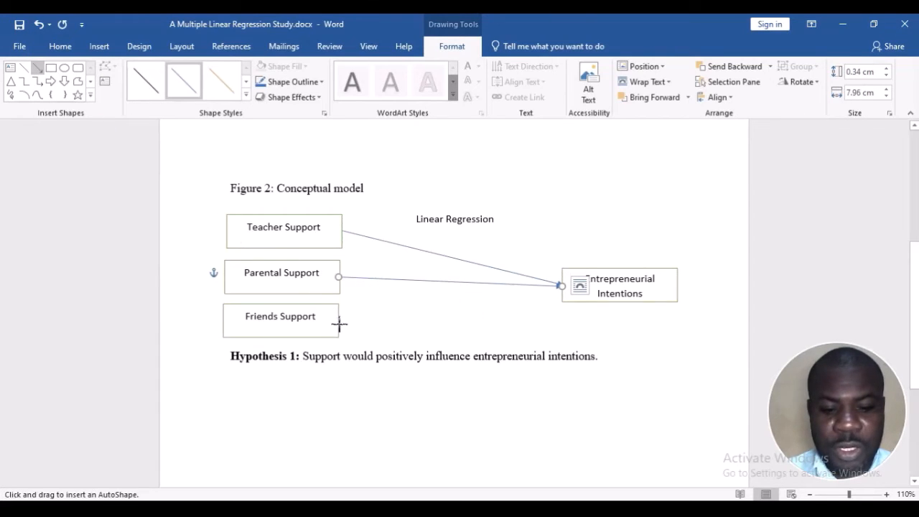
{"action": "left_click_drag", "start_coordinate": [338, 322], "coordinate": [562, 286]}
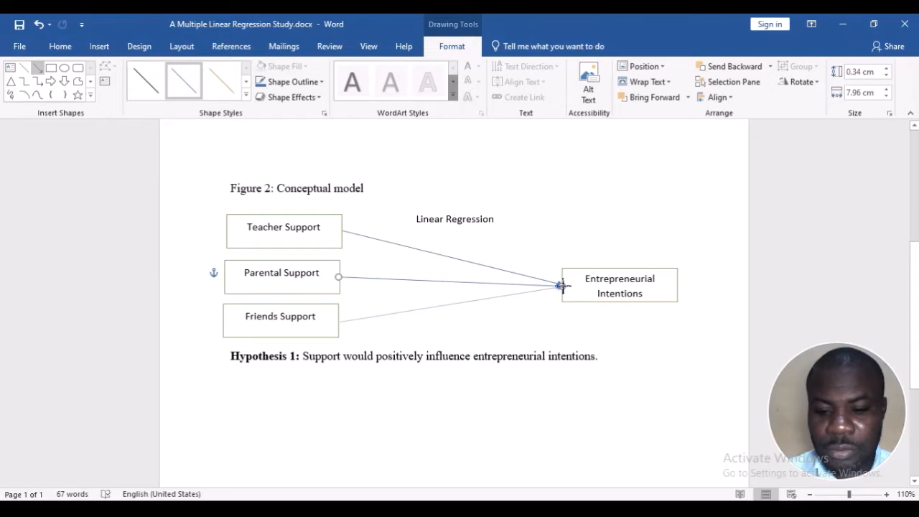
{"action": "left_click", "coordinate": [670, 320]}
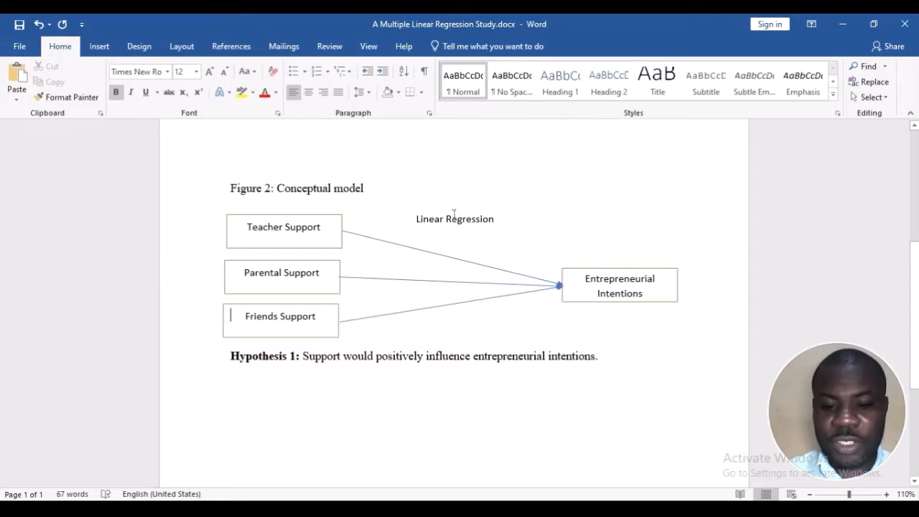
Delete the "Linear Regression" text box above the arrows in Figure 2
{"action": "left_click", "coordinate": [418, 220]}
{"action": "left_click_drag", "start_coordinate": [419, 220], "coordinate": [444, 219]}
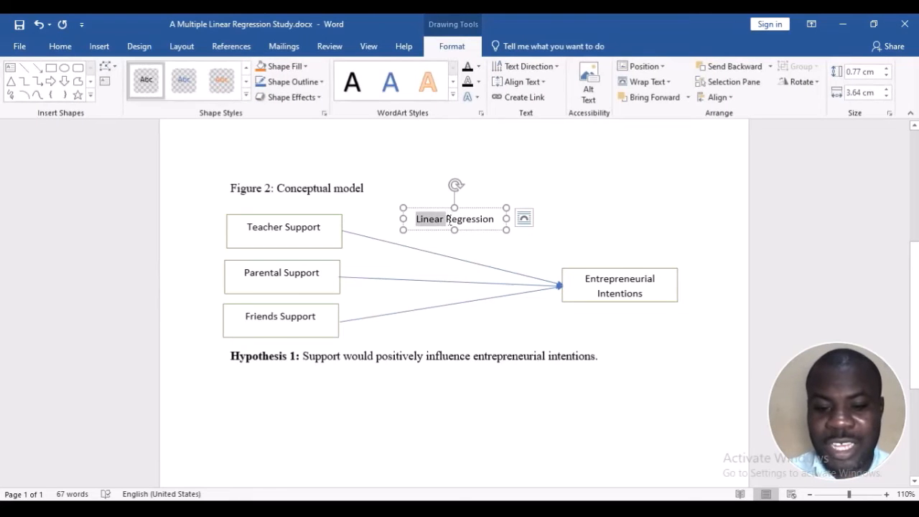
{"action": "left_click", "coordinate": [442, 209]}
{"action": "key", "text": "Delete"}
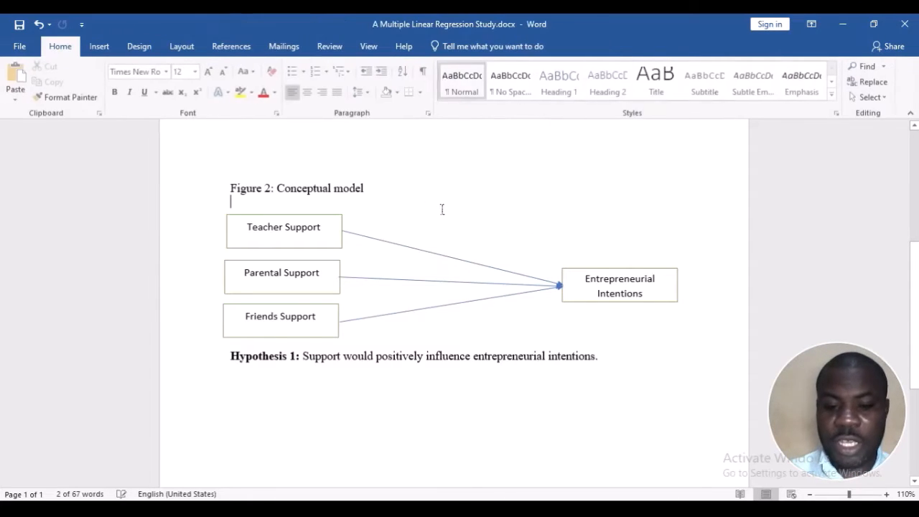
{"action": "scroll", "coordinate": [398, 198], "scroll_direction": "up", "scroll_amount": 4}
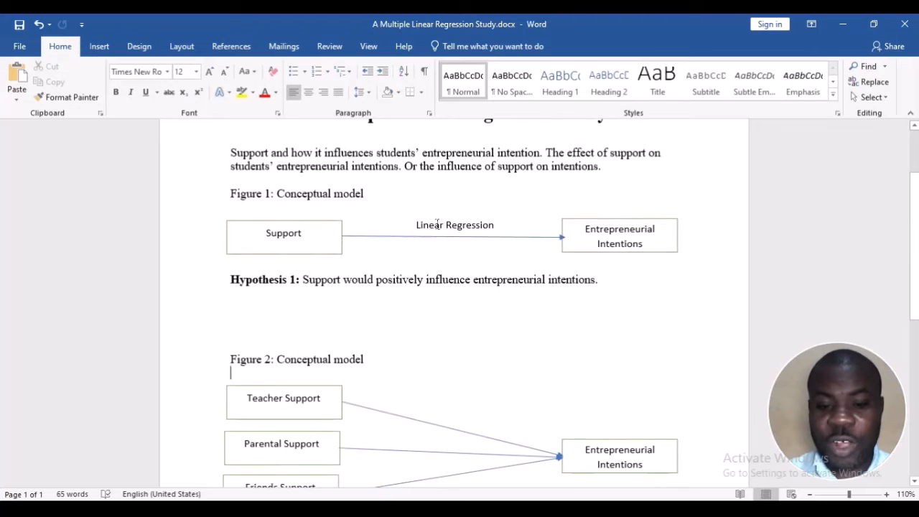
{"action": "scroll", "coordinate": [374, 352], "scroll_direction": "down", "scroll_amount": 2}
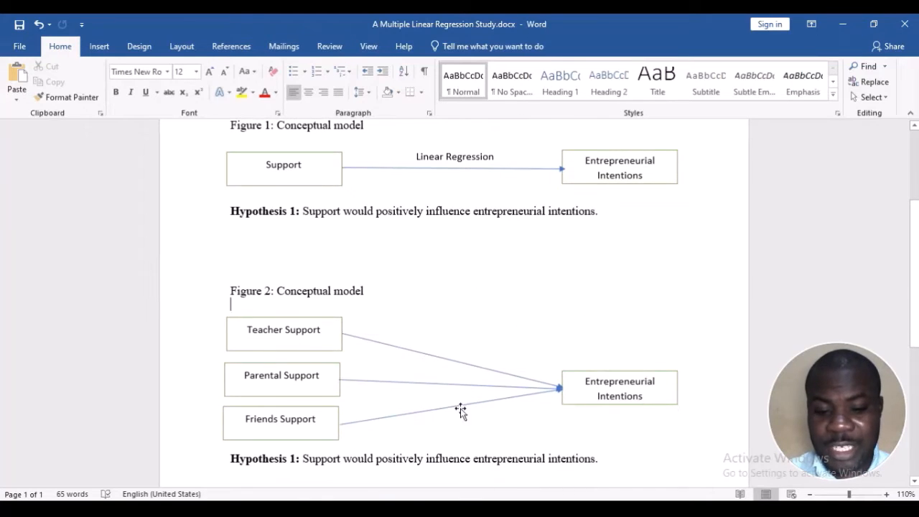
{"action": "scroll", "coordinate": [461, 410], "scroll_direction": "down", "scroll_amount": 2}
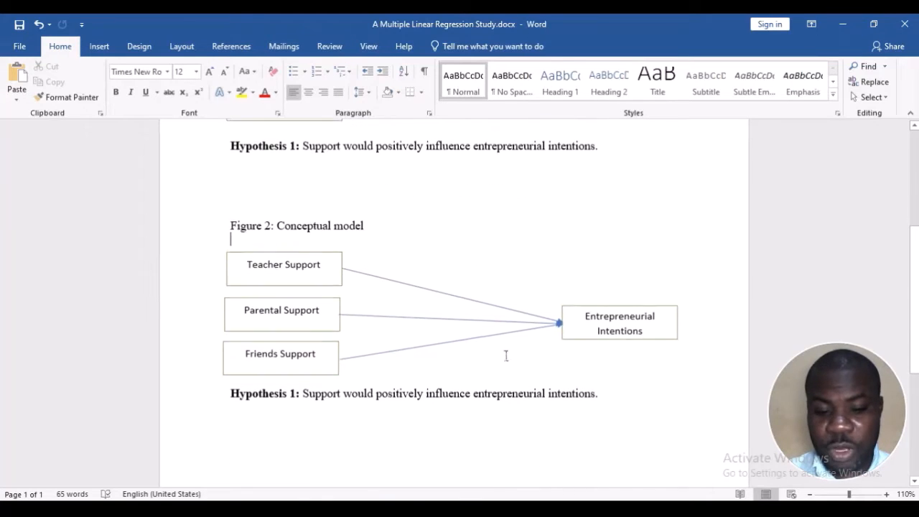
{"action": "left_click", "coordinate": [411, 230]}
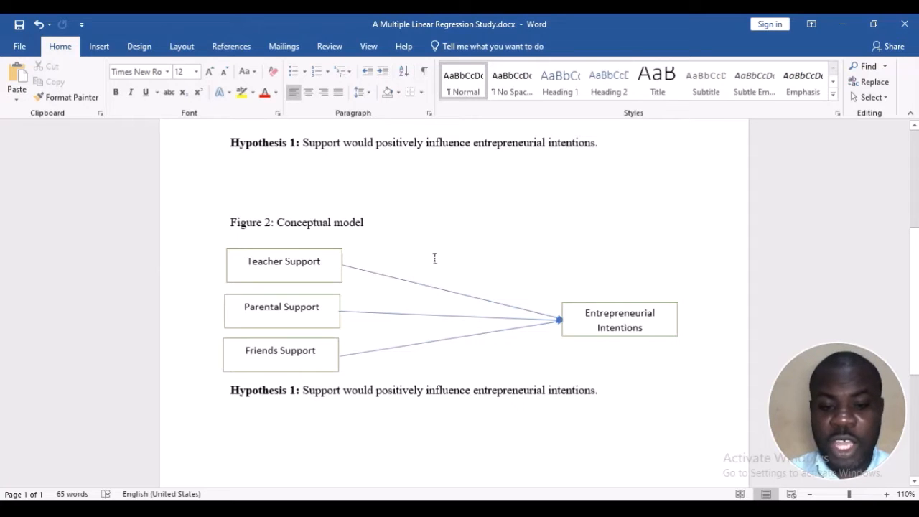
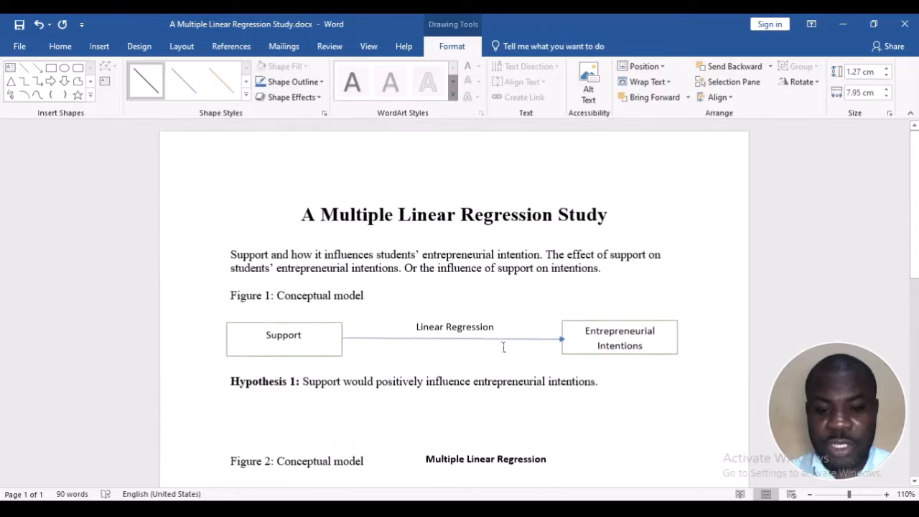
Review the Figure 1 and Figure 2 conceptual models, comparing their support and entrepreneurial intentions boxes with the hypotheses below each figure
{"action": "left_click", "coordinate": [480, 295]}
{"action": "scroll", "coordinate": [480, 295], "scroll_direction": "down", "scroll_amount": 2}
{"action": "scroll", "coordinate": [430, 242], "scroll_direction": "down", "scroll_amount": 3}
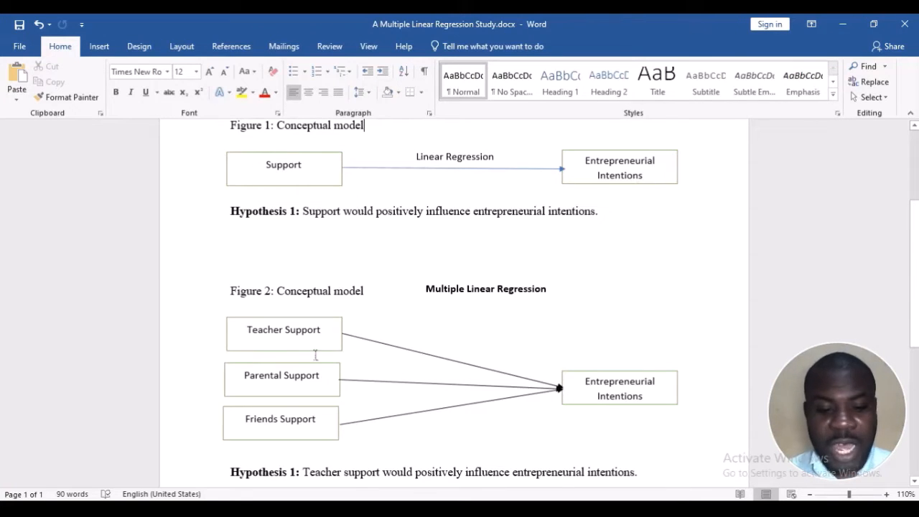
{"action": "scroll", "coordinate": [536, 394], "scroll_direction": "down", "scroll_amount": 2}
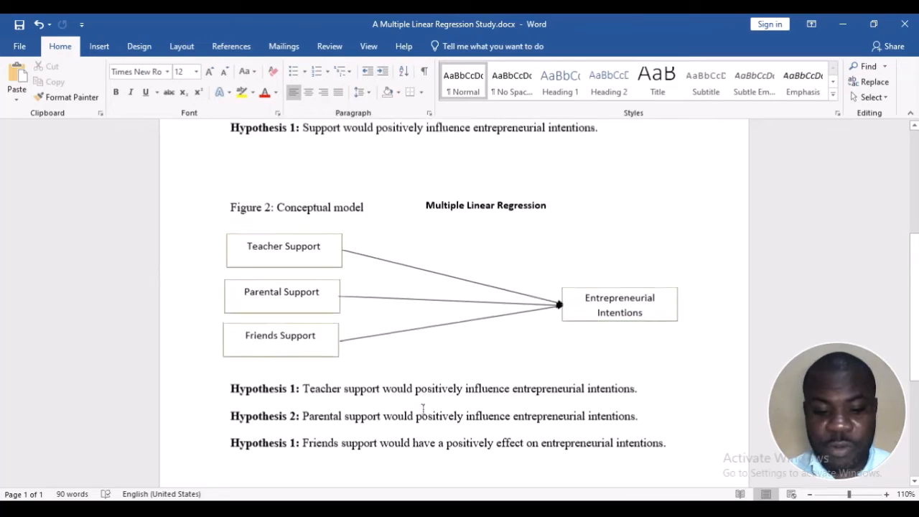
{"action": "scroll", "coordinate": [420, 408], "scroll_direction": "up", "scroll_amount": 4}
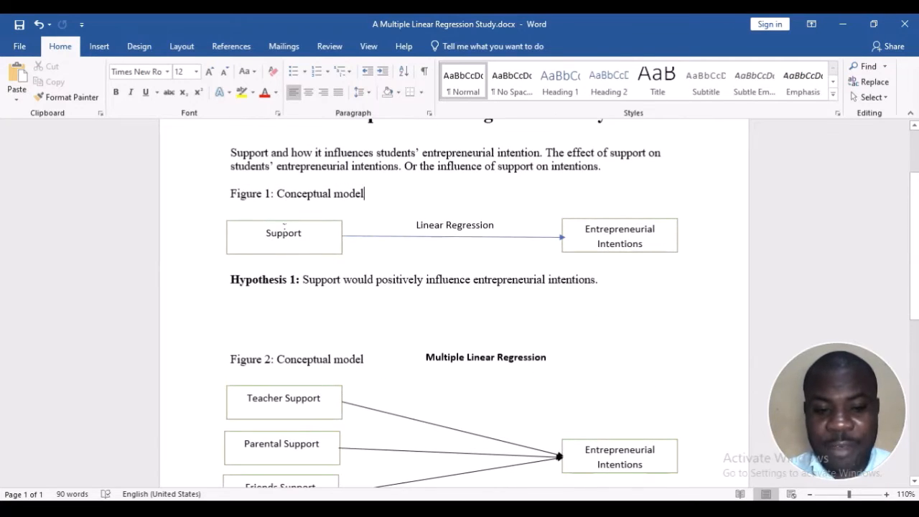
{"action": "left_click", "coordinate": [283, 228]}
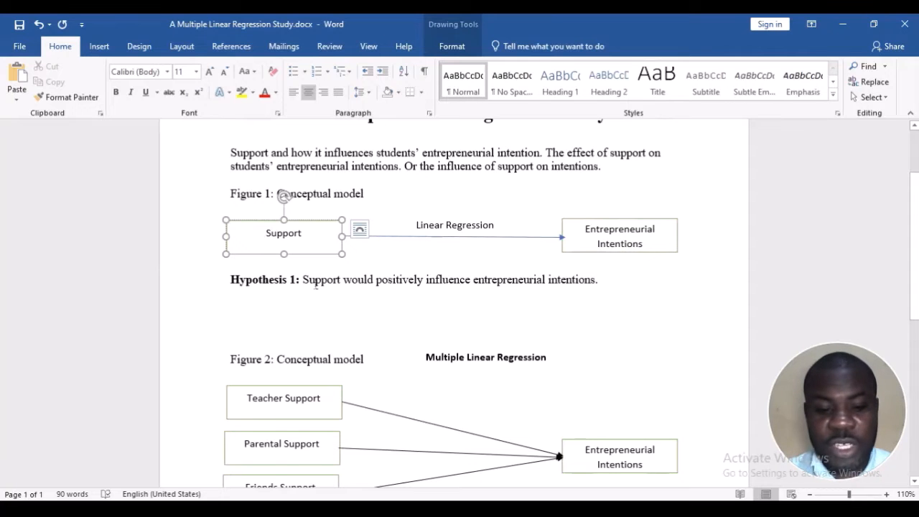
{"action": "scroll", "coordinate": [320, 287], "scroll_direction": "down", "scroll_amount": 7}
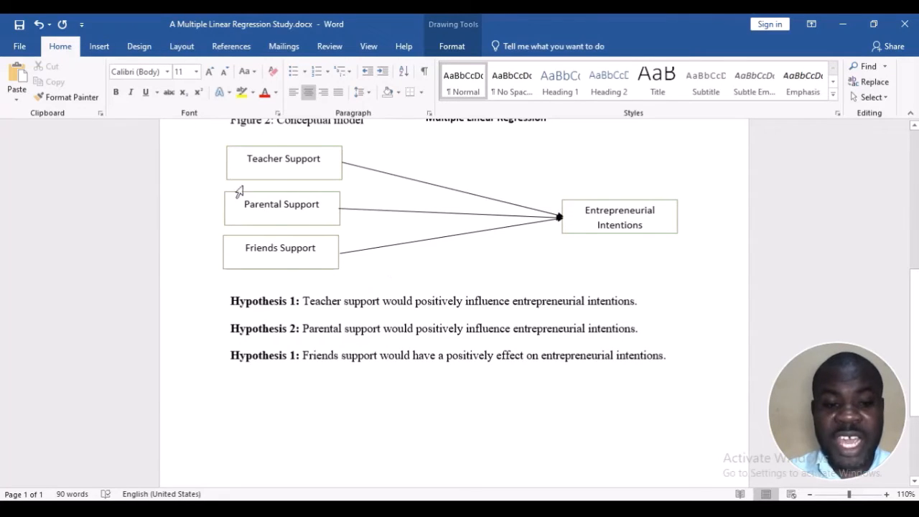
{"action": "left_click", "coordinate": [260, 159]}
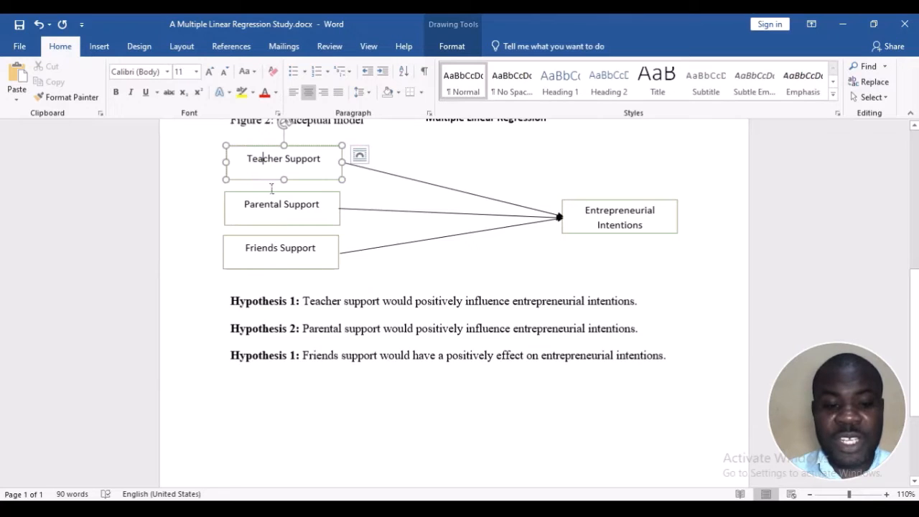
{"action": "left_click", "coordinate": [270, 204]}
{"action": "left_click", "coordinate": [275, 251]}
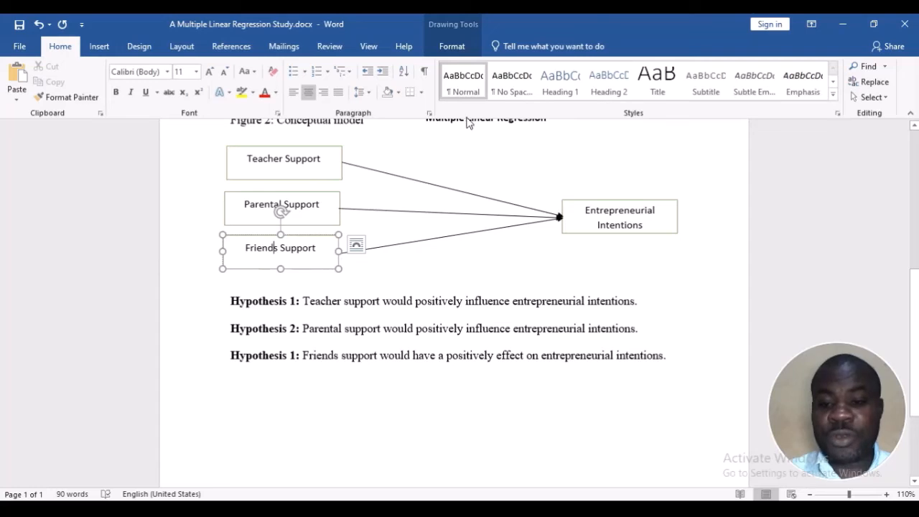
{"action": "left_click", "coordinate": [613, 211]}
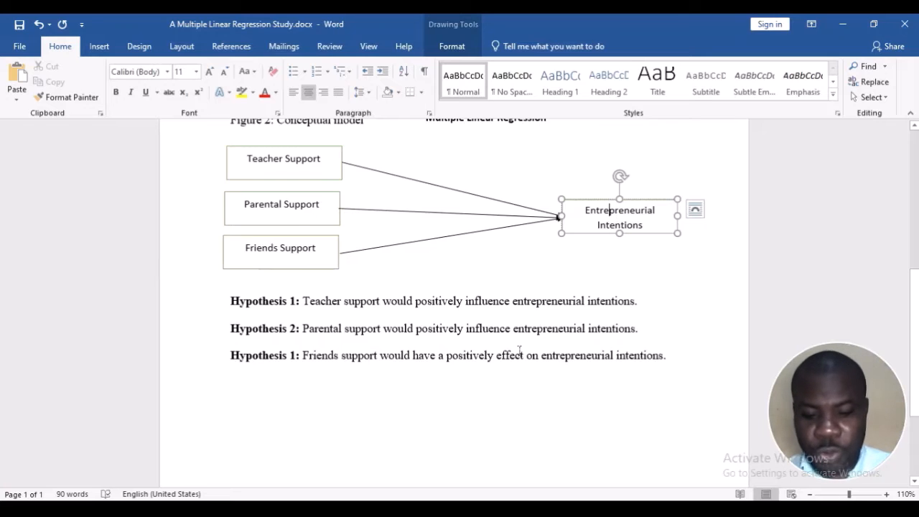
{"action": "key", "text": "ctrl"}
{"action": "key", "text": "ctrl"}
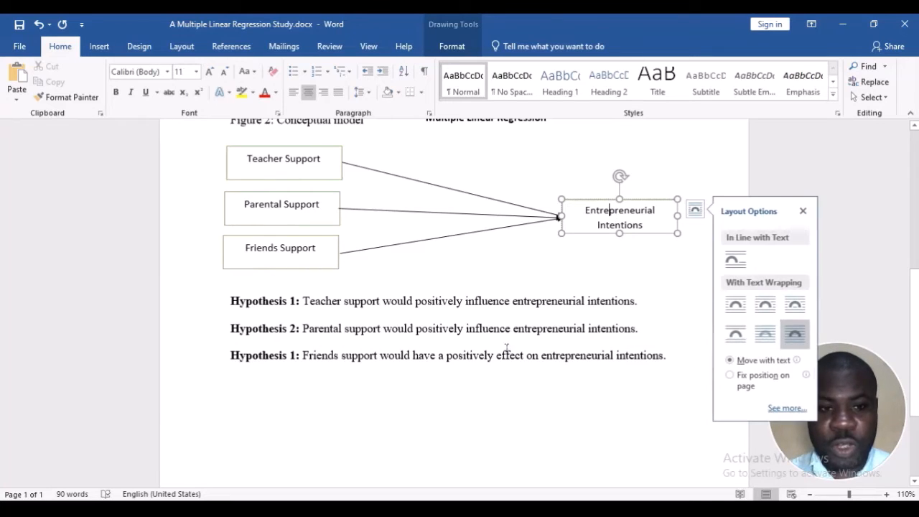
{"action": "left_click", "coordinate": [463, 355]}
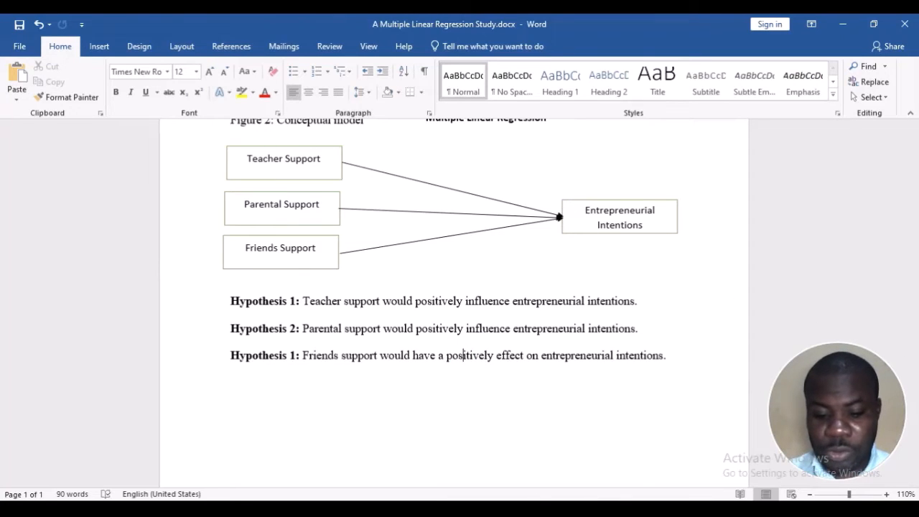
Switch to the Multiple Linear Regression.sav dataset in SPSS and examine the PSup, FSup and Inten item groups plus the Family_Bus and Gender variables
{"action": "left_click", "coordinate": [492, 468]}
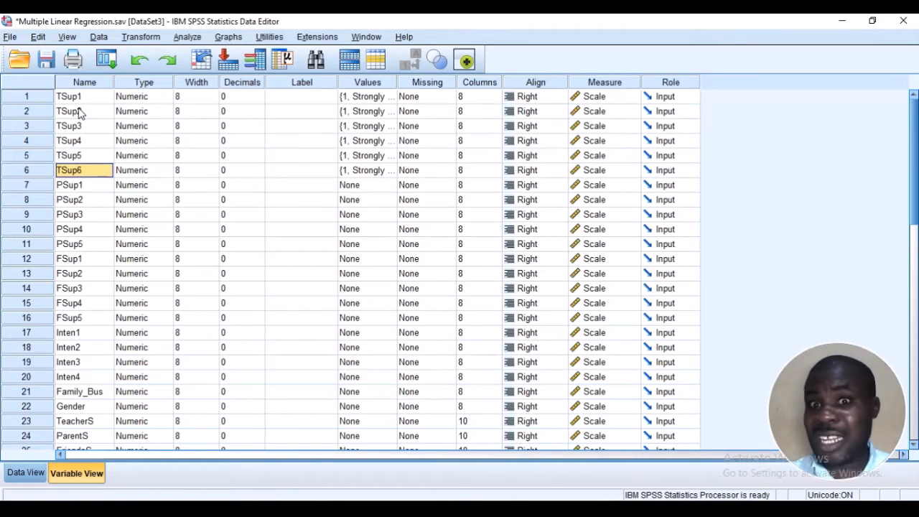
{"action": "left_click", "coordinate": [75, 185]}
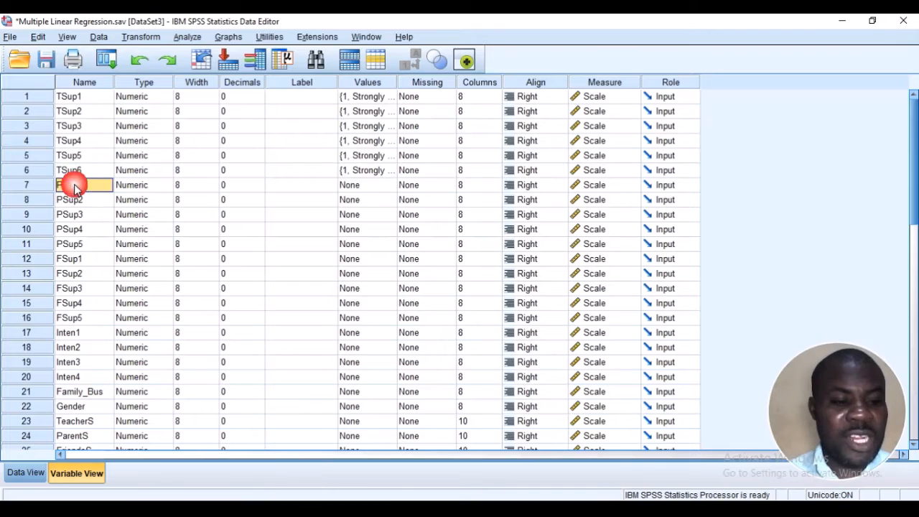
{"action": "left_click", "coordinate": [77, 245]}
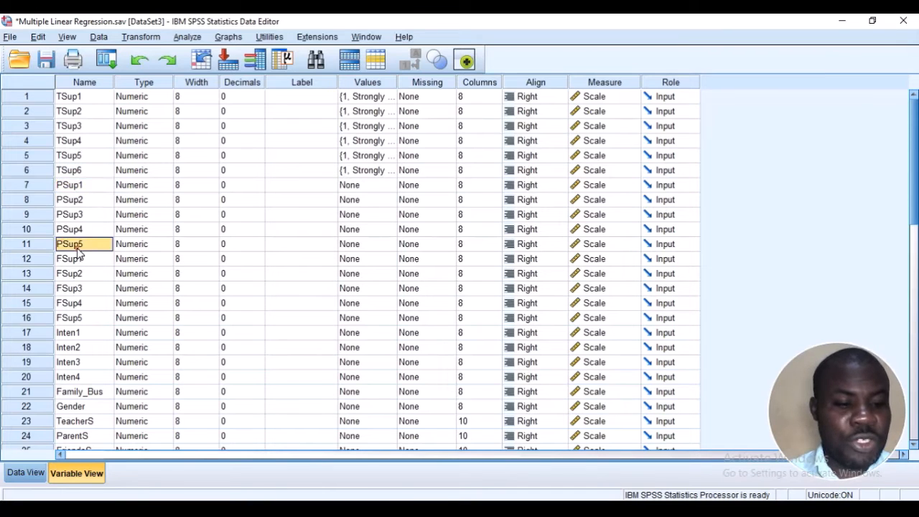
{"action": "left_click", "coordinate": [64, 260]}
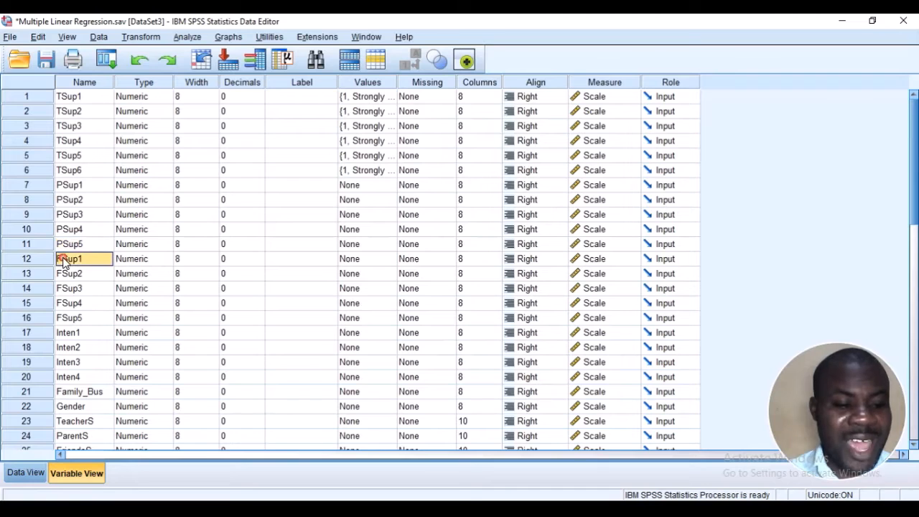
{"action": "left_click", "coordinate": [71, 318]}
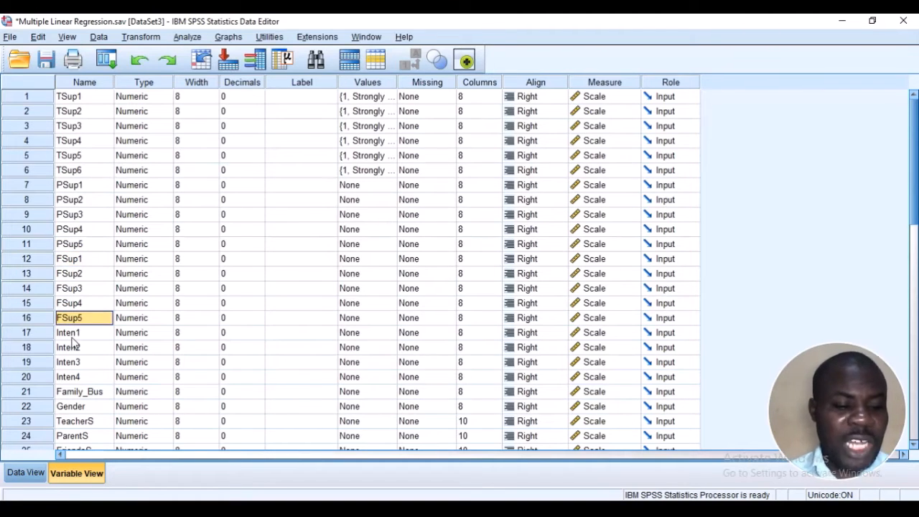
{"action": "left_click", "coordinate": [72, 333]}
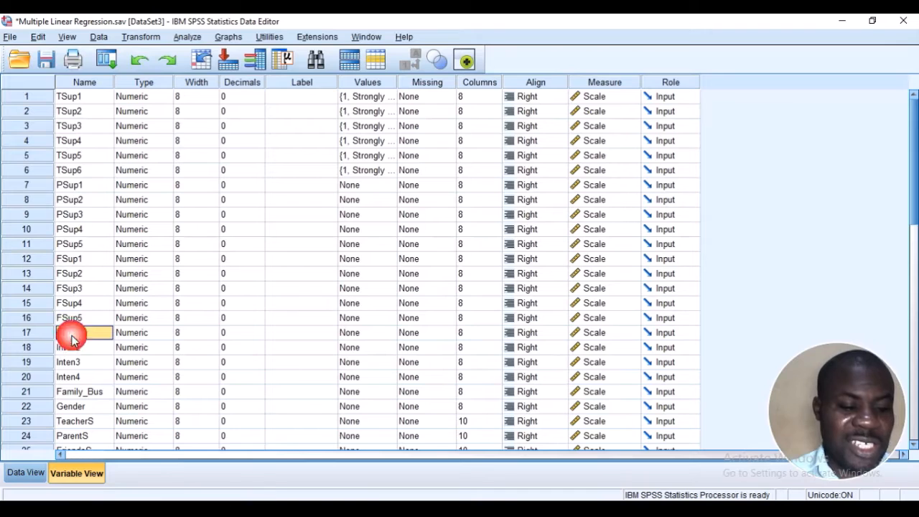
{"action": "left_click", "coordinate": [68, 378]}
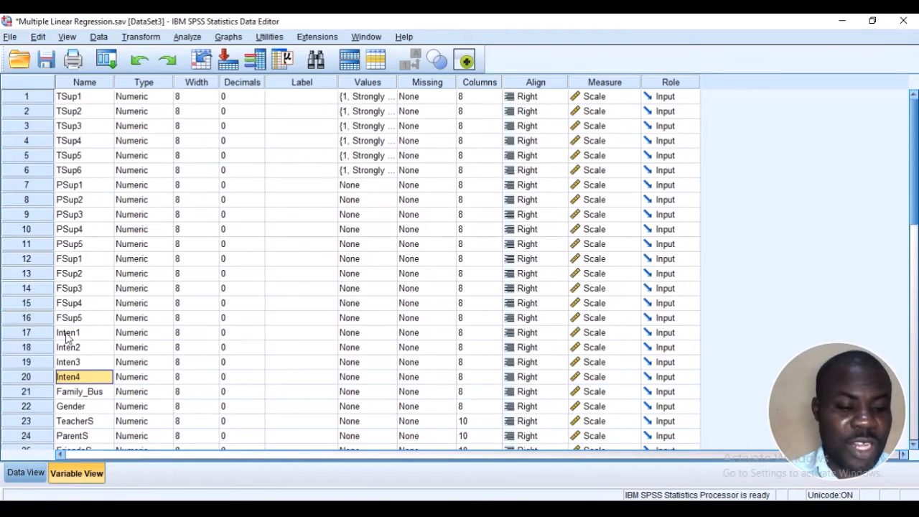
{"action": "left_click", "coordinate": [83, 392]}
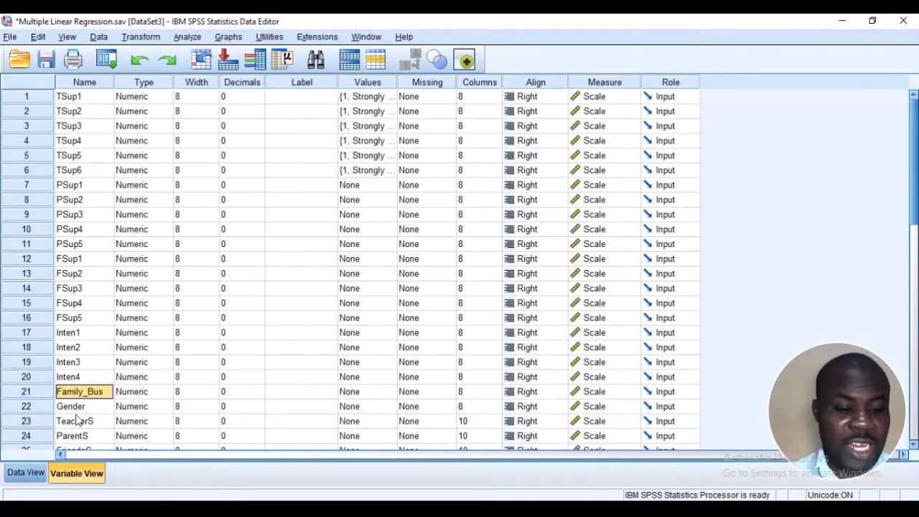
{"action": "left_click", "coordinate": [81, 407]}
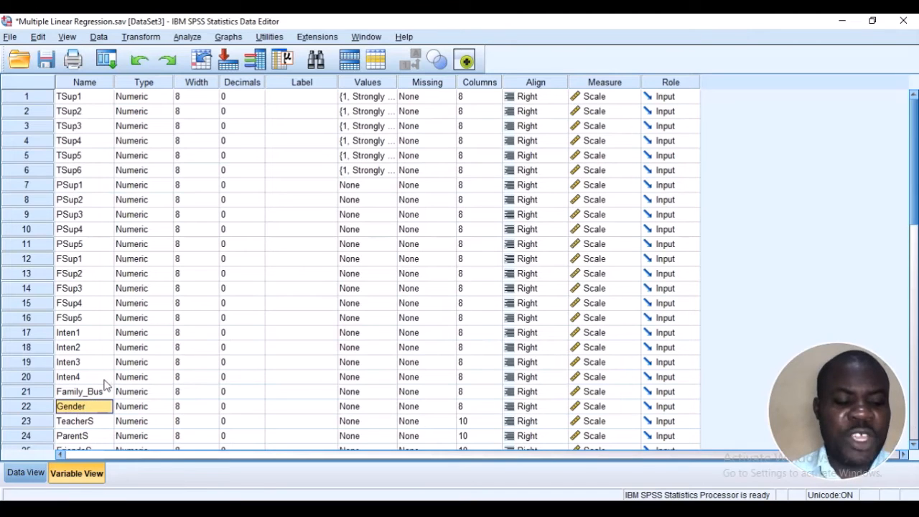
{"action": "left_click", "coordinate": [92, 393]}
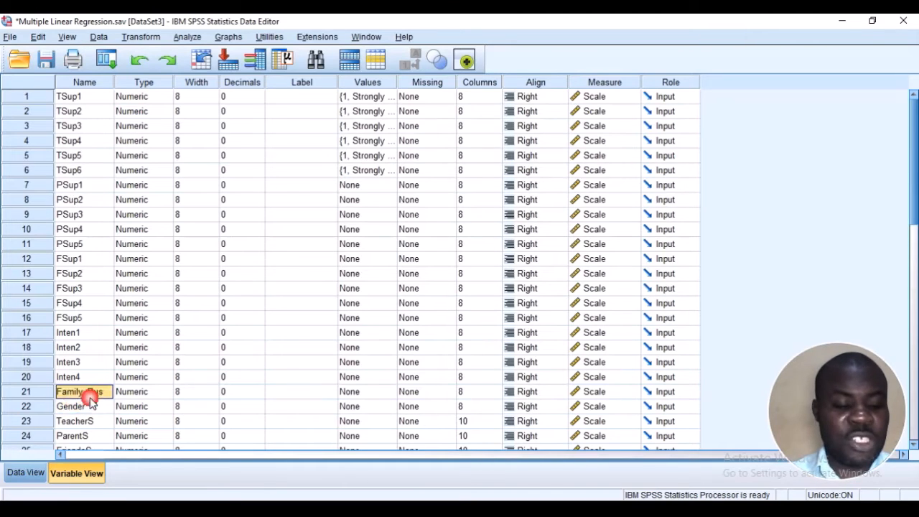
{"action": "left_click_drag", "start_coordinate": [30, 390], "coordinate": [30, 405]}
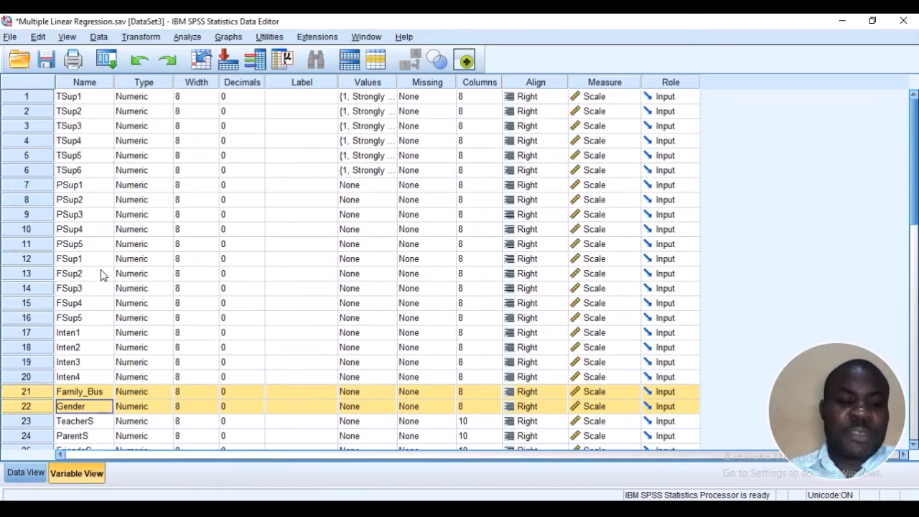
Set up a Reliability Analysis from the data, clearing the earlier settings and adding TSup1 to TSup6 as the items
{"action": "left_click", "coordinate": [21, 473]}
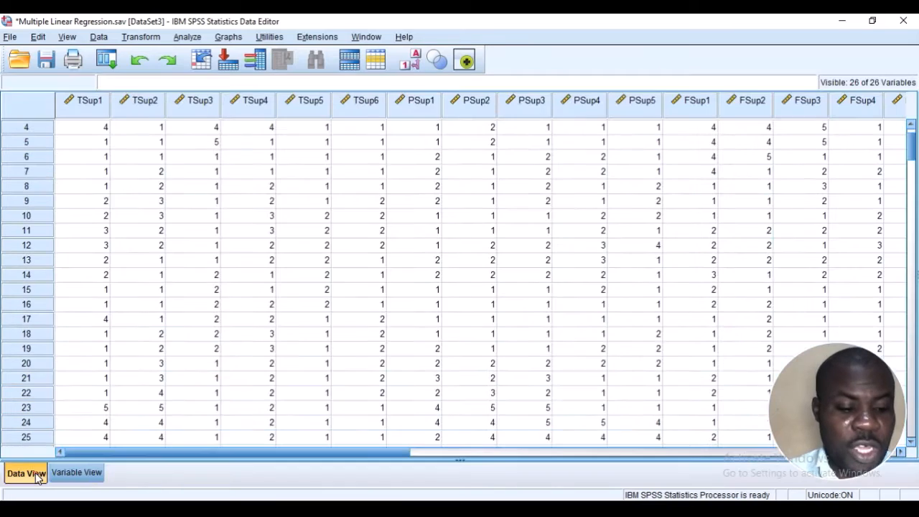
{"action": "left_click", "coordinate": [107, 61]}
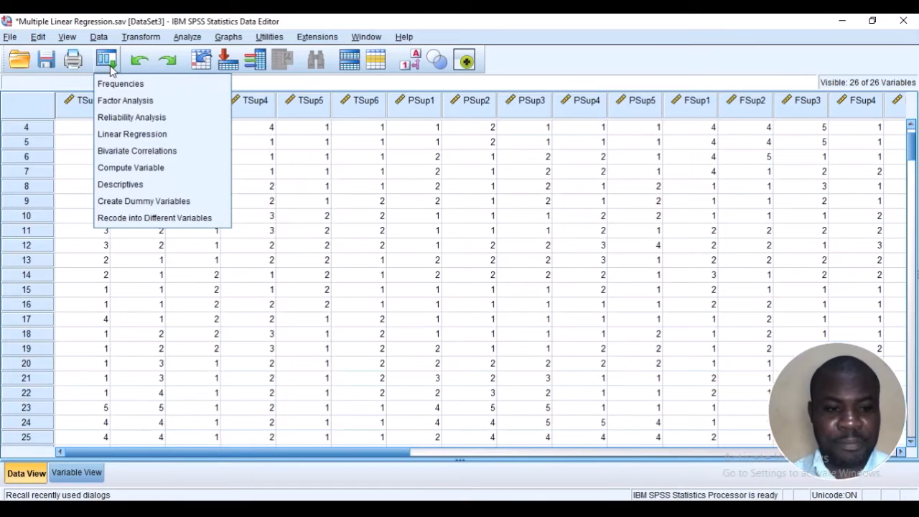
{"action": "left_click", "coordinate": [136, 117]}
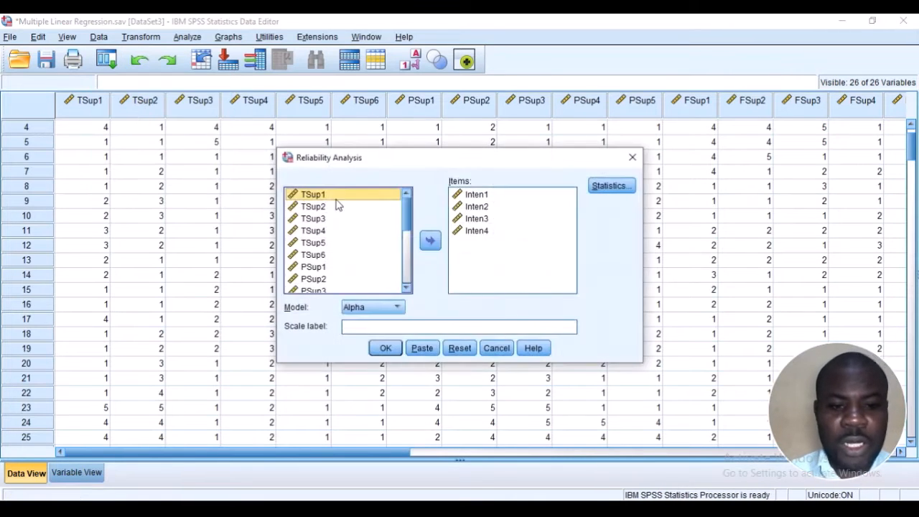
{"action": "left_click", "coordinate": [465, 351]}
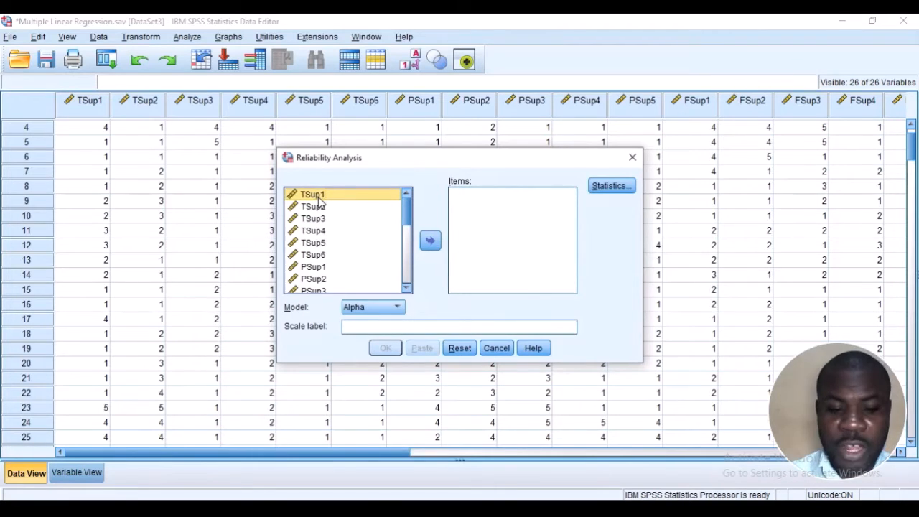
{"action": "key", "text": "shift+Down"}
{"action": "key", "text": "shift+Down"}
{"action": "key", "text": "shift+Down"}
{"action": "key", "text": "shift+Down"}
{"action": "key", "text": "shift+Down"}
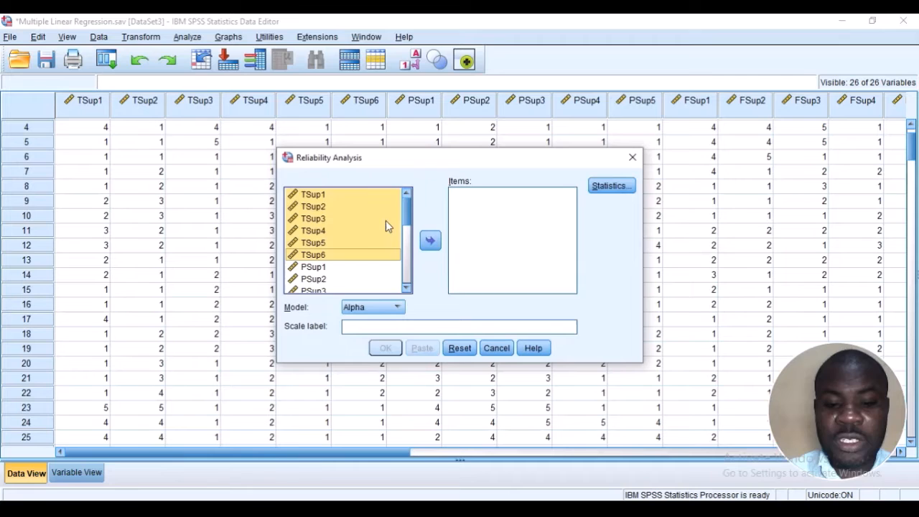
{"action": "left_click", "coordinate": [430, 241]}
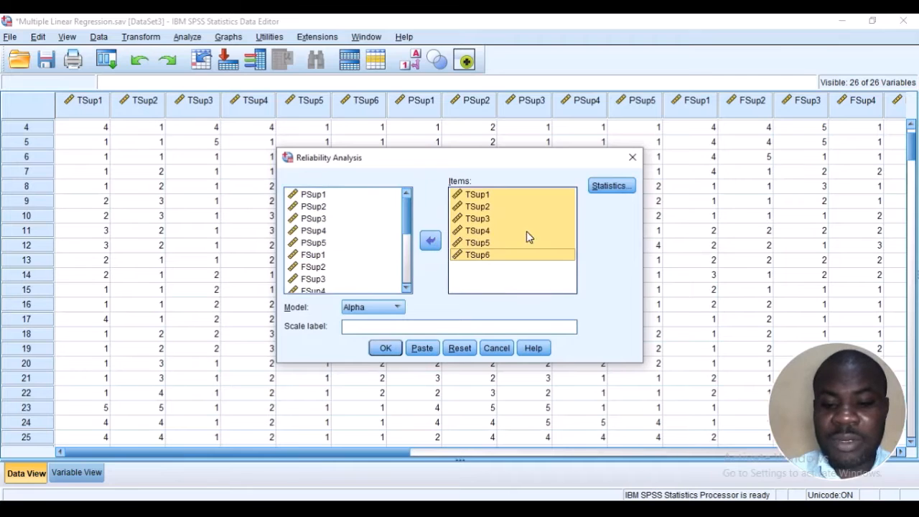
Request the "Scale if item deleted" descriptives, run the Alpha reliability analysis for the teacher support items, and inspect the output tables
{"action": "left_click", "coordinate": [610, 187]}
{"action": "left_click", "coordinate": [397, 195]}
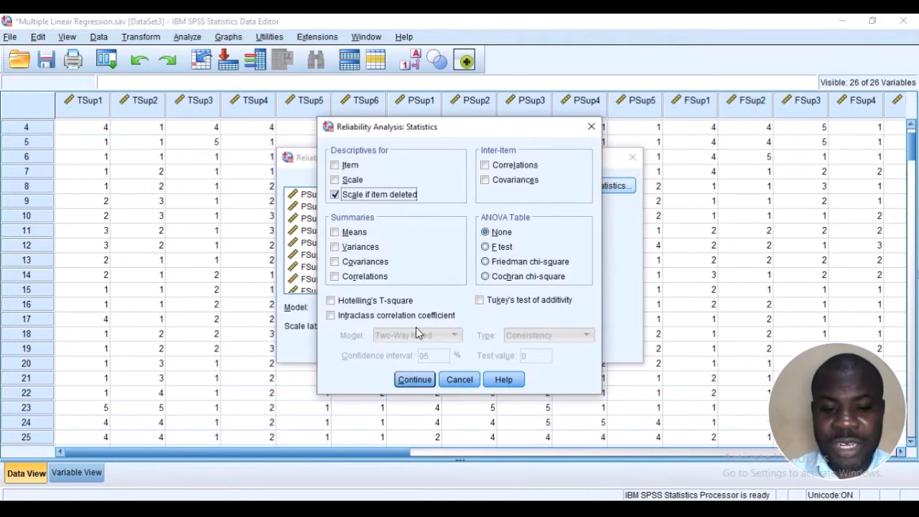
{"action": "left_click", "coordinate": [414, 380]}
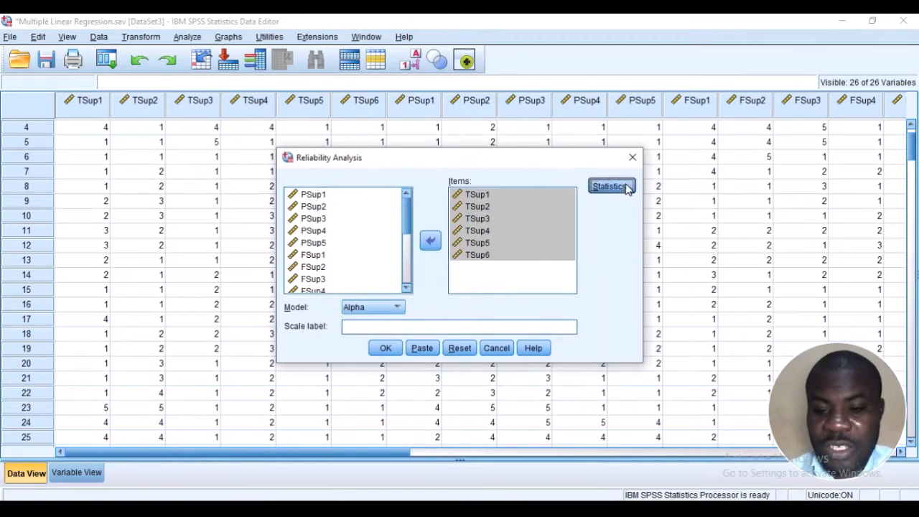
{"action": "left_click", "coordinate": [625, 186]}
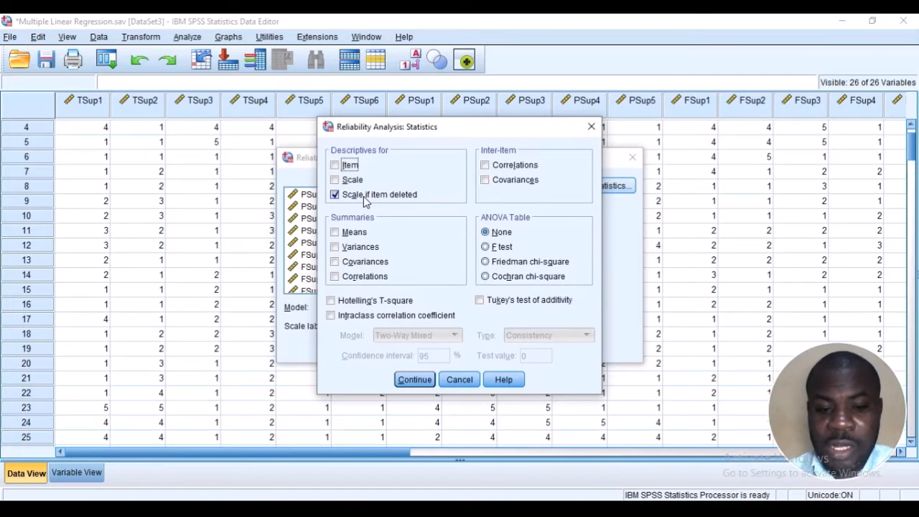
{"action": "left_click", "coordinate": [414, 380]}
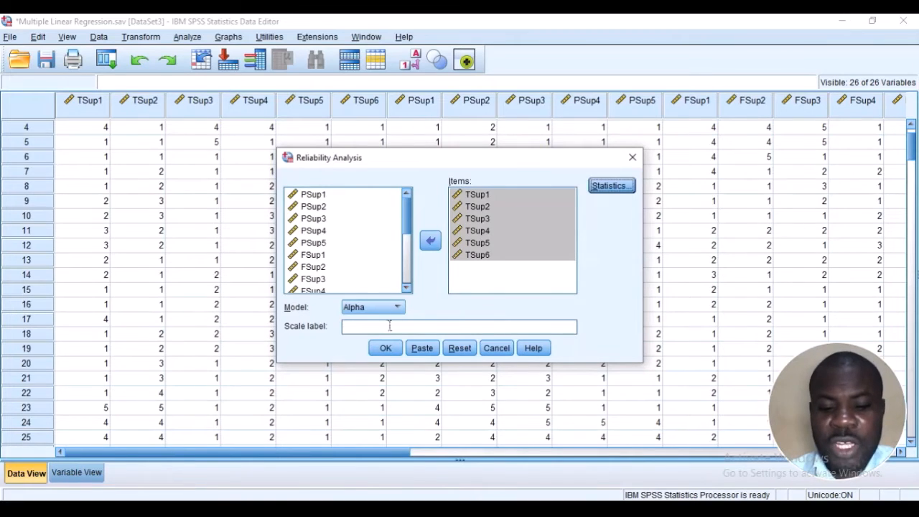
{"action": "left_click", "coordinate": [385, 347]}
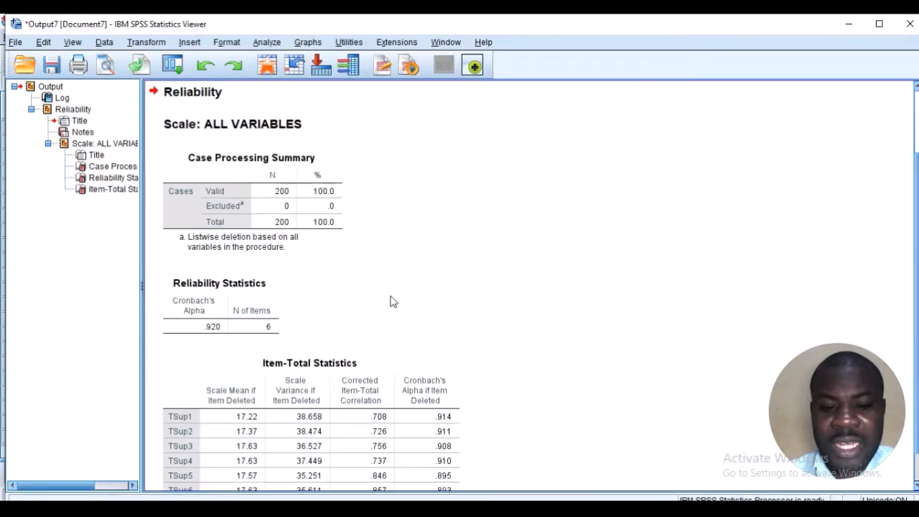
{"action": "scroll", "coordinate": [391, 301], "scroll_direction": "down", "scroll_amount": 1}
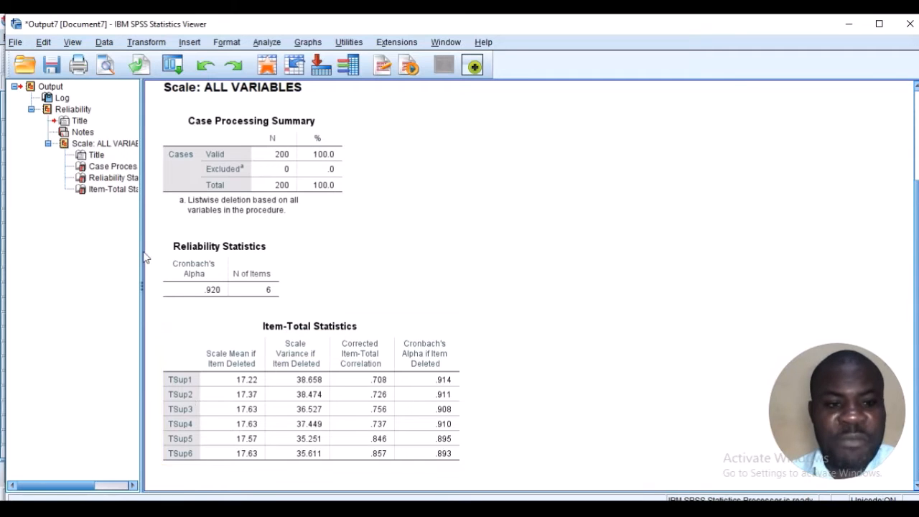
Reopen the Reliability Analysis and remove the teacher support items TSup1 to TSup6 from the analysed items
{"action": "left_click", "coordinate": [175, 66]}
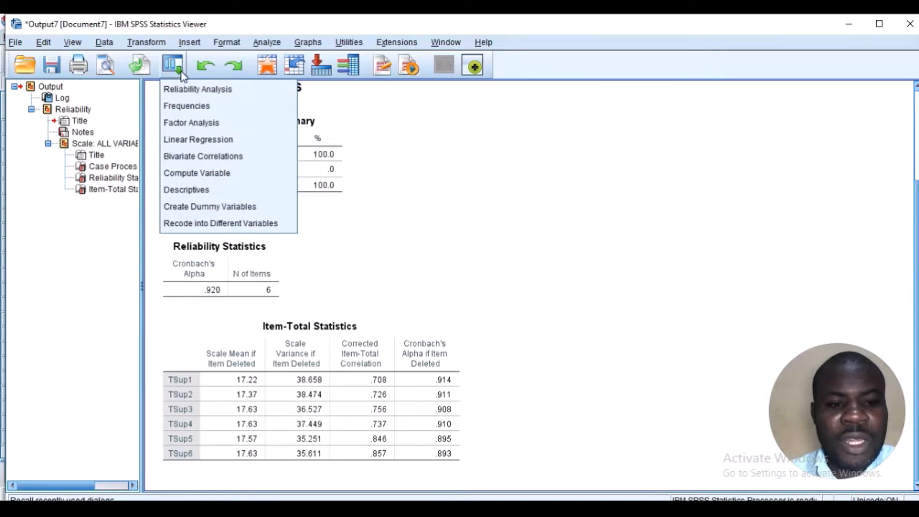
{"action": "left_click", "coordinate": [182, 87]}
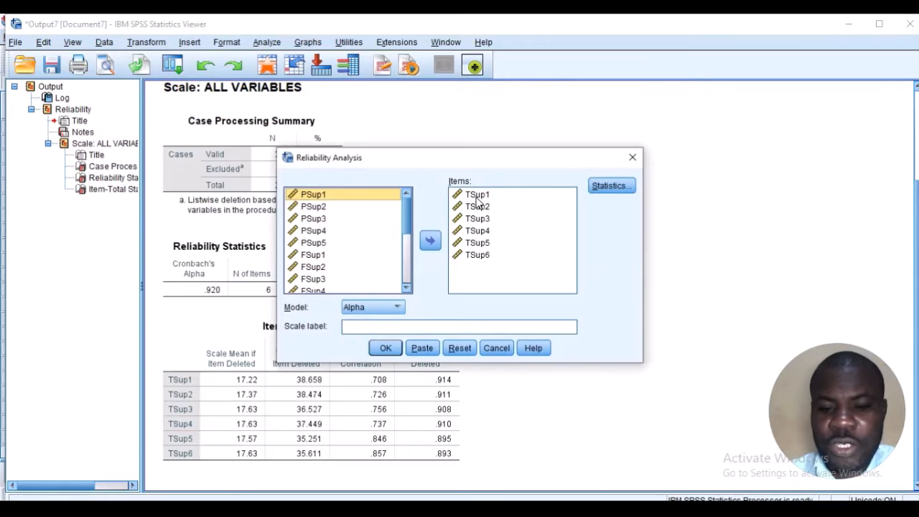
{"action": "left_click", "coordinate": [476, 198]}
{"action": "key", "text": "shift+Down"}
{"action": "key", "text": "shift+Down"}
{"action": "key", "text": "shift+Down"}
{"action": "key", "text": "shift+Down"}
{"action": "key", "text": "shift+Down"}
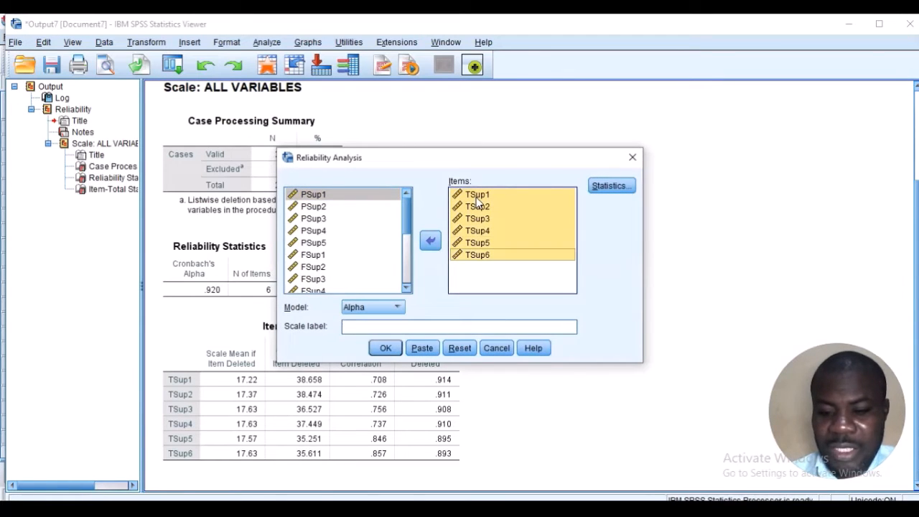
{"action": "left_click", "coordinate": [430, 241]}
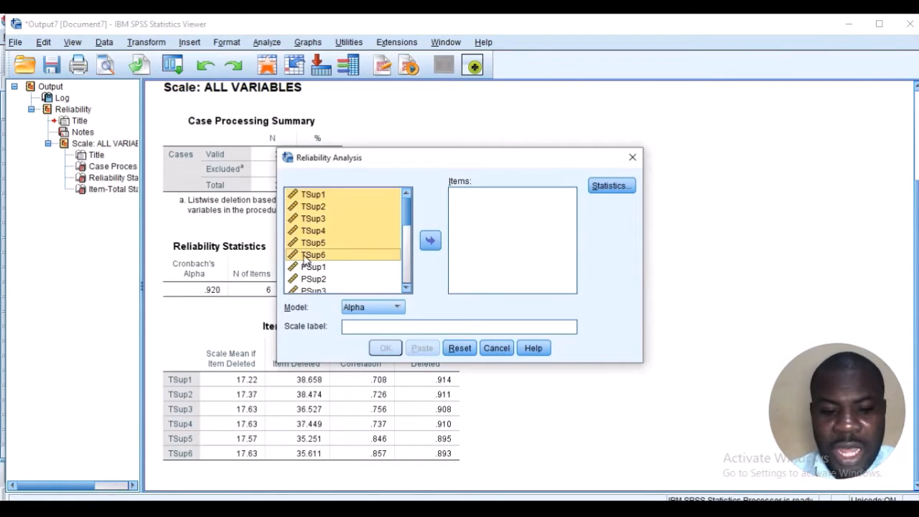
Add PSup1 to PSup5 as the items and run the Alpha reliability analysis for parental support
{"action": "left_click", "coordinate": [310, 270]}
{"action": "key", "text": "shift+Down"}
{"action": "key", "text": "shift+Down"}
{"action": "key", "text": "shift+Down"}
{"action": "key", "text": "shift+Down"}
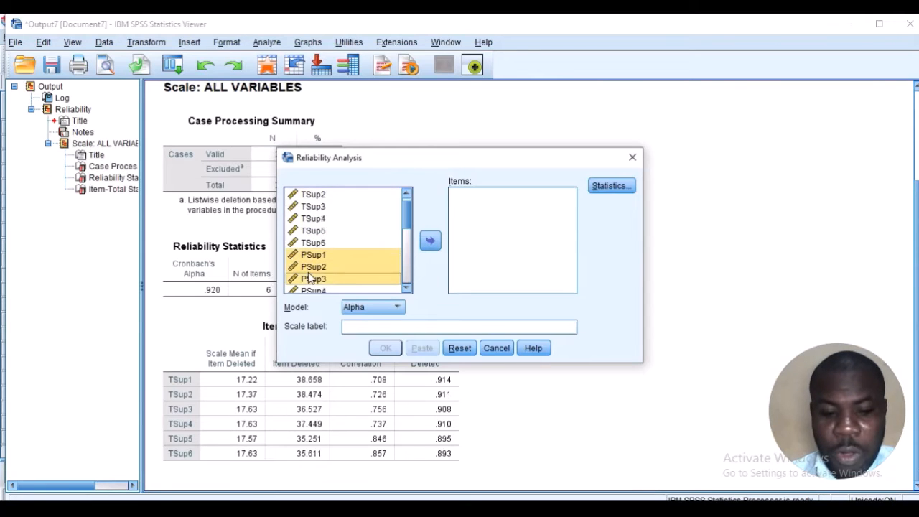
{"action": "key", "text": "shift+Down"}
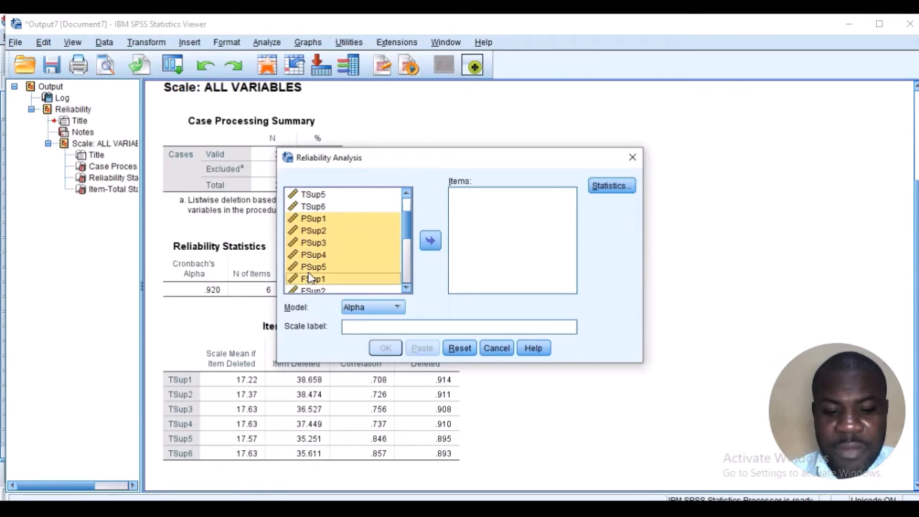
{"action": "key", "text": "shift+Up"}
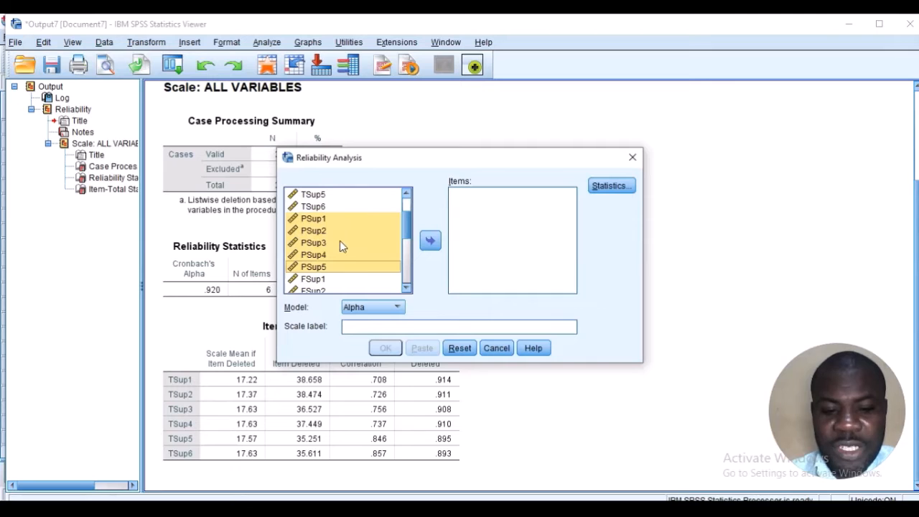
{"action": "left_click", "coordinate": [429, 240]}
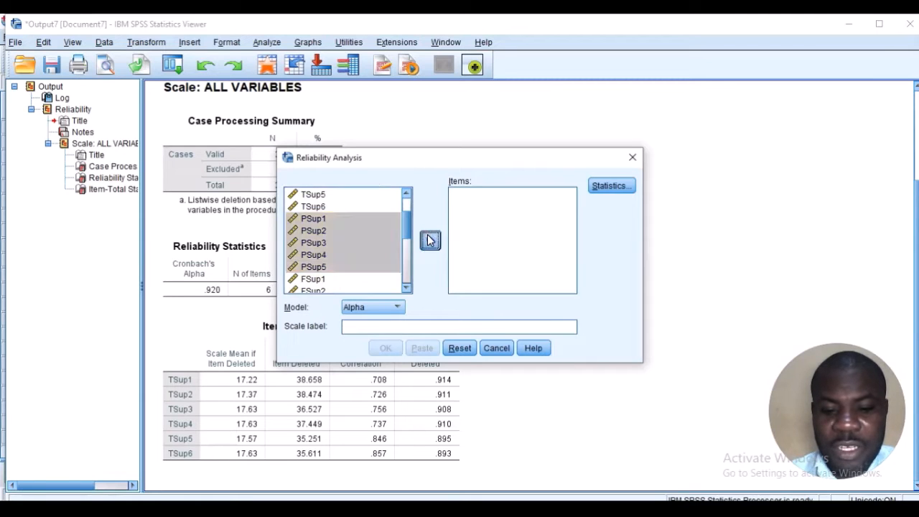
{"action": "left_click", "coordinate": [385, 347]}
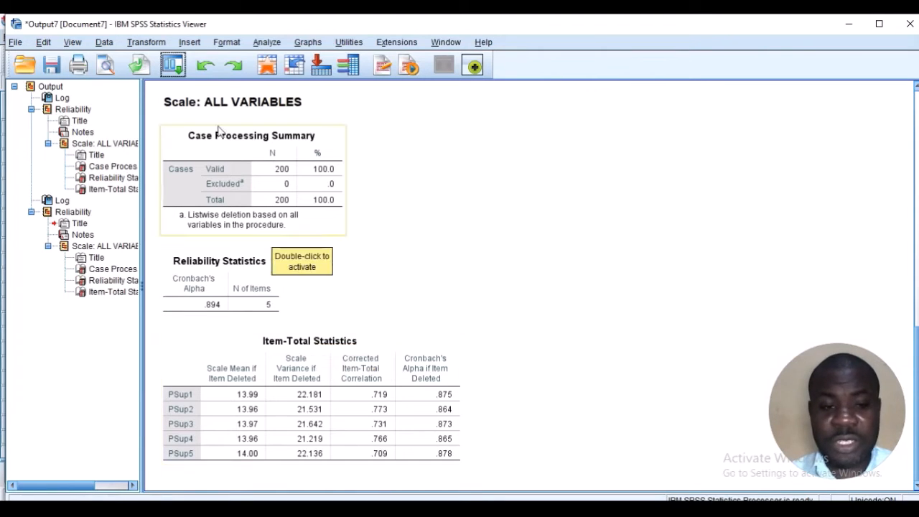
Recall the Reliability Analysis and take the parental support items PSup1 to PSup5 out of the analysed items
{"action": "left_click", "coordinate": [172, 65]}
{"action": "left_click", "coordinate": [203, 89]}
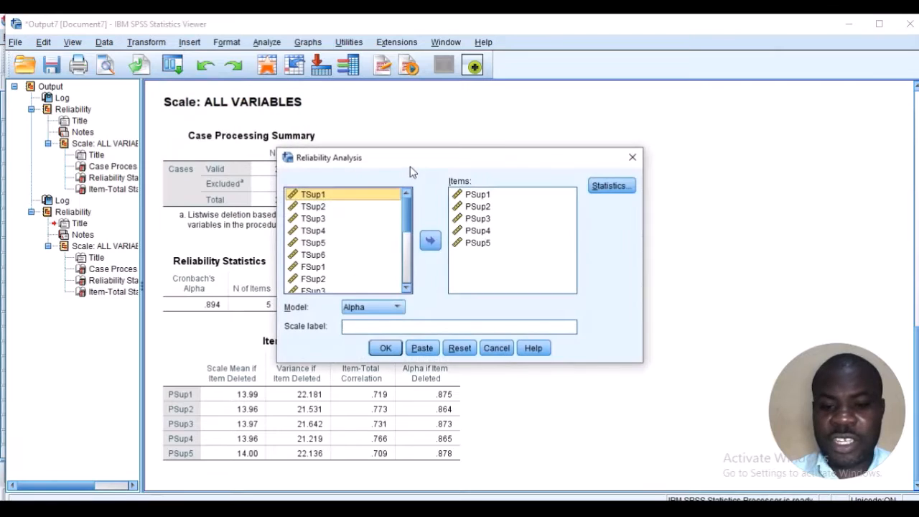
{"action": "left_click", "coordinate": [472, 198]}
{"action": "key", "text": "shift+Down"}
{"action": "key", "text": "shift+Down"}
{"action": "key", "text": "shift+Down"}
{"action": "key", "text": "shift+Down"}
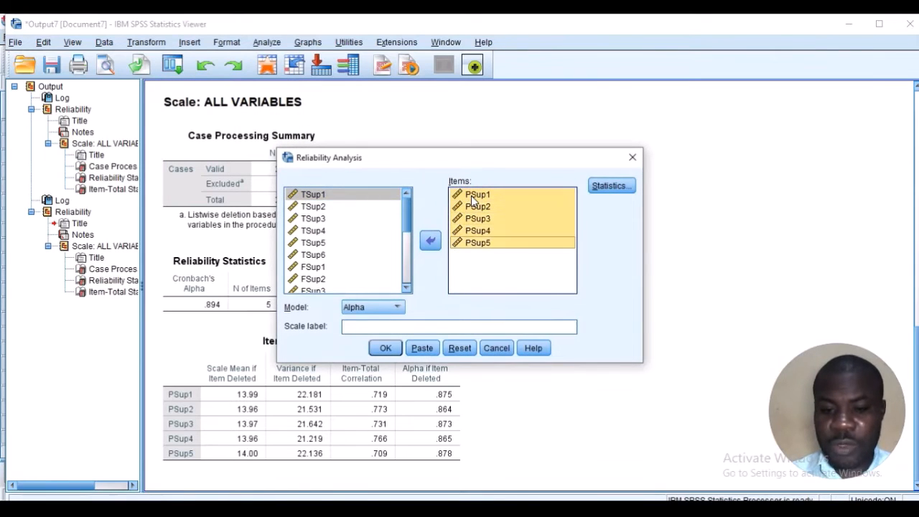
{"action": "left_click", "coordinate": [430, 240]}
Add FSup1 to FSup5 as the items, run the Alpha reliability analysis for friends support, and view its output tables
{"action": "scroll", "coordinate": [381, 263], "scroll_direction": "down", "scroll_amount": 3}
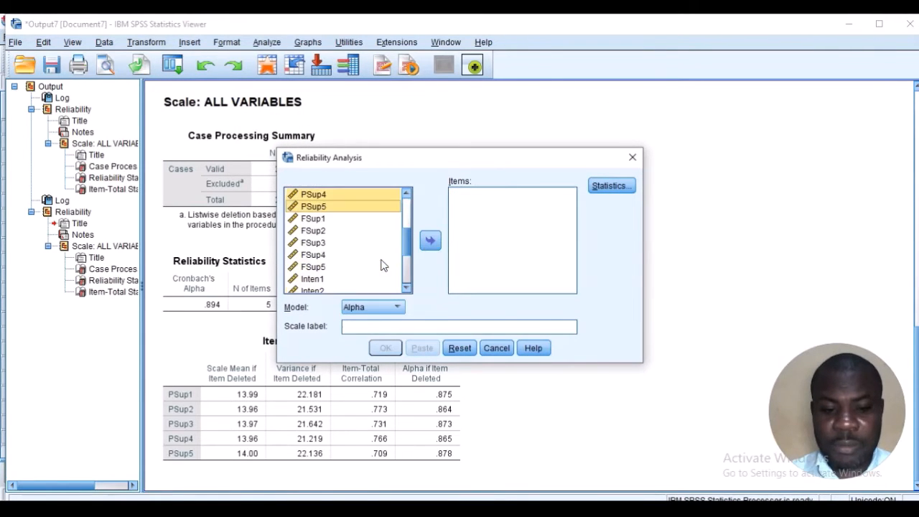
{"action": "left_click", "coordinate": [325, 222]}
{"action": "key", "text": "shift+Down"}
{"action": "key", "text": "shift+Down"}
{"action": "key", "text": "shift+Down"}
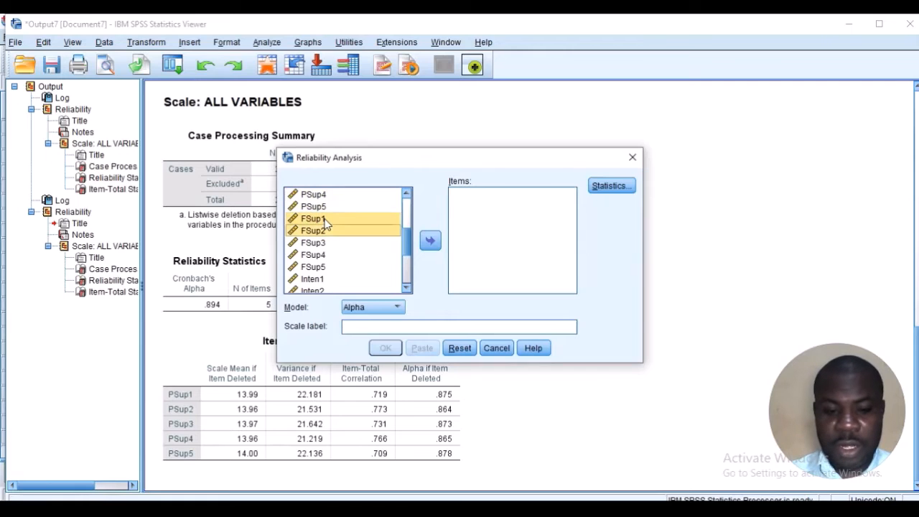
{"action": "key", "text": "shift+Down"}
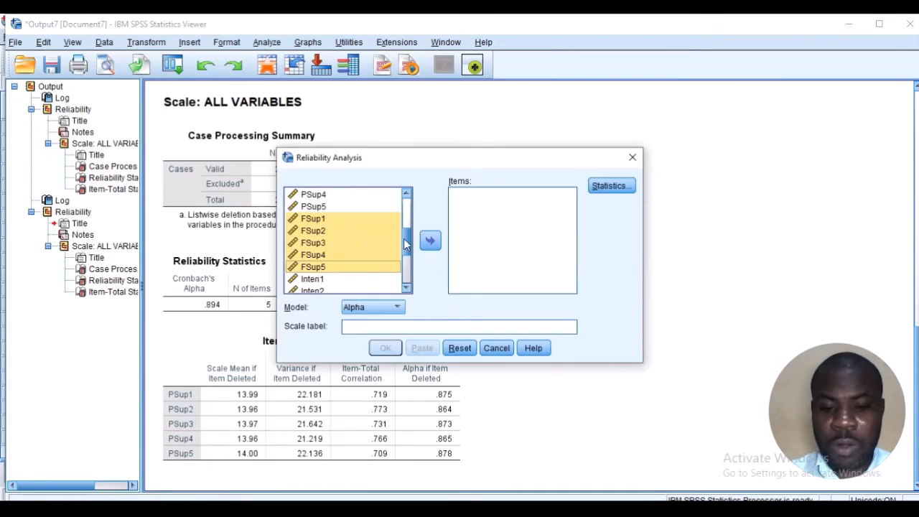
{"action": "left_click", "coordinate": [441, 246]}
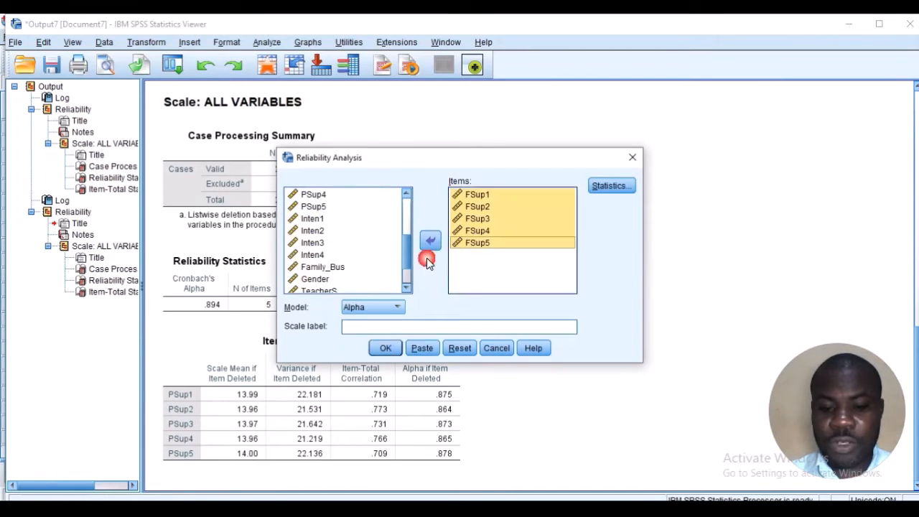
{"action": "left_click", "coordinate": [387, 350]}
{"action": "scroll", "coordinate": [393, 330], "scroll_direction": "down", "scroll_amount": 1}
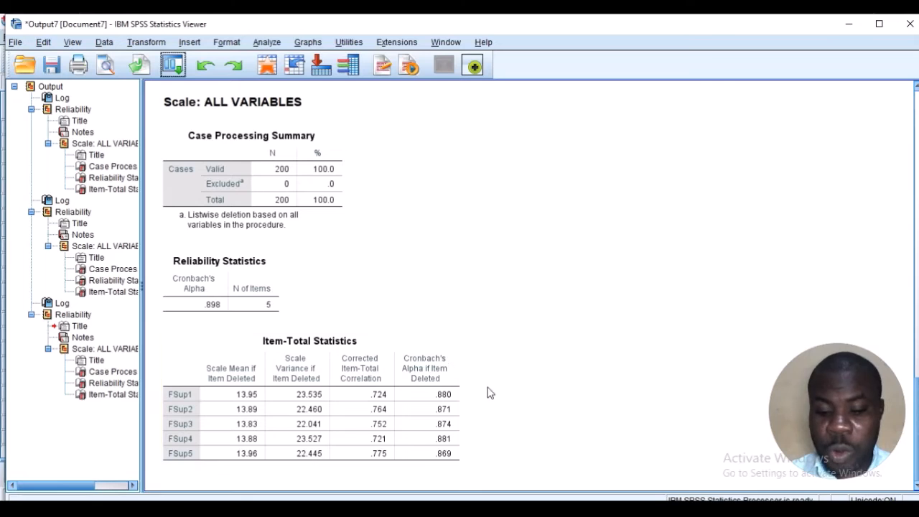
Switch to the Word study document and write "Reliability results: Teacher support = 0.92, Parental support = 0.89" below the hypotheses
{"action": "left_click", "coordinate": [561, 495]}
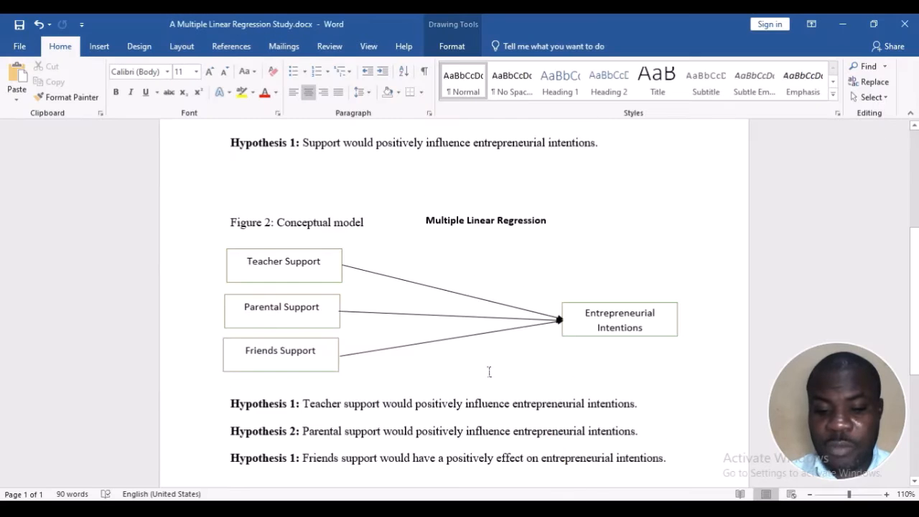
{"action": "scroll", "coordinate": [477, 369], "scroll_direction": "down", "scroll_amount": 6}
{"action": "left_click", "coordinate": [348, 299]}
{"action": "key", "text": "BackSpace"}
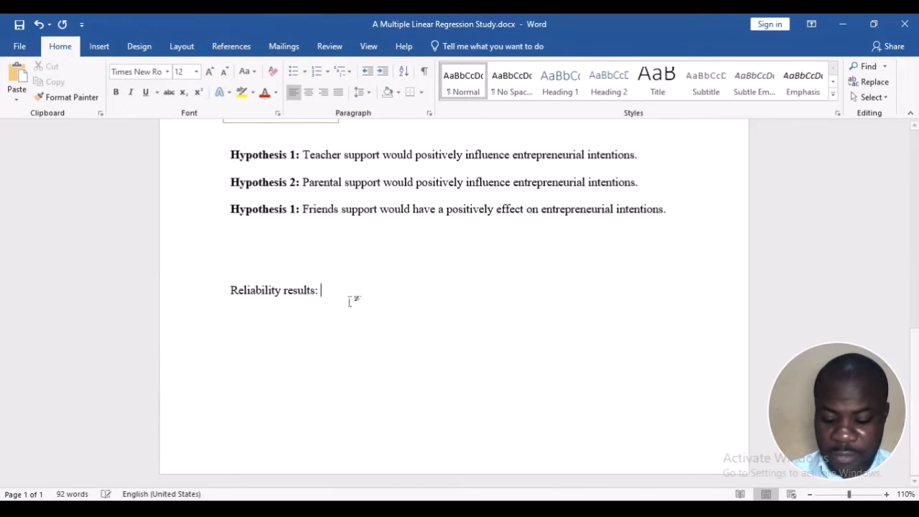
{"action": "type", "text": "Reliability results: "}
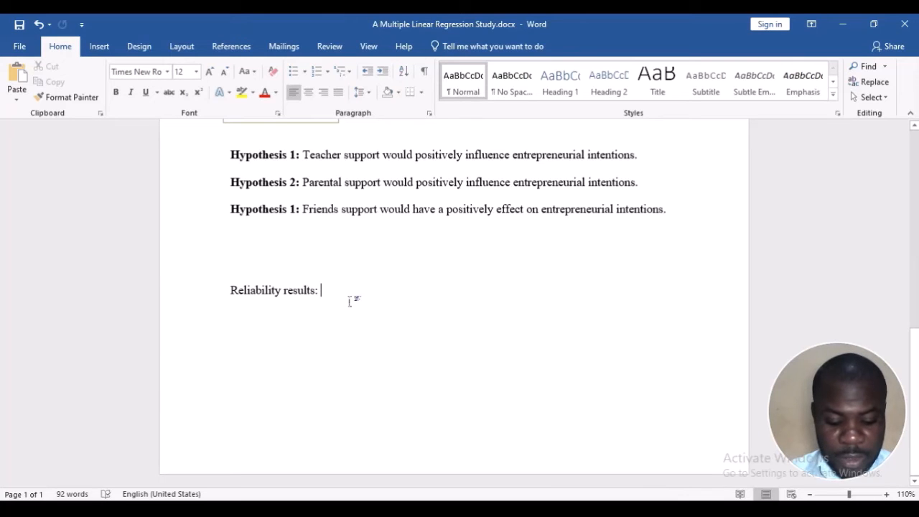
{"action": "type", "text": "Teacher support ="}
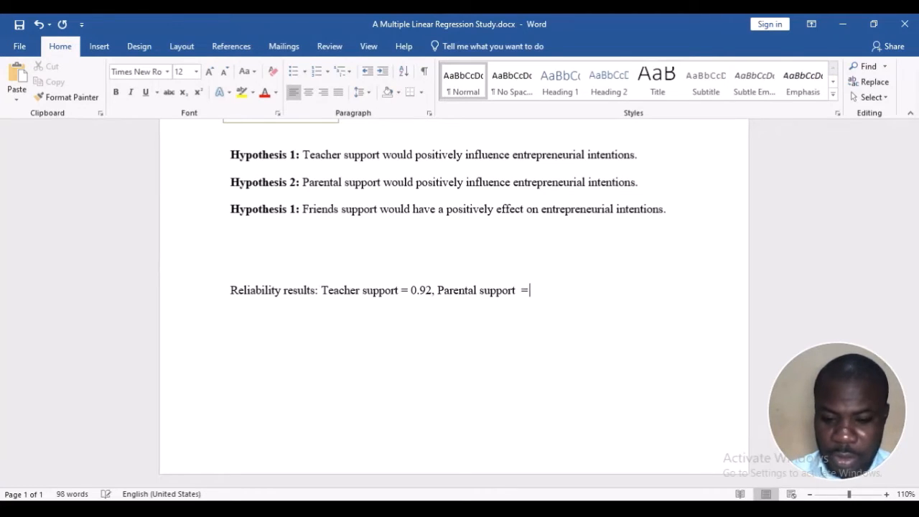
{"action": "type", "text": "0.89"}
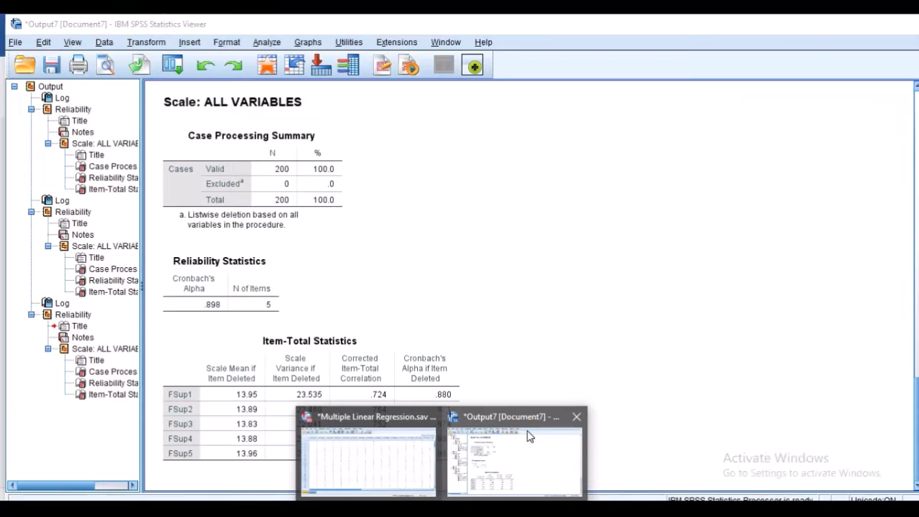
Look up the friends support alpha in the SPSS output and append "and friends support = 0.89" to the reliability results in Word
{"action": "left_click", "coordinate": [523, 431]}
{"action": "scroll", "coordinate": [419, 281], "scroll_direction": "down", "scroll_amount": 3}
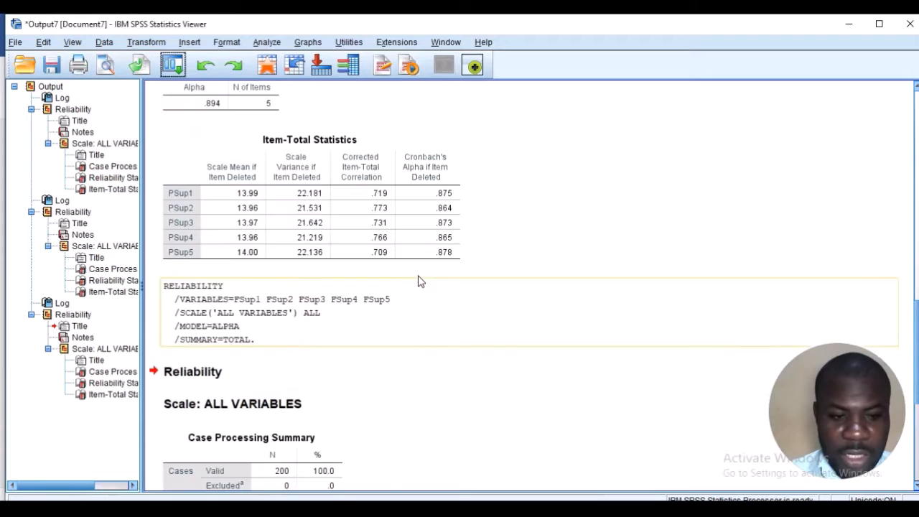
{"action": "scroll", "coordinate": [430, 375], "scroll_direction": "down", "scroll_amount": 5}
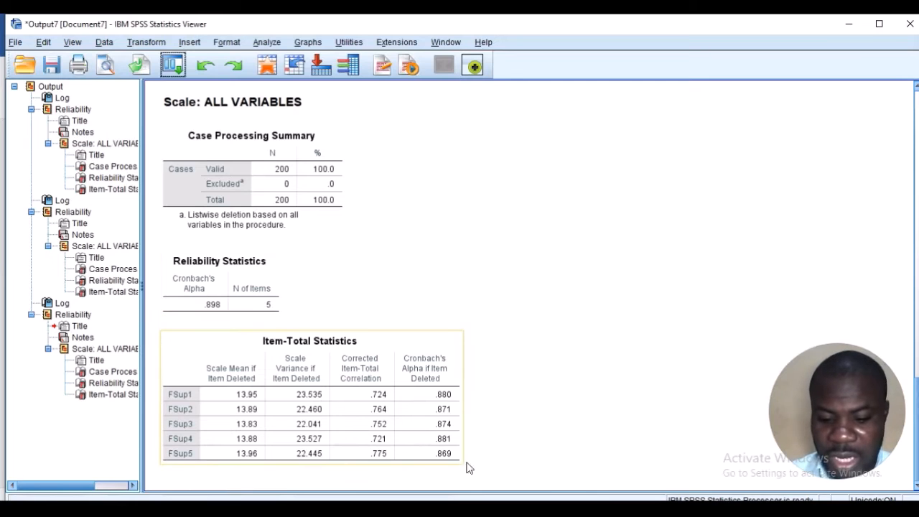
{"action": "key", "text": "alt+Tab"}
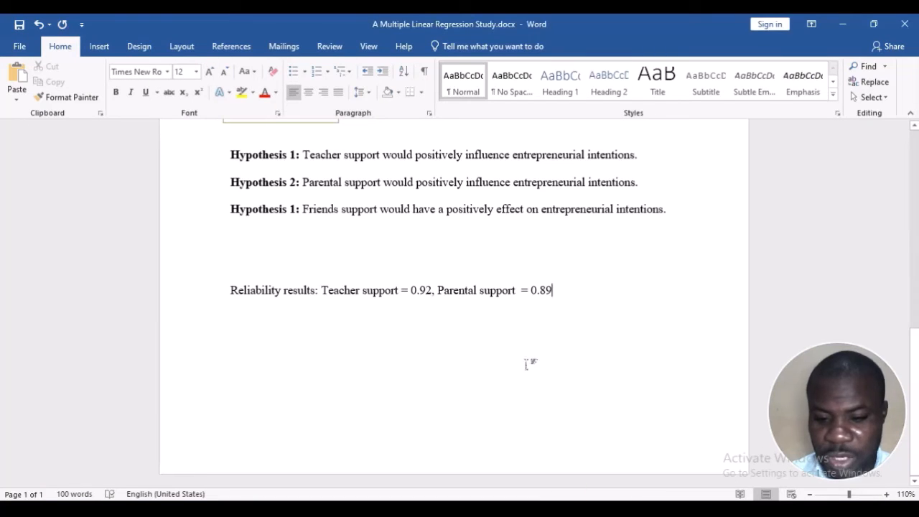
{"action": "type", "text": "and friends support = 0"}
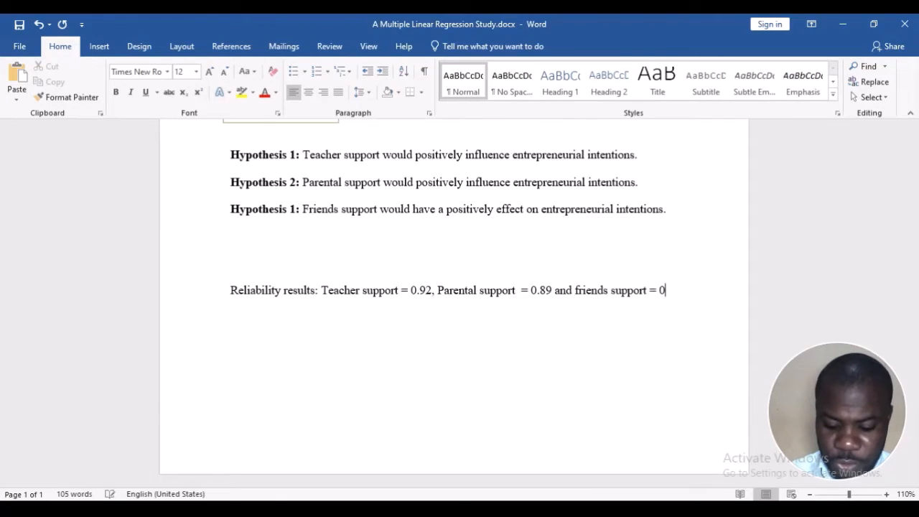
{"action": "type", "text": "89"}
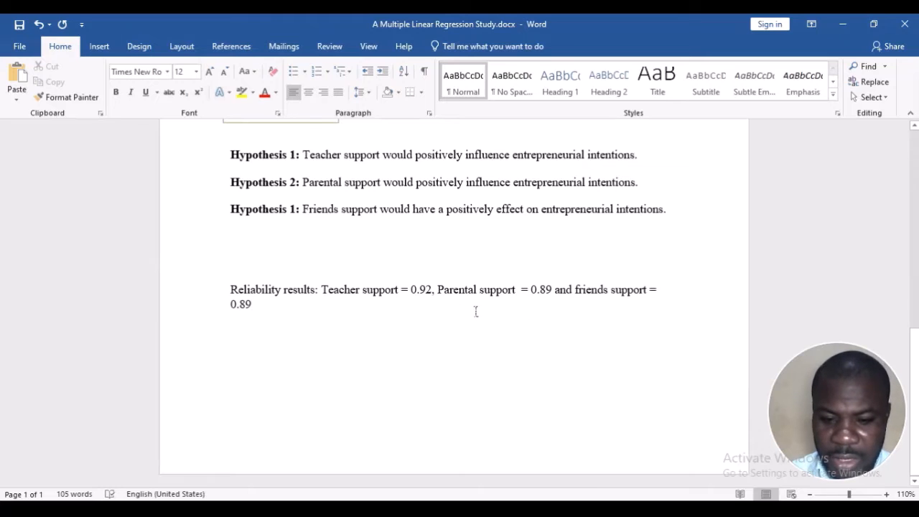
Lowercase the initials of "Parental" and "Teacher" in the reliability results and remove the extra space after "parental support"
{"action": "left_click", "coordinate": [443, 285]}
{"action": "key", "text": "BackSpace"}
{"action": "type", "text": "p"}
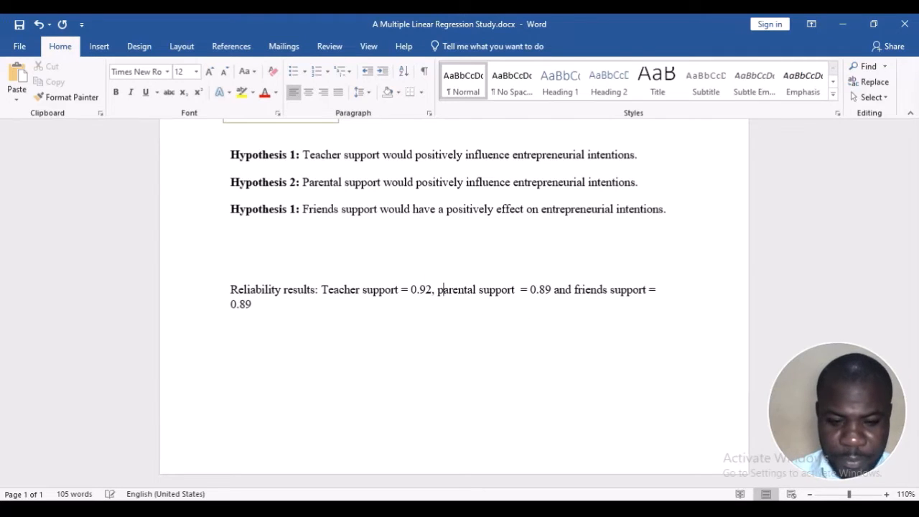
{"action": "left_click", "coordinate": [326, 291]}
{"action": "key", "text": "BackSpace"}
{"action": "type", "text": "t"}
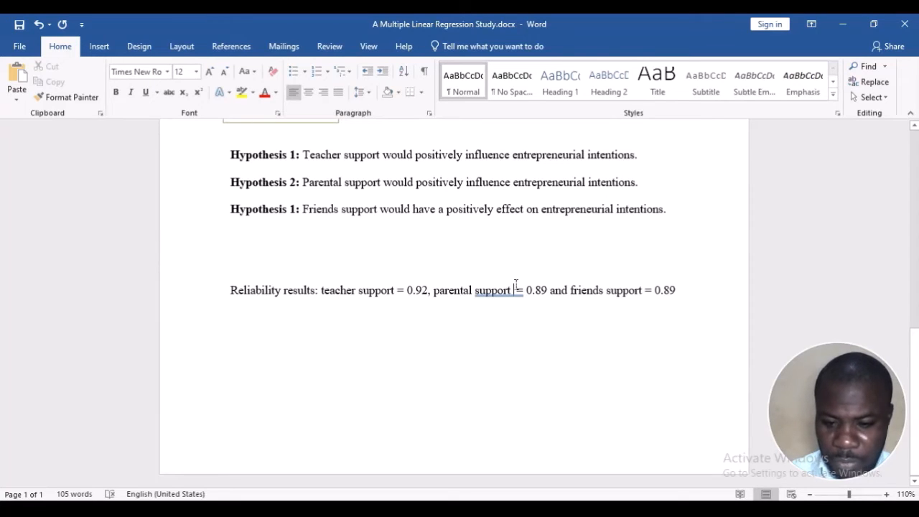
{"action": "key", "text": "BackSpace"}
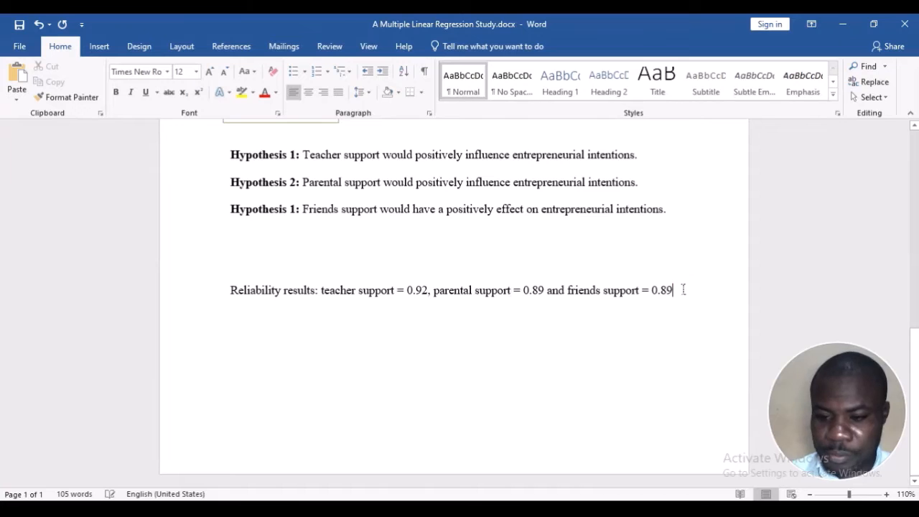
Continue the reliability results after the friends support value with "and entrepreneurial intentions ="
{"action": "key", "text": "End"}
{"action": "key", "text": "Return"}
{"action": "type", "text": "whe"}
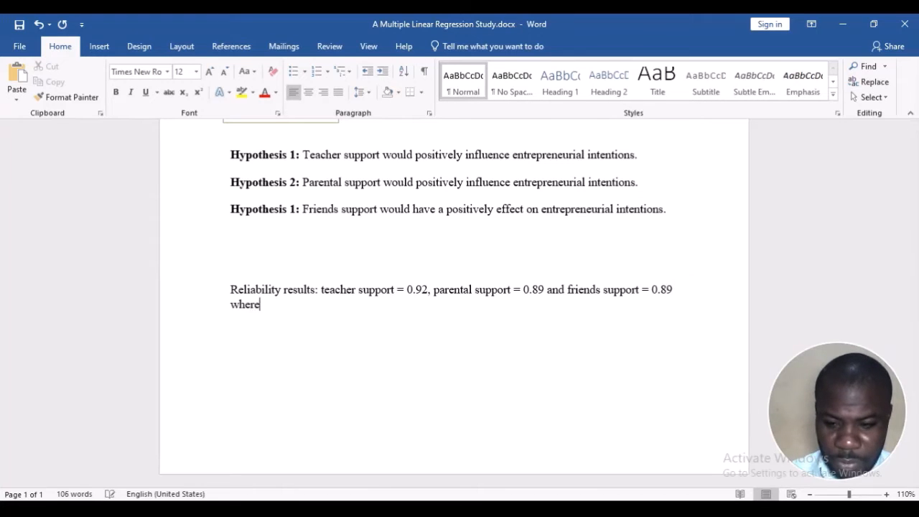
{"action": "key", "text": "BackSpace"}
{"action": "key", "text": "BackSpace"}
{"action": "key", "text": "BackSpace"}
{"action": "type", "text": "an"}
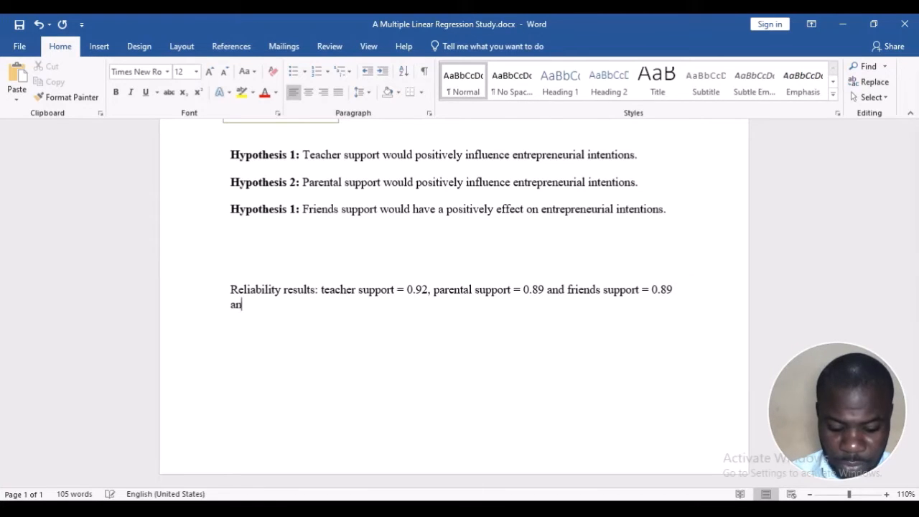
{"action": "type", "text": "d entrepreneurial intentions ="}
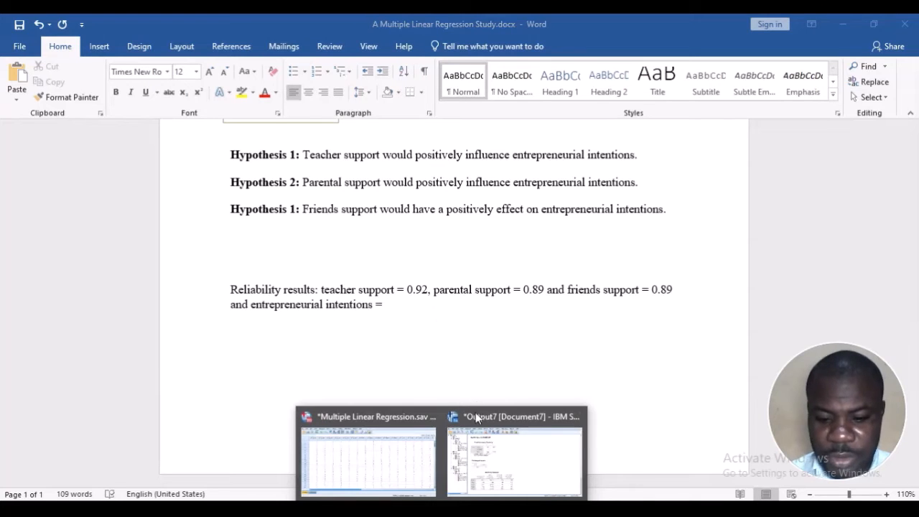
Switch to the SPSS output viewer, recall the Reliability Analysis dialog and remove FSup1 to FSup5 from the items
{"action": "left_click", "coordinate": [475, 412]}
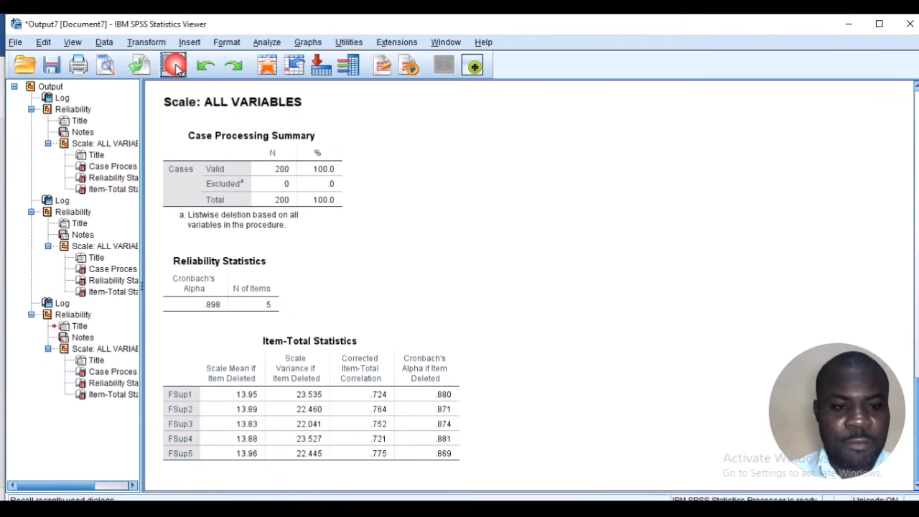
{"action": "left_click", "coordinate": [172, 66]}
{"action": "left_click", "coordinate": [214, 92]}
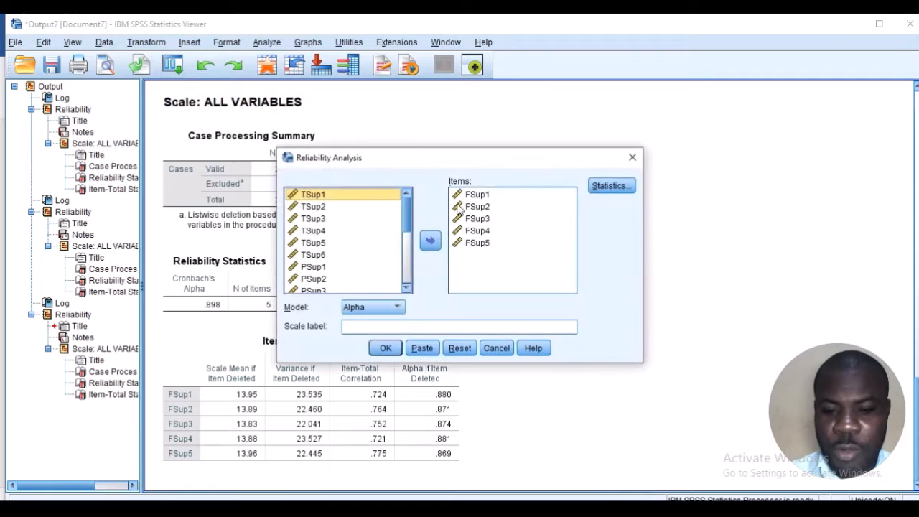
{"action": "left_click", "coordinate": [479, 195]}
{"action": "key", "text": "shift+Down"}
{"action": "key", "text": "shift+Down"}
{"action": "key", "text": "shift+Down"}
{"action": "key", "text": "shift+Down"}
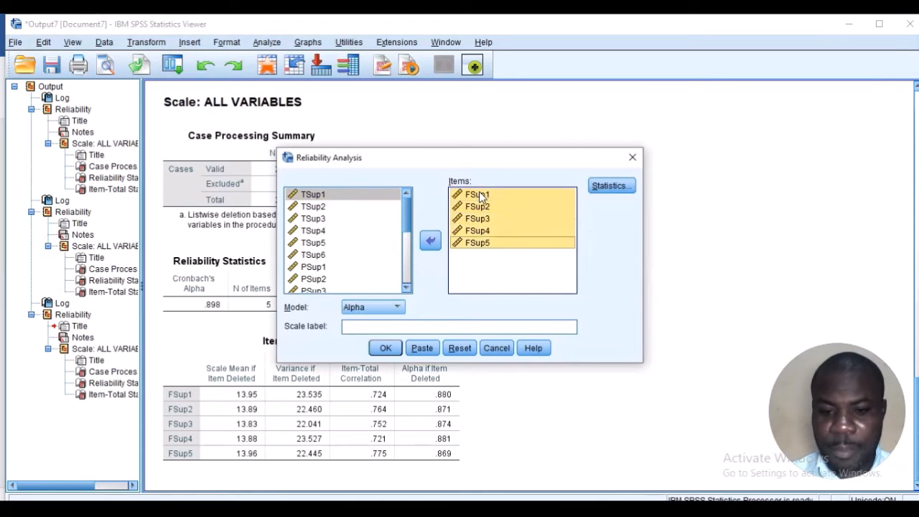
{"action": "left_click", "coordinate": [430, 240]}
Add Inten1 to Inten4 as the reliability items and run the analysis with the Alpha model
{"action": "scroll", "coordinate": [361, 269], "scroll_direction": "down", "scroll_amount": 3}
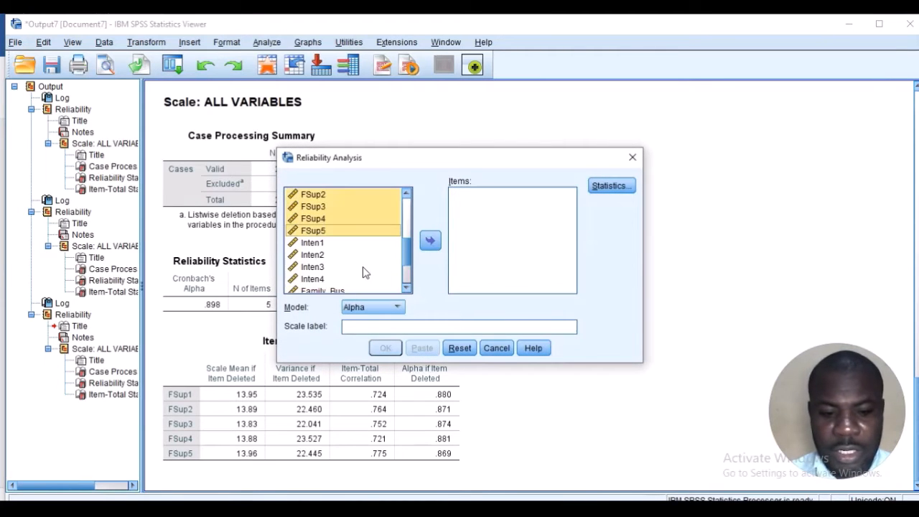
{"action": "left_click", "coordinate": [318, 247]}
{"action": "key", "text": "shift+Down"}
{"action": "key", "text": "shift+Down"}
{"action": "key", "text": "shift+Down"}
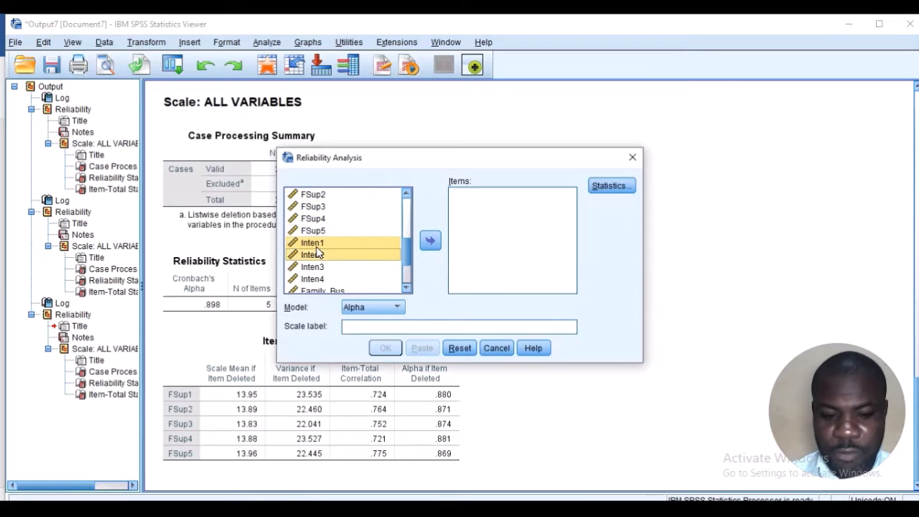
{"action": "left_click", "coordinate": [430, 240]}
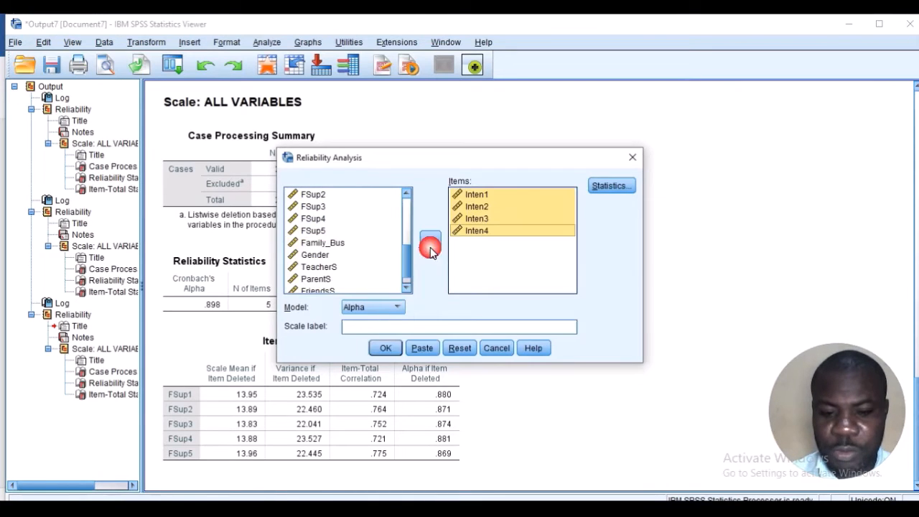
{"action": "left_click", "coordinate": [385, 353]}
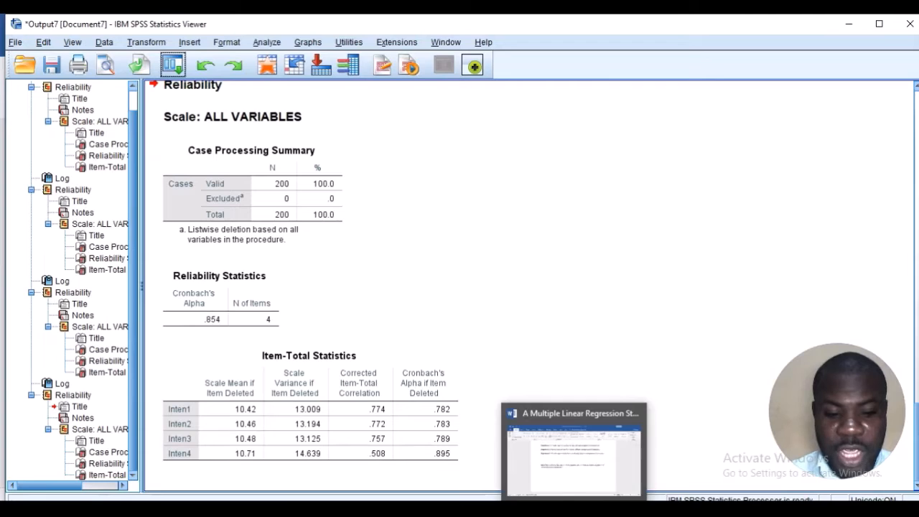
Switch to the Word study document, complete the entrepreneurial intentions reliability with "0.85." and review the conceptual model and hypotheses
{"action": "left_click", "coordinate": [573, 509]}
{"action": "type", "text": "0.85."}
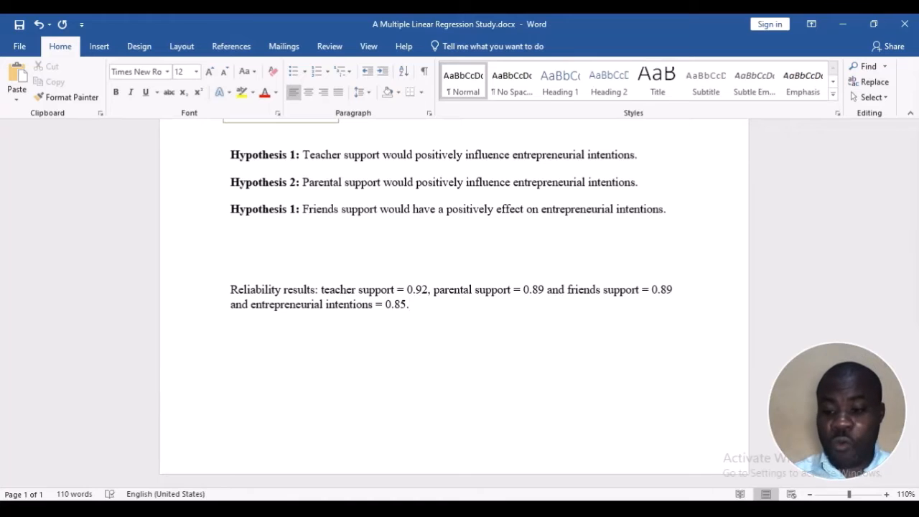
{"action": "scroll", "coordinate": [353, 346], "scroll_direction": "up", "scroll_amount": 3}
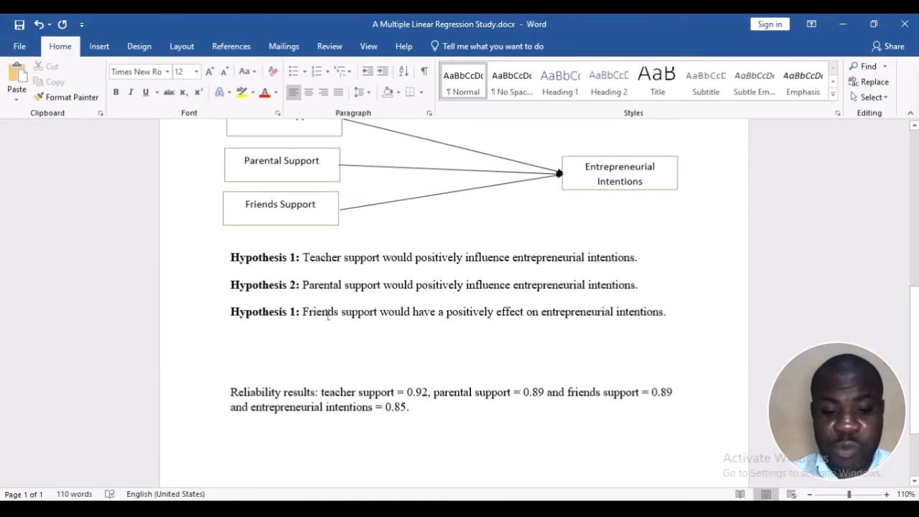
{"action": "scroll", "coordinate": [341, 332], "scroll_direction": "up", "scroll_amount": 1}
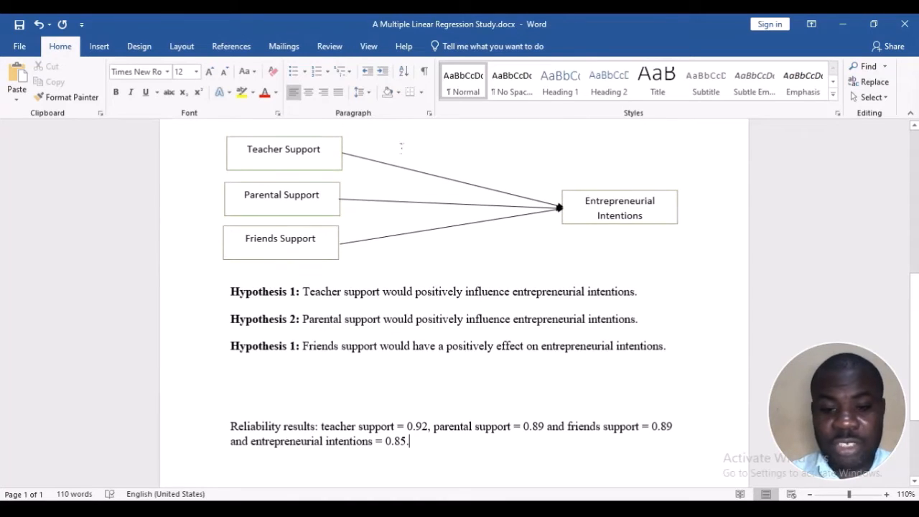
{"action": "scroll", "coordinate": [394, 261], "scroll_direction": "down", "scroll_amount": 3}
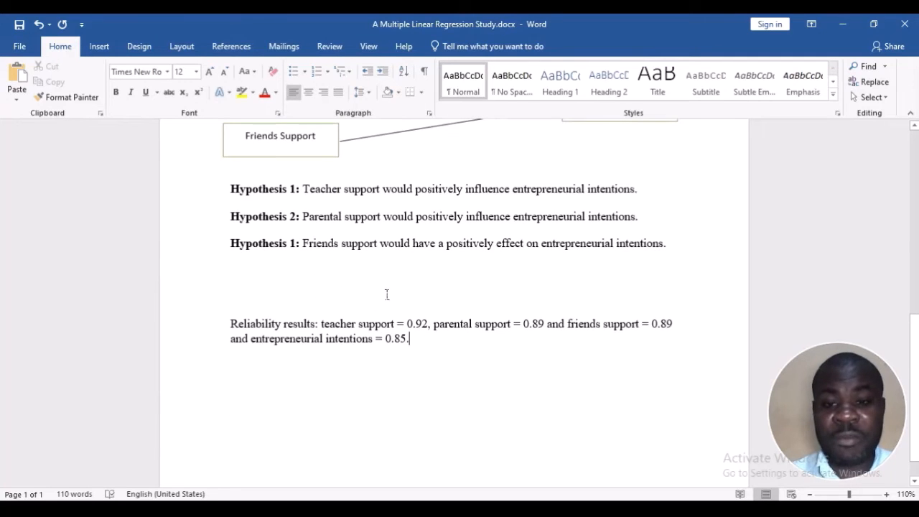
{"action": "scroll", "coordinate": [386, 294], "scroll_direction": "up", "scroll_amount": 3}
{"action": "scroll", "coordinate": [216, 157], "scroll_direction": "up", "scroll_amount": 2}
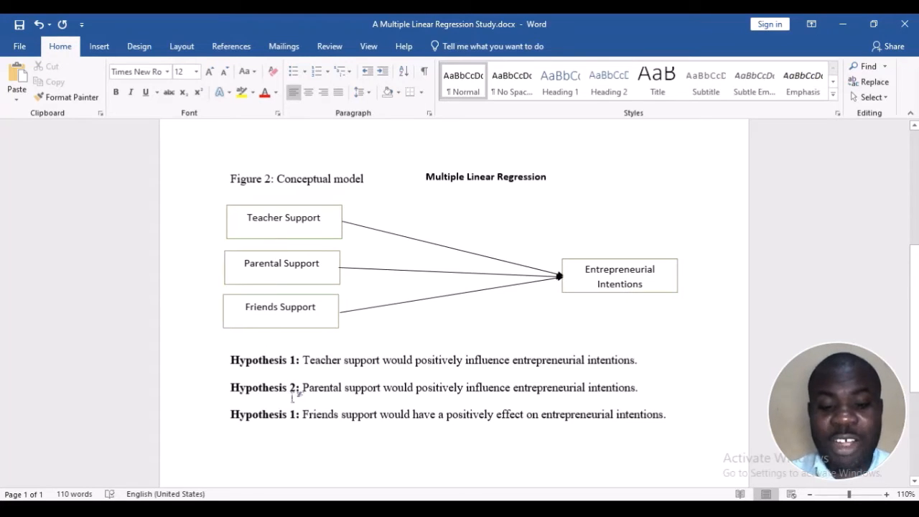
{"action": "scroll", "coordinate": [294, 396], "scroll_direction": "down", "scroll_amount": 5}
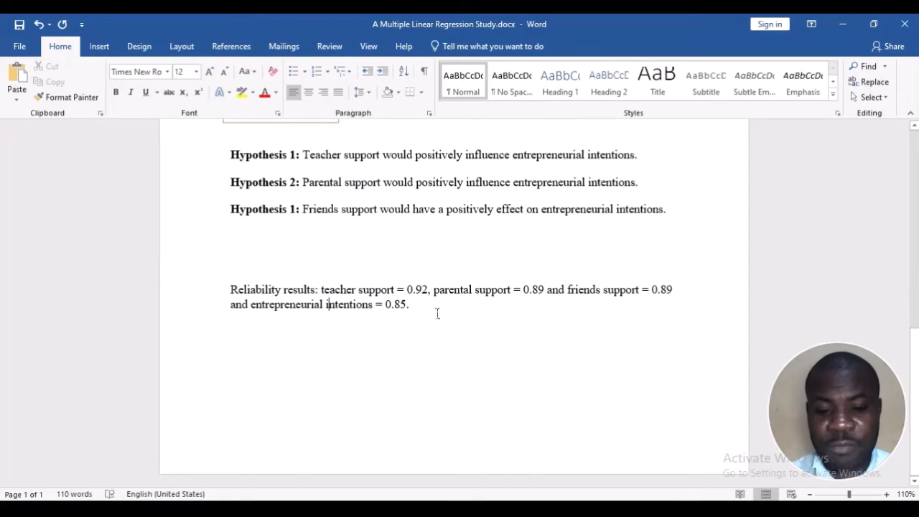
{"action": "left_click", "coordinate": [437, 313]}
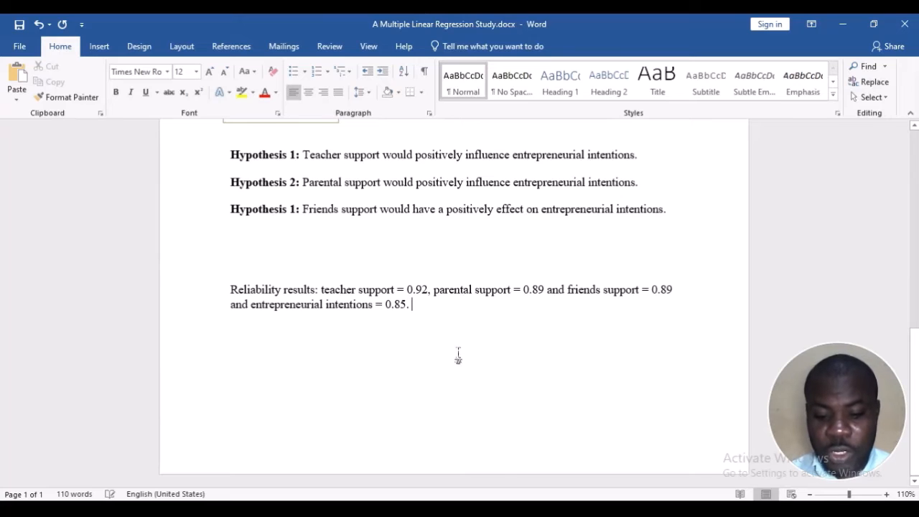
Switch to the SPSS Data Editor and examine the composite score columns TeacherS, ParentS, FriendsS and EntreInt
{"action": "mouse_move", "coordinate": [442, 506]}
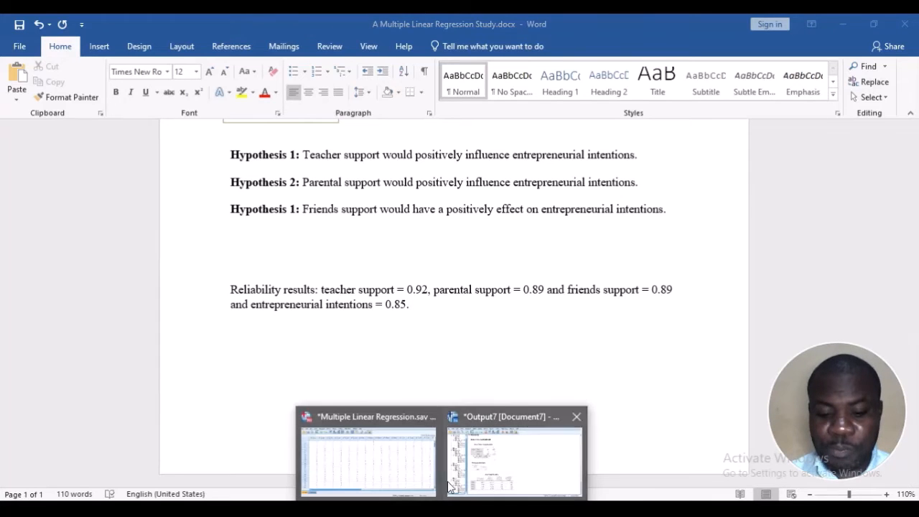
{"action": "left_click", "coordinate": [410, 471]}
{"action": "scroll", "coordinate": [381, 274], "scroll_direction": "up", "scroll_amount": 1}
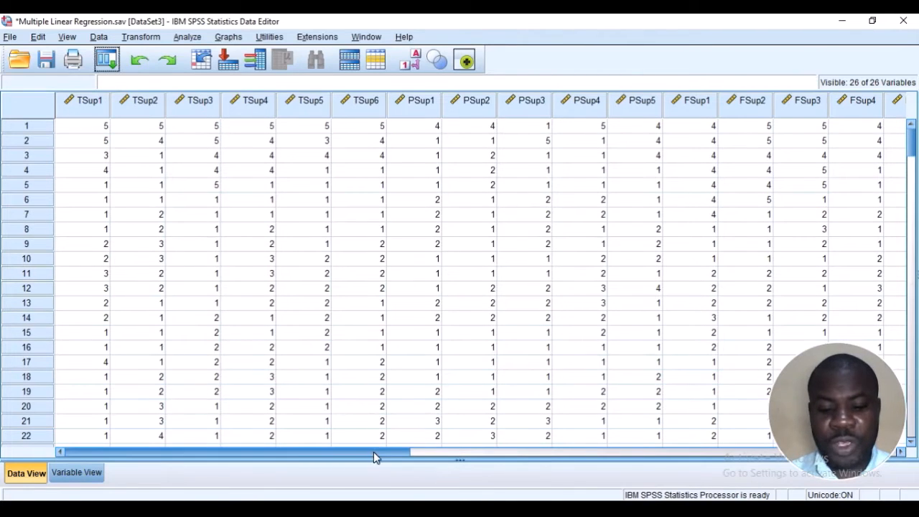
{"action": "left_click_drag", "start_coordinate": [375, 454], "coordinate": [630, 404]}
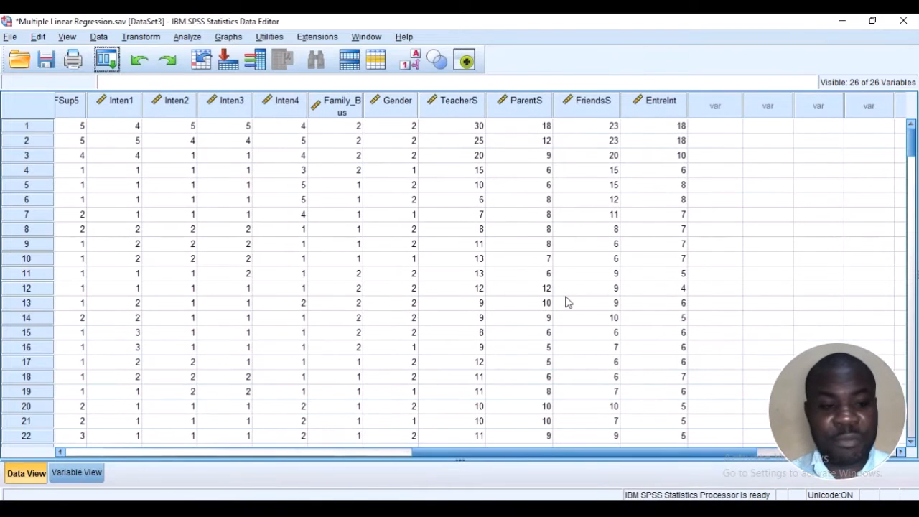
{"action": "scroll", "coordinate": [565, 302], "scroll_direction": "down", "scroll_amount": 2}
{"action": "scroll", "coordinate": [558, 287], "scroll_direction": "up", "scroll_amount": 2}
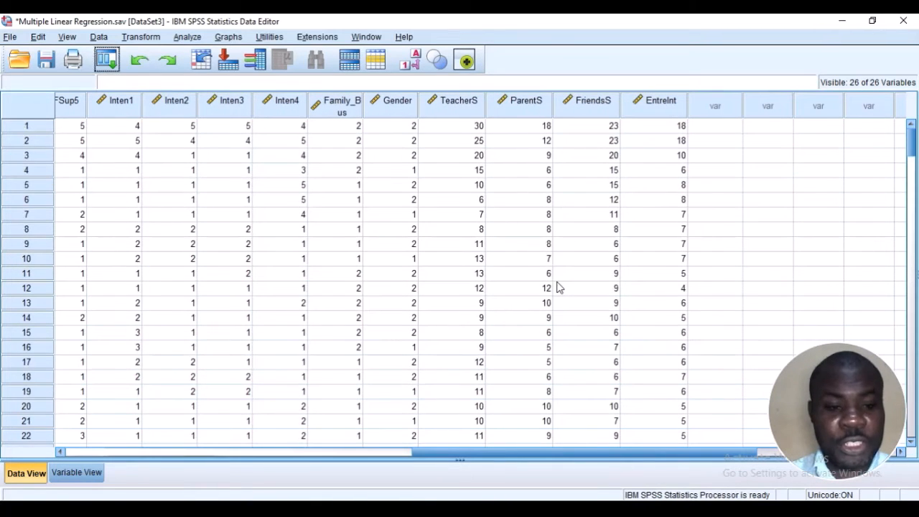
{"action": "left_click", "coordinate": [467, 113]}
{"action": "left_click", "coordinate": [525, 115]}
{"action": "left_click", "coordinate": [577, 114]}
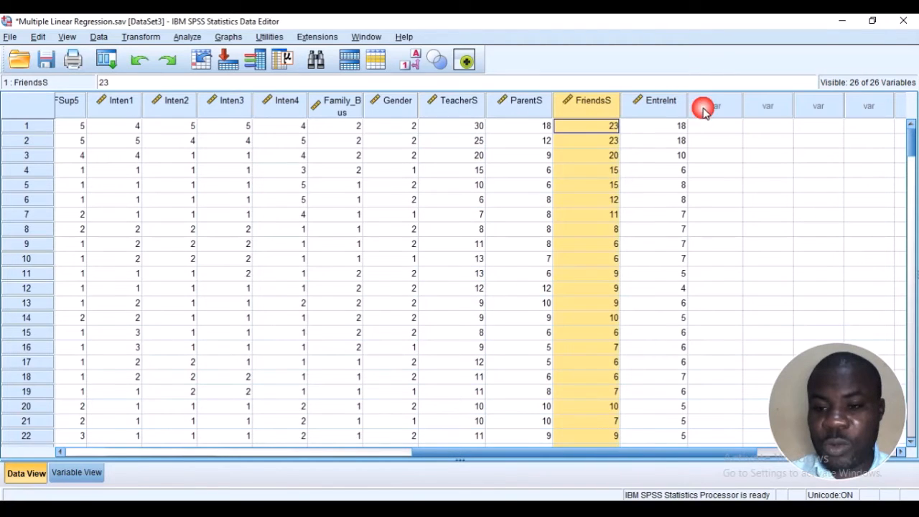
{"action": "left_click", "coordinate": [664, 106]}
{"action": "scroll", "coordinate": [520, 309], "scroll_direction": "down", "scroll_amount": 3}
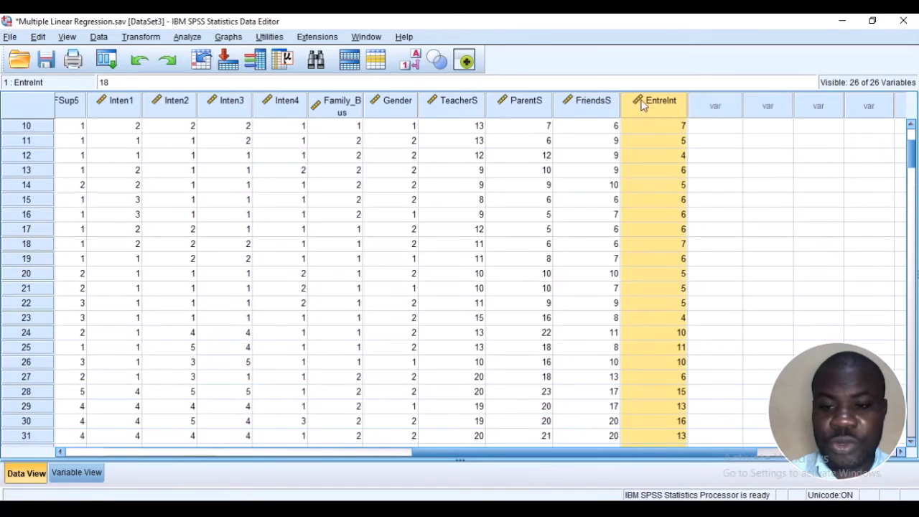
{"action": "scroll", "coordinate": [643, 106], "scroll_direction": "up", "scroll_amount": 3}
{"action": "left_click", "coordinate": [652, 158]}
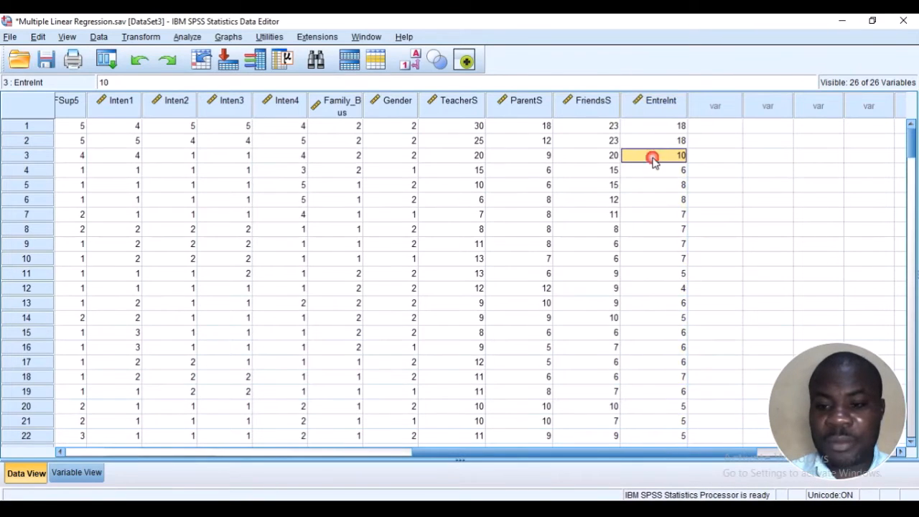
Open Compute Variable, move the dialog clear of the column headings and begin the numeric expression with TSup1 + TSup2 + TSup3
{"action": "left_click", "coordinate": [136, 37]}
{"action": "left_click", "coordinate": [142, 55]}
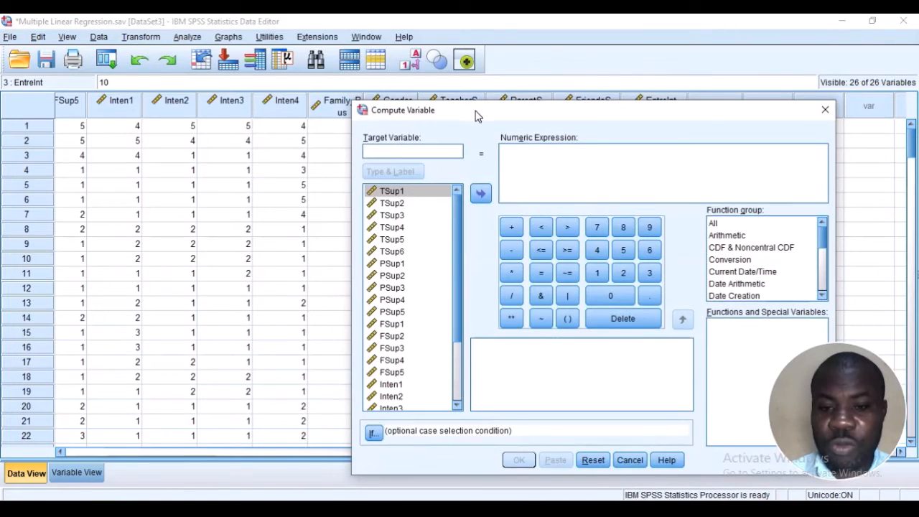
{"action": "left_click_drag", "start_coordinate": [478, 114], "coordinate": [457, 223]}
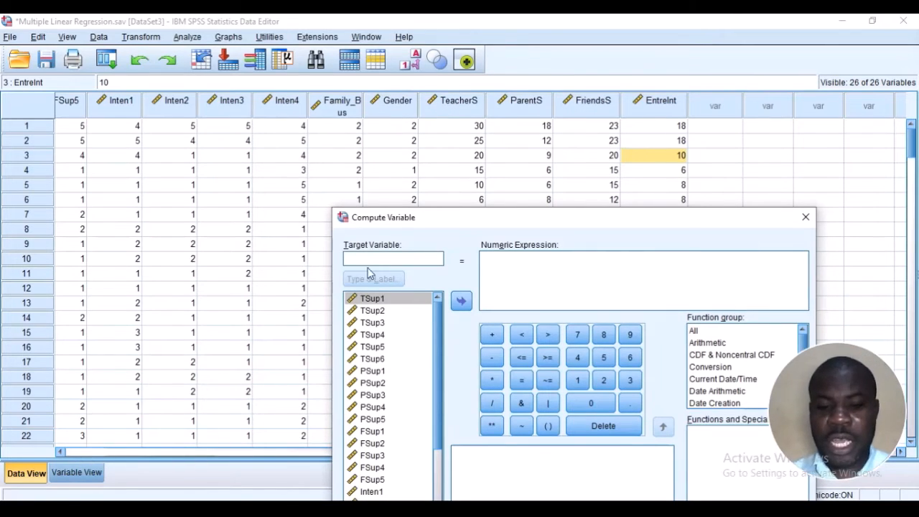
{"action": "left_click", "coordinate": [425, 255]}
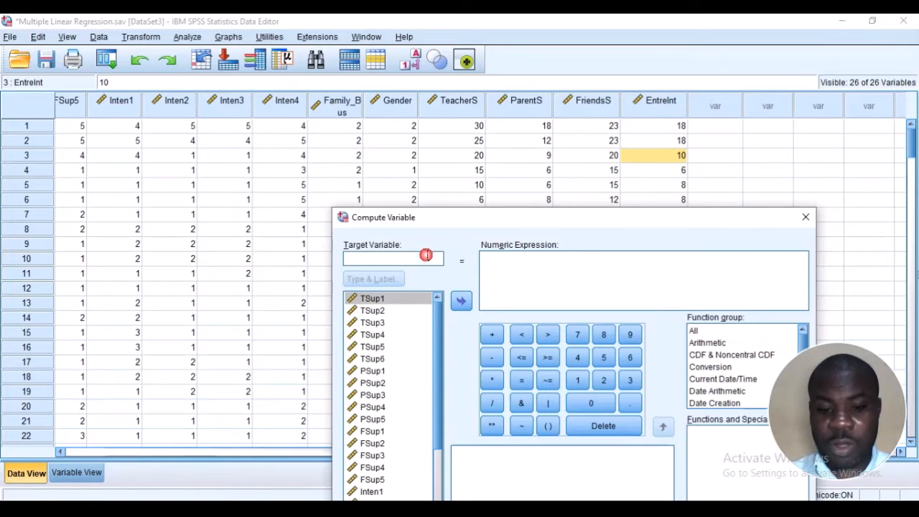
{"action": "scroll", "coordinate": [409, 337], "scroll_direction": "down", "scroll_amount": 2}
{"action": "scroll", "coordinate": [386, 305], "scroll_direction": "up", "scroll_amount": 2}
{"action": "left_click", "coordinate": [384, 297]}
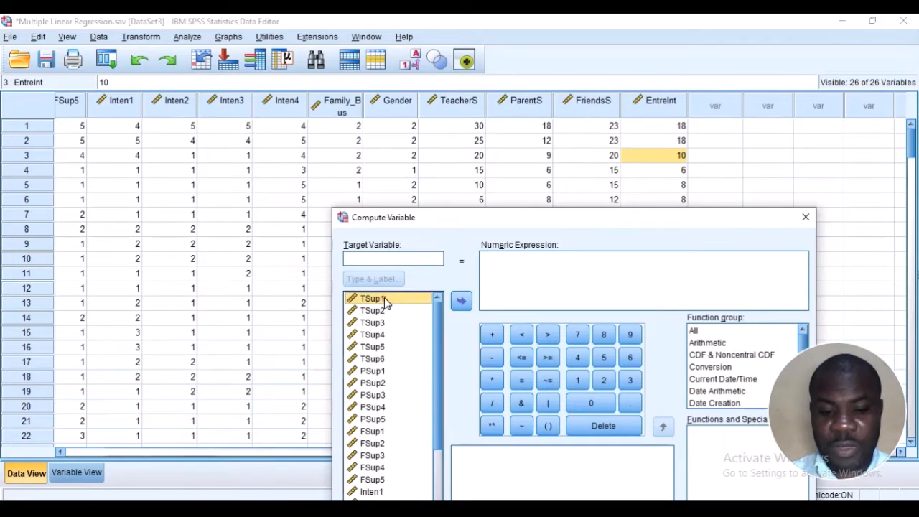
{"action": "left_click", "coordinate": [461, 300]}
{"action": "left_click", "coordinate": [488, 334]}
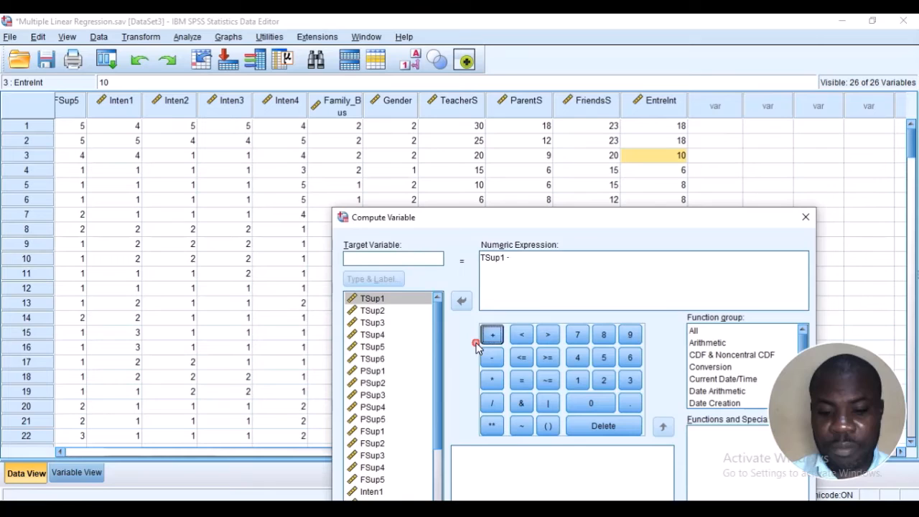
{"action": "left_click", "coordinate": [379, 311]}
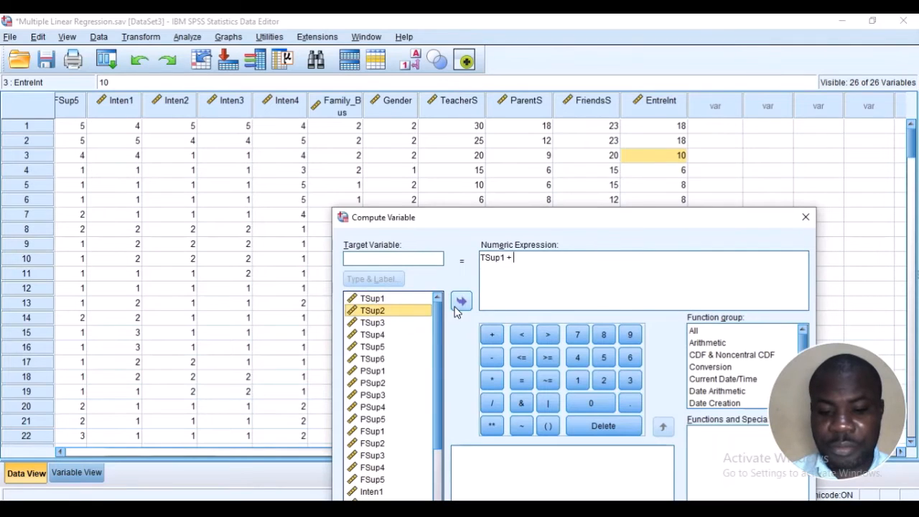
{"action": "left_click", "coordinate": [461, 300]}
{"action": "left_click", "coordinate": [491, 335]}
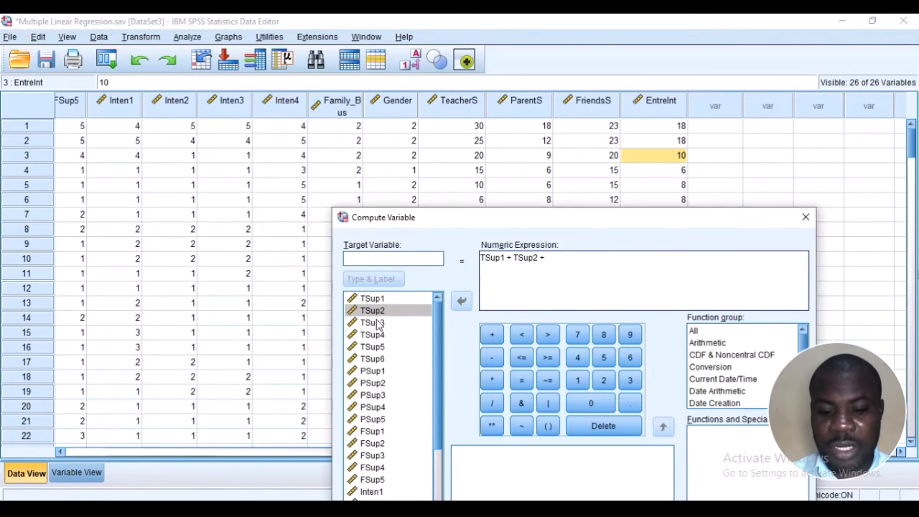
{"action": "left_click", "coordinate": [378, 324]}
{"action": "left_click", "coordinate": [460, 300]}
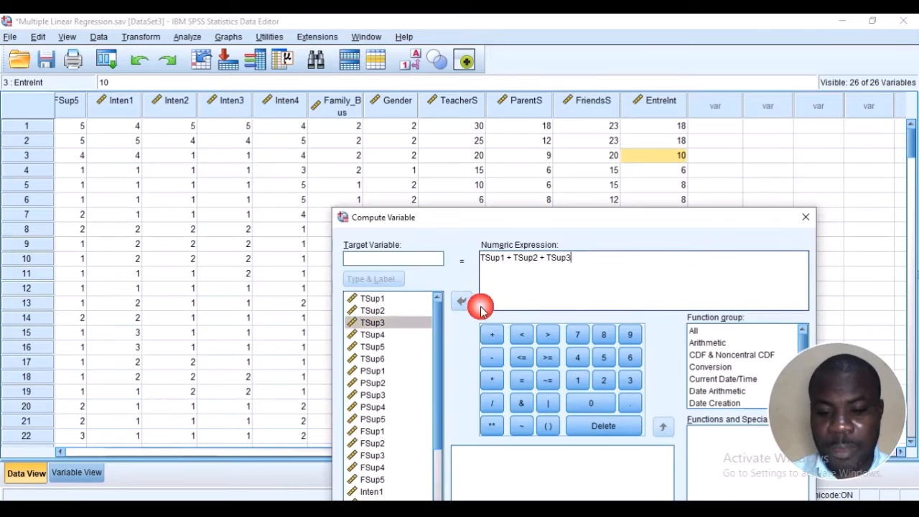
Extend the numeric expression with + TSup4 + TSup5 + TSup6
{"action": "left_click", "coordinate": [500, 335]}
{"action": "left_click", "coordinate": [416, 332]}
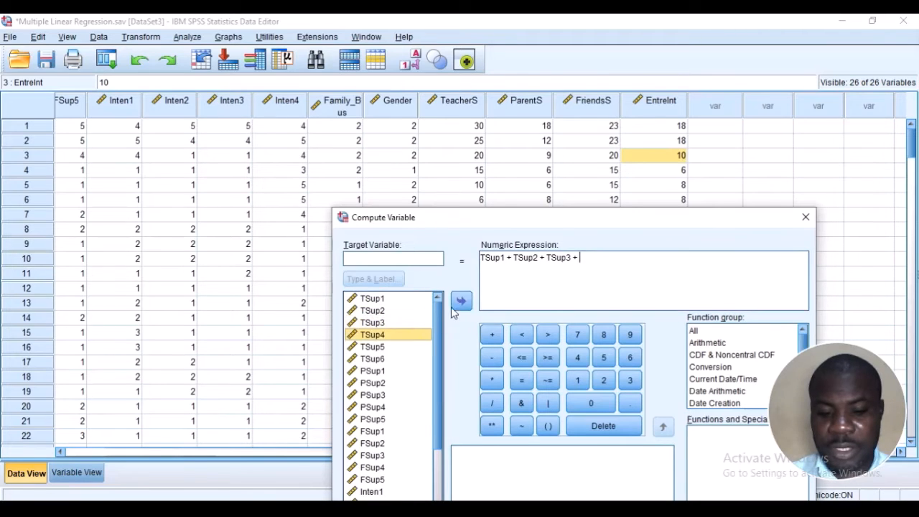
{"action": "left_click", "coordinate": [461, 300]}
{"action": "left_click", "coordinate": [492, 334]}
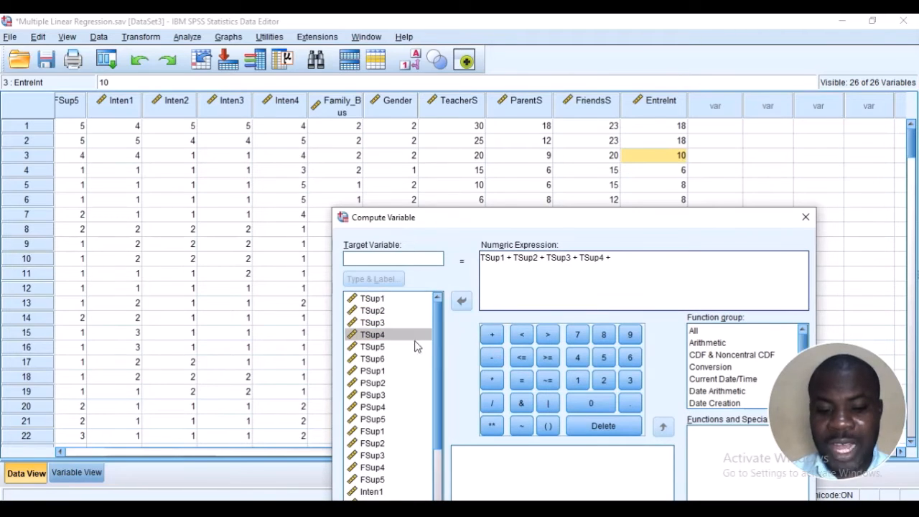
{"action": "left_click", "coordinate": [416, 346]}
{"action": "left_click", "coordinate": [461, 300]}
{"action": "left_click", "coordinate": [491, 335]}
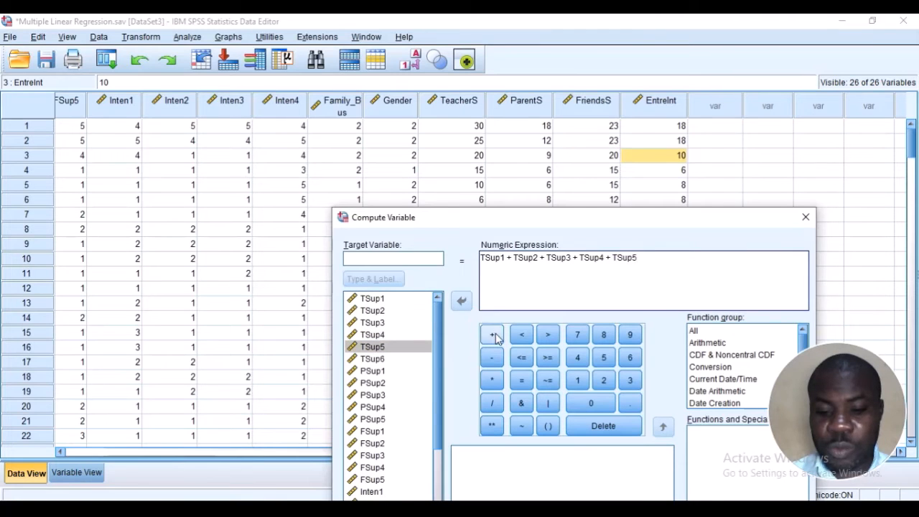
{"action": "left_click", "coordinate": [393, 360]}
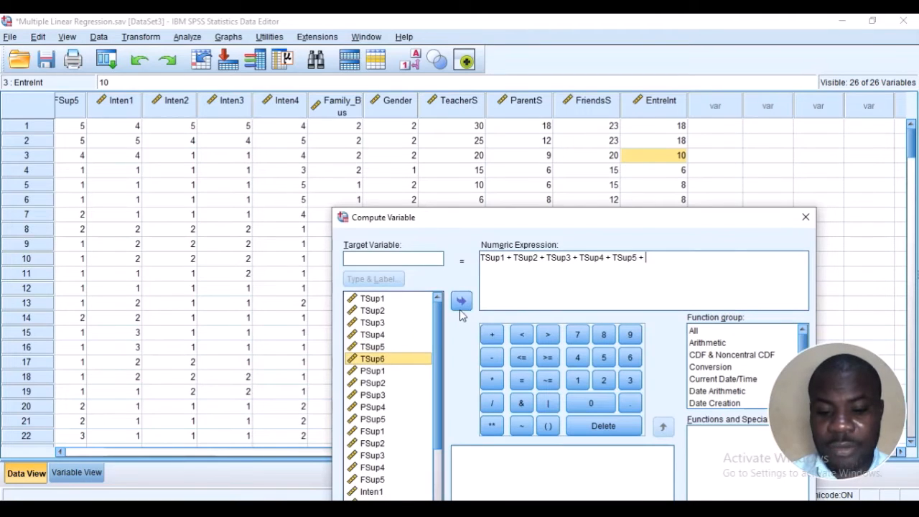
{"action": "left_click", "coordinate": [461, 302]}
Name the target variable TeacherS
{"action": "left_click", "coordinate": [426, 261]}
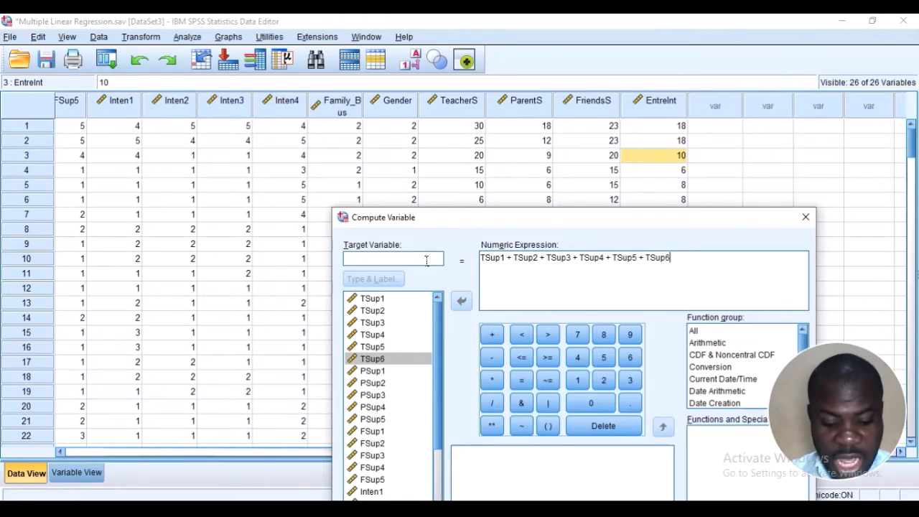
{"action": "left_click", "coordinate": [426, 260]}
{"action": "type", "text": "TeacherS"}
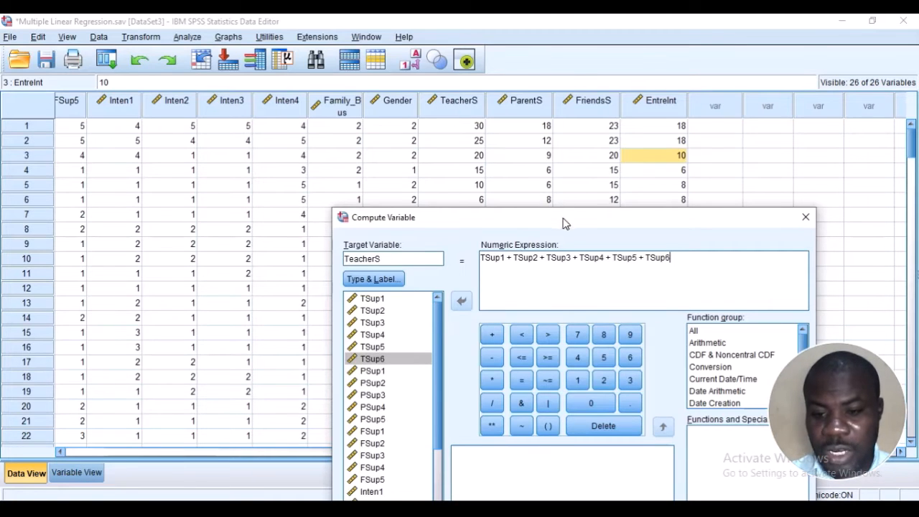
Move the Compute Variable dialog clear of the existing TeacherS column and close it without running the computation
{"action": "left_click_drag", "start_coordinate": [563, 218], "coordinate": [500, 73]}
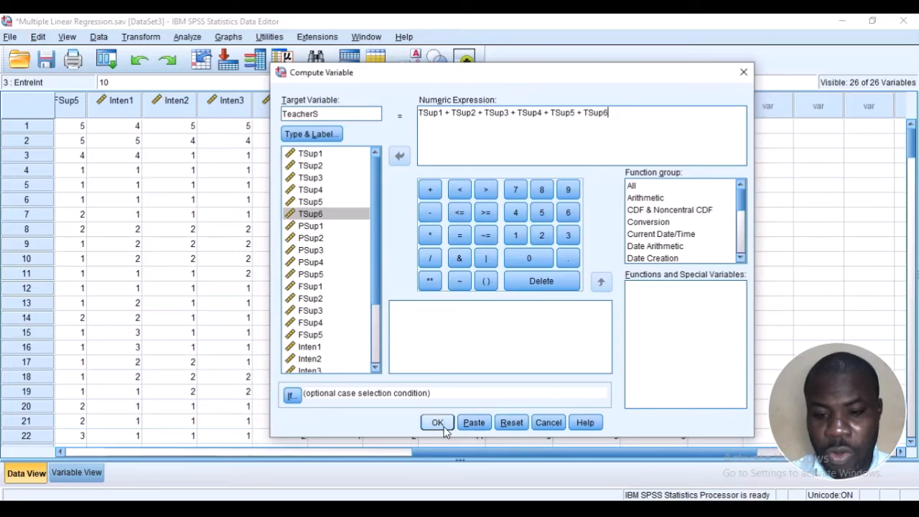
{"action": "left_click_drag", "start_coordinate": [566, 82], "coordinate": [484, 183]}
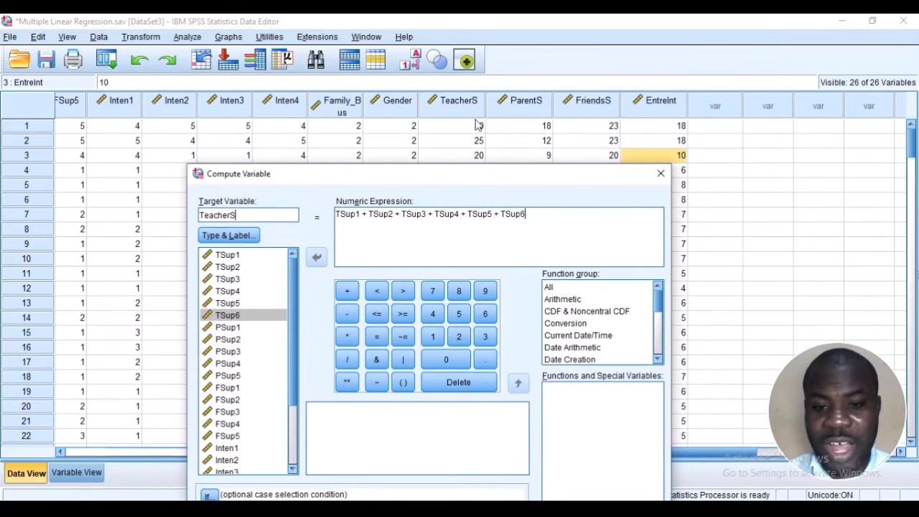
{"action": "left_click_drag", "start_coordinate": [458, 174], "coordinate": [462, 181]}
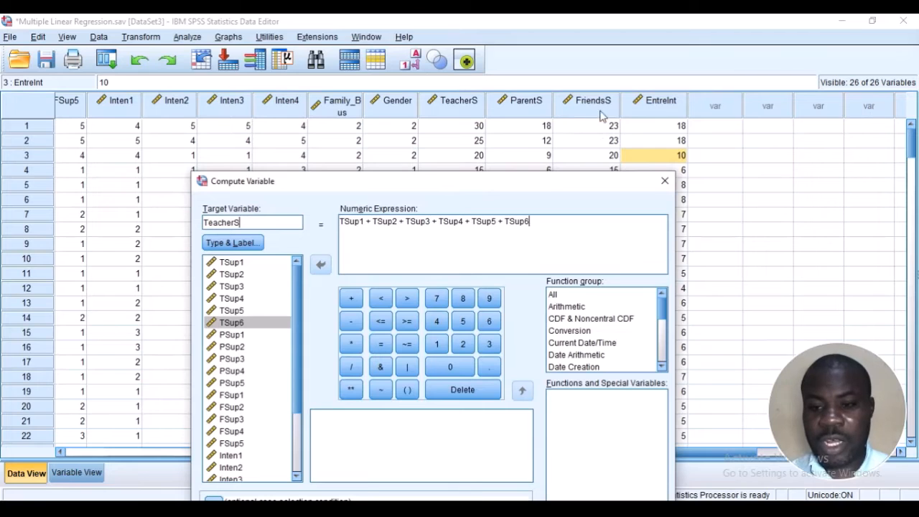
{"action": "left_click", "coordinate": [661, 184]}
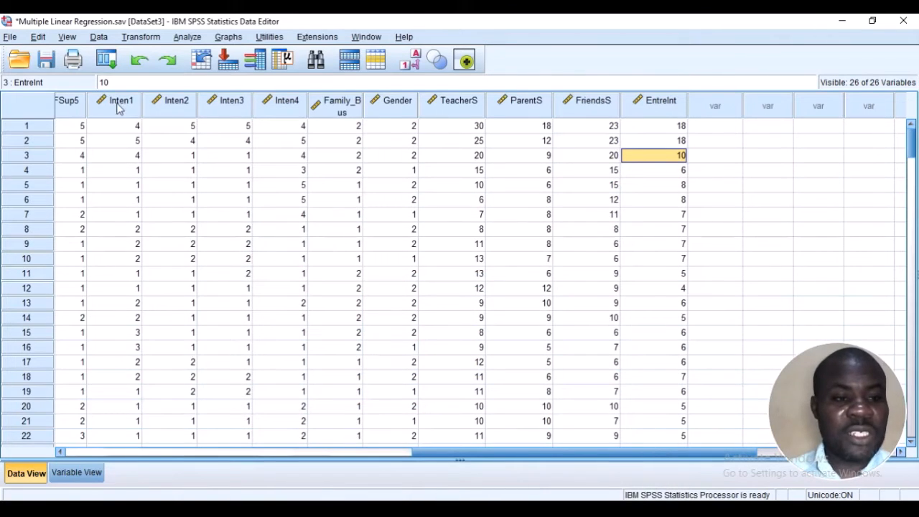
Open Linear Regression, reset its previous settings and assign EntreInt as the dependent variable
{"action": "left_click", "coordinate": [184, 39]}
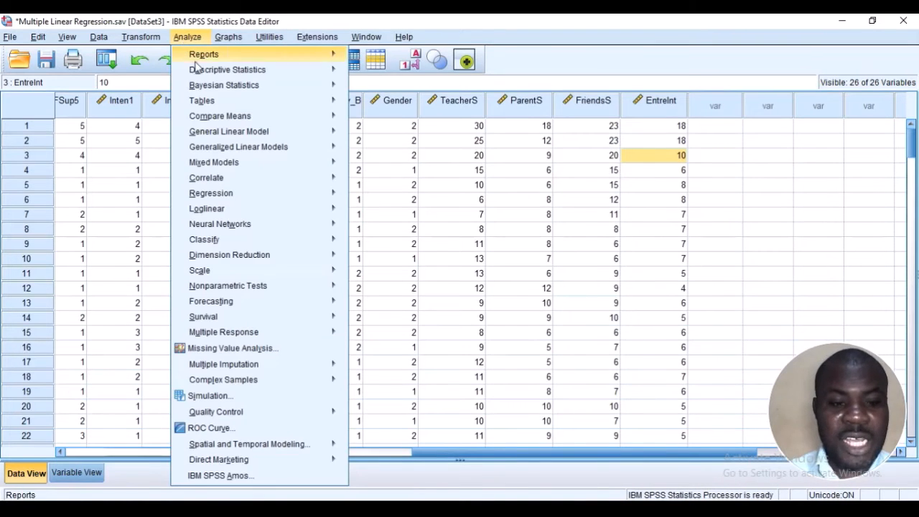
{"action": "mouse_move", "coordinate": [279, 194]}
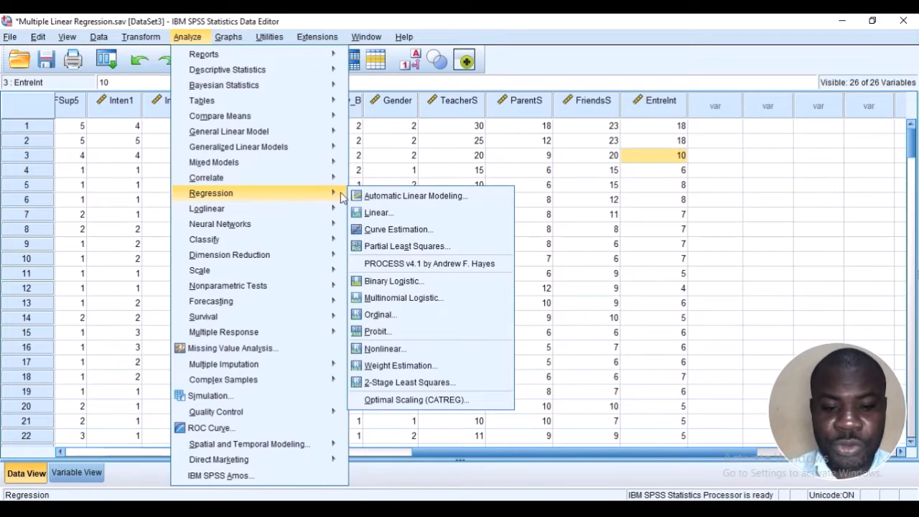
{"action": "left_click", "coordinate": [376, 212]}
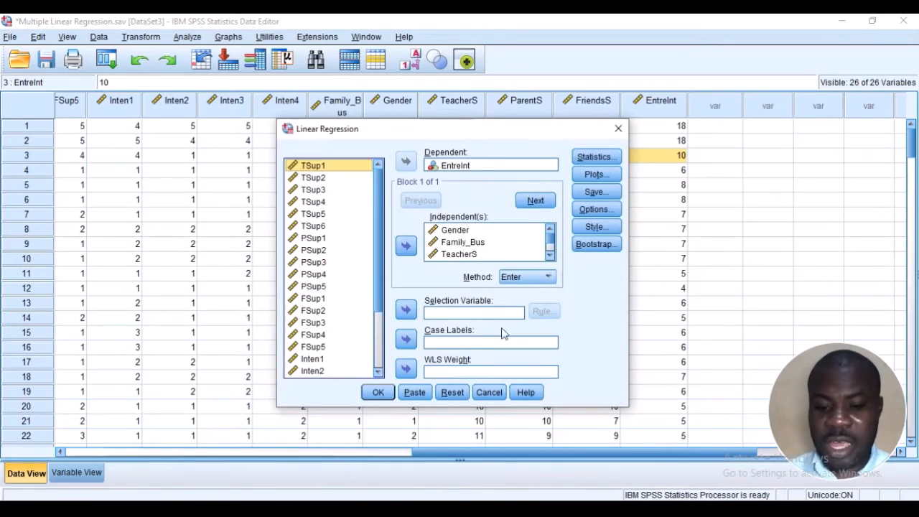
{"action": "left_click", "coordinate": [467, 392]}
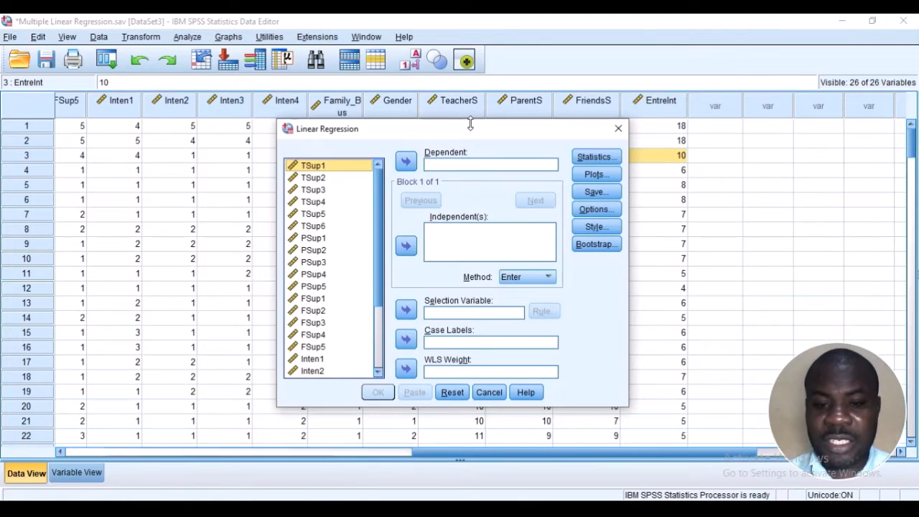
{"action": "left_click_drag", "start_coordinate": [479, 119], "coordinate": [467, 80]}
{"action": "scroll", "coordinate": [338, 146], "scroll_direction": "down", "scroll_amount": 3}
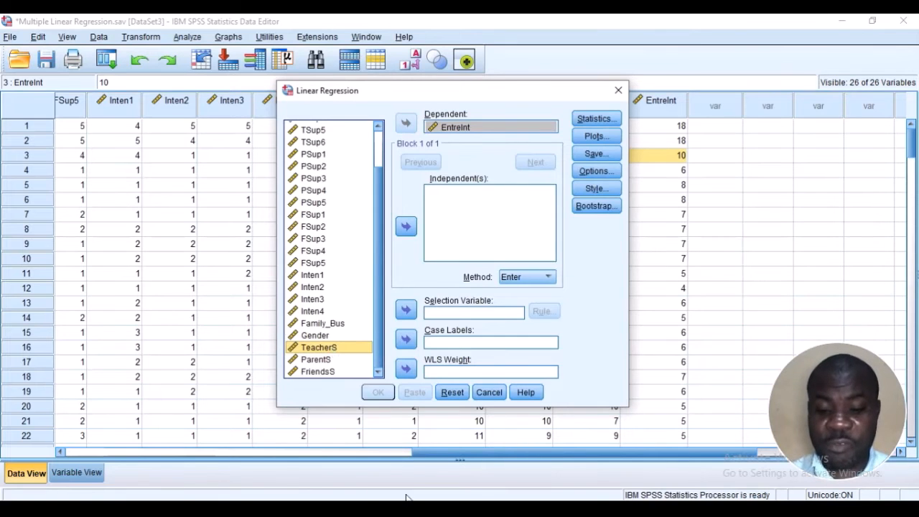
Switch to the Word document and examine the Support and Entrepreneurial Intentions boxes in the Figure 1 conceptual model
{"action": "left_click", "coordinate": [477, 334]}
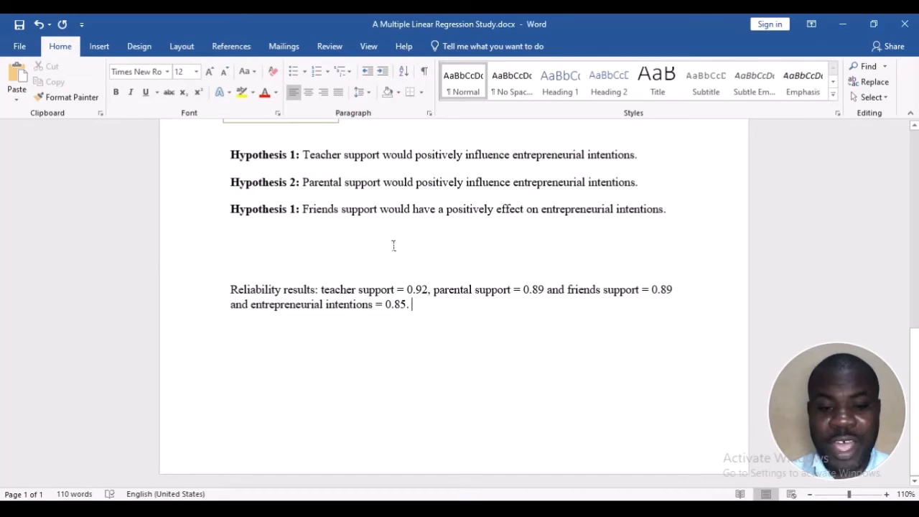
{"action": "scroll", "coordinate": [394, 244], "scroll_direction": "up", "scroll_amount": 10}
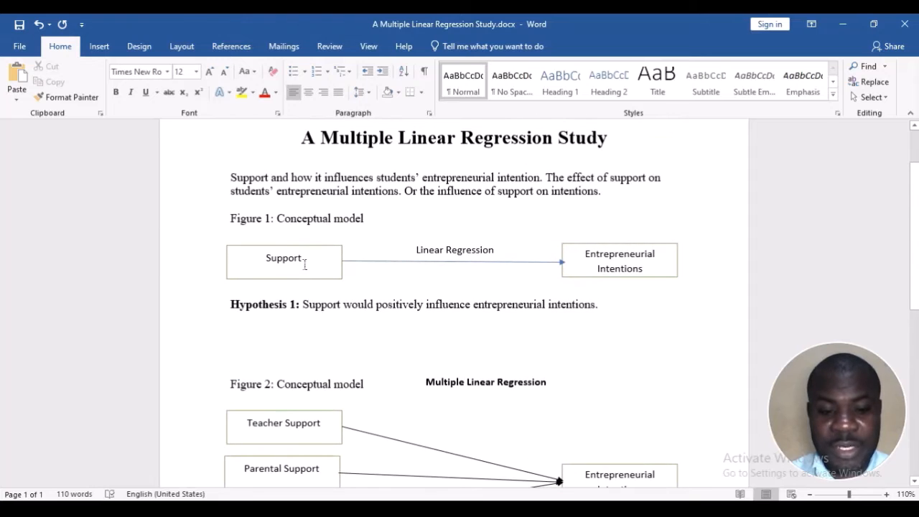
{"action": "left_click", "coordinate": [304, 262]}
{"action": "left_click", "coordinate": [629, 244]}
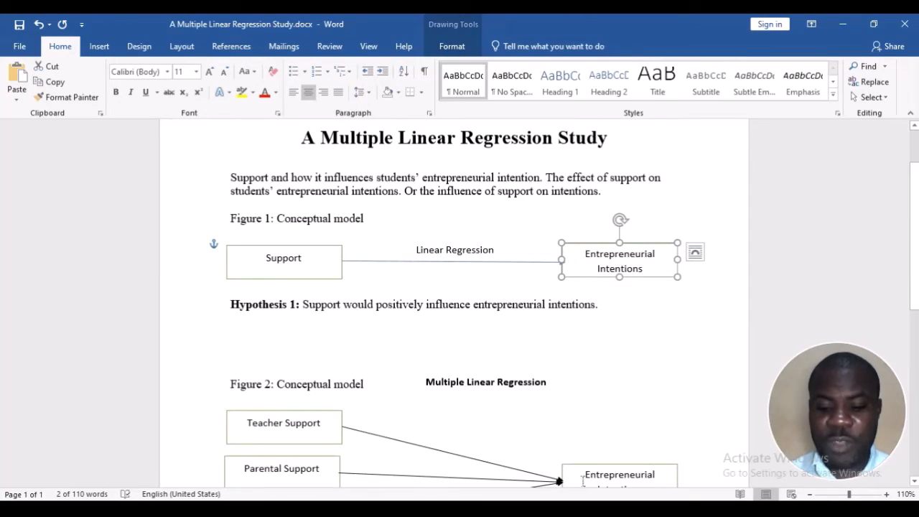
Switch back to the SPSS Data Editor and add TeacherS as an independent variable in the Linear Regression dialog
{"action": "left_click", "coordinate": [441, 511]}
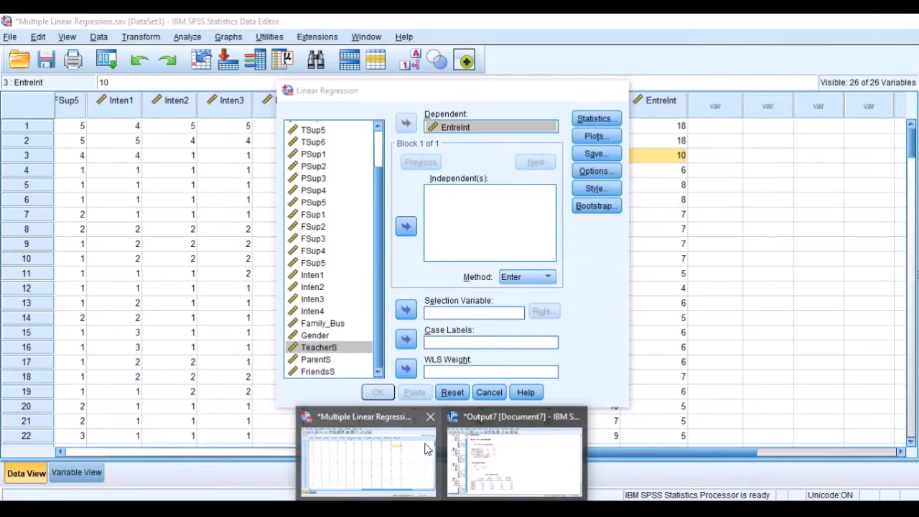
{"action": "left_click", "coordinate": [425, 449]}
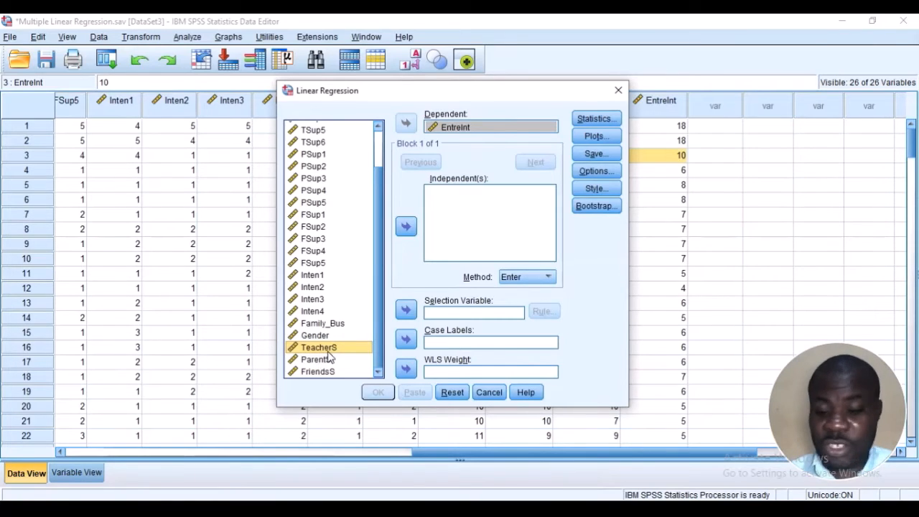
{"action": "left_click", "coordinate": [405, 226]}
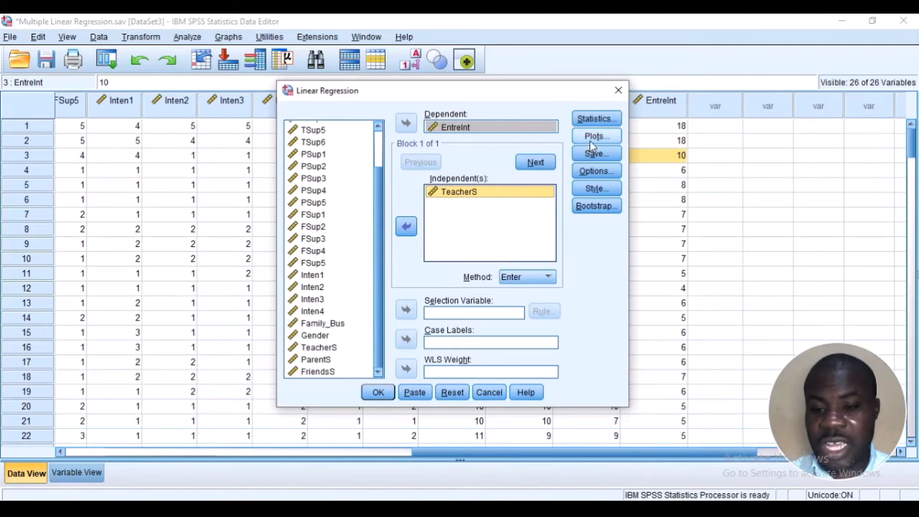
Request confidence intervals, R squared change and collinearity diagnostics in the regression statistics
{"action": "left_click", "coordinate": [597, 120]}
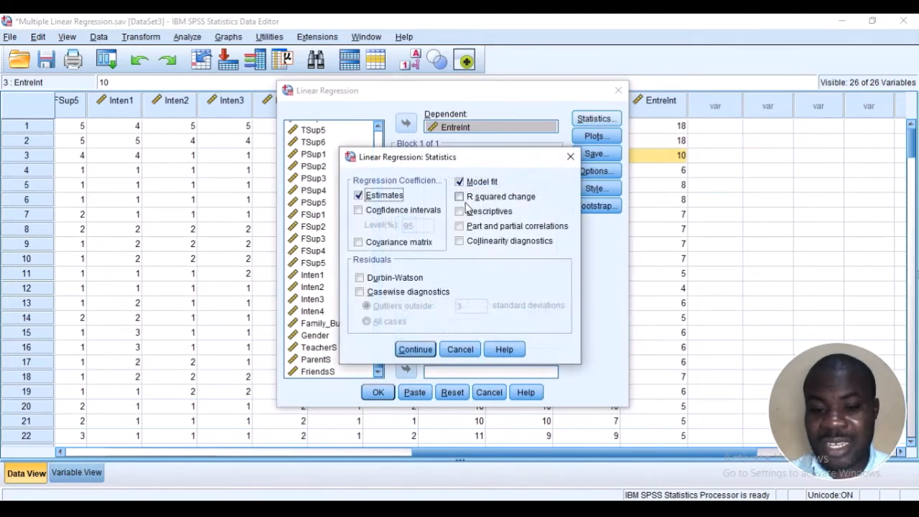
{"action": "left_click", "coordinate": [423, 210]}
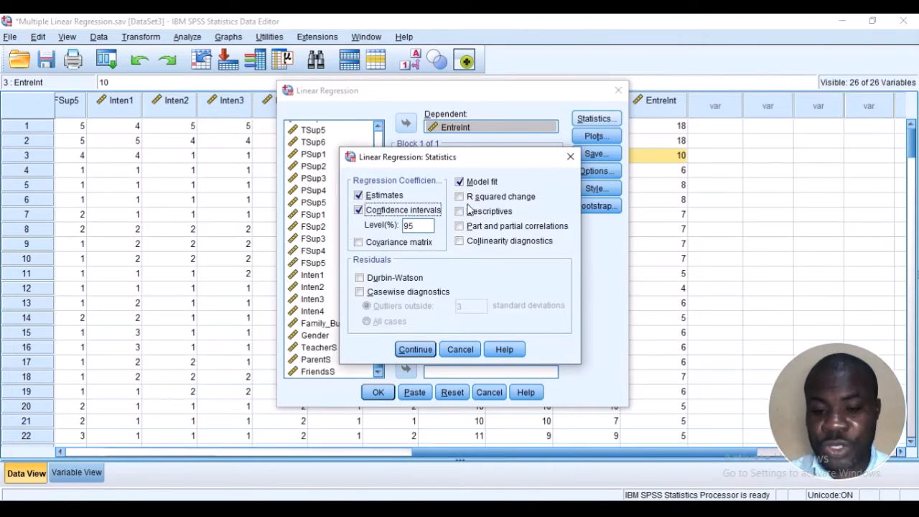
{"action": "left_click", "coordinate": [460, 197]}
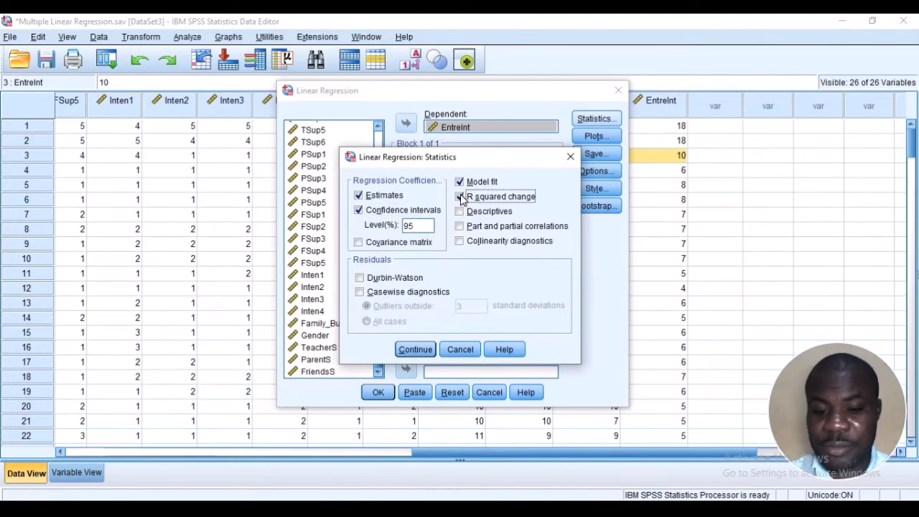
{"action": "left_click", "coordinate": [460, 242]}
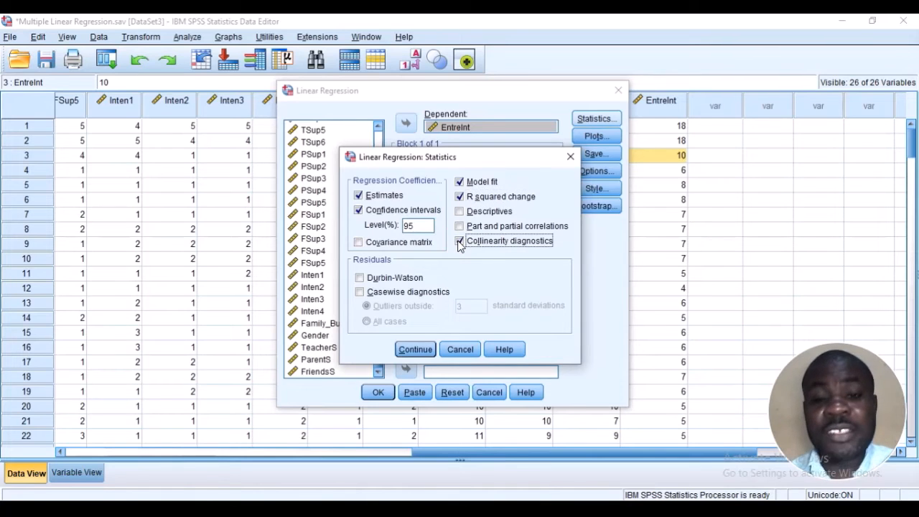
{"action": "left_click", "coordinate": [414, 349]}
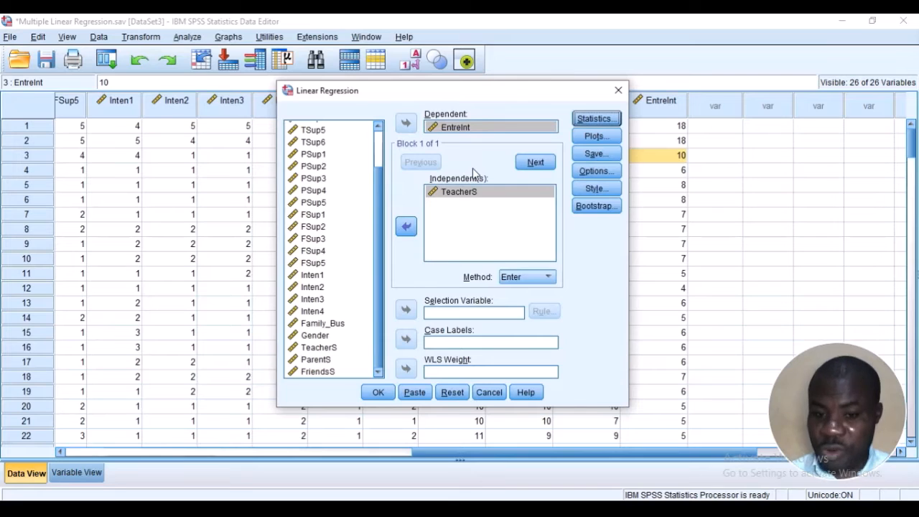
Add ParentS and FriendsS to the independent variables of the regression
{"action": "left_click", "coordinate": [323, 371]}
{"action": "left_click", "coordinate": [332, 360]}
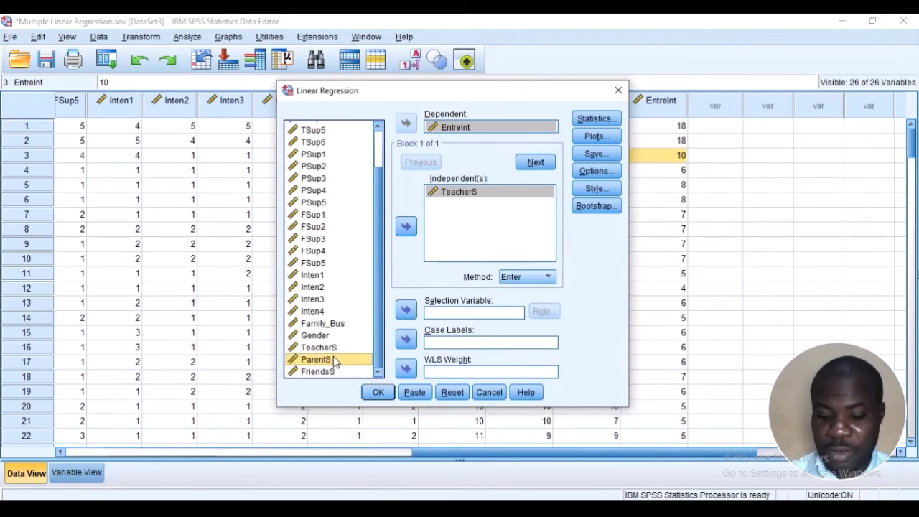
{"action": "key", "text": "shift+Down"}
{"action": "left_click", "coordinate": [406, 228]}
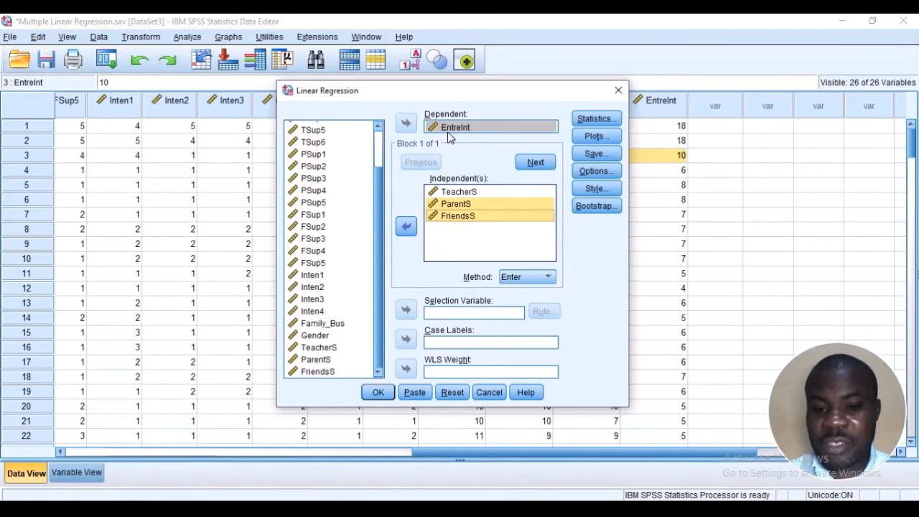
Add Family_Bus and Gender as independent variables and reorder the list so Gender comes first and Family_Bus second
{"action": "left_click", "coordinate": [322, 323]}
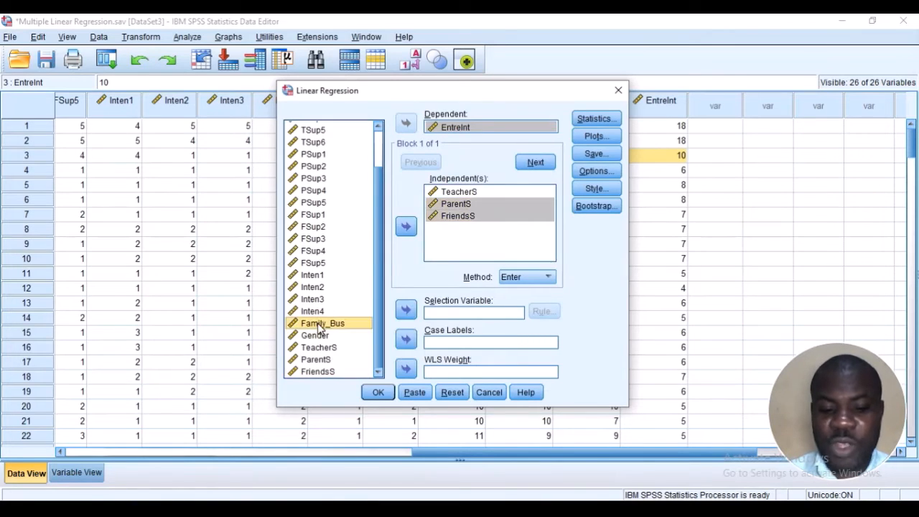
{"action": "left_click", "coordinate": [406, 227]}
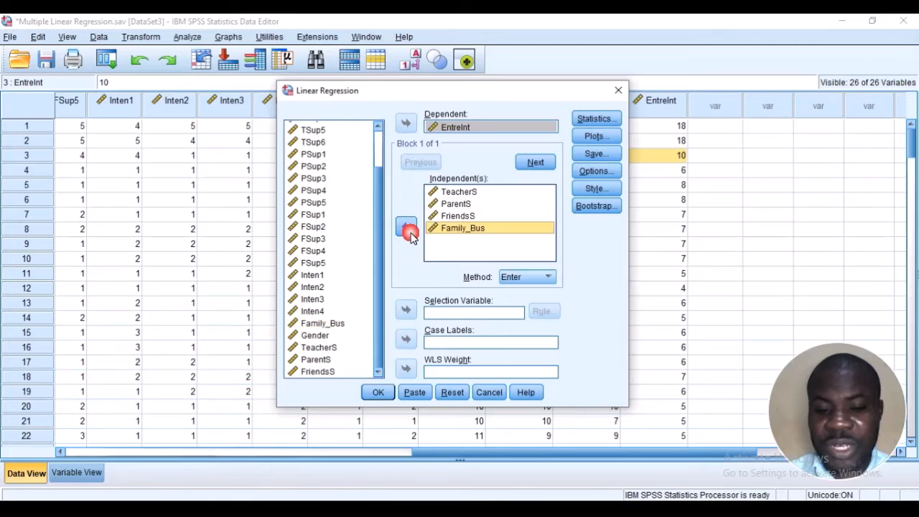
{"action": "left_click", "coordinate": [320, 335]}
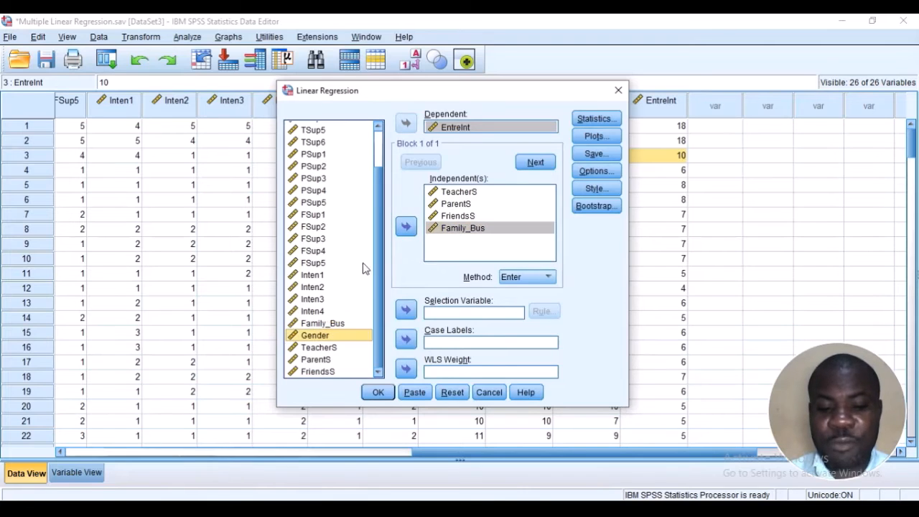
{"action": "left_click", "coordinate": [405, 227]}
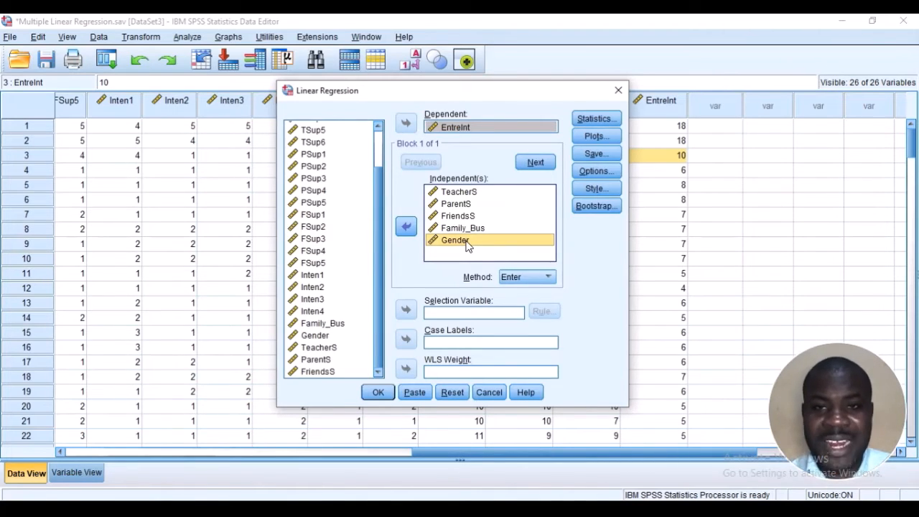
{"action": "left_click_drag", "start_coordinate": [466, 246], "coordinate": [460, 188]}
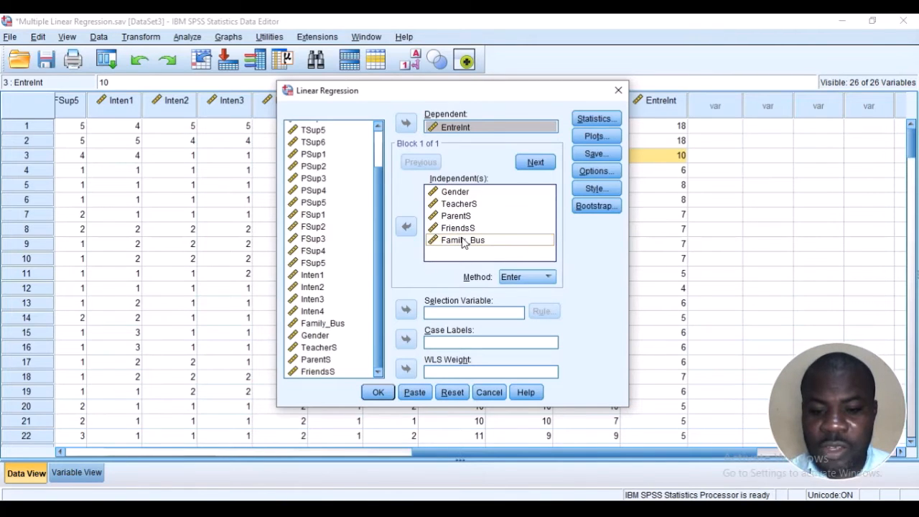
{"action": "left_click_drag", "start_coordinate": [465, 241], "coordinate": [462, 206]}
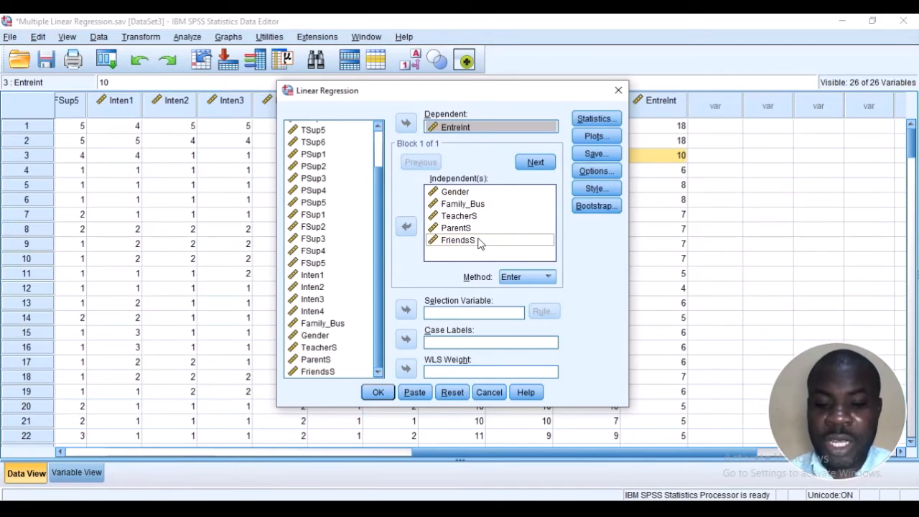
Review the selected regression statistics, keep them and run the linear regression
{"action": "left_click", "coordinate": [595, 120]}
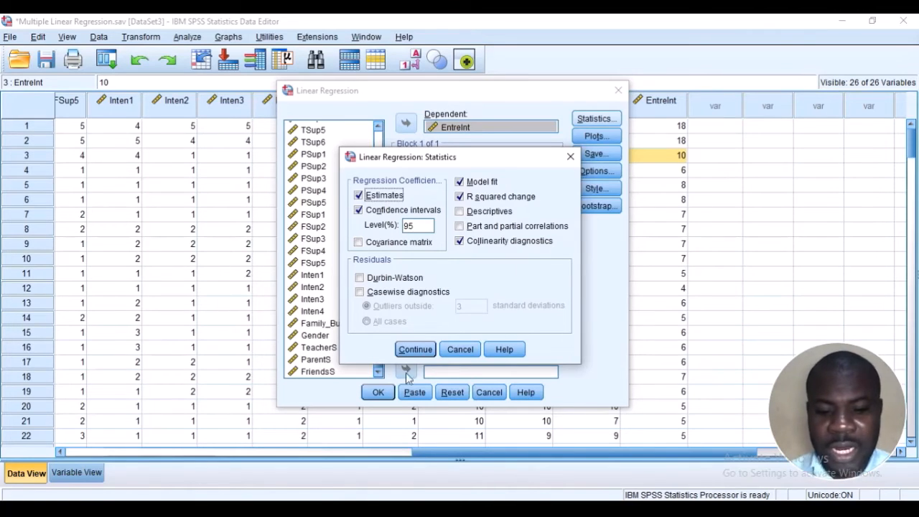
{"action": "left_click", "coordinate": [412, 350]}
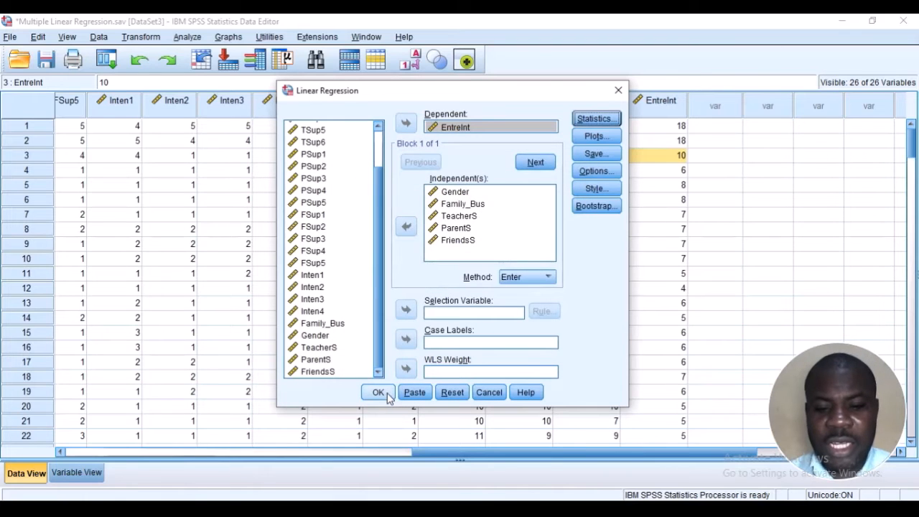
{"action": "left_click", "coordinate": [386, 394]}
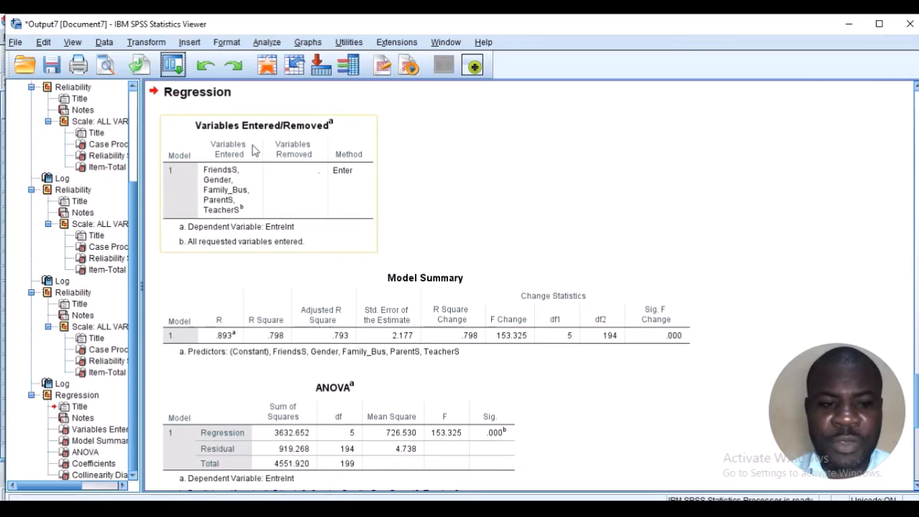
Examine the regression output from Variables Entered/Removed and Model Summary through the ANOVA and Coefficients tables
{"action": "scroll", "coordinate": [373, 259], "scroll_direction": "down", "scroll_amount": 2}
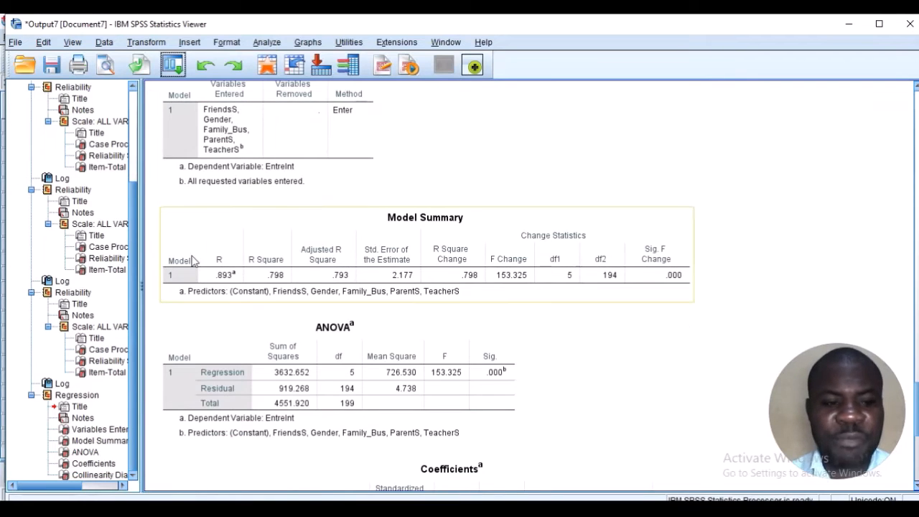
{"action": "scroll", "coordinate": [208, 248], "scroll_direction": "up", "scroll_amount": 2}
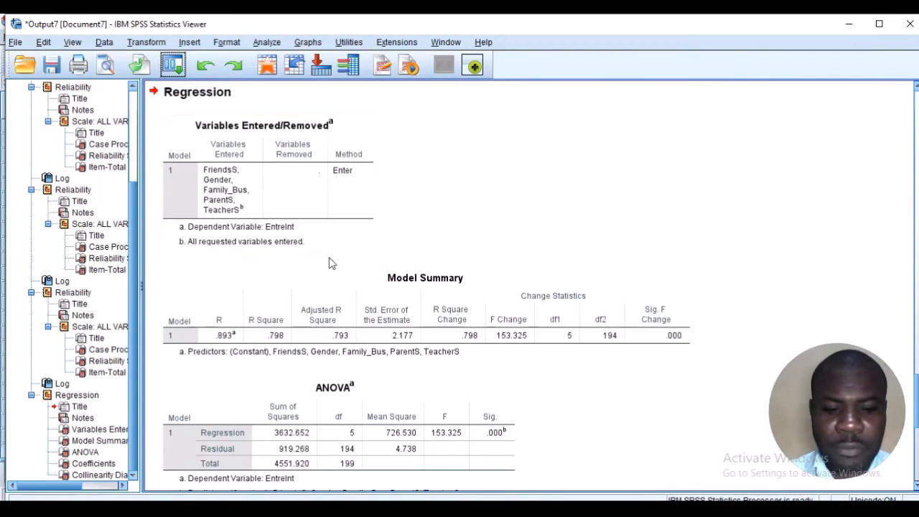
{"action": "scroll", "coordinate": [328, 263], "scroll_direction": "down", "scroll_amount": 2}
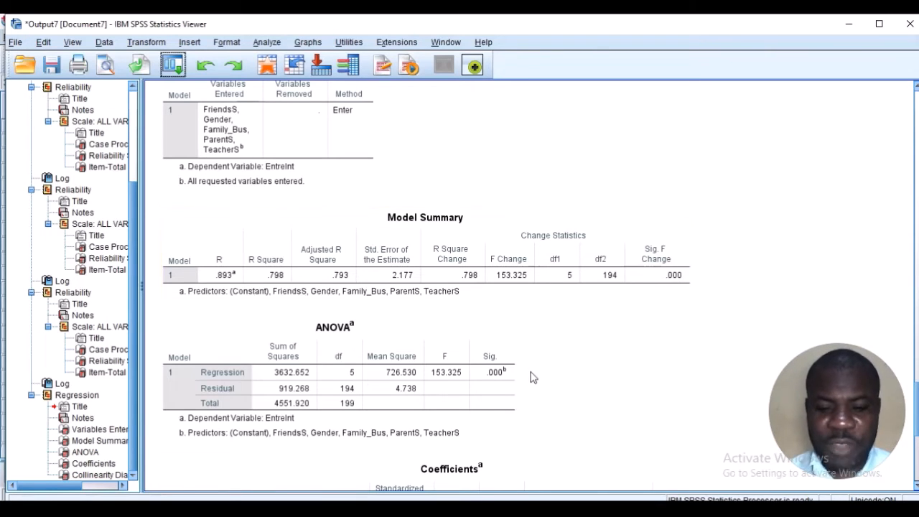
{"action": "scroll", "coordinate": [537, 370], "scroll_direction": "down", "scroll_amount": 3}
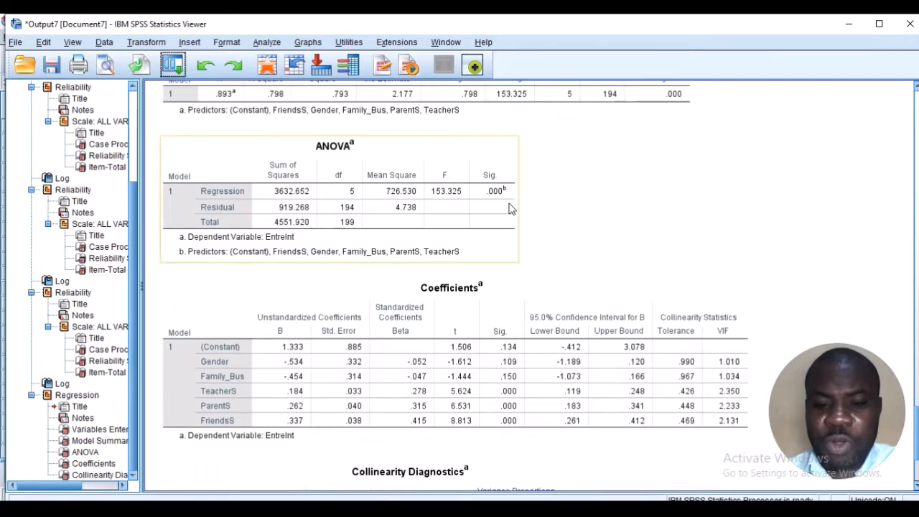
Examine the Model Summary, ANOVA, Coefficients and Collinearity Diagnostics tables of the regression output
{"action": "scroll", "coordinate": [508, 207], "scroll_direction": "down", "scroll_amount": 3}
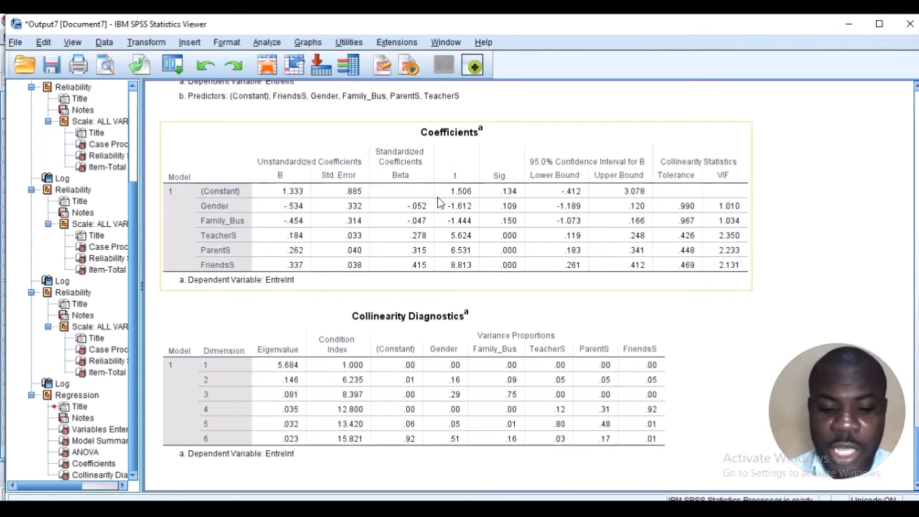
{"action": "scroll", "coordinate": [439, 202], "scroll_direction": "up", "scroll_amount": 5}
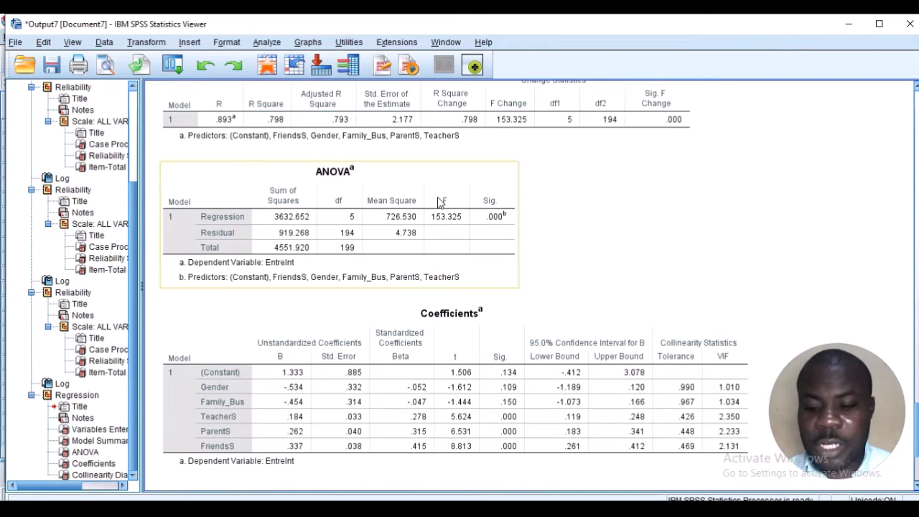
{"action": "scroll", "coordinate": [438, 201], "scroll_direction": "up", "scroll_amount": 3}
{"action": "scroll", "coordinate": [438, 201], "scroll_direction": "down", "scroll_amount": 3}
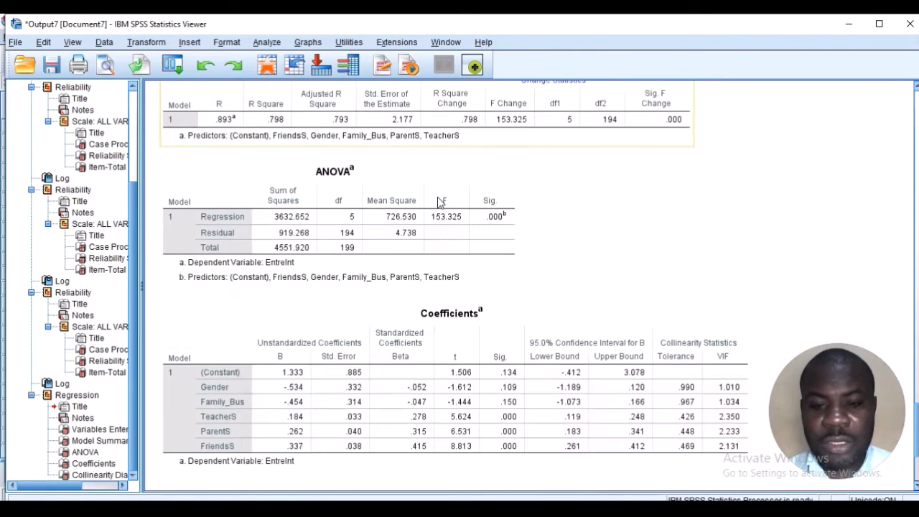
{"action": "scroll", "coordinate": [438, 201], "scroll_direction": "up", "scroll_amount": 3}
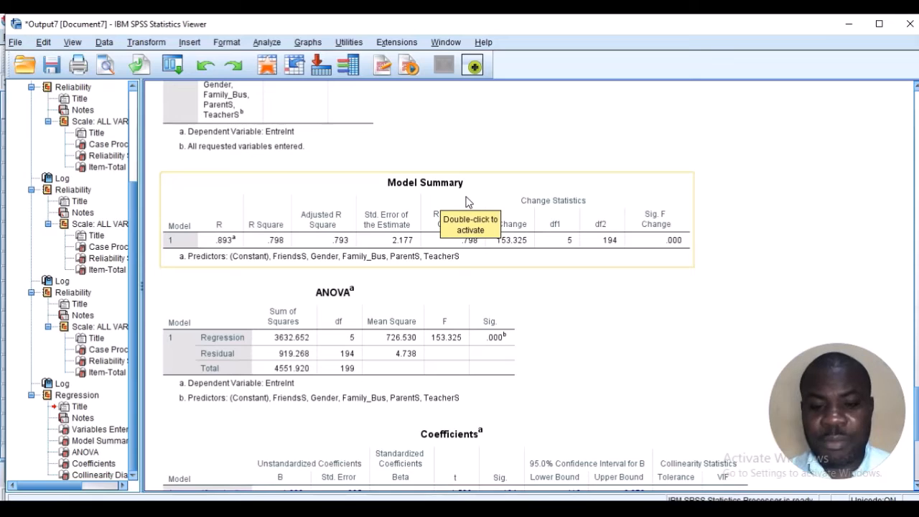
{"action": "left_click", "coordinate": [467, 202]}
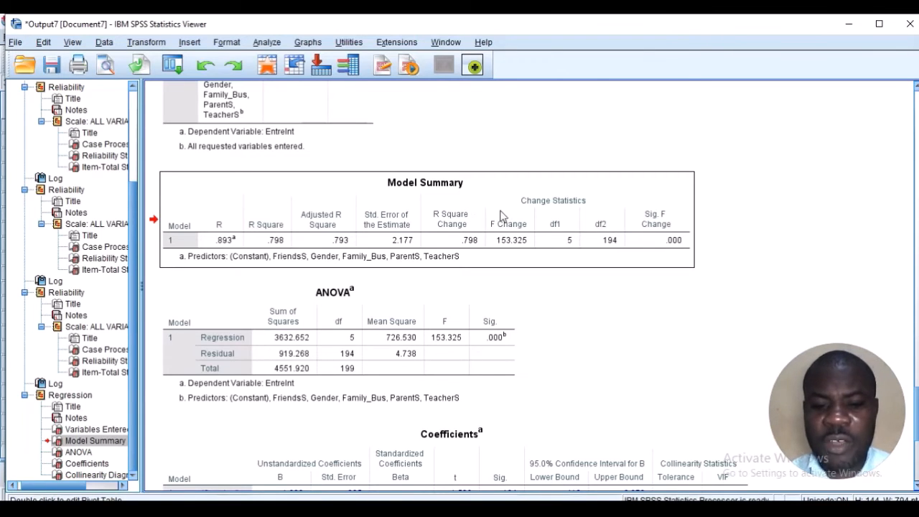
{"action": "left_click", "coordinate": [464, 188]}
{"action": "scroll", "coordinate": [463, 185], "scroll_direction": "down", "scroll_amount": 3}
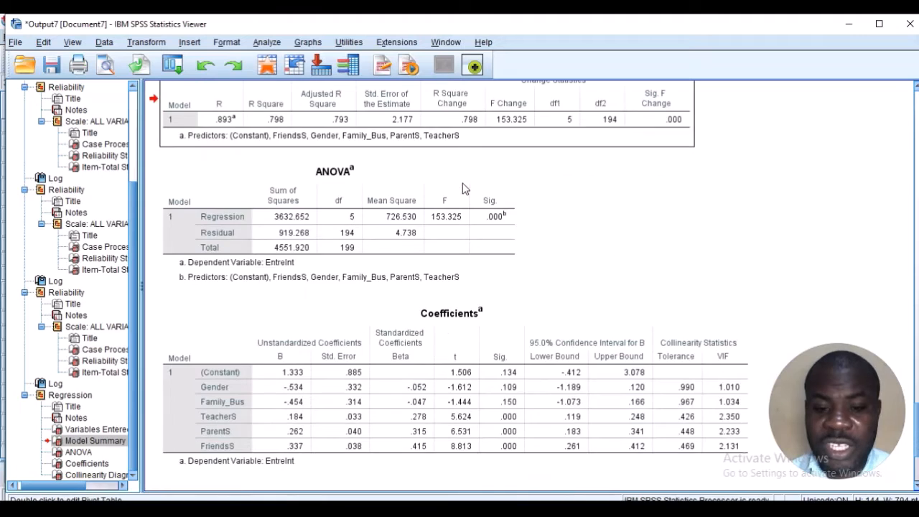
{"action": "left_click", "coordinate": [465, 188]}
{"action": "scroll", "coordinate": [466, 191], "scroll_direction": "down", "scroll_amount": 3}
{"action": "left_click", "coordinate": [475, 231]}
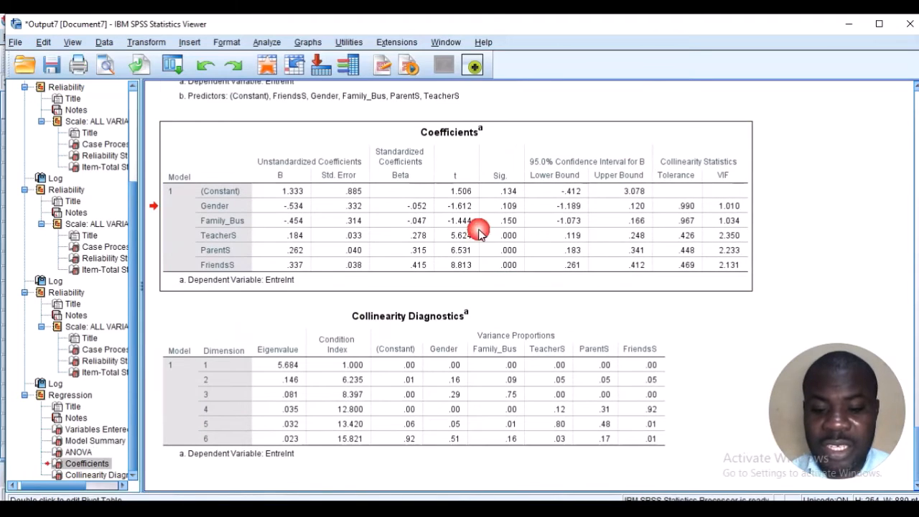
{"action": "scroll", "coordinate": [479, 236], "scroll_direction": "up", "scroll_amount": 3}
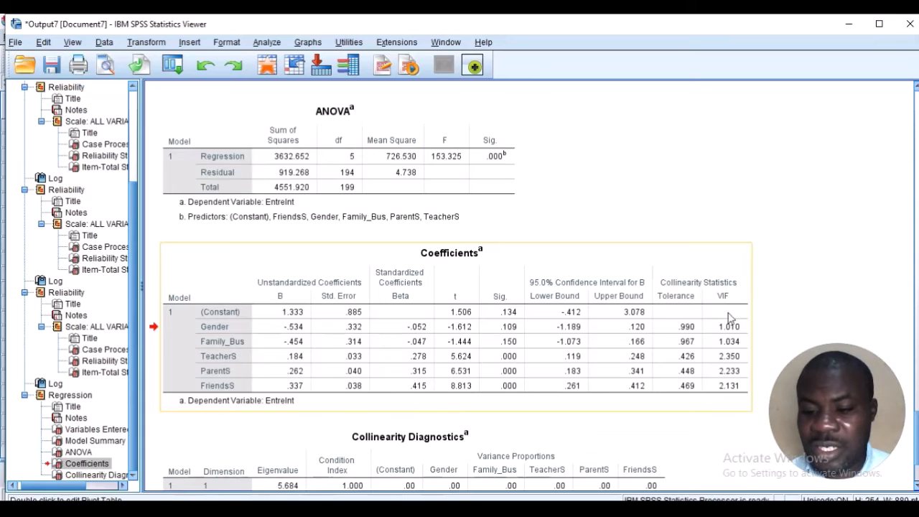
{"action": "scroll", "coordinate": [641, 309], "scroll_direction": "down", "scroll_amount": 1}
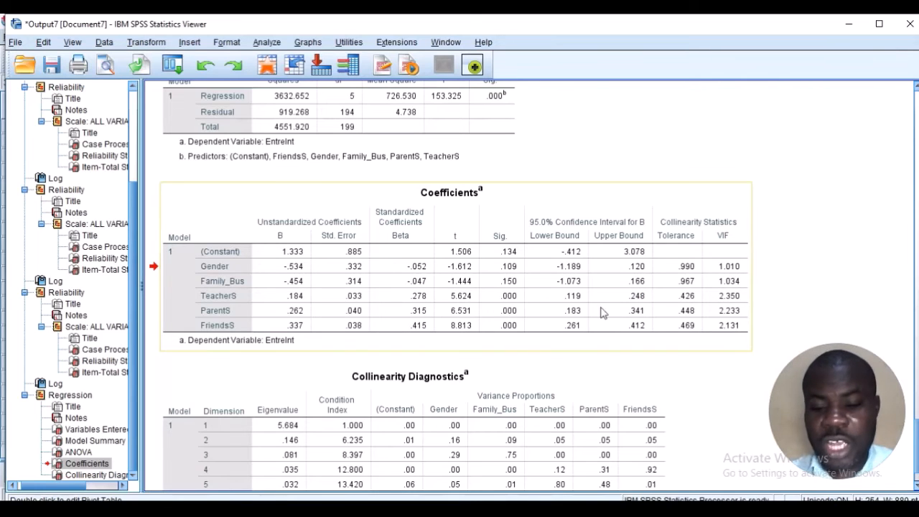
Copy the Coefficients table from the regression output
{"action": "left_click", "coordinate": [576, 311]}
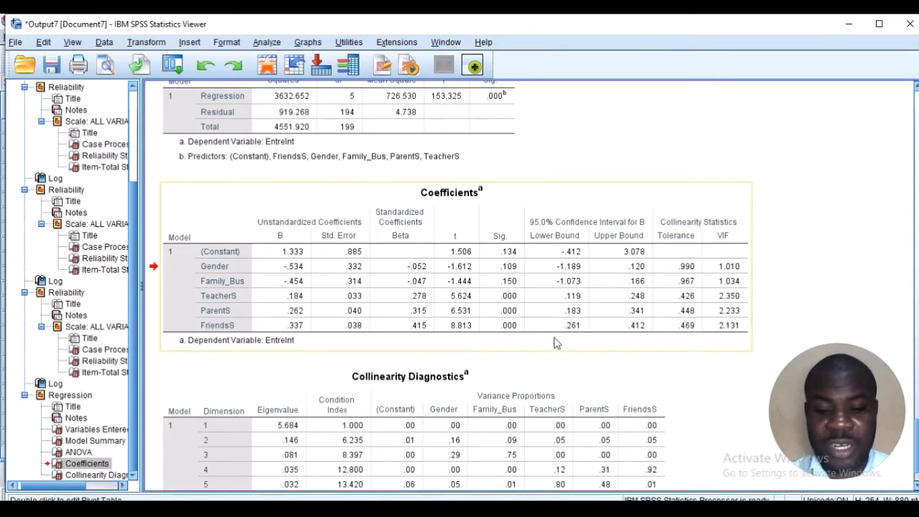
{"action": "right_click", "coordinate": [475, 204]}
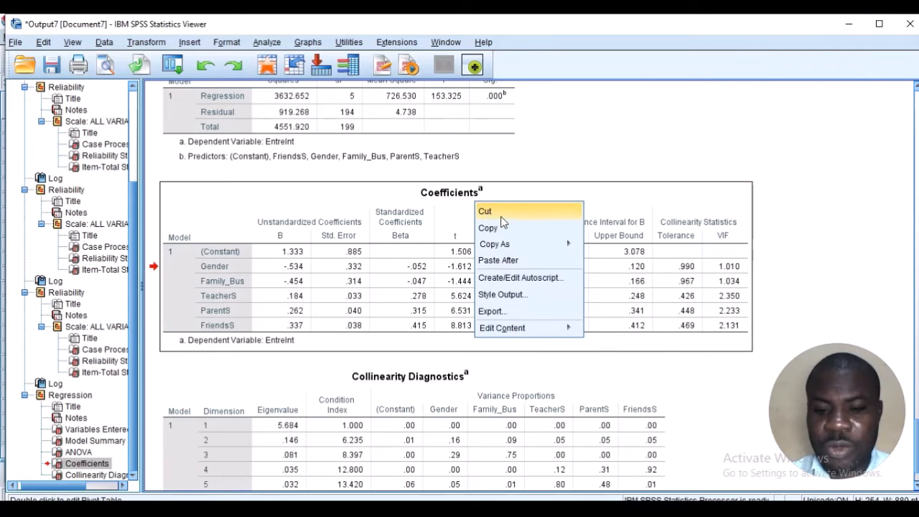
{"action": "left_click", "coordinate": [500, 212]}
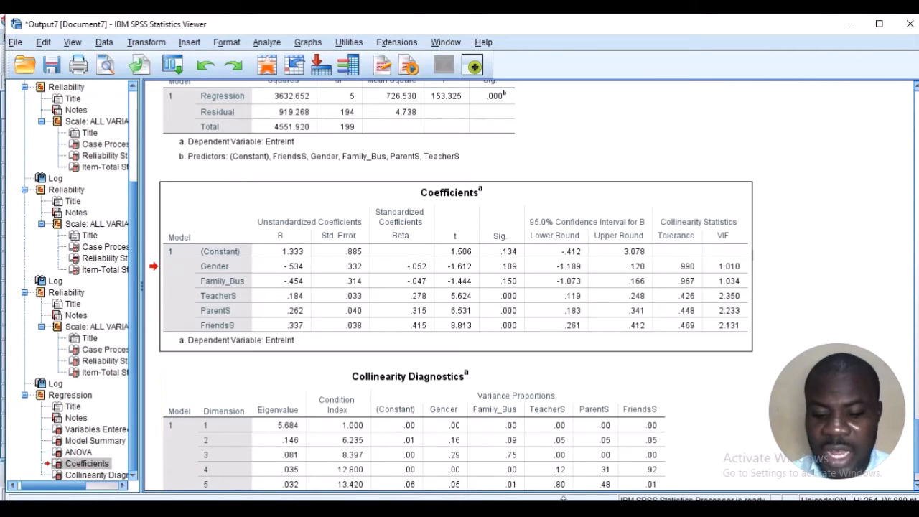
Switch to the Word study document and add blank lines after the reliability results paragraph until a second page begins
{"action": "key", "text": "alt+Tab"}
{"action": "scroll", "coordinate": [498, 387], "scroll_direction": "down", "scroll_amount": 5}
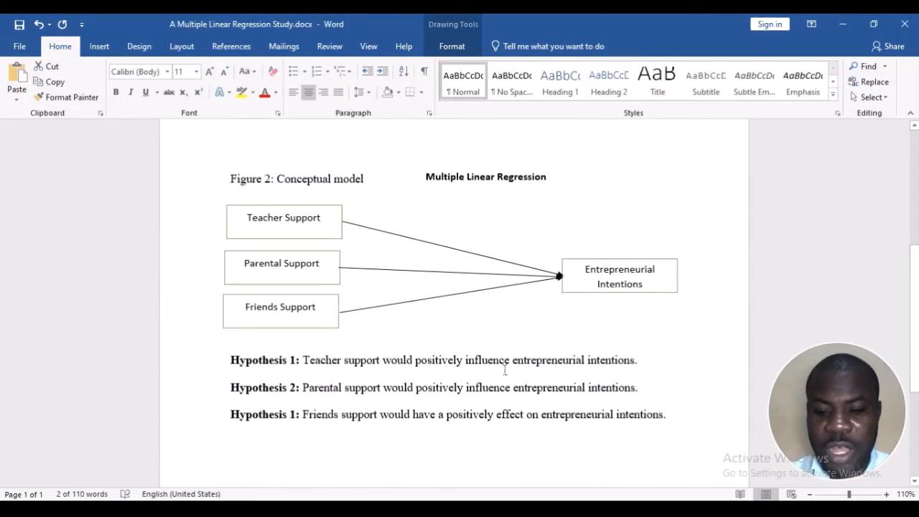
{"action": "left_click", "coordinate": [507, 367]}
{"action": "scroll", "coordinate": [424, 369], "scroll_direction": "down", "scroll_amount": 4}
{"action": "scroll", "coordinate": [389, 354], "scroll_direction": "down", "scroll_amount": 1}
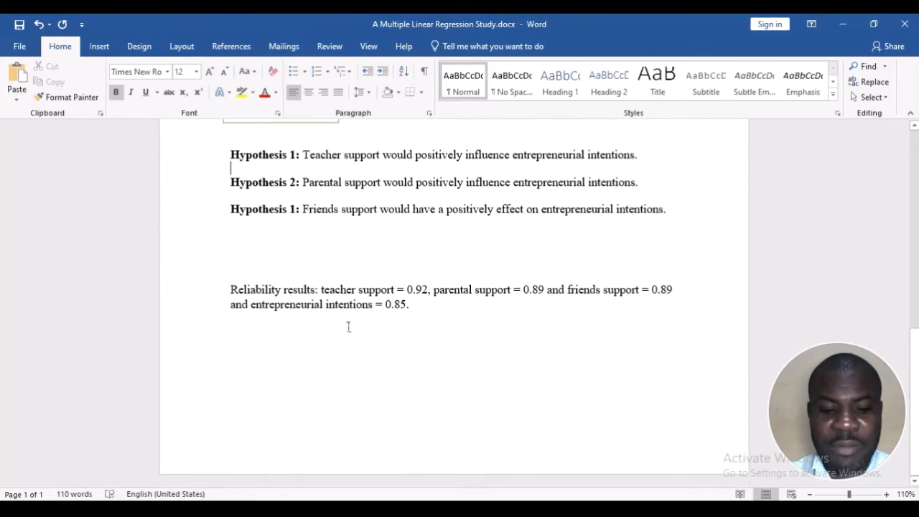
{"action": "left_click", "coordinate": [349, 326]}
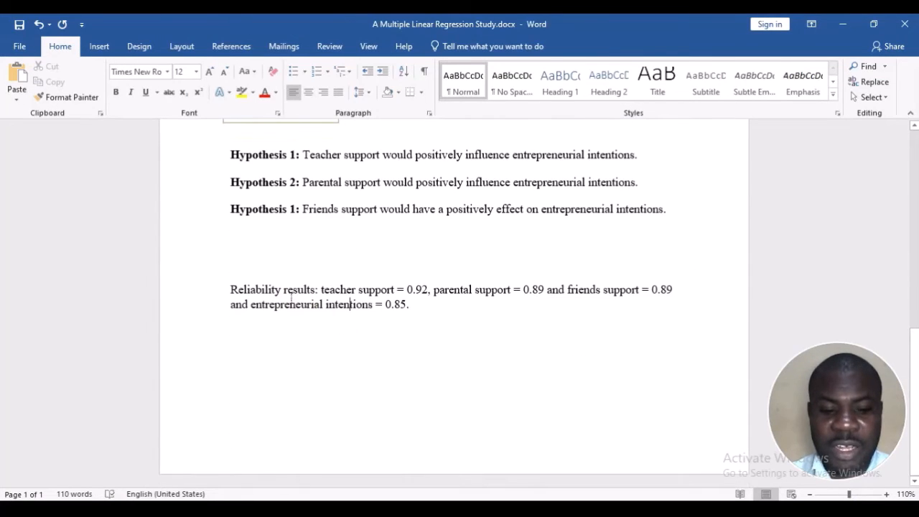
{"action": "left_click", "coordinate": [219, 292]}
{"action": "left_click", "coordinate": [229, 296]}
{"action": "left_click", "coordinate": [239, 337]}
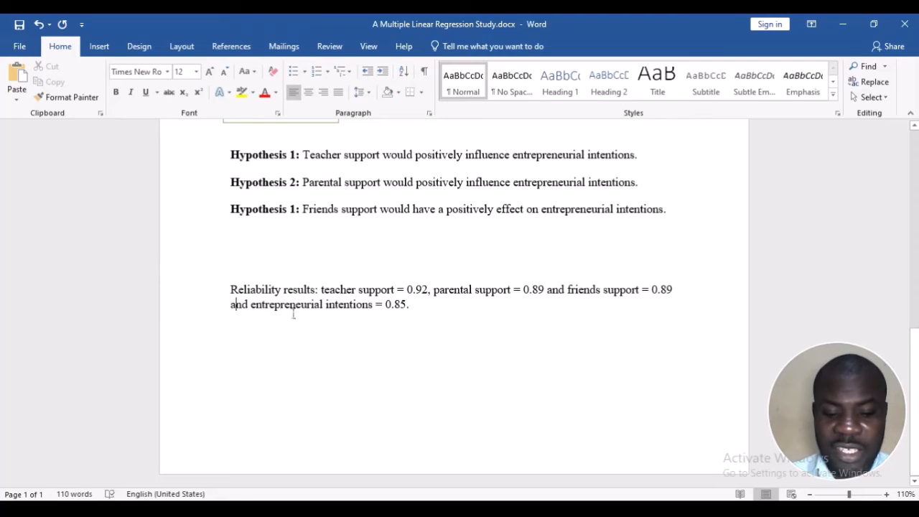
{"action": "left_click", "coordinate": [458, 312]}
{"action": "key", "text": "Return"}
{"action": "key", "text": "Return"}
{"action": "key", "text": "Return"}
{"action": "key", "text": "Return"}
{"action": "key", "text": "Return"}
{"action": "key", "text": "Return"}
{"action": "key", "text": "Return"}
{"action": "key", "text": "Return"}
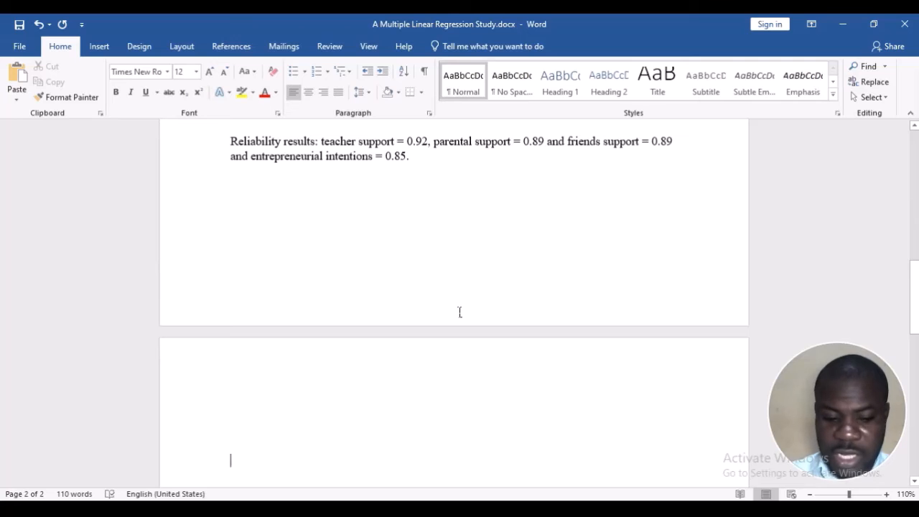
Paste the copied regression output on the second page and add the heading "Results" above the Model Summary table
{"action": "key", "text": "Up"}
{"action": "key", "text": "Up"}
{"action": "key", "text": "Up"}
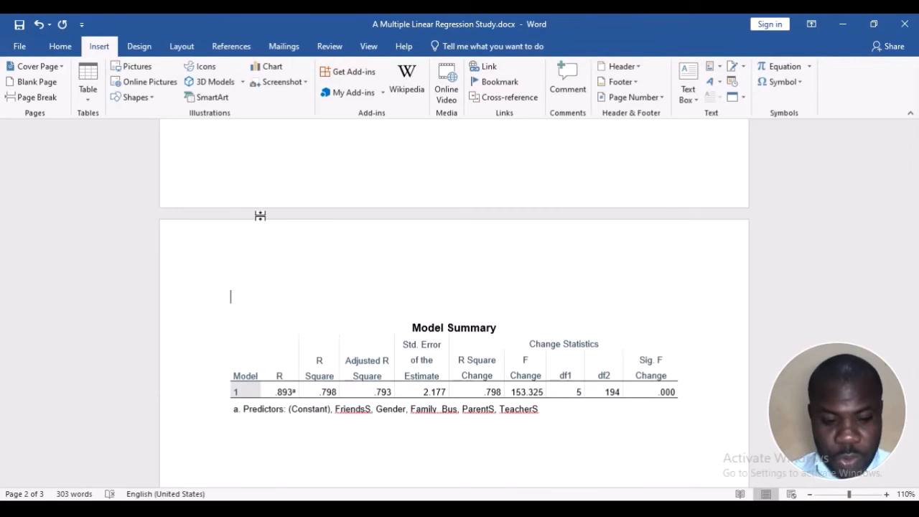
{"action": "type", "text": "Res"}
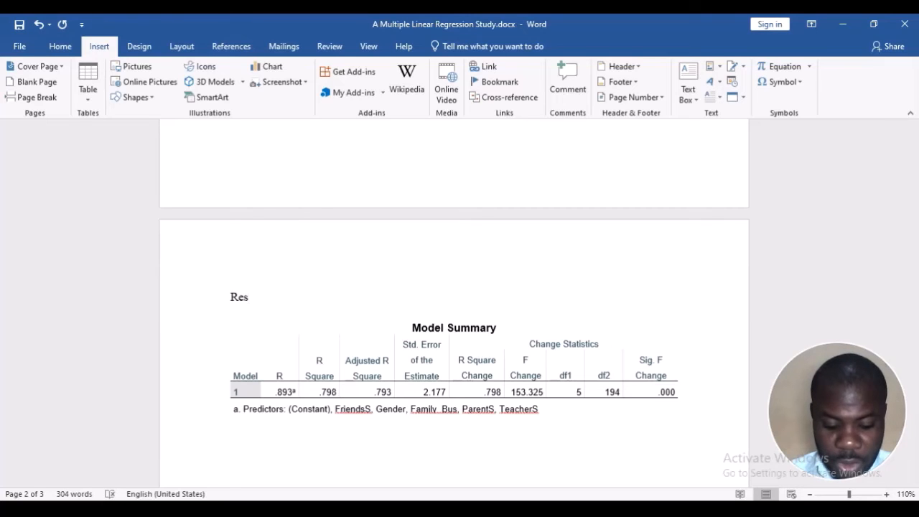
{"action": "type", "text": "ults"}
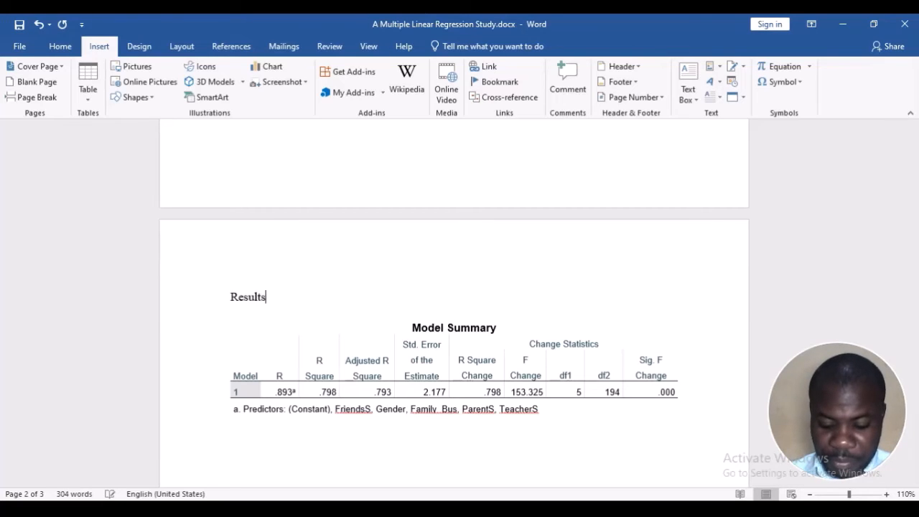
{"action": "key", "text": "Return"}
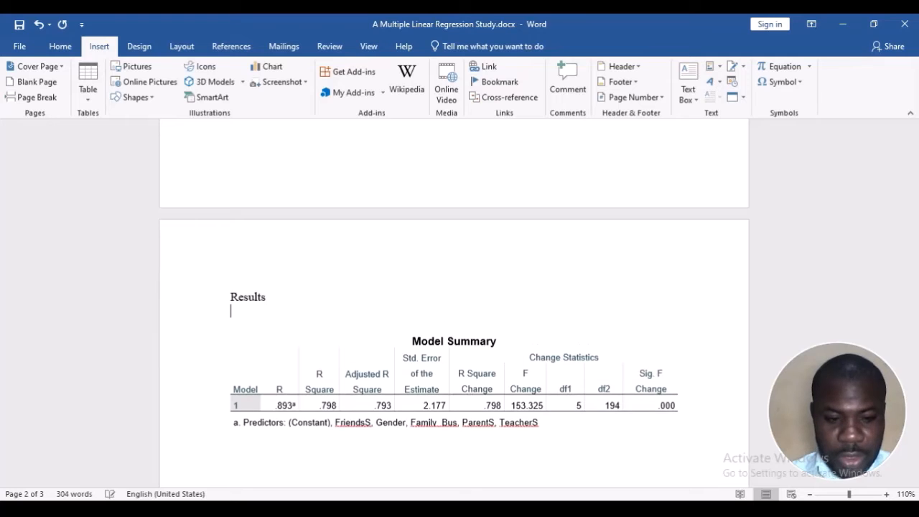
Write below the heading: "To analyze the hypothesis, the researcher employed the multiple linear regression analysis at 95% confidence intervals"
{"action": "type", "text": "The"}
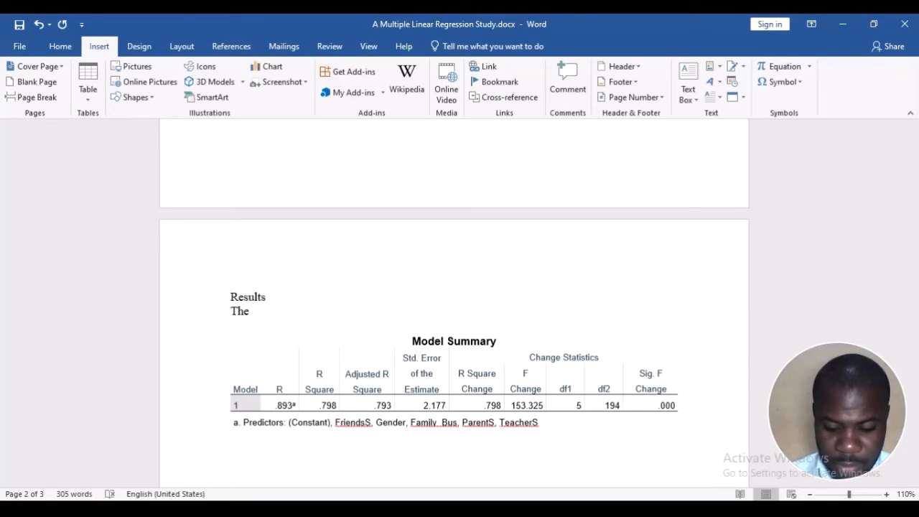
{"action": "key", "text": "BackSpace"}
{"action": "key", "text": "BackSpace"}
{"action": "key", "text": "BackSpace"}
{"action": "type", "text": "o"}
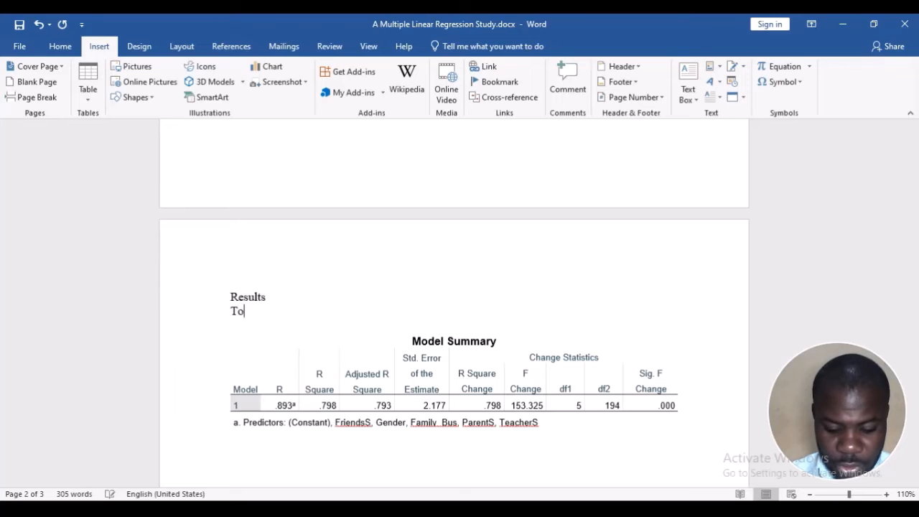
{"action": "type", "text": " analyze the "}
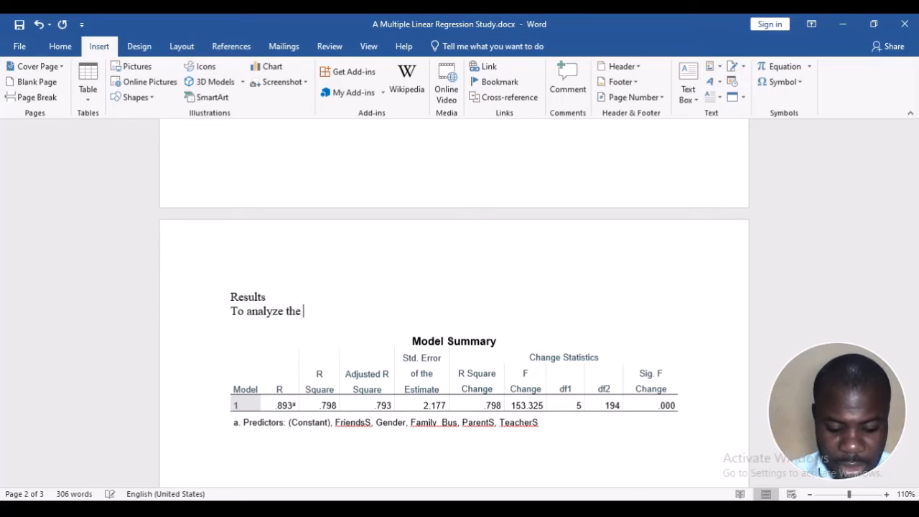
{"action": "type", "text": "hypothesis"}
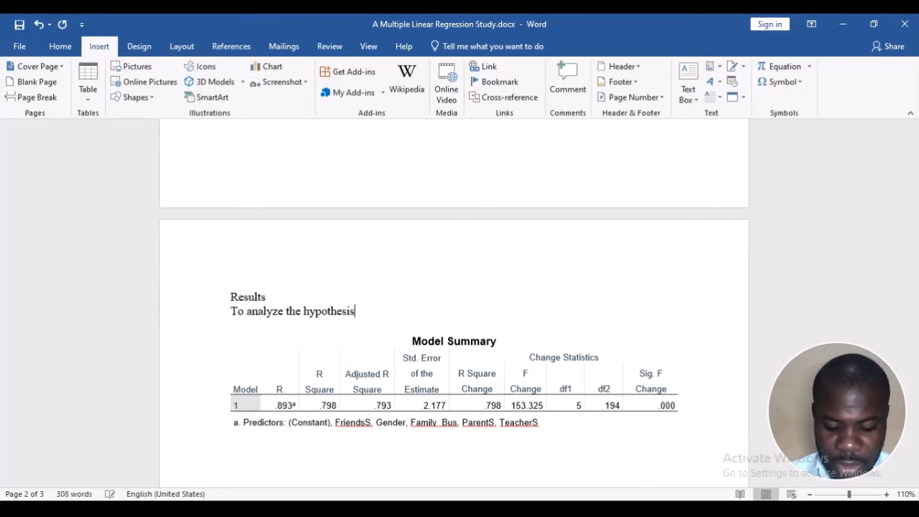
{"action": "type", "text": ", the r"}
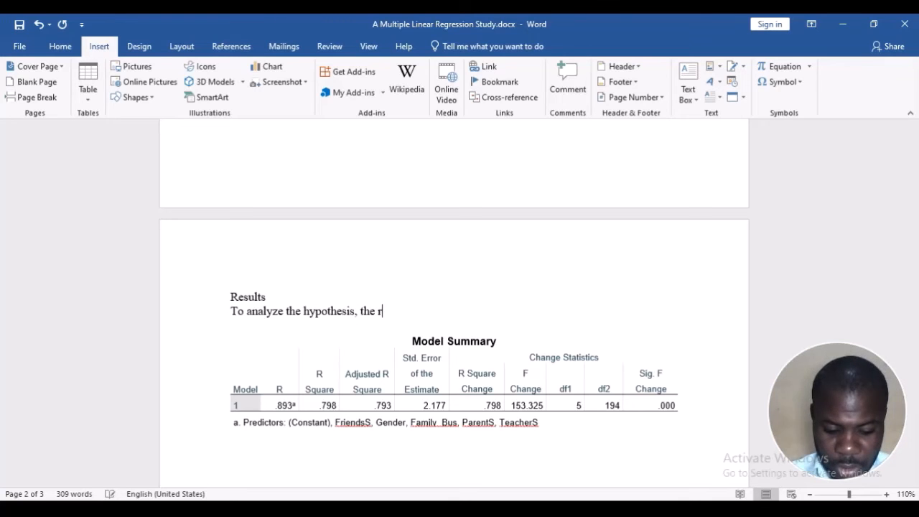
{"action": "type", "text": "esearcher employed"}
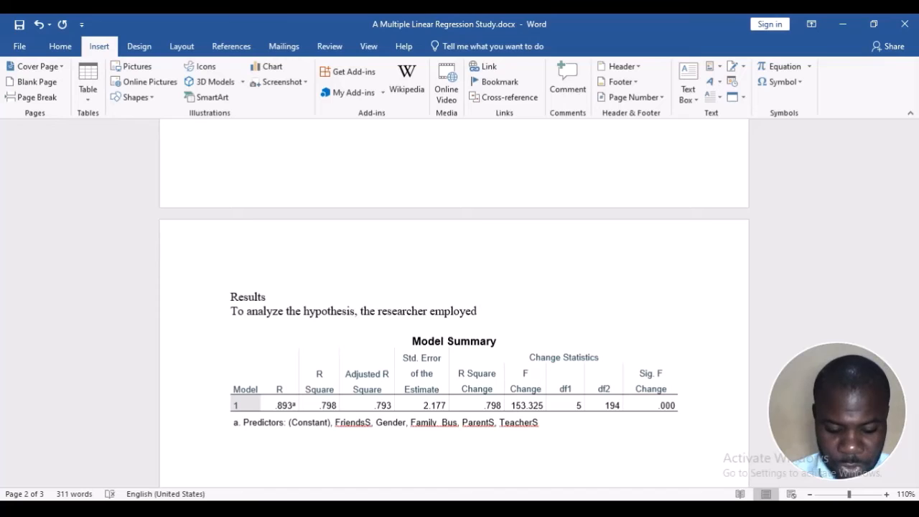
{"action": "type", "text": " the multipl"}
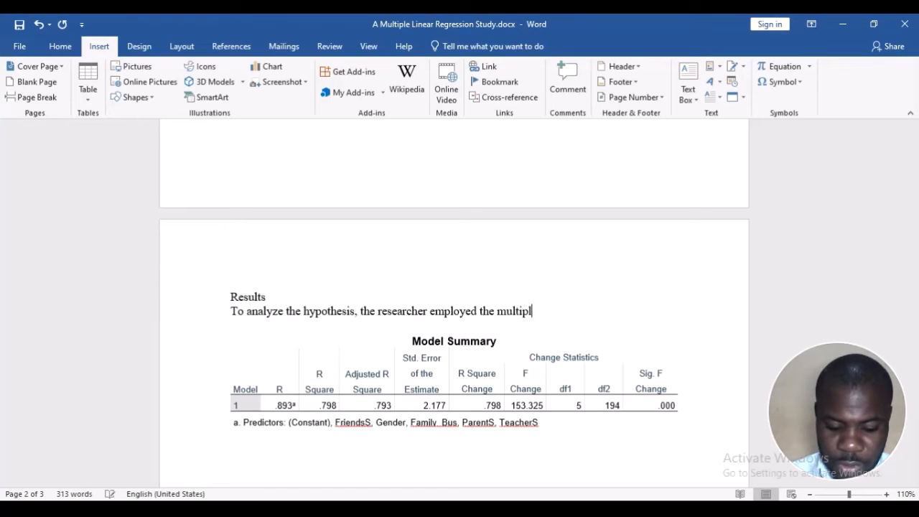
{"action": "type", "text": "e line"}
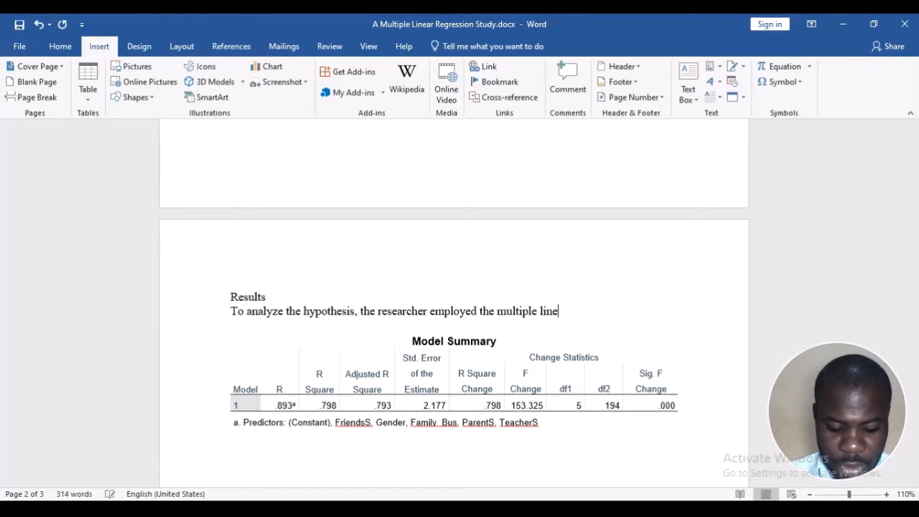
{"action": "type", "text": "ar regression "}
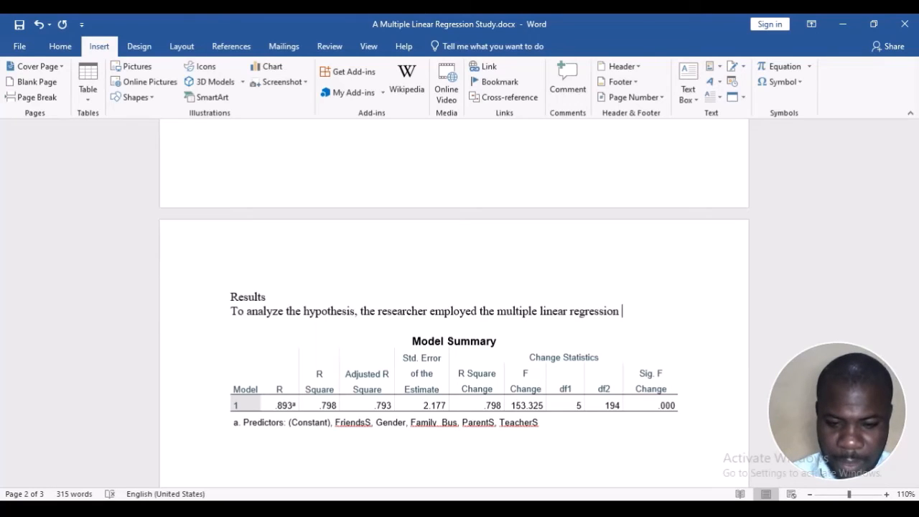
{"action": "type", "text": "analysis "}
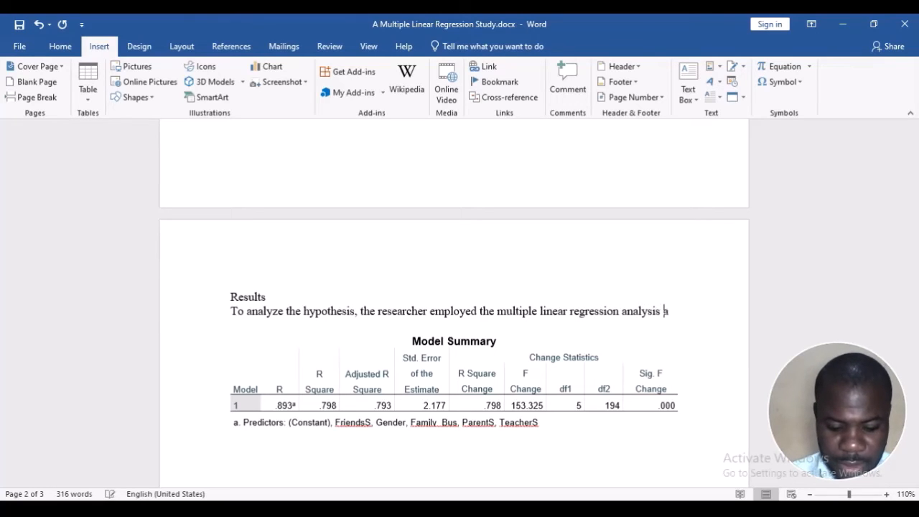
{"action": "type", "text": "at 95% "}
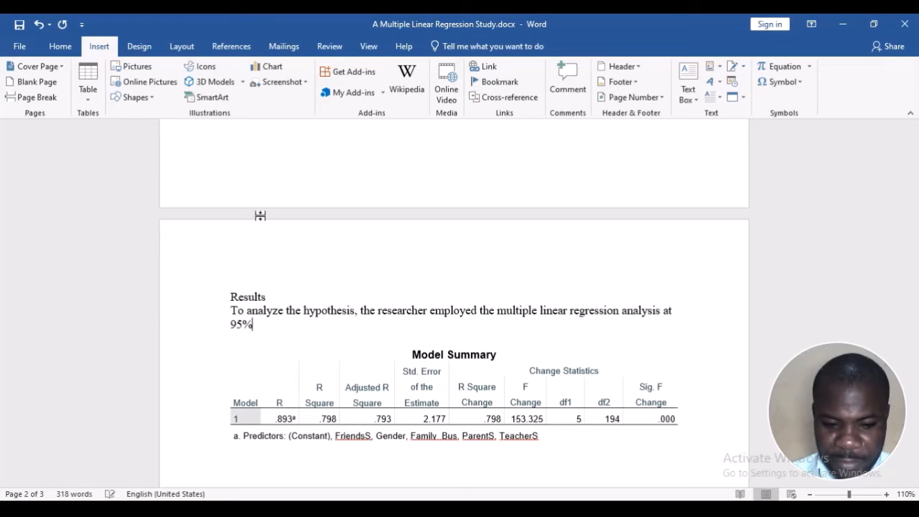
{"action": "type", "text": "con"}
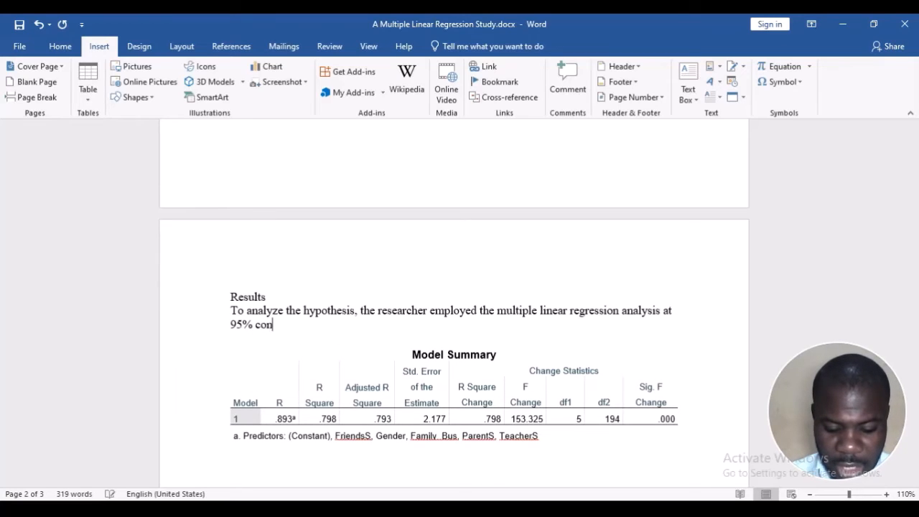
{"action": "type", "text": "fidence intern"}
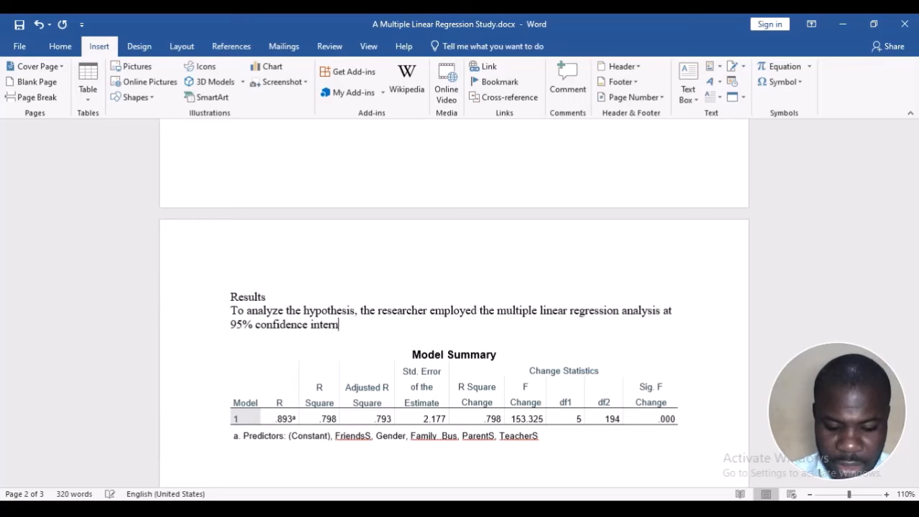
{"action": "key", "text": "BackSpace"}
{"action": "type", "text": "vals"}
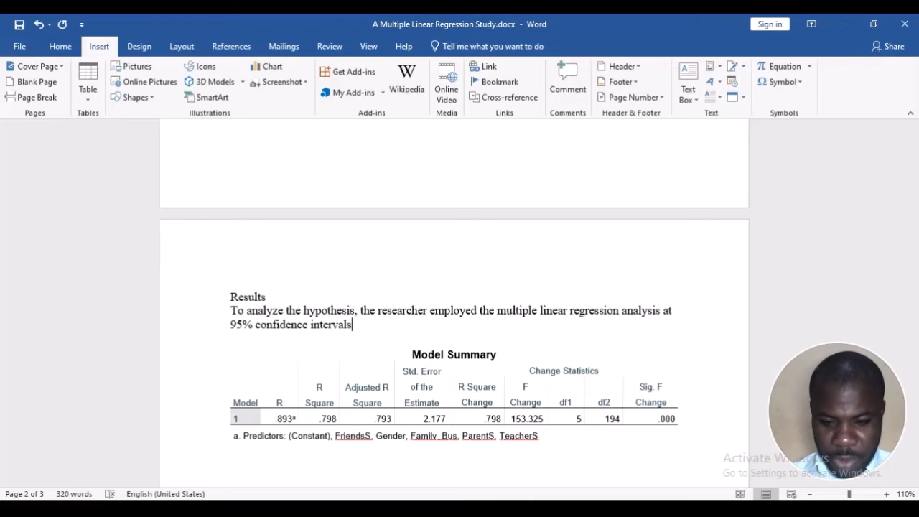
{"action": "type", "text": ". The"}
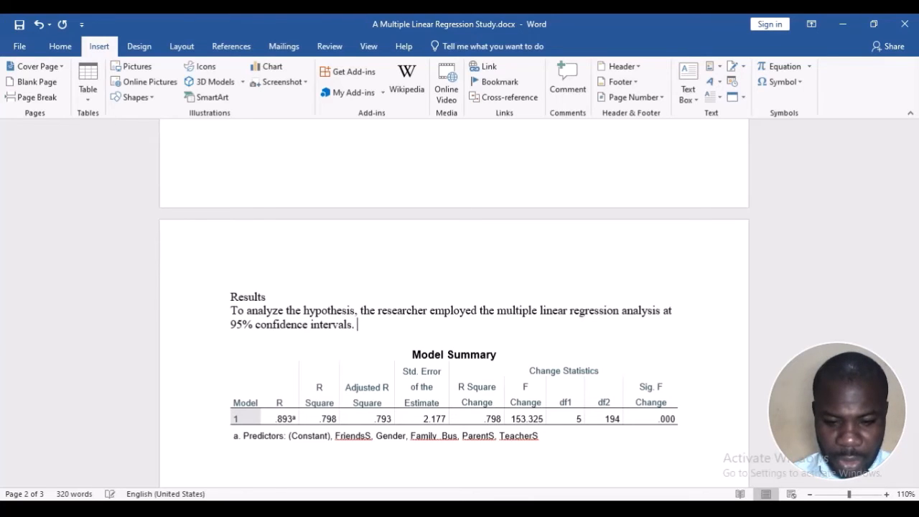
{"action": "type", "text": "anal"}
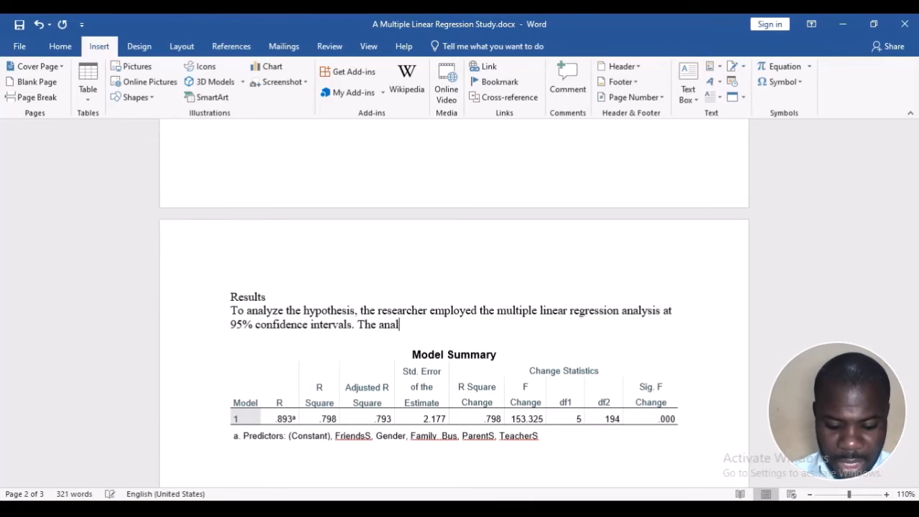
{"action": "type", "text": "ysis sh"}
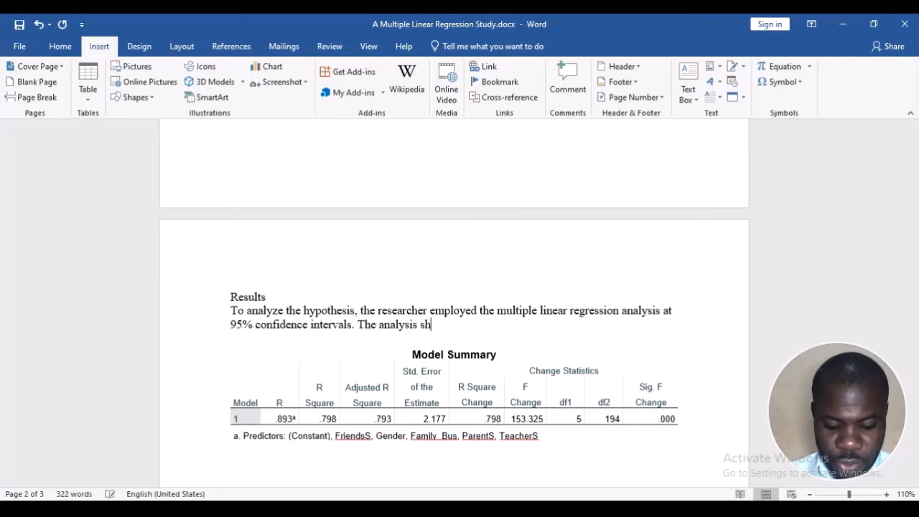
{"action": "type", "text": "owed a good "}
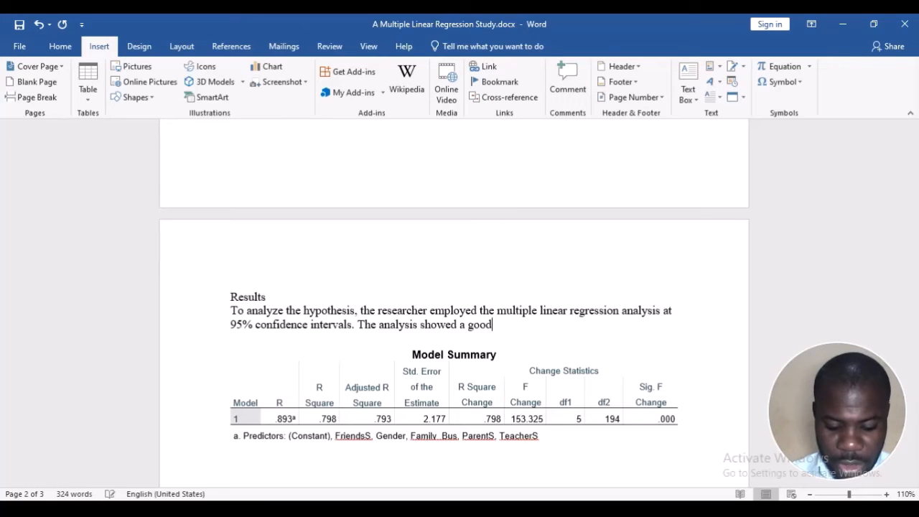
{"action": "type", "text": "model"}
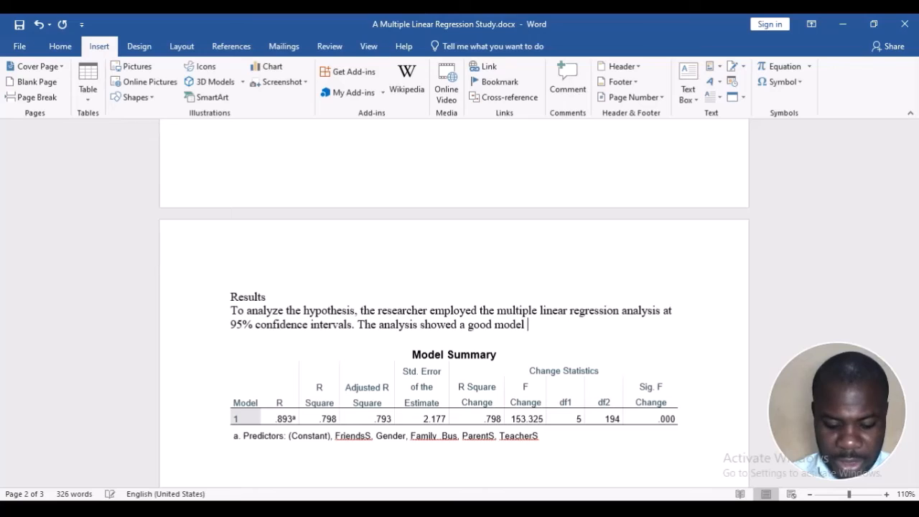
{"action": "type", "text": " fit "}
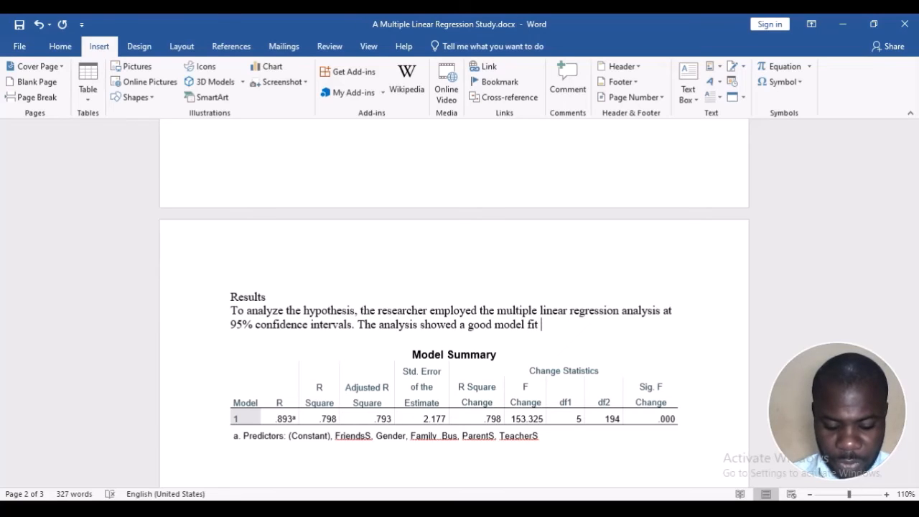
{"action": "type", "text": ": "}
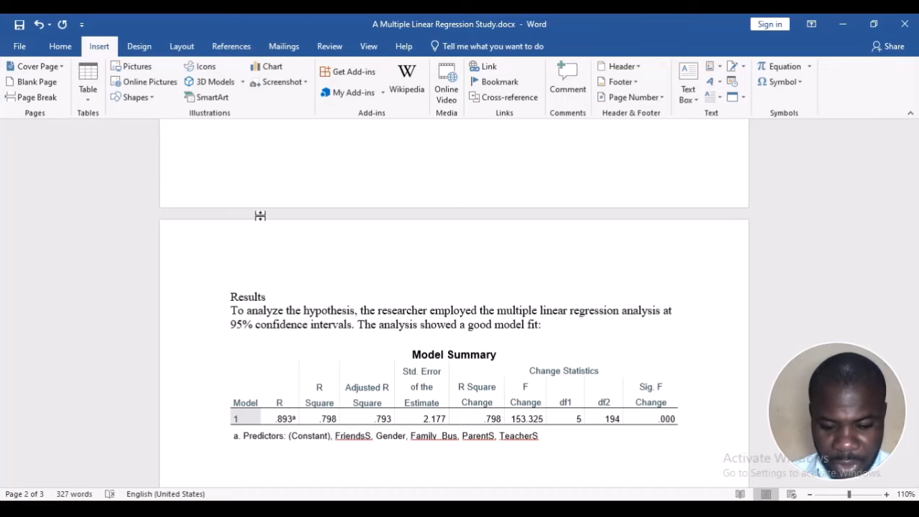
{"action": "type", "text": "F"}
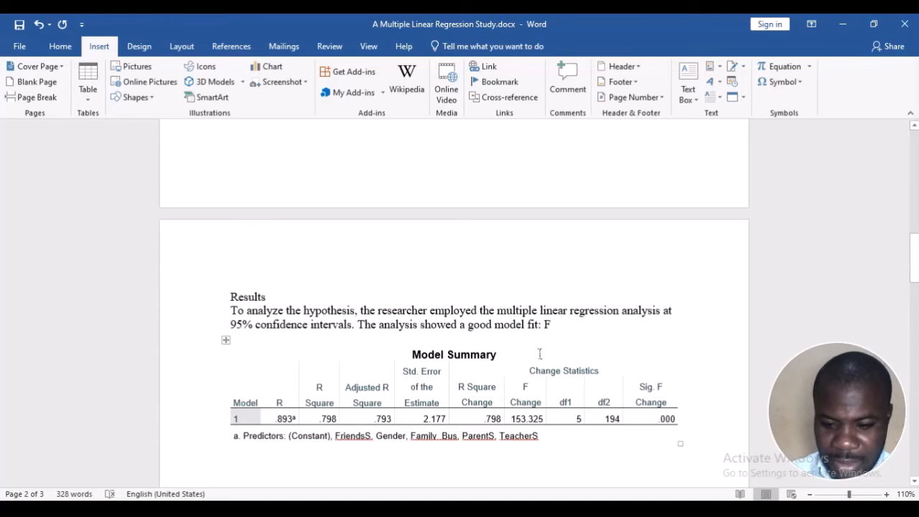
Add the F statistic with the df1 and df2 values from the Model Summary table after the colon as "F(5, 194) ="
{"action": "left_click", "coordinate": [526, 402]}
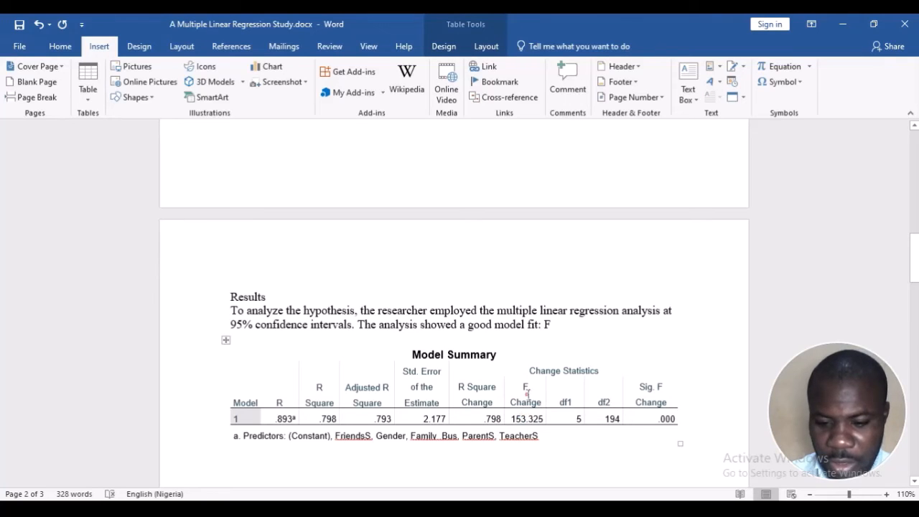
{"action": "left_click", "coordinate": [570, 320]}
{"action": "left_click", "coordinate": [563, 318]}
{"action": "type", "text": "("}
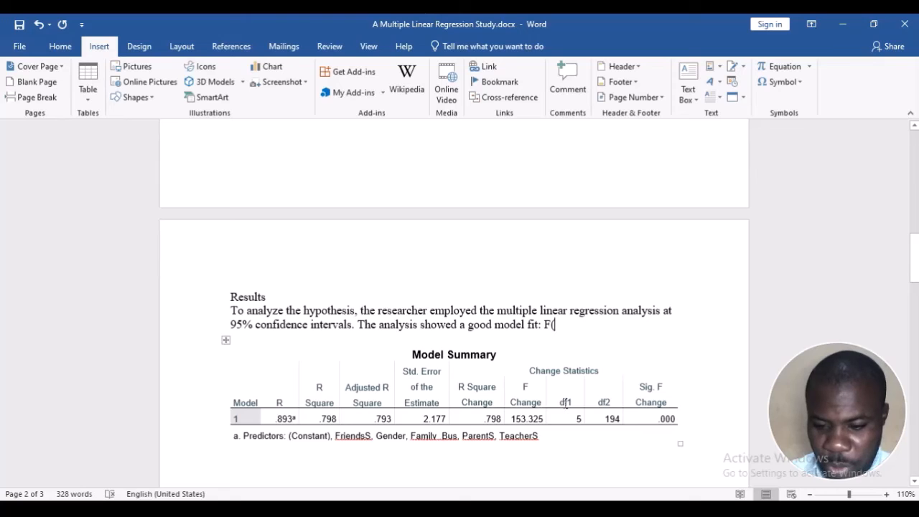
{"action": "left_click_drag", "start_coordinate": [566, 405], "coordinate": [610, 419]}
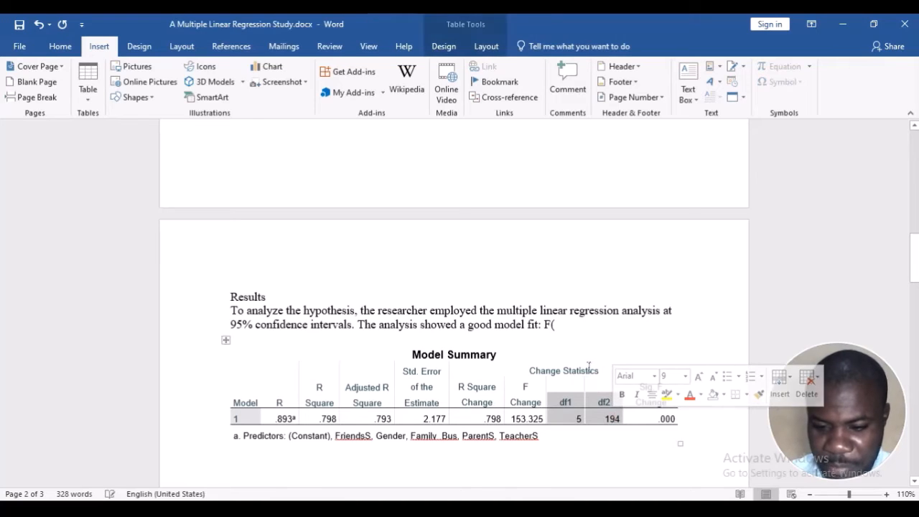
{"action": "left_click", "coordinate": [585, 335]}
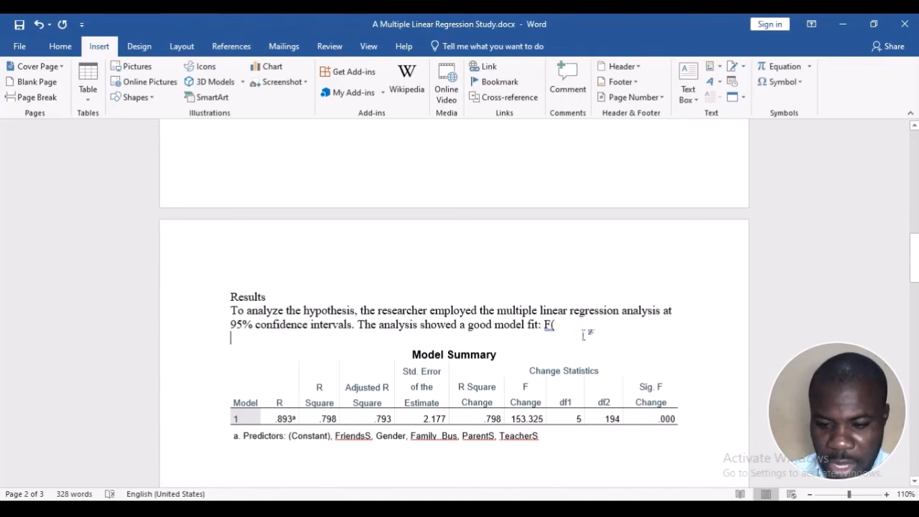
{"action": "left_click", "coordinate": [578, 329]}
{"action": "left_click", "coordinate": [565, 323]}
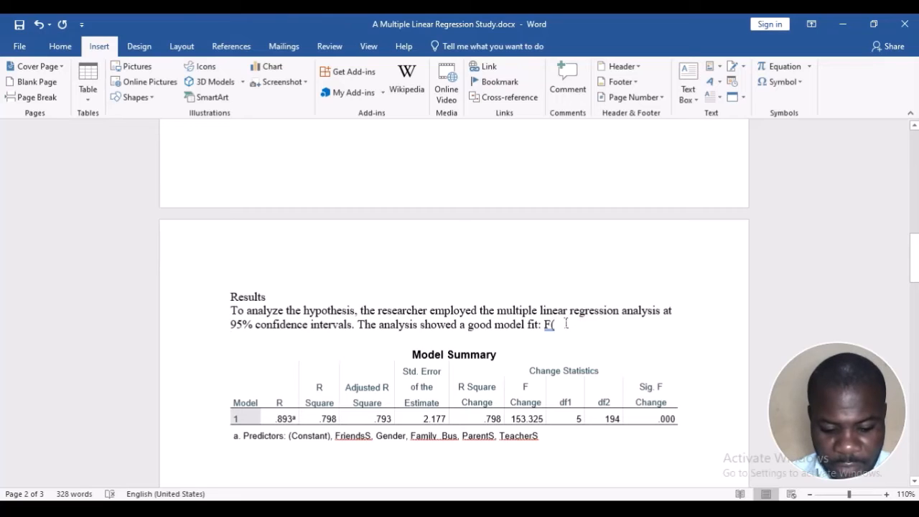
{"action": "type", "text": "5. 1"}
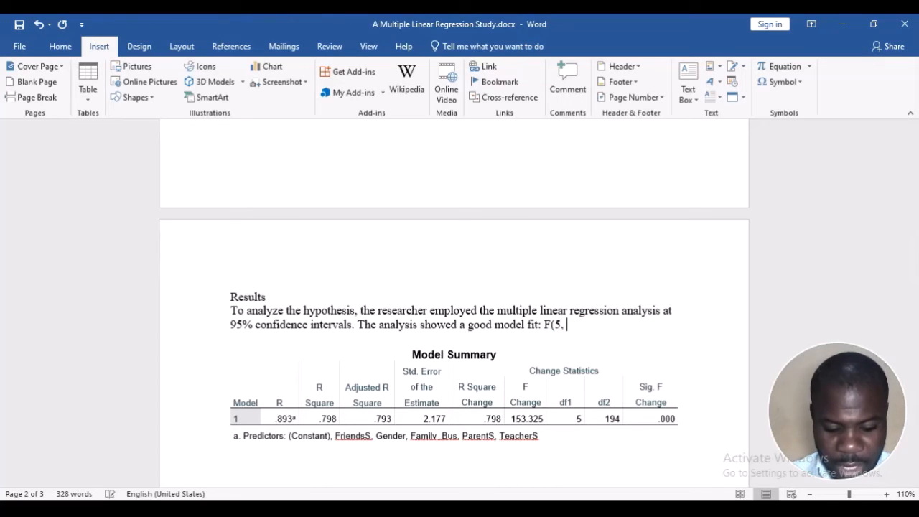
{"action": "type", "text": "94"}
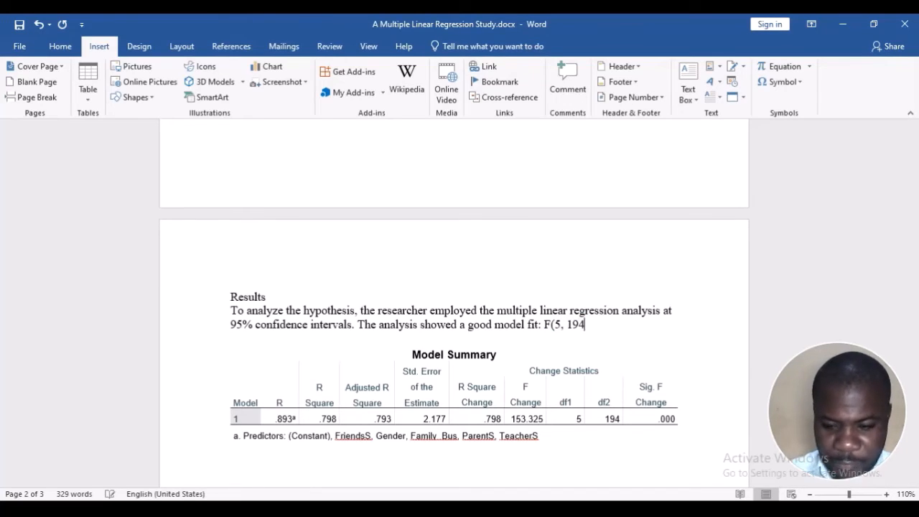
{"action": "type", "text": ") ="}
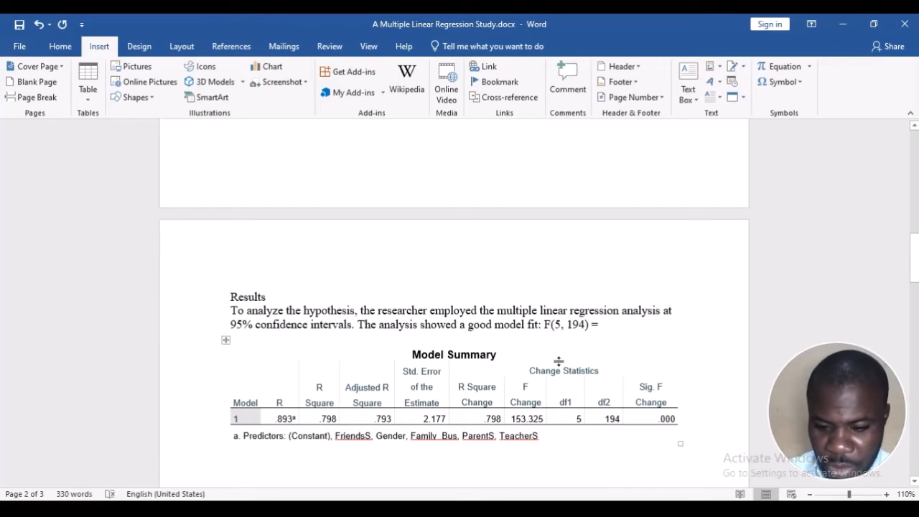
Enter the F Change value from the Model Summary table as 153.32 after the equals sign, followed by a comma
{"action": "left_click", "coordinate": [529, 419]}
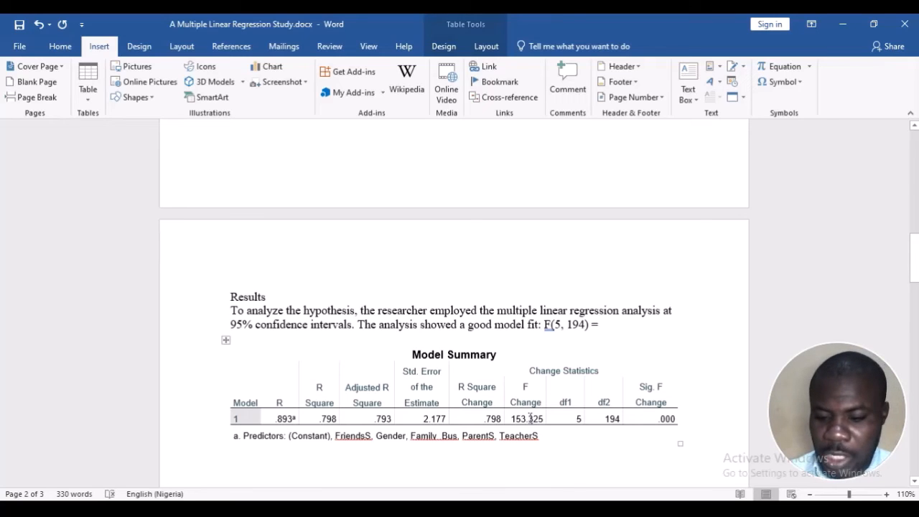
{"action": "left_click", "coordinate": [615, 328]}
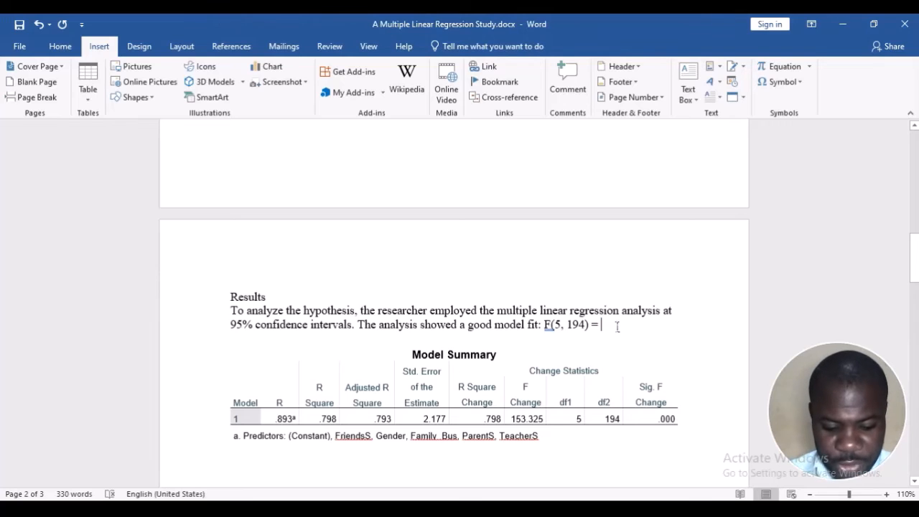
{"action": "type", "text": "1"}
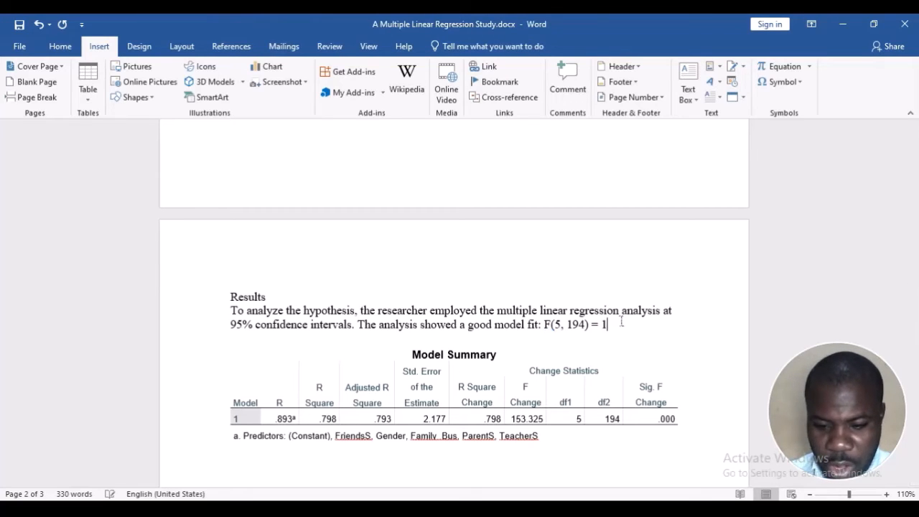
{"action": "type", "text": "5"}
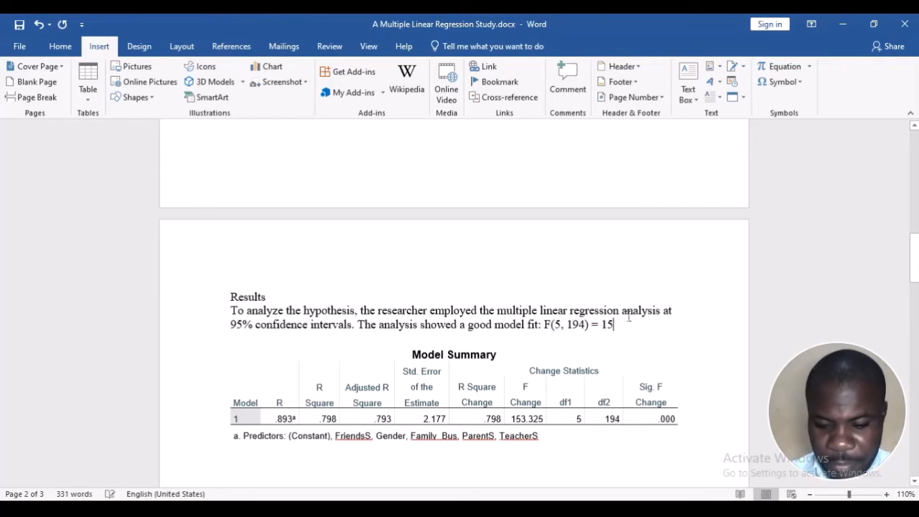
{"action": "type", "text": "3.3"}
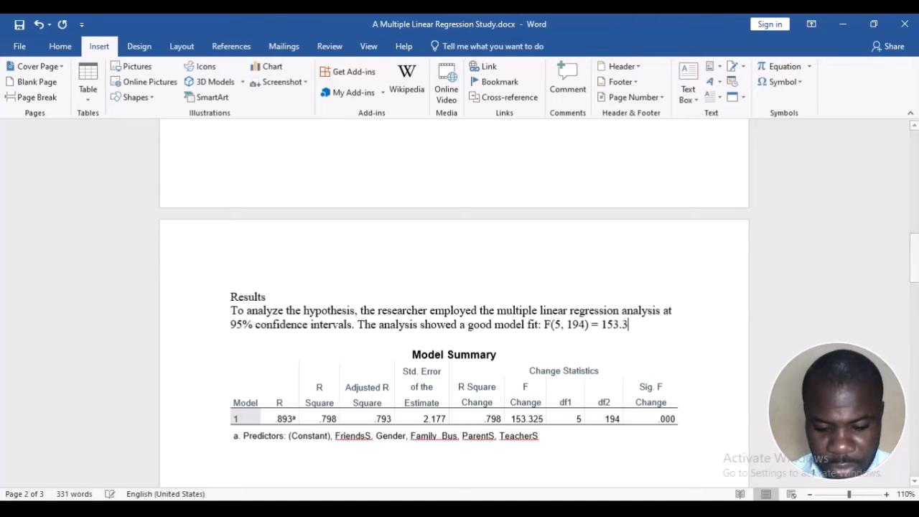
{"action": "type", "text": "2"}
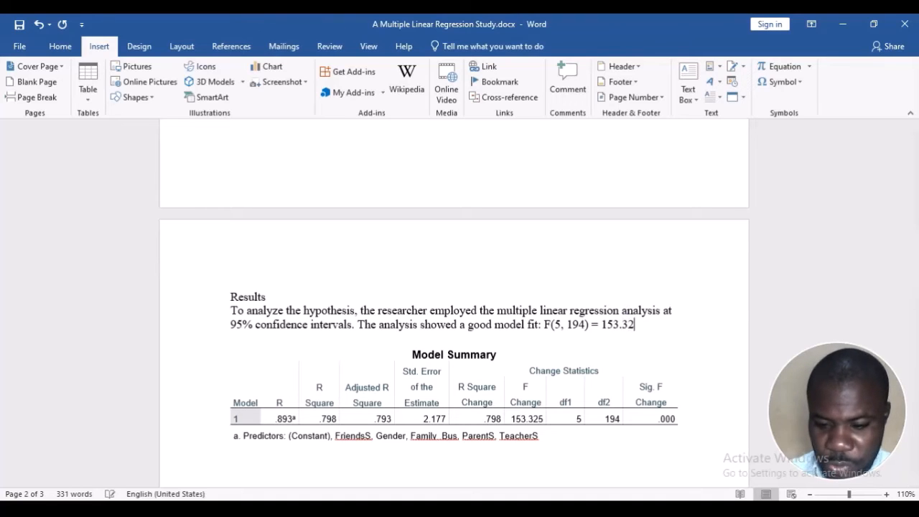
{"action": "left_click", "coordinate": [538, 416]}
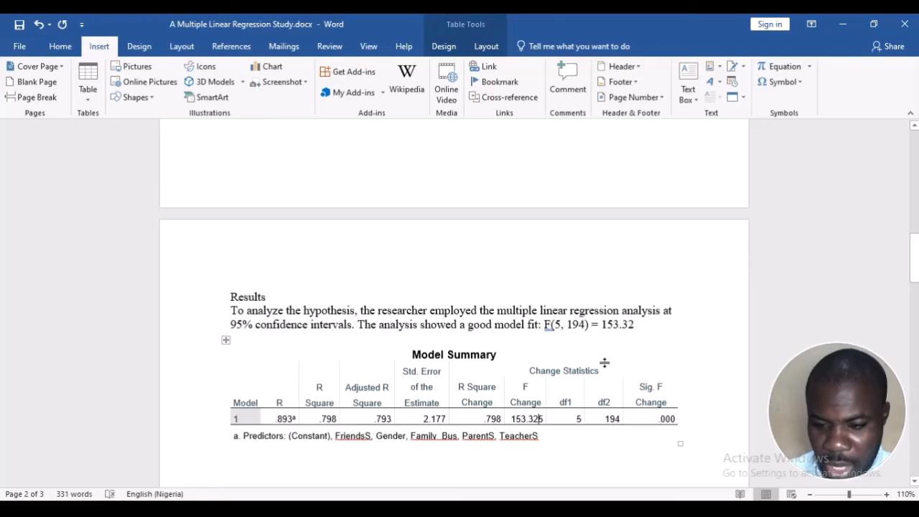
{"action": "type", "text": ","}
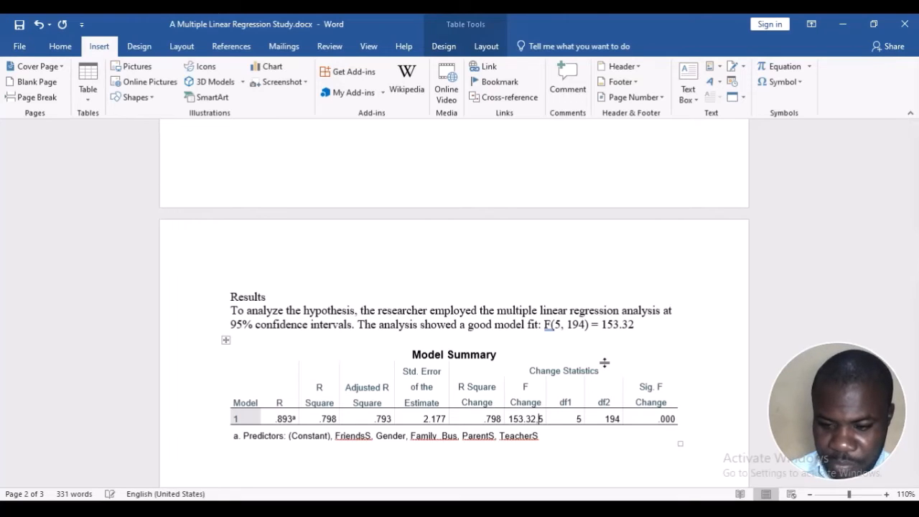
{"action": "left_click", "coordinate": [631, 322]}
{"action": "left_click", "coordinate": [633, 321]}
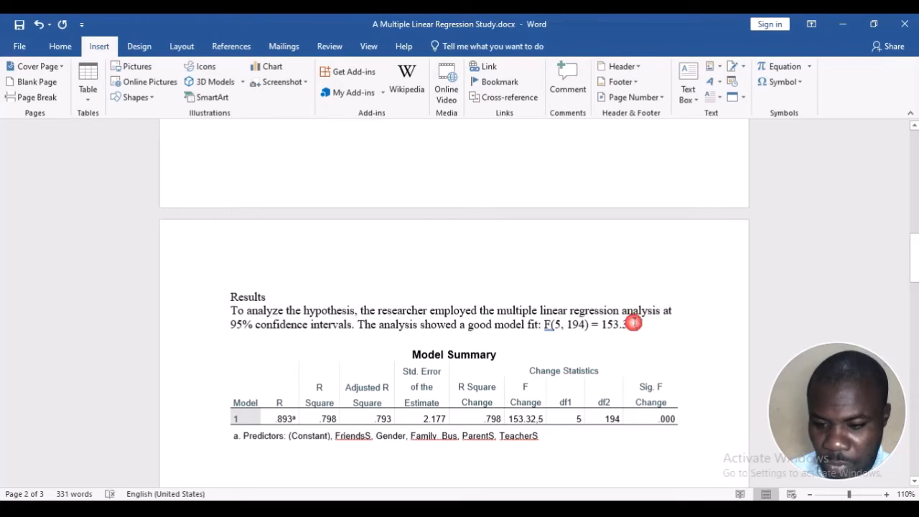
{"action": "type", "text": ", P"}
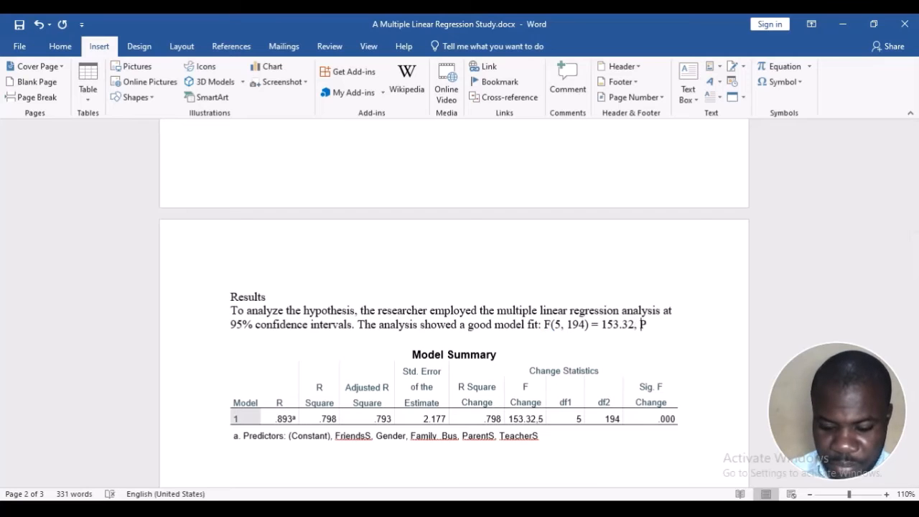
{"action": "key", "text": "shift+Left"}
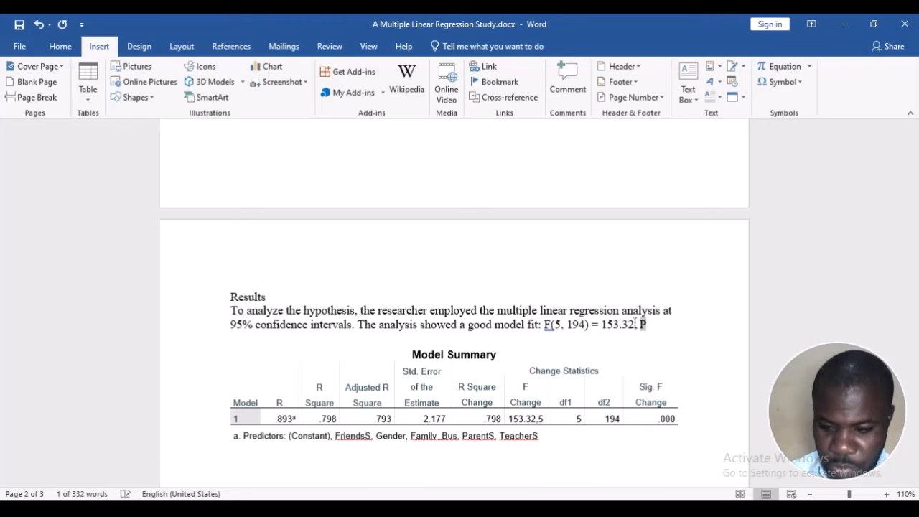
{"action": "key", "text": "ctrl+p"}
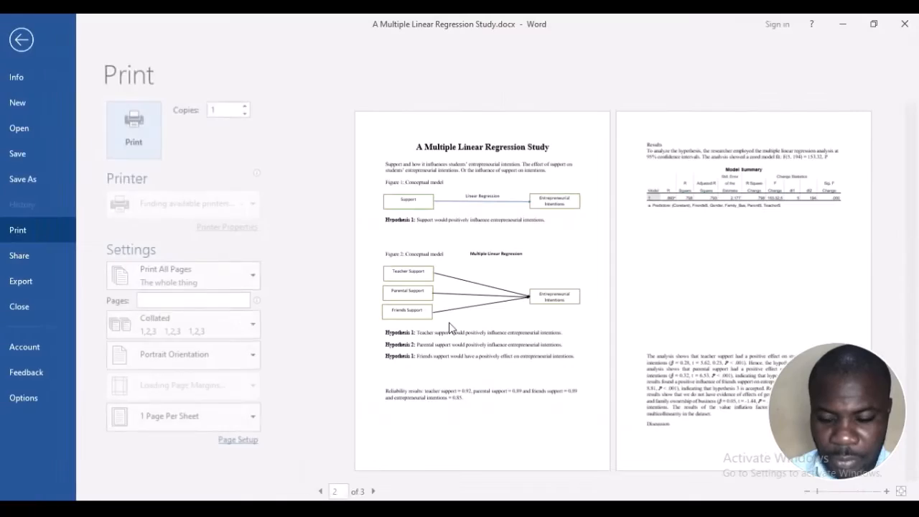
{"action": "left_click", "coordinate": [30, 39]}
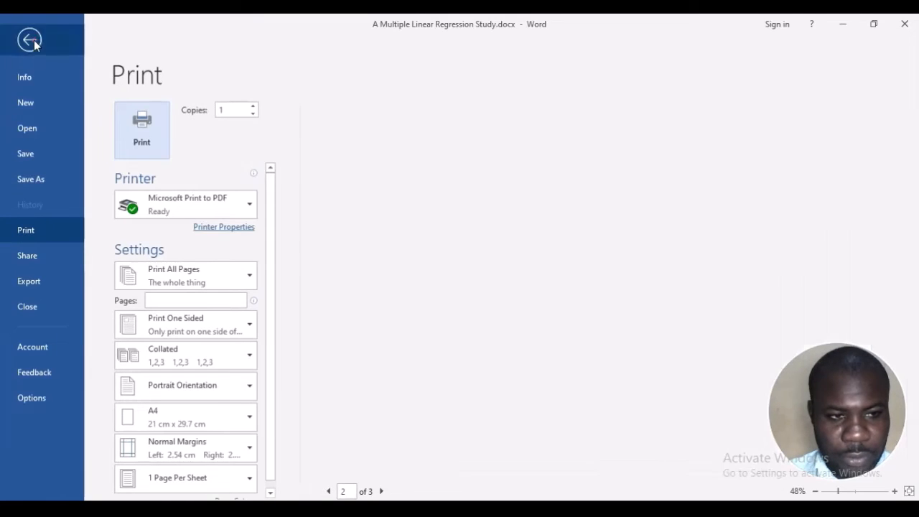
{"action": "key", "text": "BackSpace"}
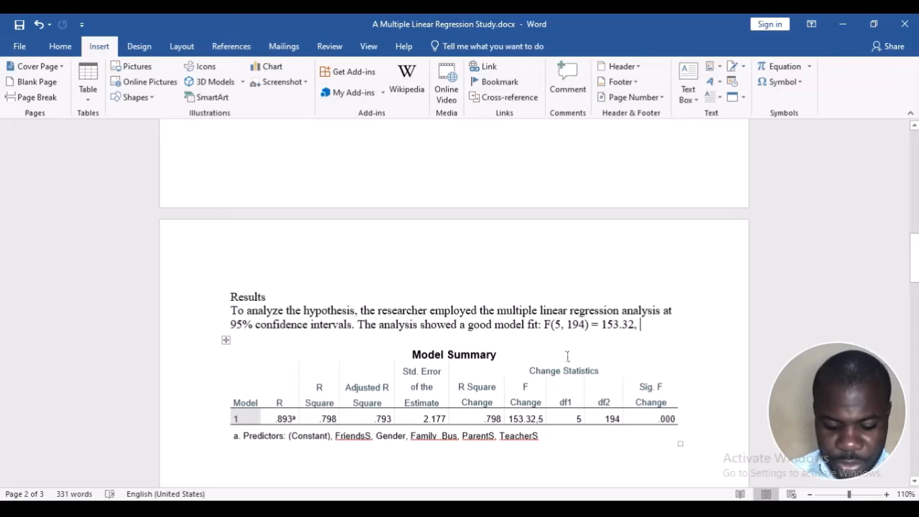
Add the significance level after the F value as "P < .001," with the P in italics
{"action": "type", "text": "P"}
{"action": "key", "text": "shift+Left"}
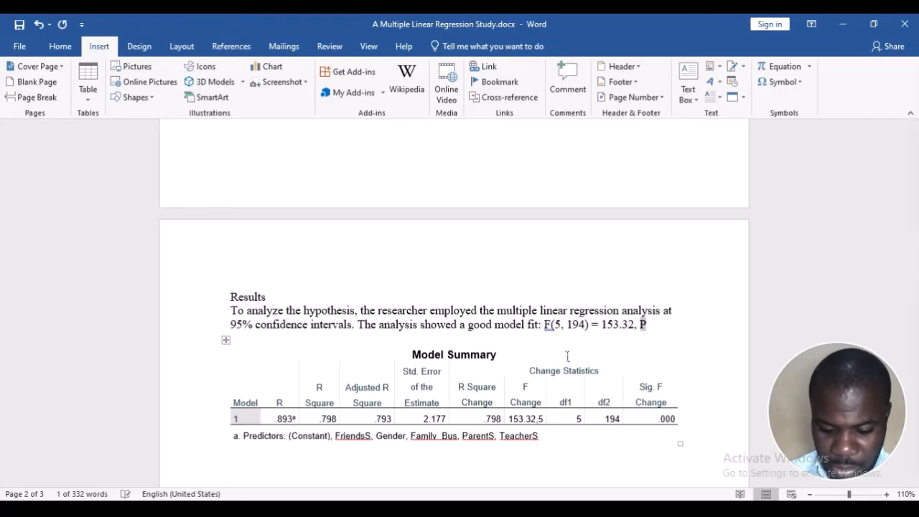
{"action": "key", "text": "Right"}
{"action": "type", "text": "="}
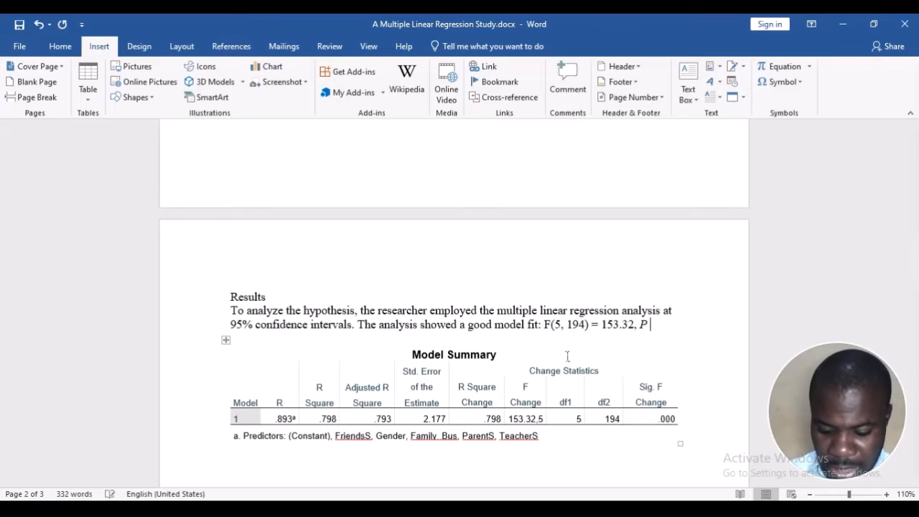
{"action": "type", "text": " .001"}
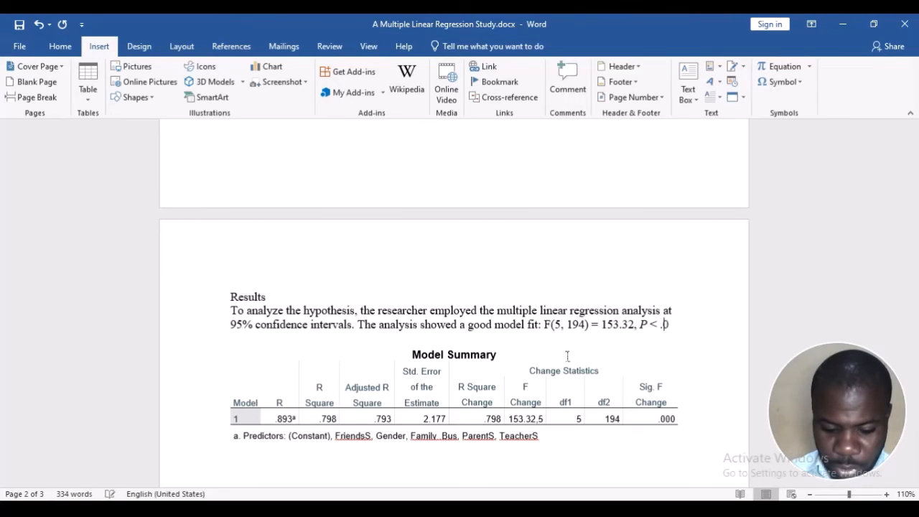
{"action": "left_click", "coordinate": [658, 432]}
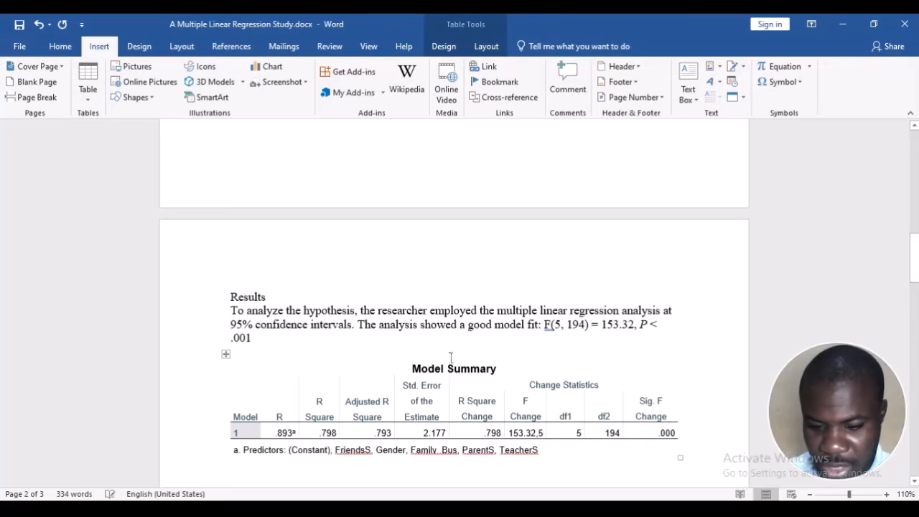
{"action": "left_click", "coordinate": [259, 337]}
{"action": "type", "text": ", "}
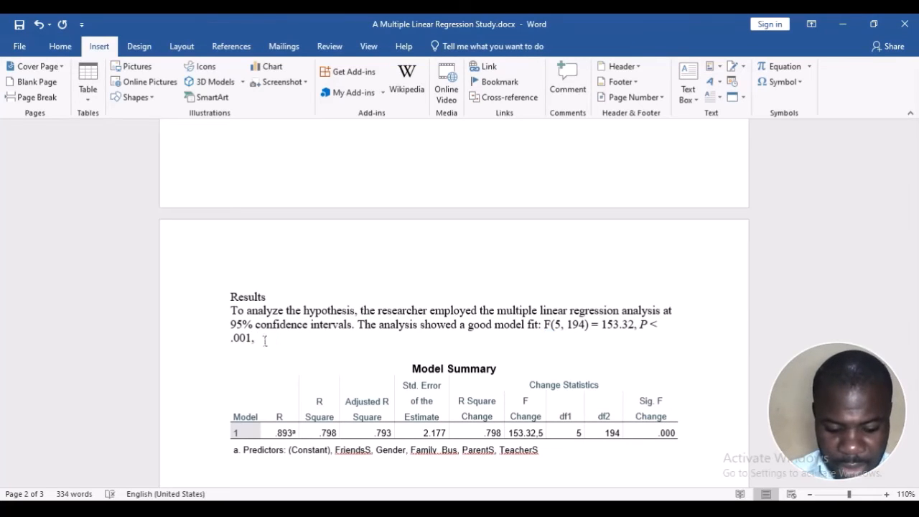
{"action": "type", "text": "Adj"}
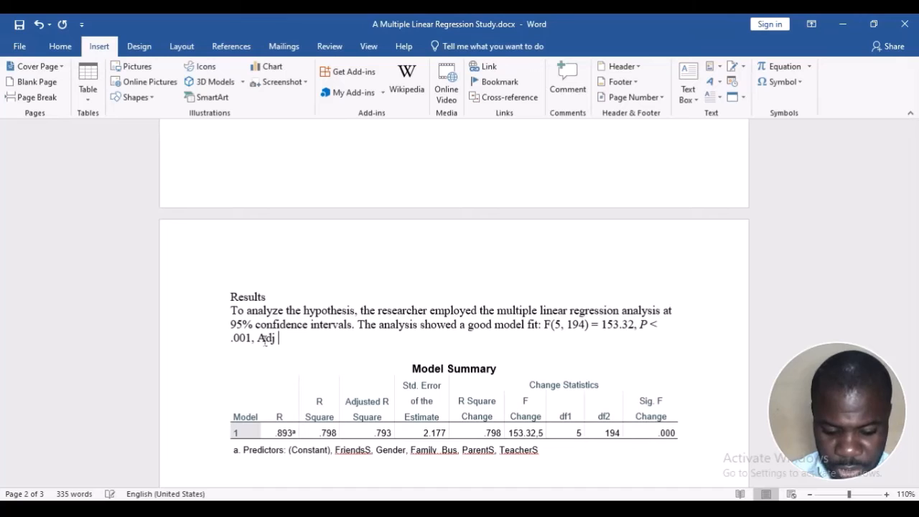
{"action": "type", "text": " R2"}
Continue the sentence after "P < .001," with "Adj R2 =", formatting the 2 as superscript and the equals sign as normal text
{"action": "key", "text": "shift+Left"}
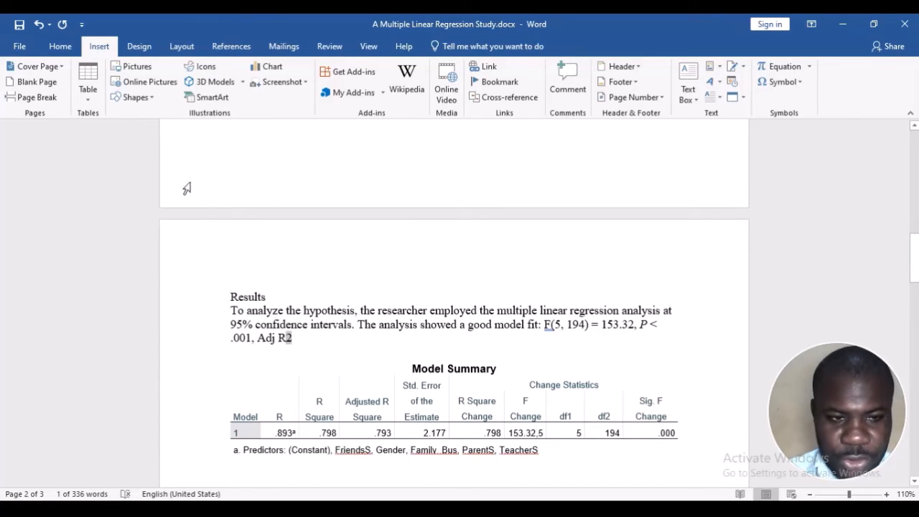
{"action": "left_click", "coordinate": [60, 47]}
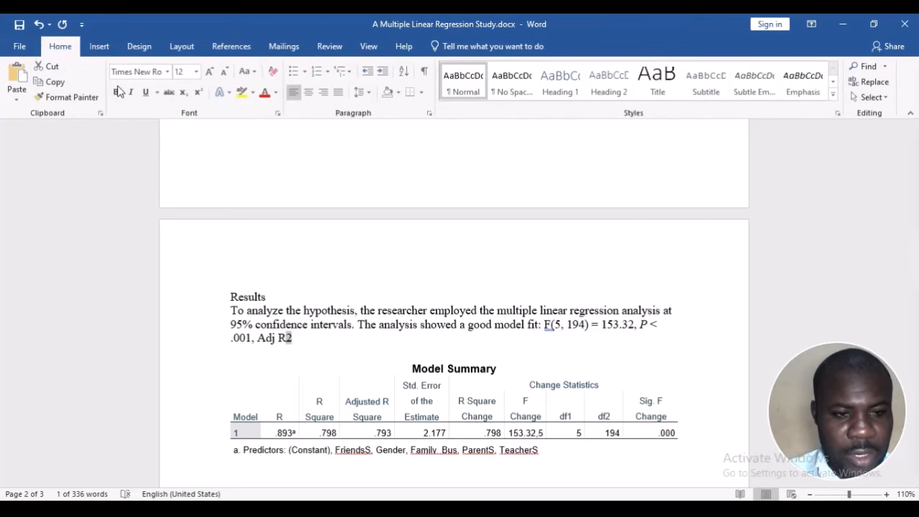
{"action": "left_click", "coordinate": [198, 93]}
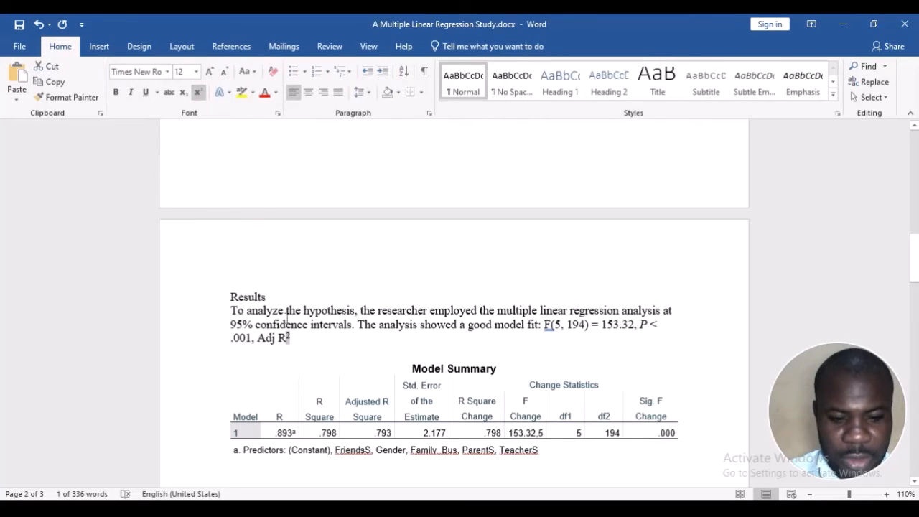
{"action": "left_click", "coordinate": [297, 337]}
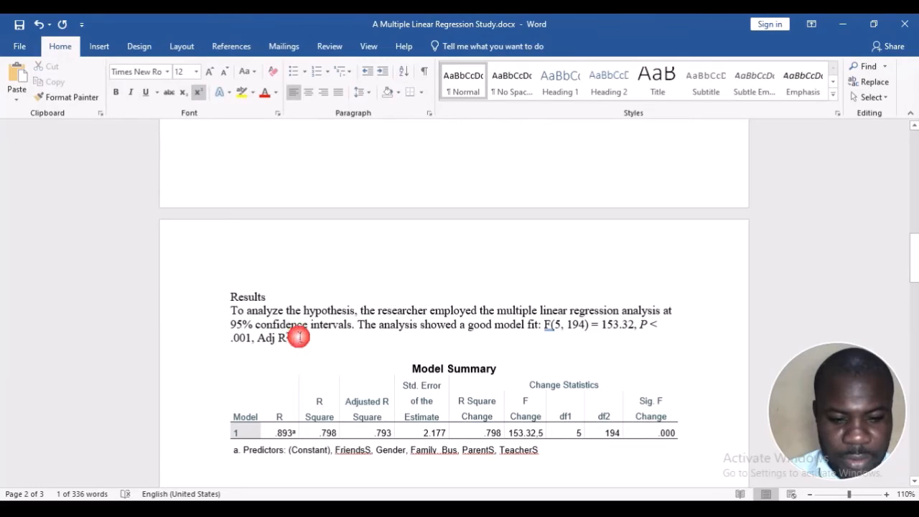
{"action": "left_click", "coordinate": [199, 93]}
{"action": "type", "text": "="}
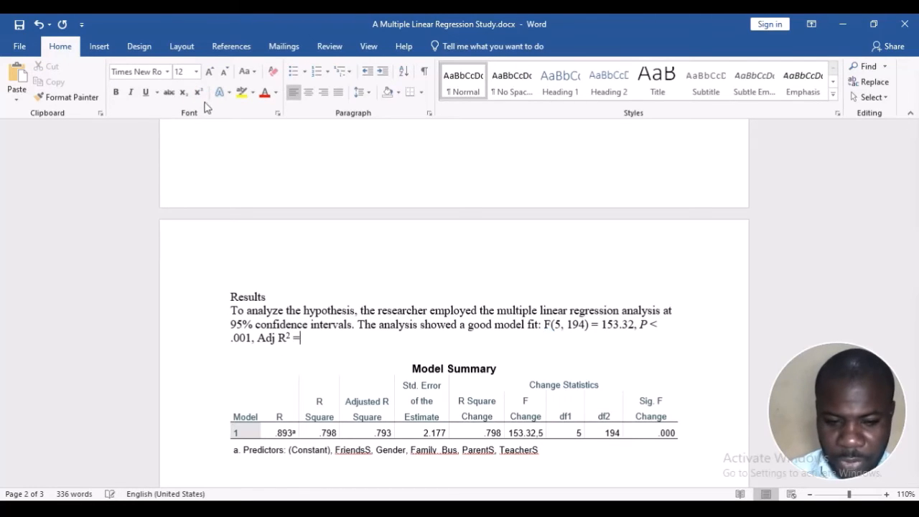
Enter the Adjusted R Square value from the Model Summary table as 0.79 after the equals sign
{"action": "left_click", "coordinate": [366, 415]}
{"action": "left_click", "coordinate": [304, 332]}
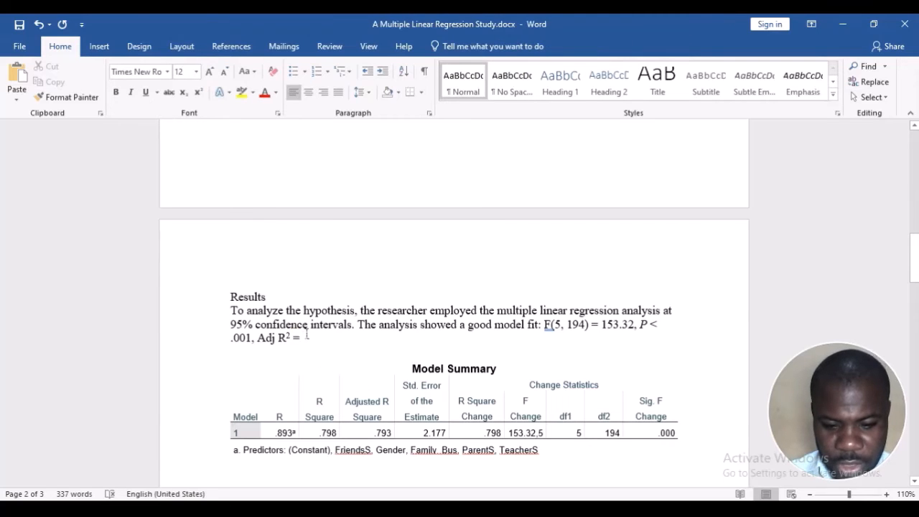
{"action": "type", "text": "0."}
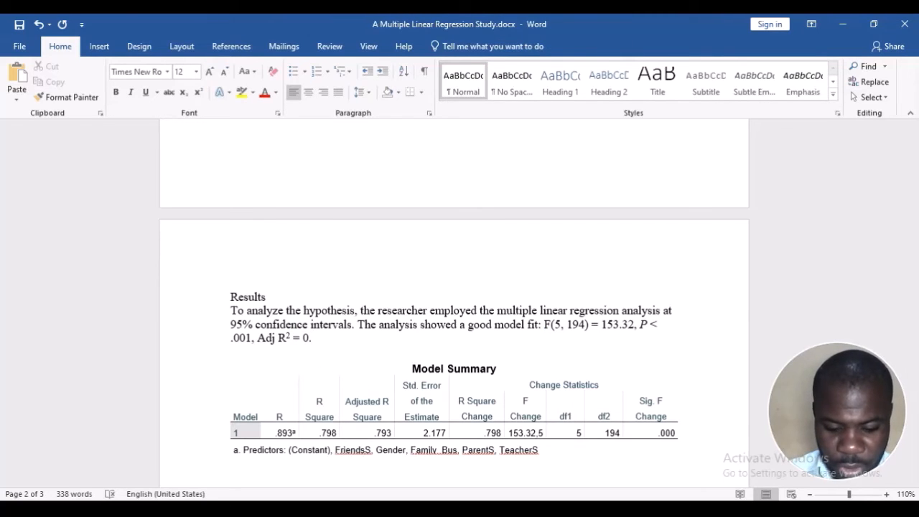
{"action": "type", "text": "79"}
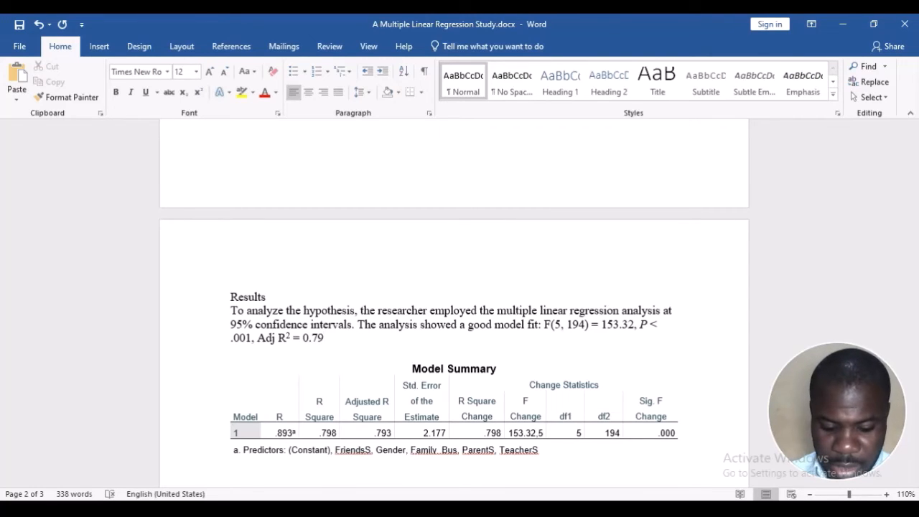
{"action": "type", "text": " and "}
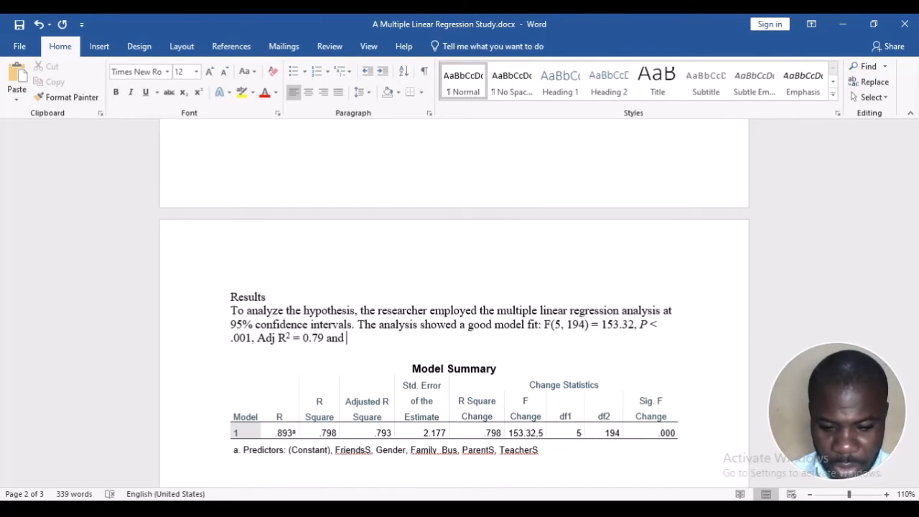
{"action": "type", "text": "R"}
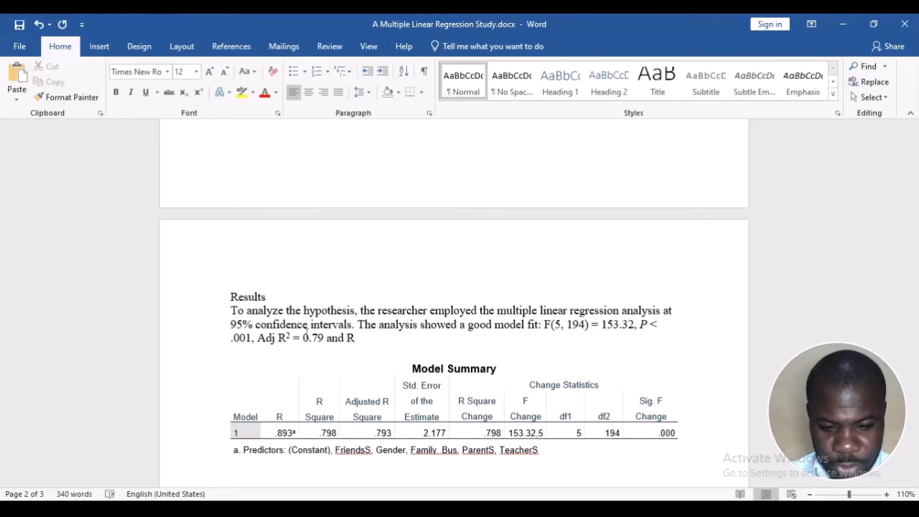
Add "and" after the adjusted R² value, followed by a copy of the existing "R² =" text with its superscript
{"action": "key", "text": "BackSpace"}
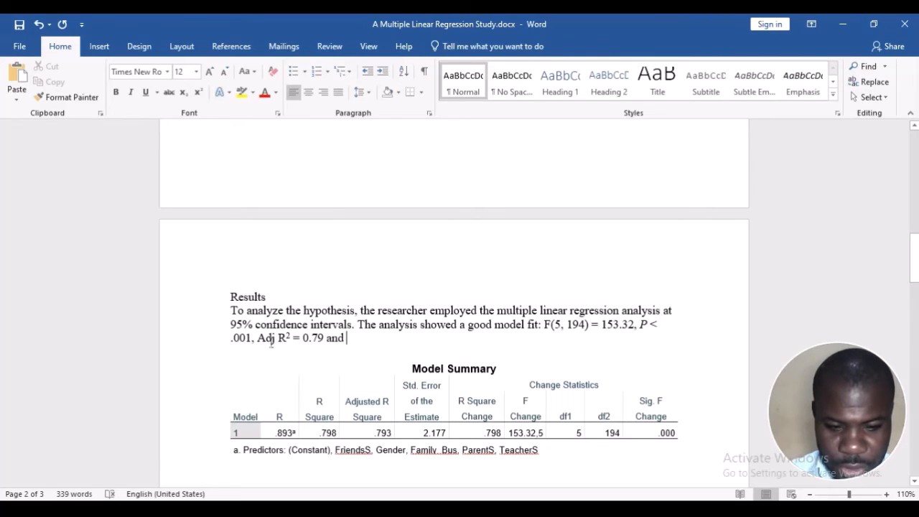
{"action": "left_click_drag", "start_coordinate": [279, 337], "coordinate": [304, 339]}
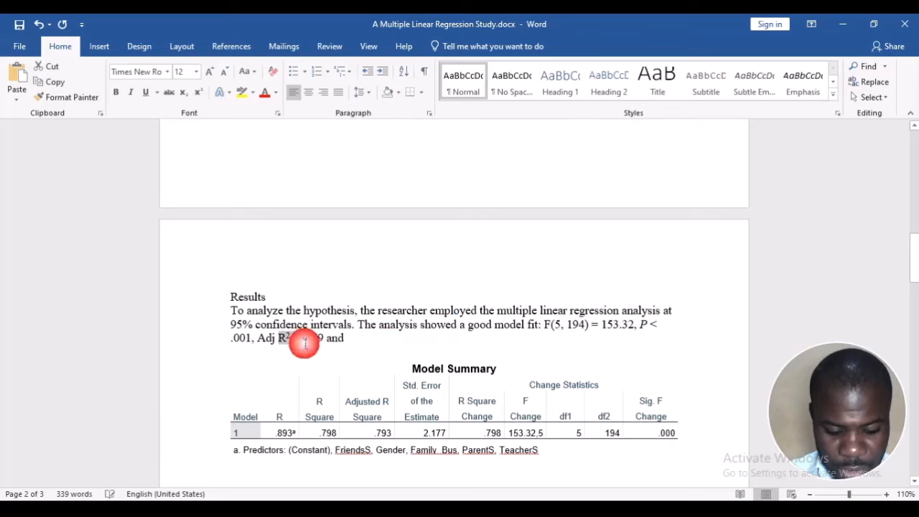
{"action": "key", "text": "ctrl+c"}
{"action": "left_click", "coordinate": [343, 341]}
{"action": "key", "text": "ctrl+v"}
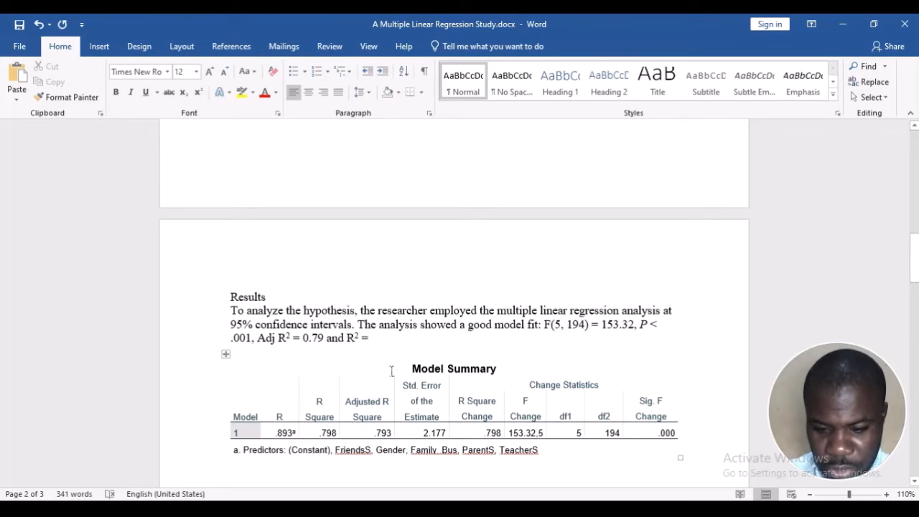
Enter the R² value from the Model Summary table as 0.79, end the sentence with a period and justify the paragraph
{"action": "left_click", "coordinate": [493, 432]}
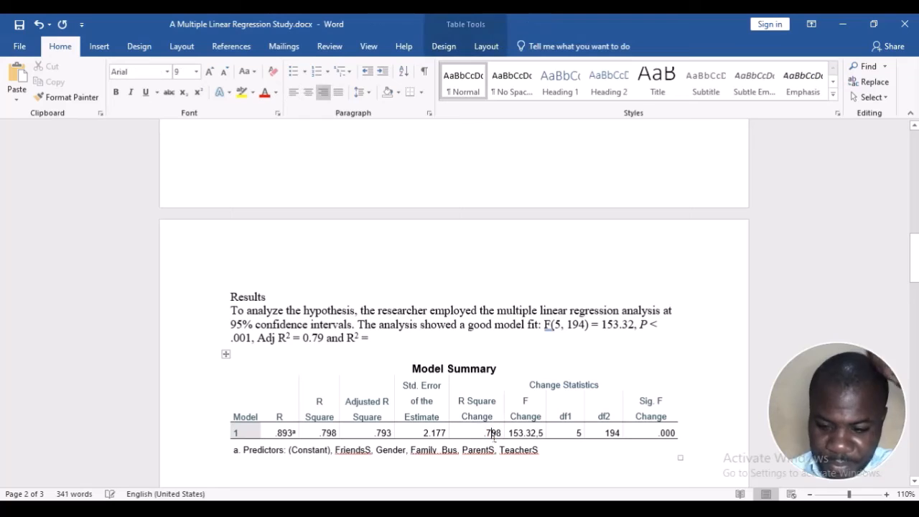
{"action": "left_click", "coordinate": [382, 340]}
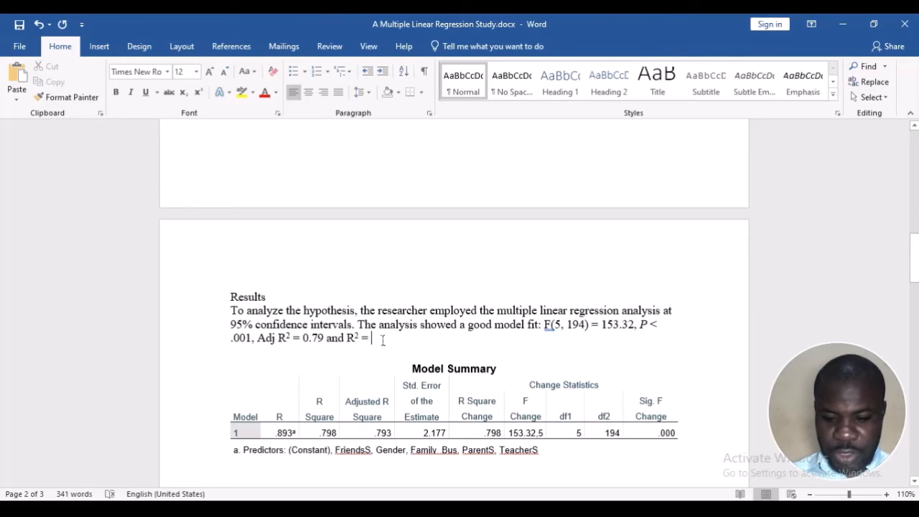
{"action": "type", "text": "0."}
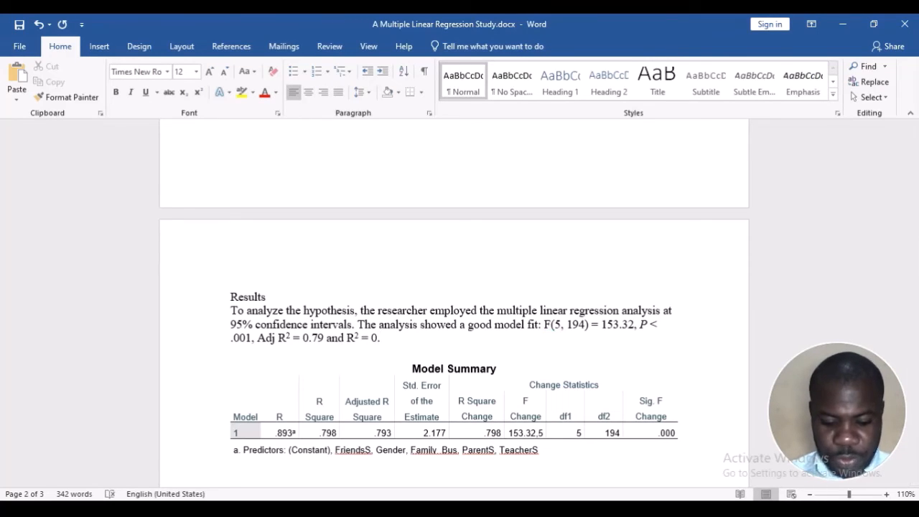
{"action": "type", "text": "79."}
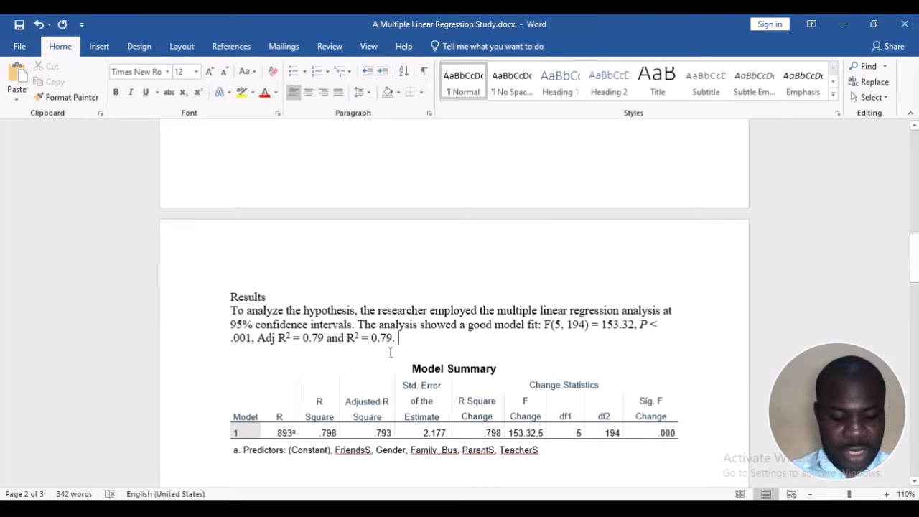
{"action": "left_click", "coordinate": [385, 351]}
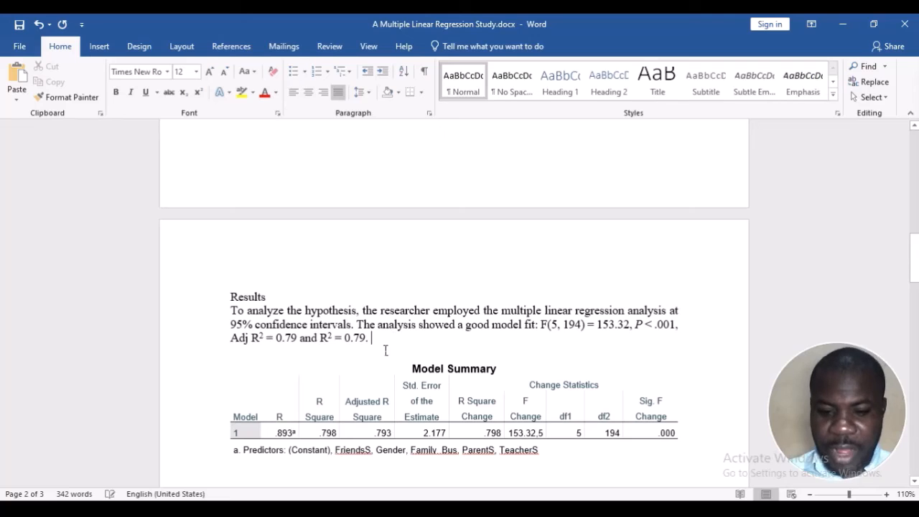
Select the entire Model Summary table below the results paragraph
{"action": "left_click", "coordinate": [225, 353]}
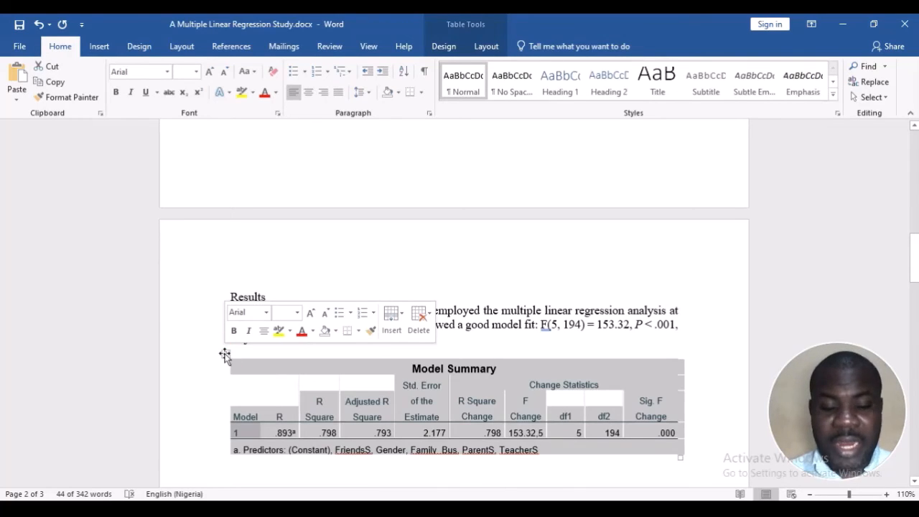
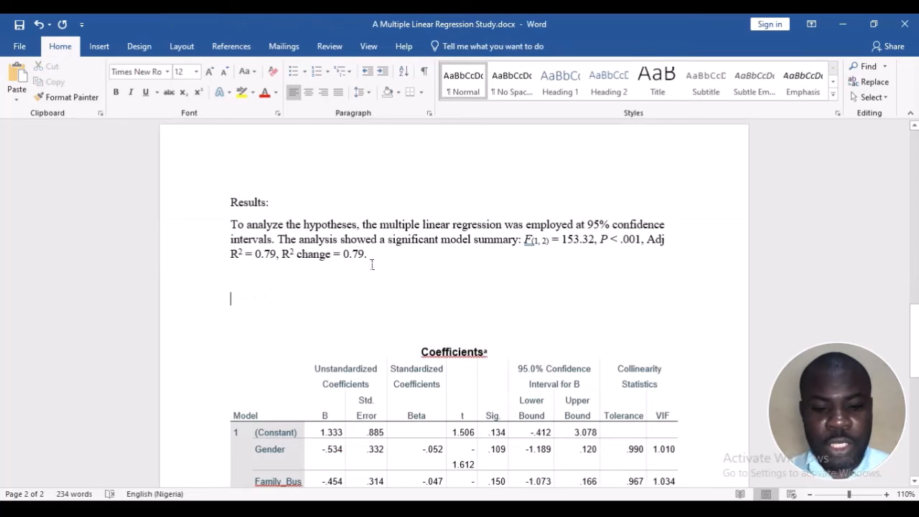
Begin a new sentence with "The analysis shows that" after "R² change = 0.79." in the Results paragraph
{"action": "left_click", "coordinate": [371, 256]}
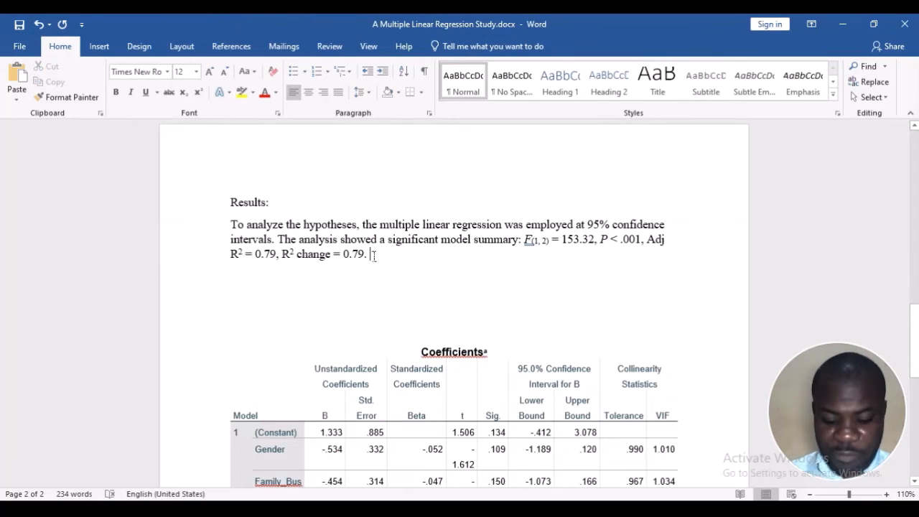
{"action": "type", "text": "The "}
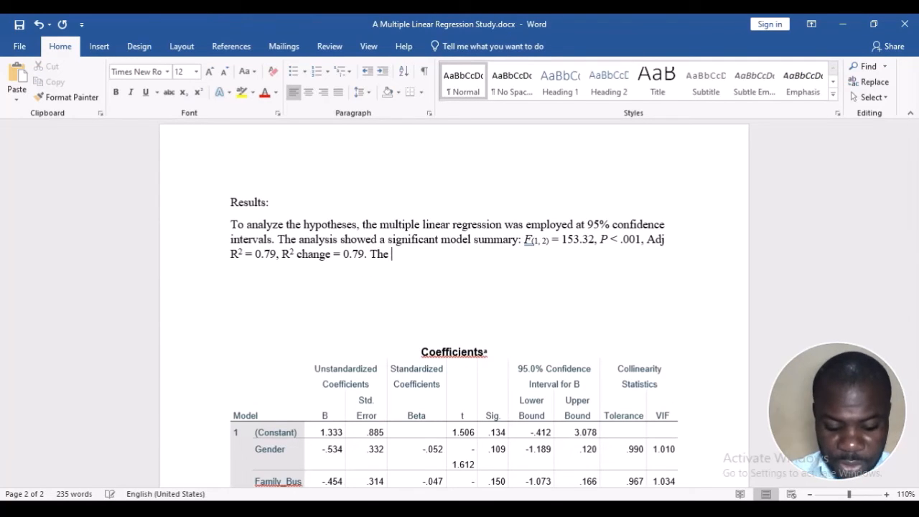
{"action": "type", "text": "analysis showed"}
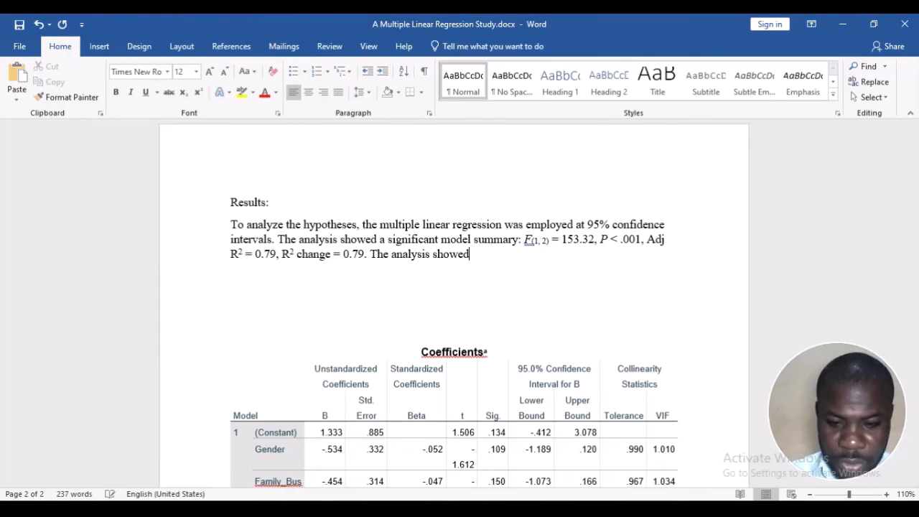
{"action": "key", "text": "BackSpace"}
{"action": "key", "text": "BackSpace"}
{"action": "type", "text": "s that"}
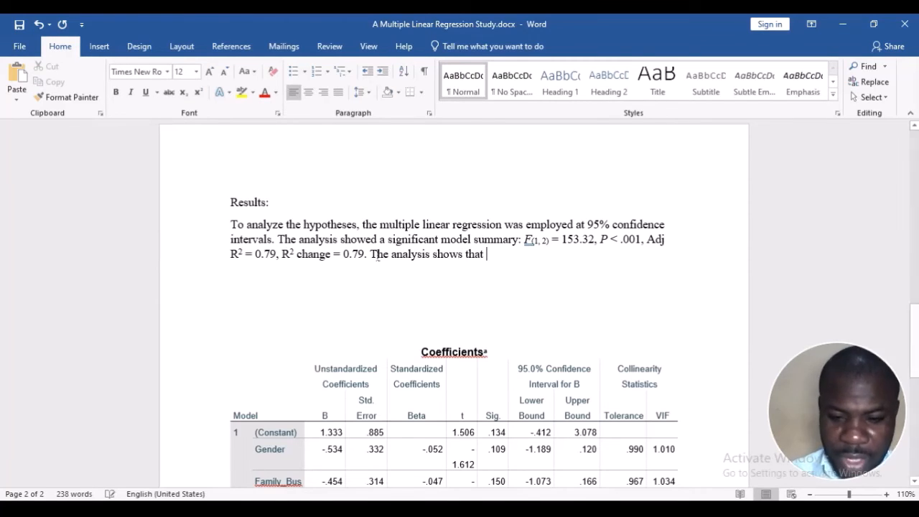
Continue the sentence with "teacher support had a positive effect on students' entrepreneurial intentions ("
{"action": "scroll", "coordinate": [374, 255], "scroll_direction": "down", "scroll_amount": 2}
{"action": "scroll", "coordinate": [374, 255], "scroll_direction": "down", "scroll_amount": 1}
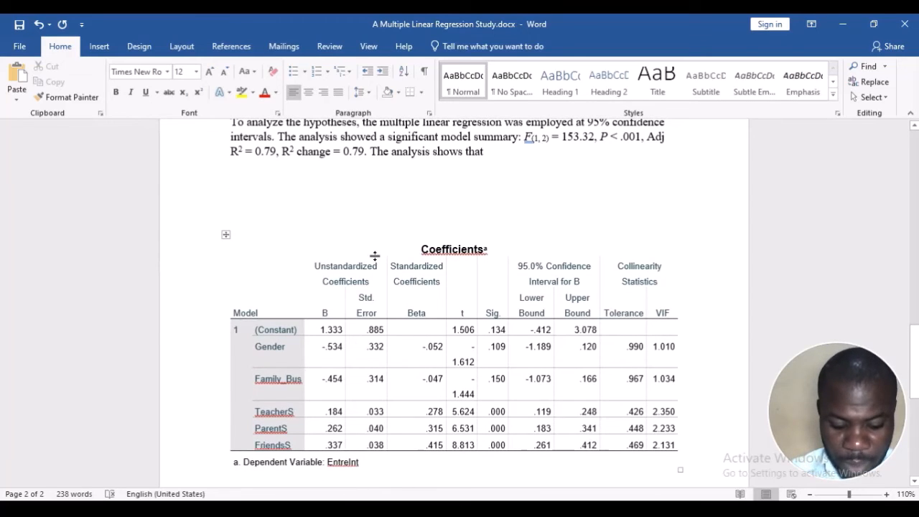
{"action": "type", "text": "teacher s"}
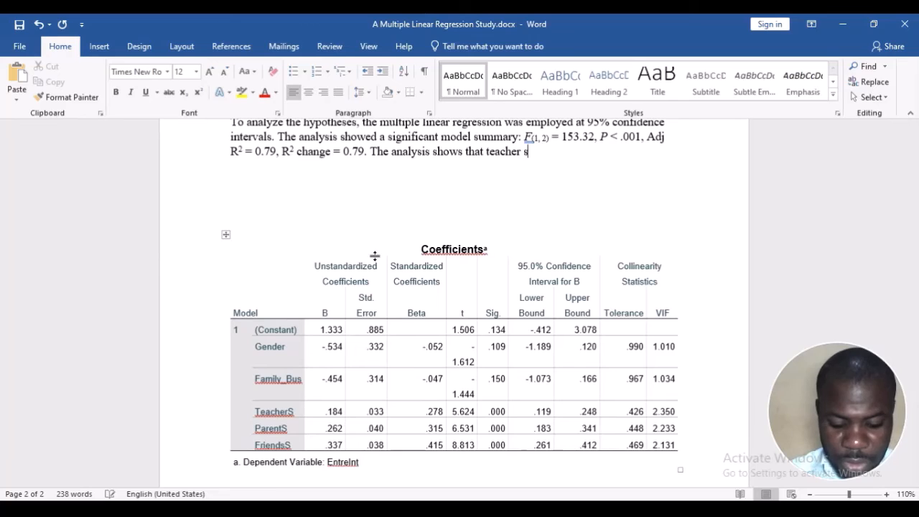
{"action": "type", "text": "upport "}
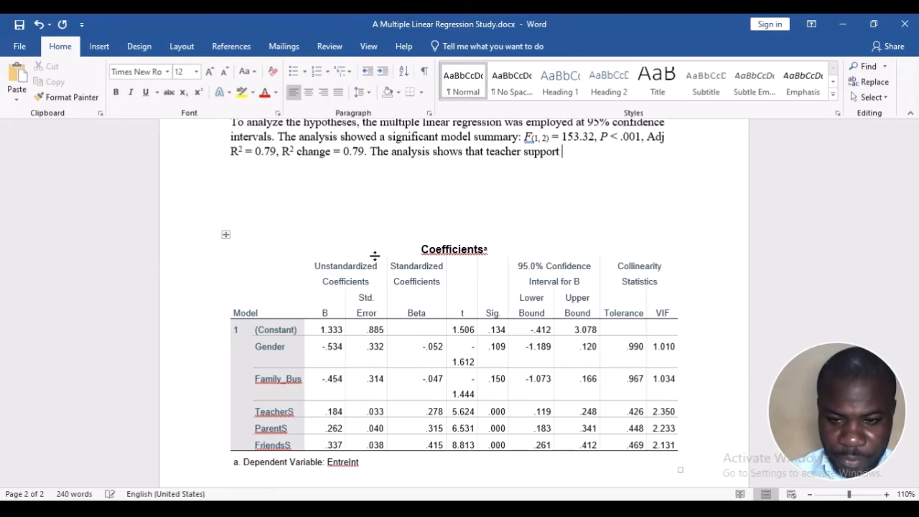
{"action": "type", "text": "had a"}
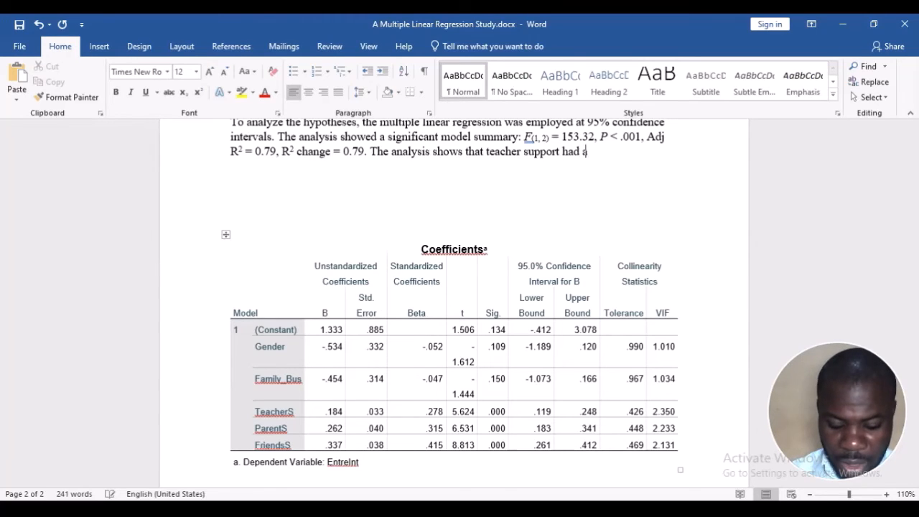
{"action": "type", "text": " positive "}
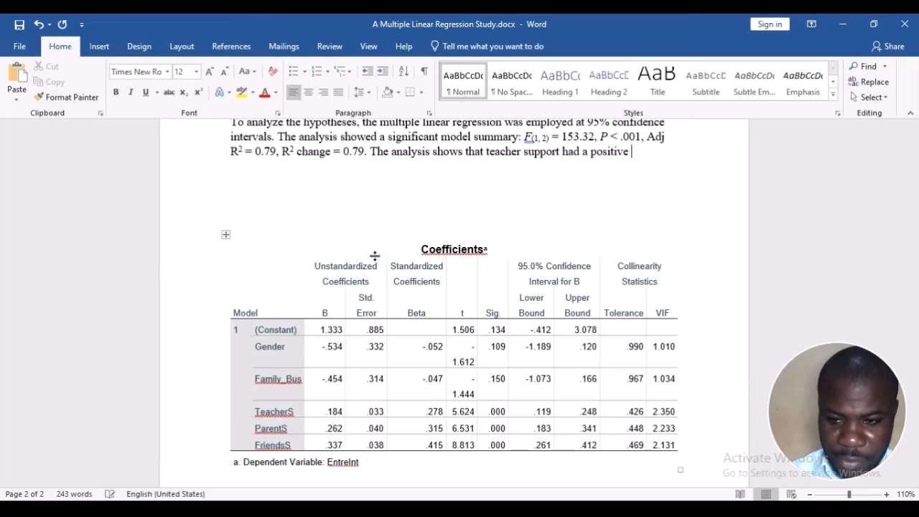
{"action": "type", "text": "effect on "}
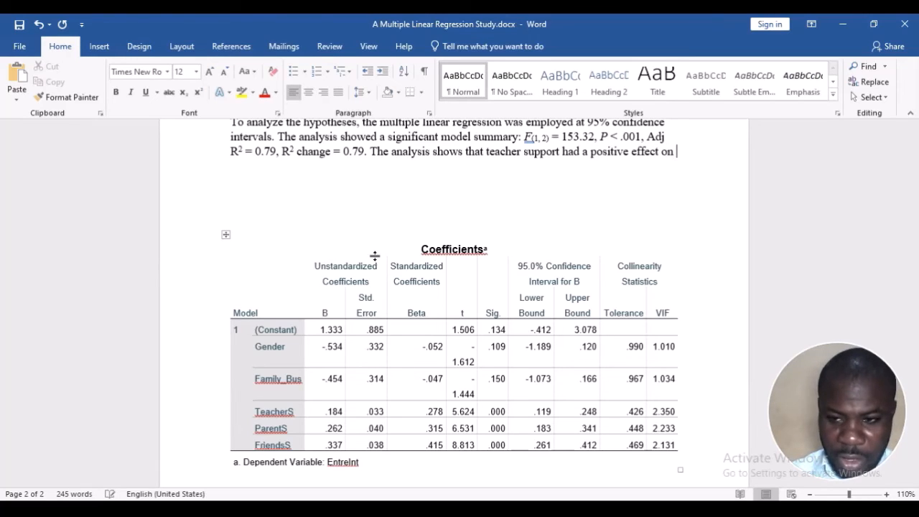
{"action": "type", "text": "st"}
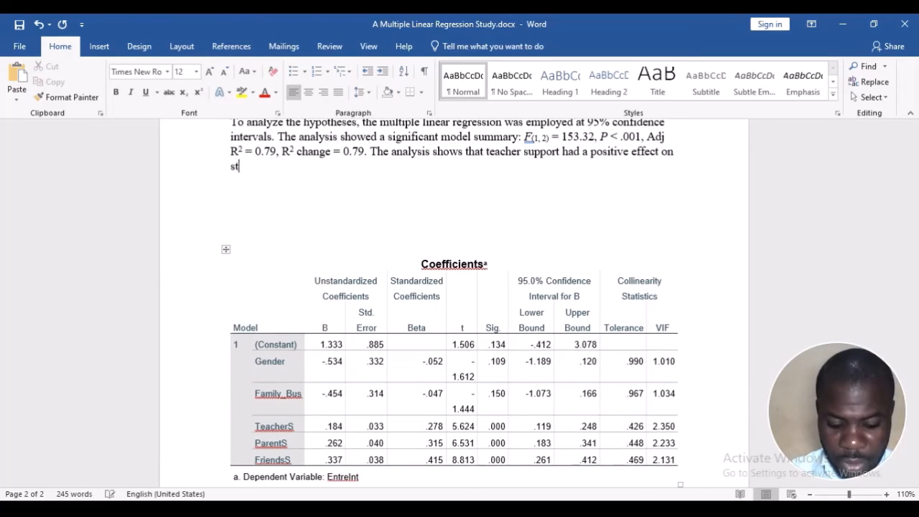
{"action": "type", "text": "udents' ent"}
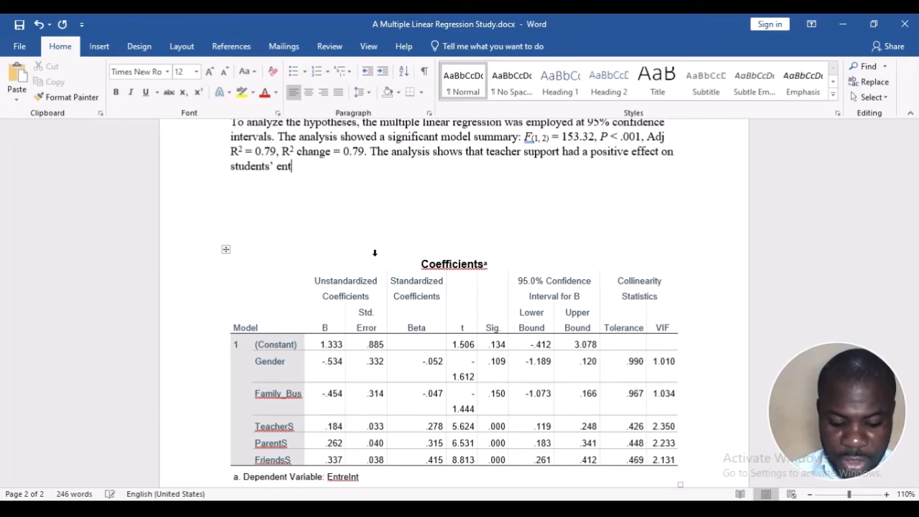
{"action": "type", "text": "repreneurial int"}
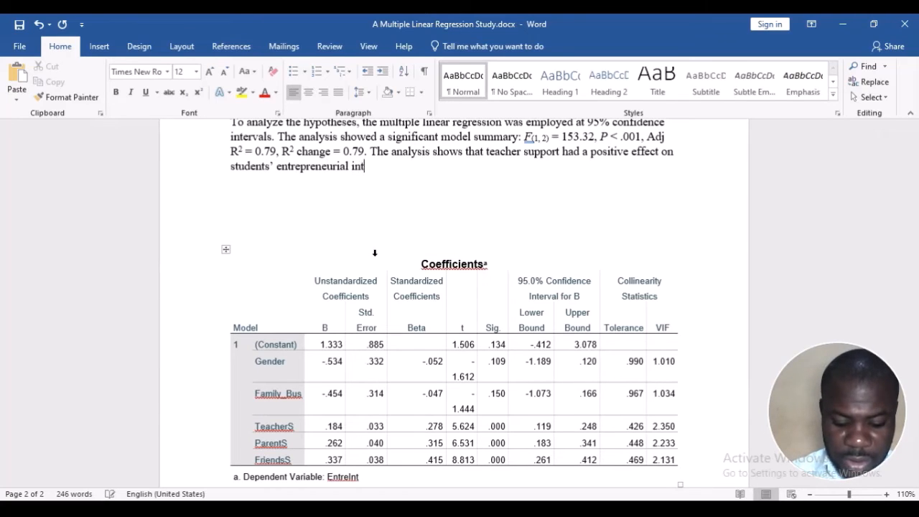
{"action": "type", "text": "ention"}
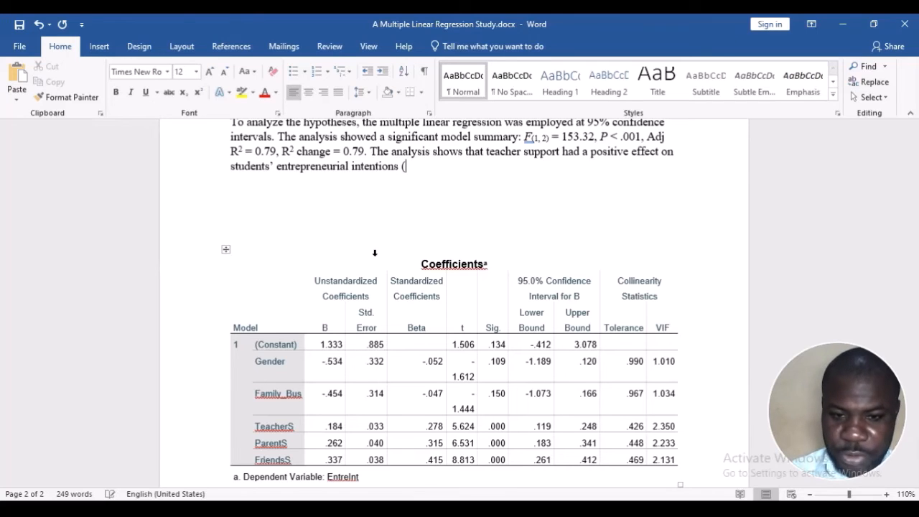
{"action": "type", "text": "s ("}
Insert an italic β symbol after the opening parenthesis, followed by an equals sign
{"action": "scroll", "coordinate": [498, 230], "scroll_direction": "up", "scroll_amount": 1}
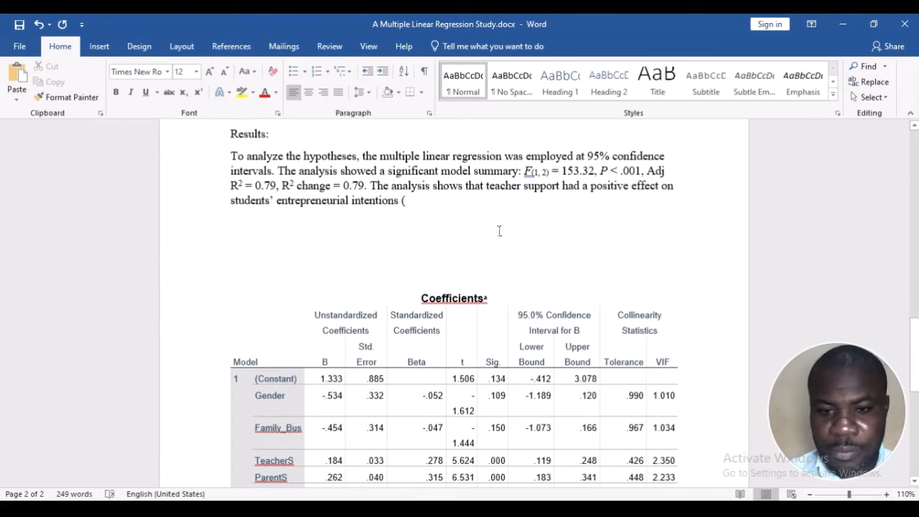
{"action": "left_click", "coordinate": [100, 46]}
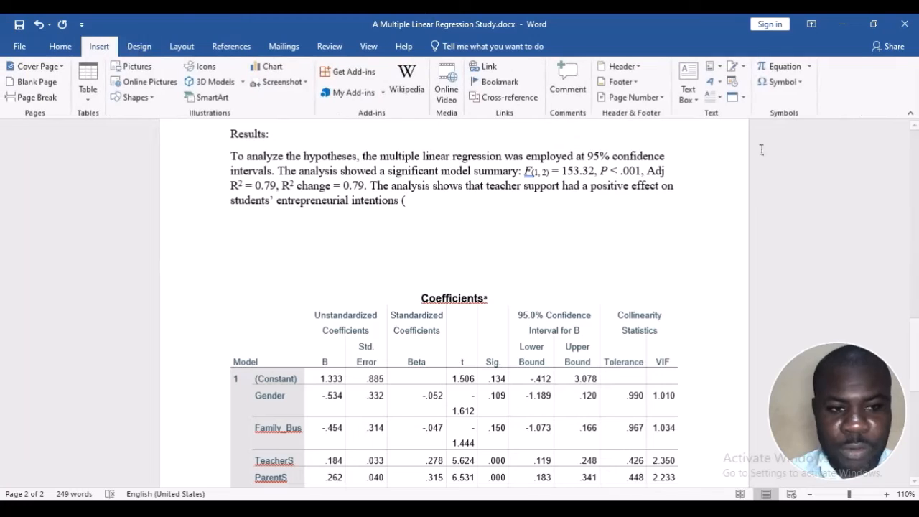
{"action": "left_click", "coordinate": [793, 84]}
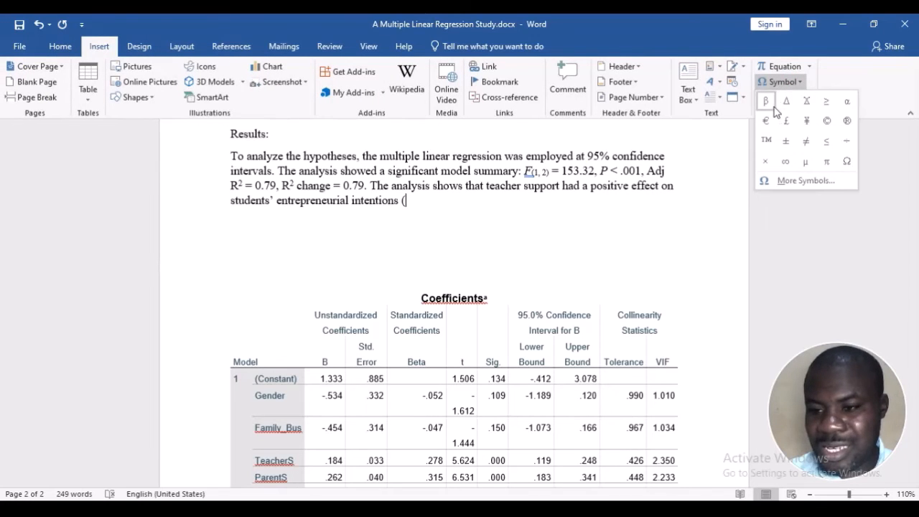
{"action": "left_click", "coordinate": [767, 102]}
{"action": "key", "text": "shift+Left"}
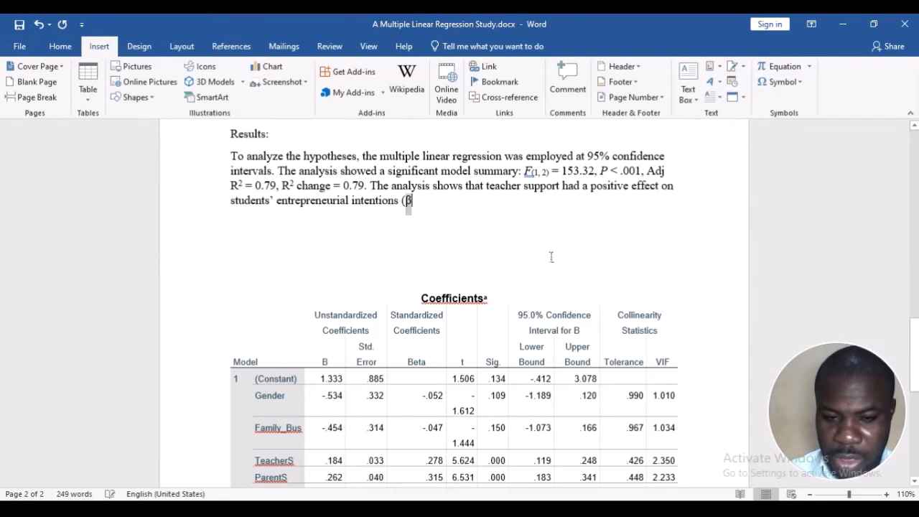
{"action": "key", "text": "Right"}
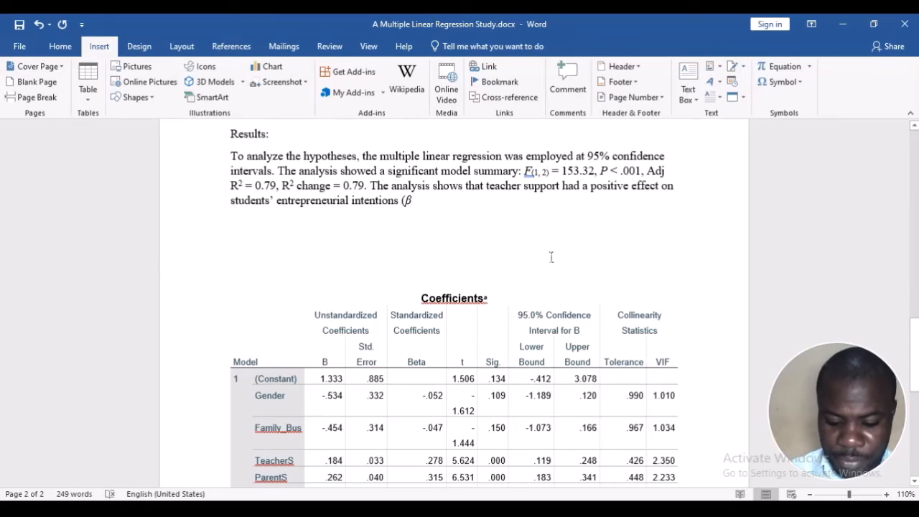
Highlight the Standardized Coefficients Beta heading and the 95.0% Confidence Interval for B headings in the Coefficients table
{"action": "scroll", "coordinate": [541, 259], "scroll_direction": "down", "scroll_amount": 2}
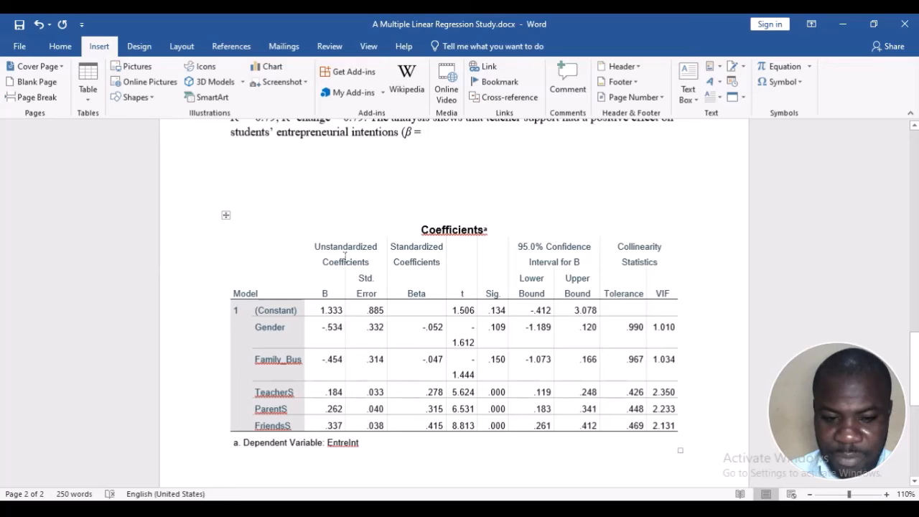
{"action": "left_click_drag", "start_coordinate": [340, 256], "coordinate": [343, 256]}
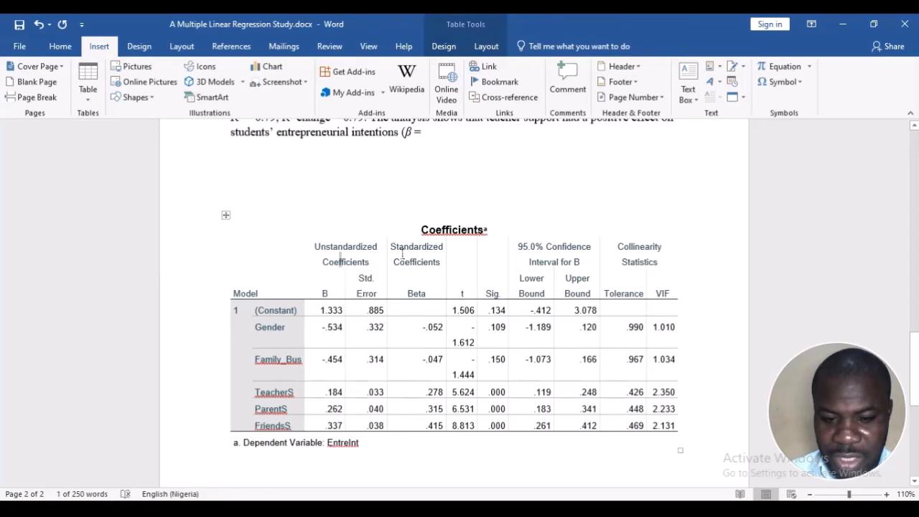
{"action": "left_click_drag", "start_coordinate": [400, 255], "coordinate": [436, 289]}
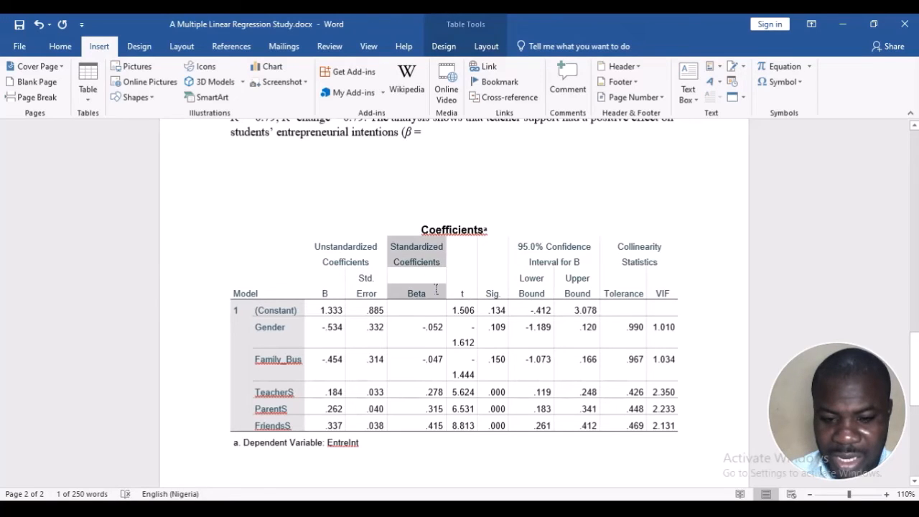
{"action": "left_click", "coordinate": [549, 289]}
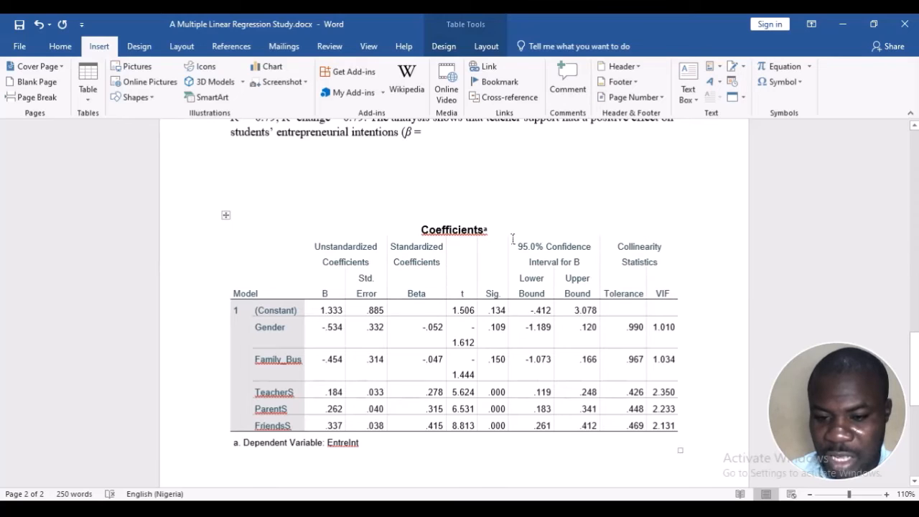
{"action": "left_click_drag", "start_coordinate": [516, 246], "coordinate": [520, 282]}
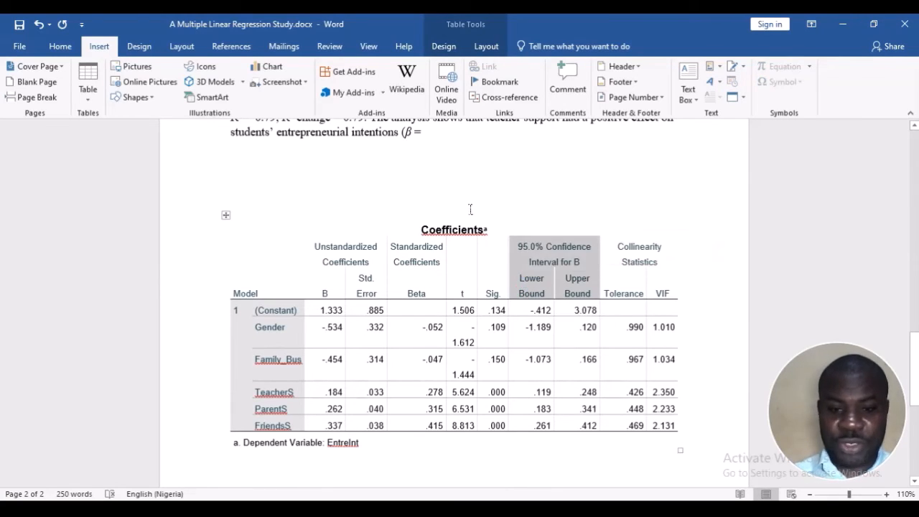
Enter the standardized Beta of TeacherS from the Coefficients table, rounded to 0.28, after "β ="
{"action": "scroll", "coordinate": [437, 205], "scroll_direction": "up", "scroll_amount": 2}
{"action": "left_click", "coordinate": [411, 201]}
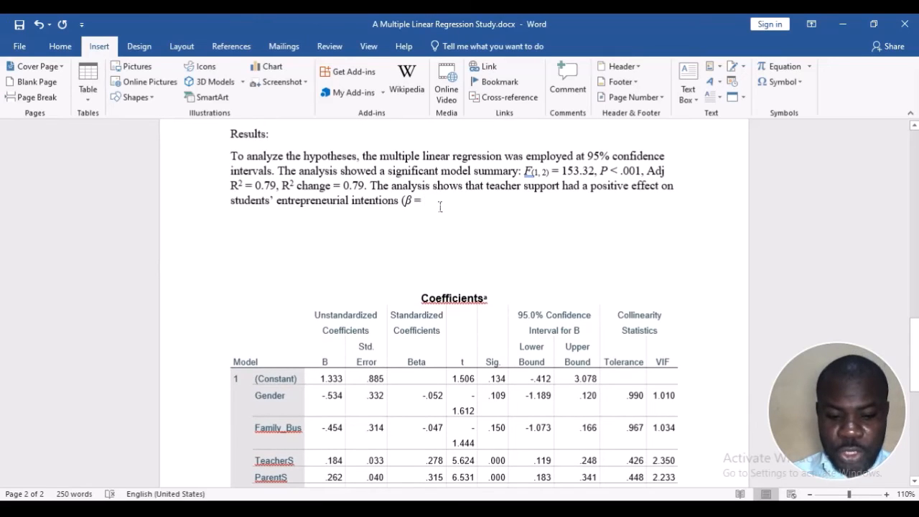
{"action": "scroll", "coordinate": [441, 207], "scroll_direction": "down", "scroll_amount": 2}
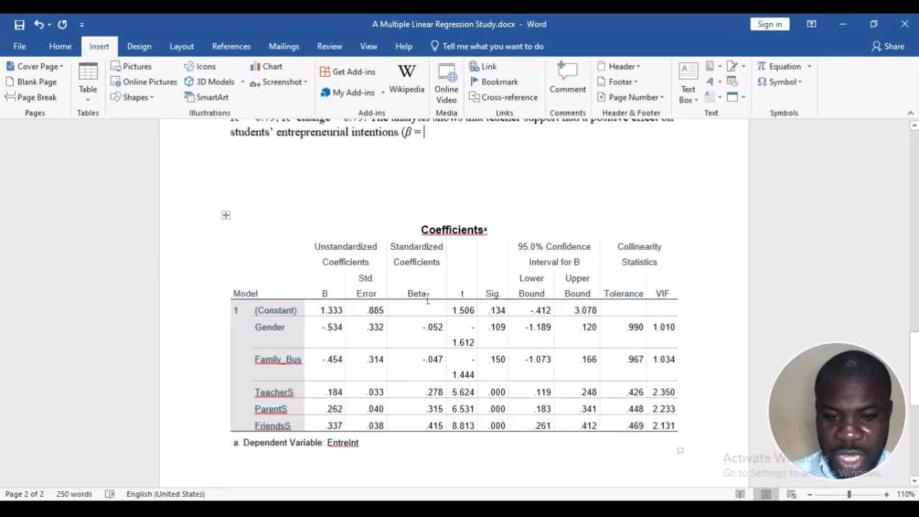
{"action": "scroll", "coordinate": [429, 302], "scroll_direction": "up", "scroll_amount": 1}
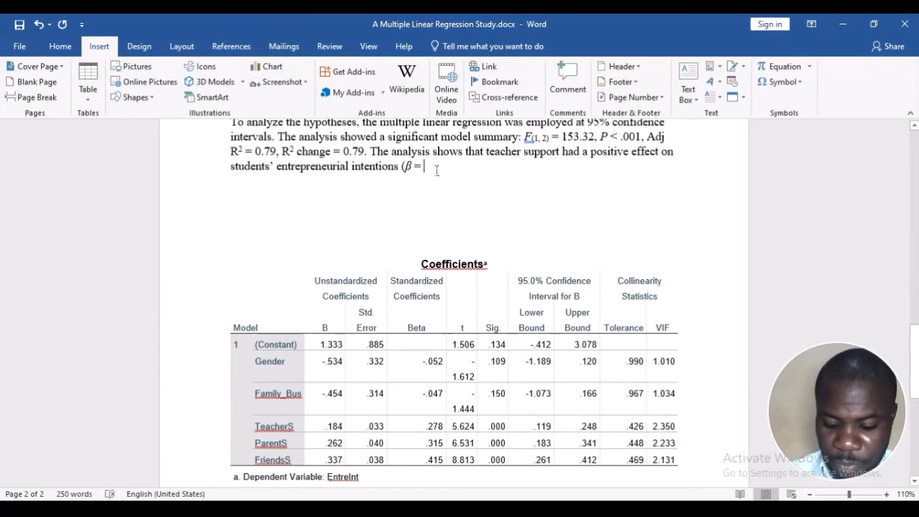
{"action": "type", "text": "0."}
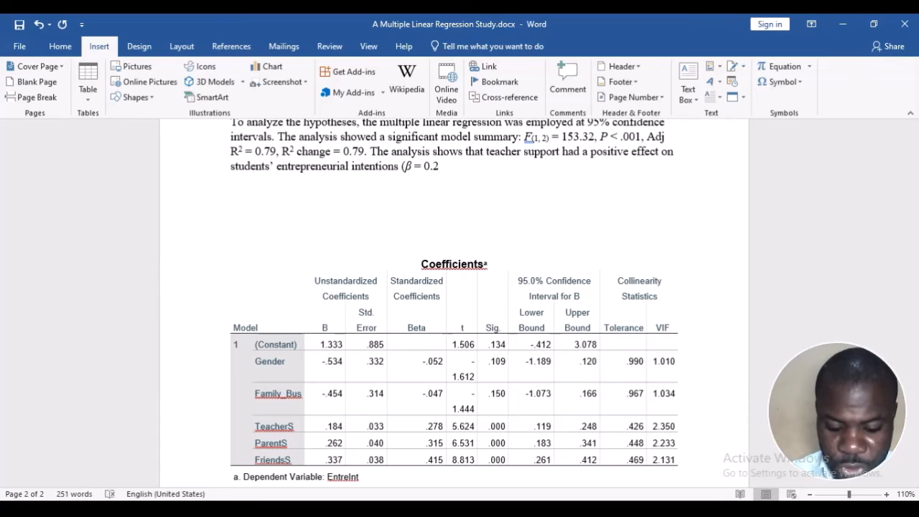
{"action": "type", "text": "28"}
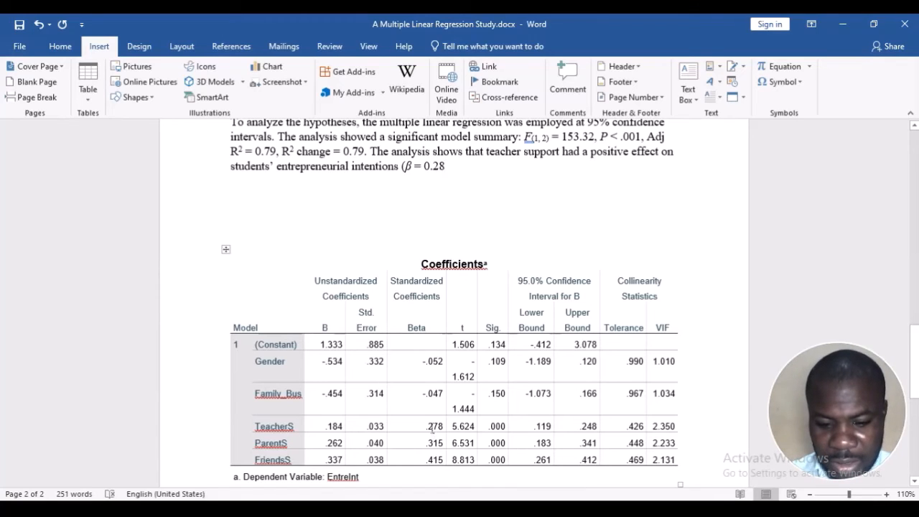
Clear the standardized Beta value from the TeacherS row of the Coefficients table
{"action": "left_click_drag", "start_coordinate": [433, 428], "coordinate": [442, 431]}
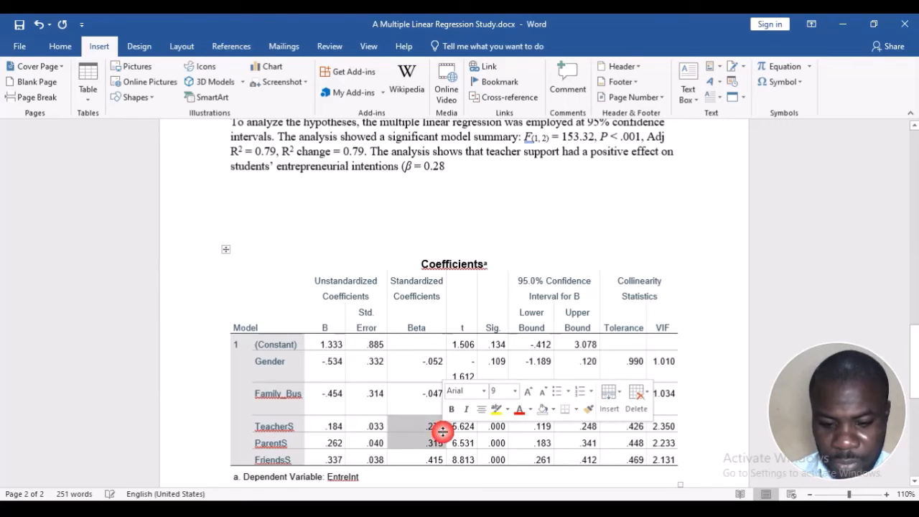
{"action": "left_click", "coordinate": [442, 426]}
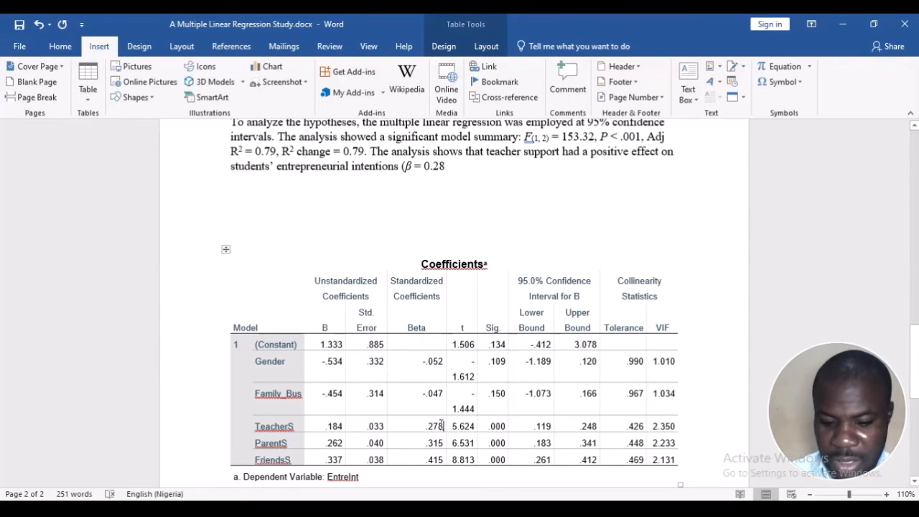
{"action": "key", "text": "BackSpace"}
{"action": "key", "text": "BackSpace"}
{"action": "key", "text": "BackSpace"}
{"action": "key", "text": "BackSpace"}
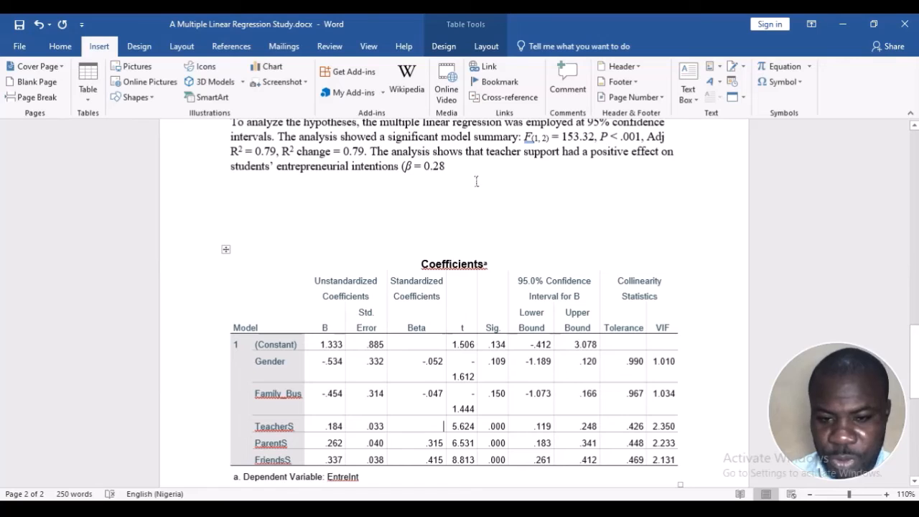
Add the TeacherS t value after the β value in the Results paragraph as ", t = 5.62,"
{"action": "left_click", "coordinate": [468, 167]}
{"action": "type", "text": ", "}
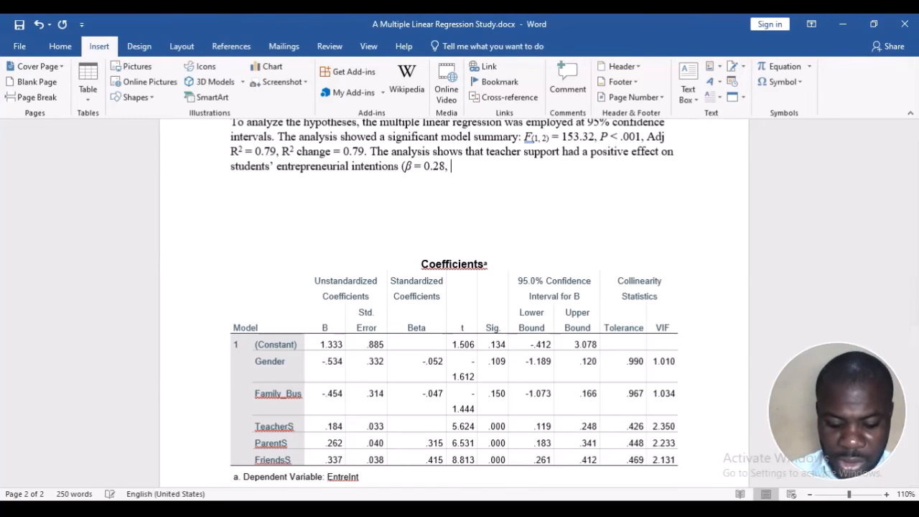
{"action": "type", "text": "t"}
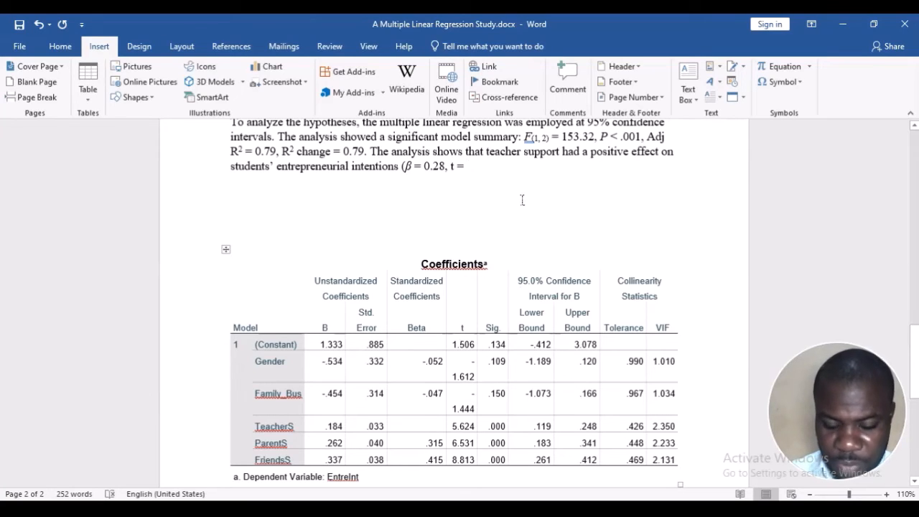
{"action": "type", "text": "= 5.62,"}
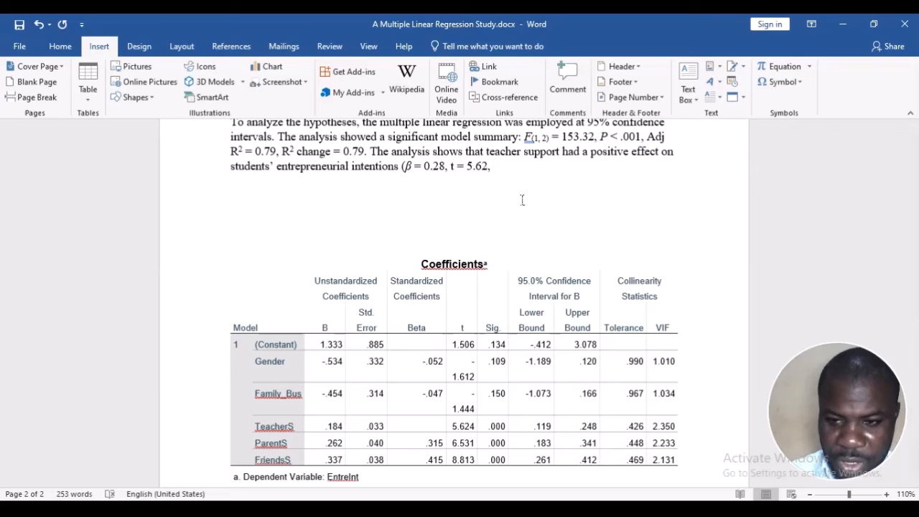
Copy "P < .001" from the model summary to the end of the teacher support statistics, then close the parenthesis and end the sentence
{"action": "left_click_drag", "start_coordinate": [600, 136], "coordinate": [638, 138]}
{"action": "key", "text": "ctrl+c"}
{"action": "left_click", "coordinate": [507, 168]}
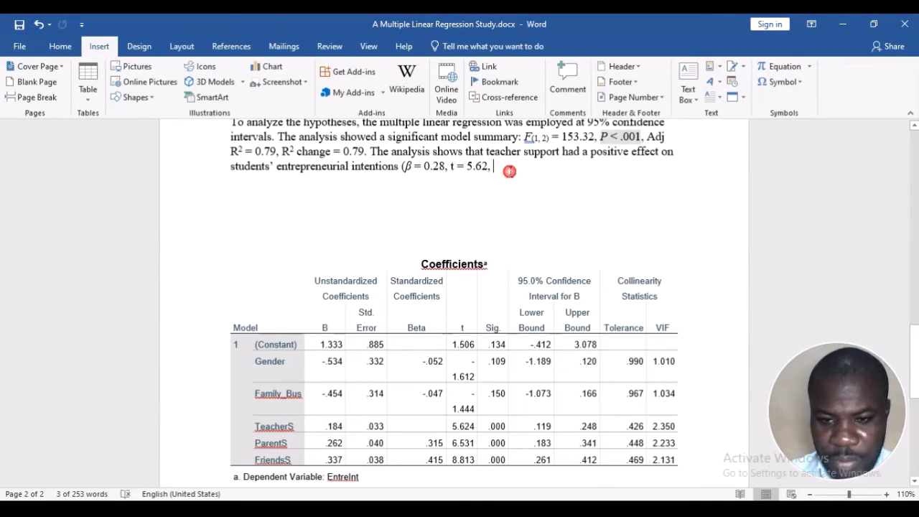
{"action": "key", "text": "ctrl+v"}
{"action": "type", "text": ")"}
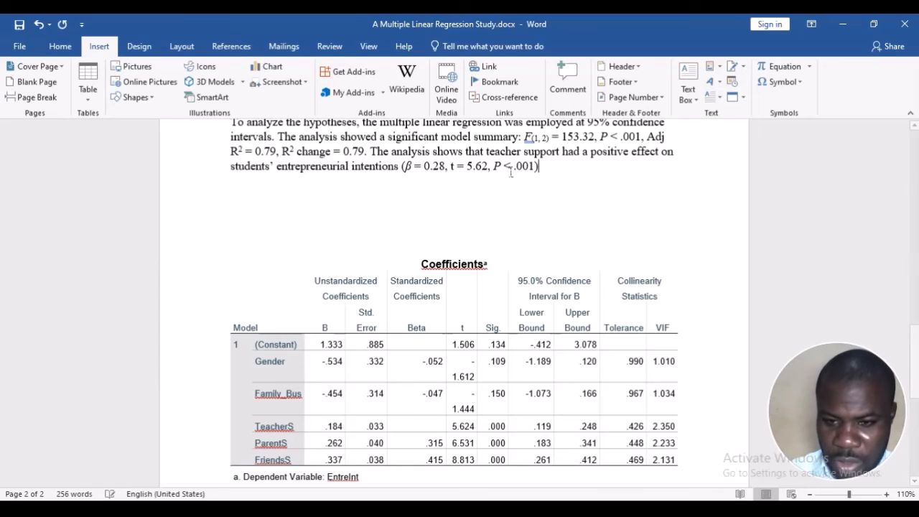
{"action": "type", "text": ". m"}
{"action": "key", "text": "BackSpace"}
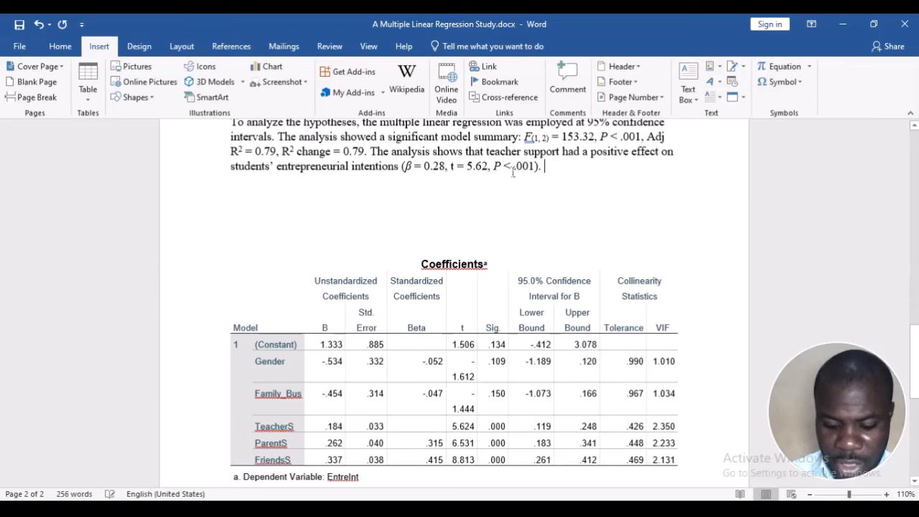
Add the sentence "Hence, the hypothesis 1 was accepted." after the teacher support result
{"action": "type", "text": "Hence,"}
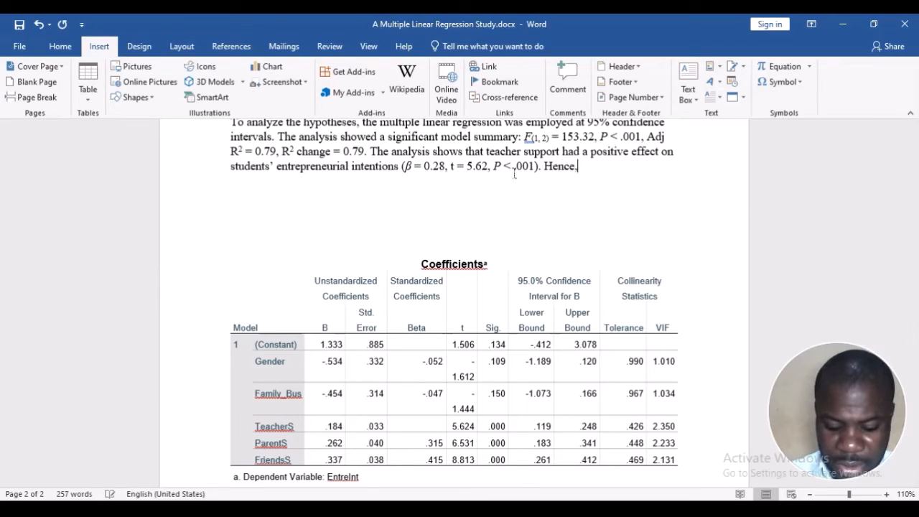
{"action": "type", "text": " the hypothesis n"}
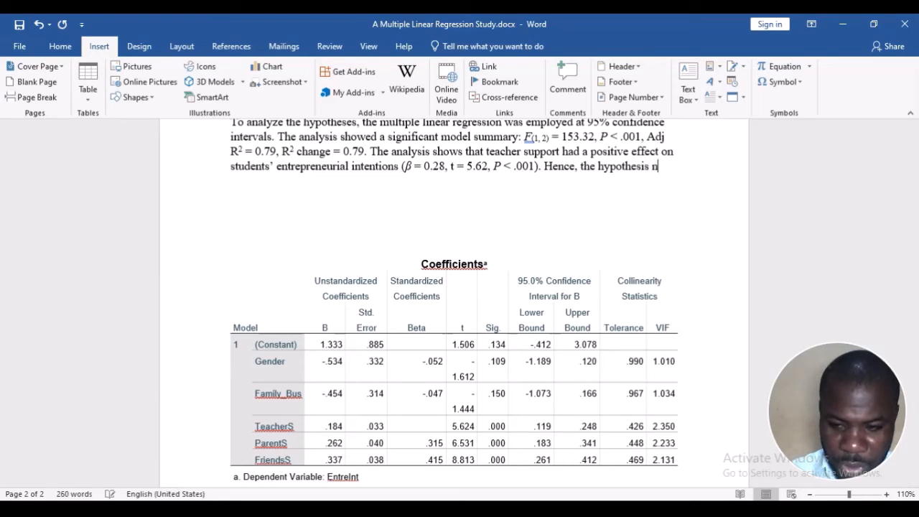
{"action": "key", "text": "BackSpace"}
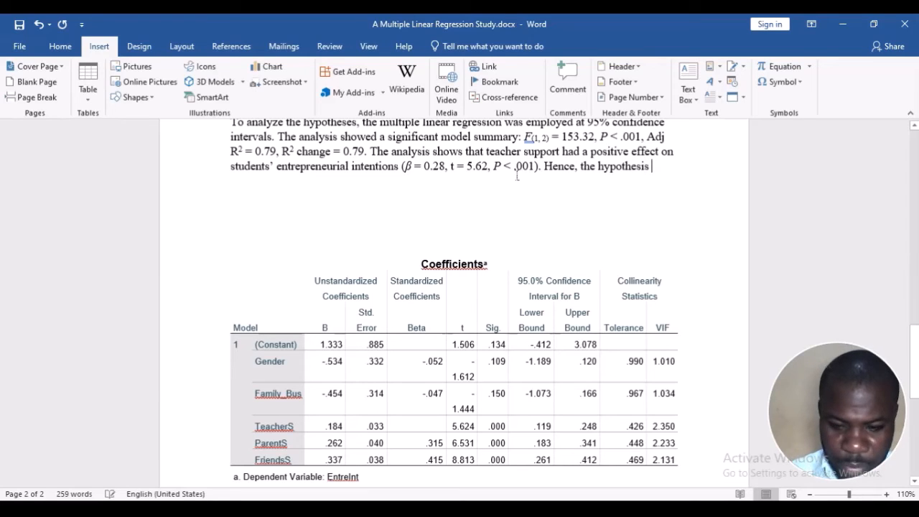
{"action": "type", "text": "1 was"}
{"action": "type", "text": " accepted."}
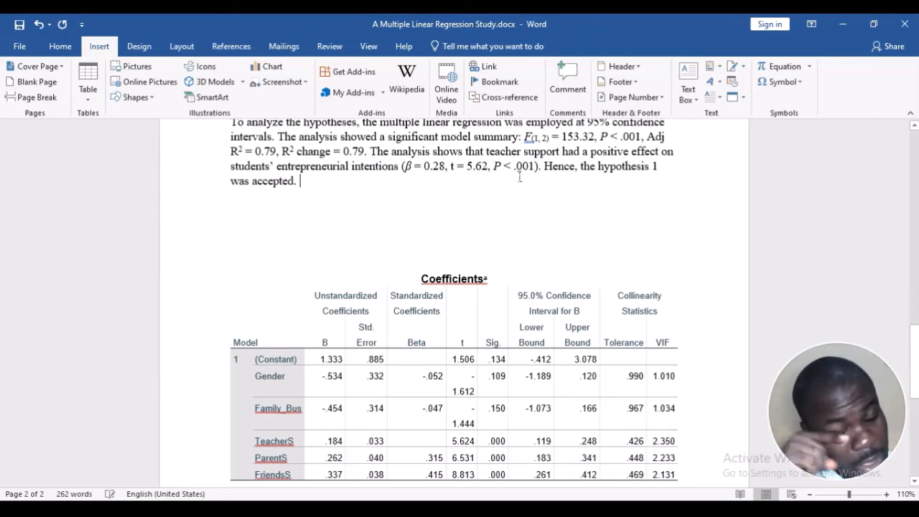
Continue the Results paragraph with "The analysis shows that parental support had a positive effect on students entrepreneurial intentions"
{"action": "scroll", "coordinate": [521, 179], "scroll_direction": "up", "scroll_amount": 1}
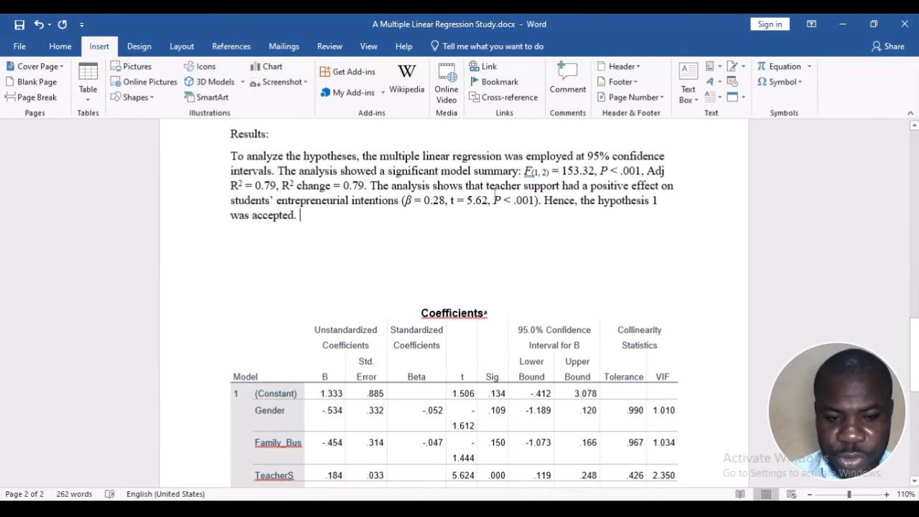
{"action": "type", "text": "T"}
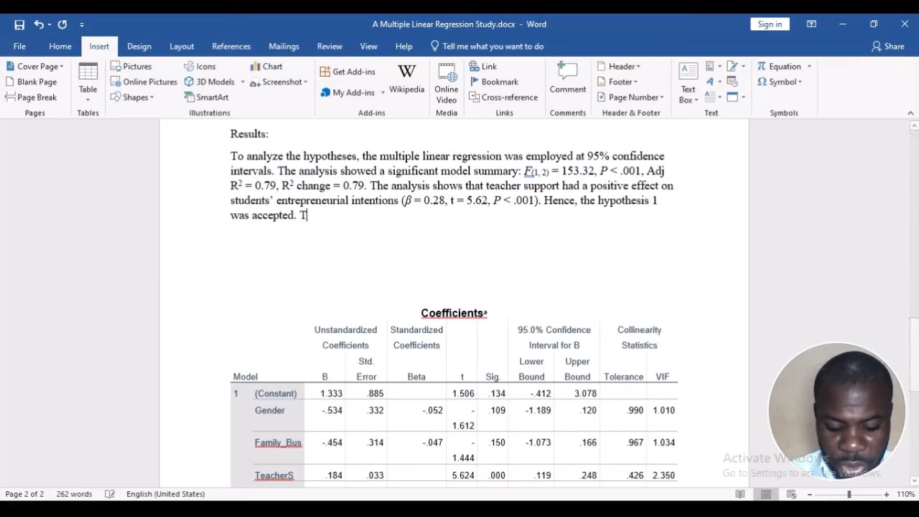
{"action": "type", "text": "he analysi"}
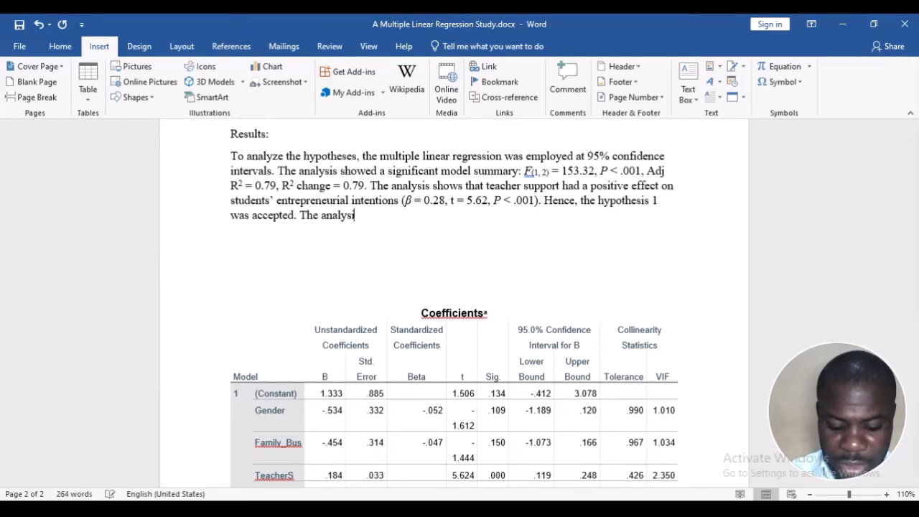
{"action": "type", "text": "s shows that"}
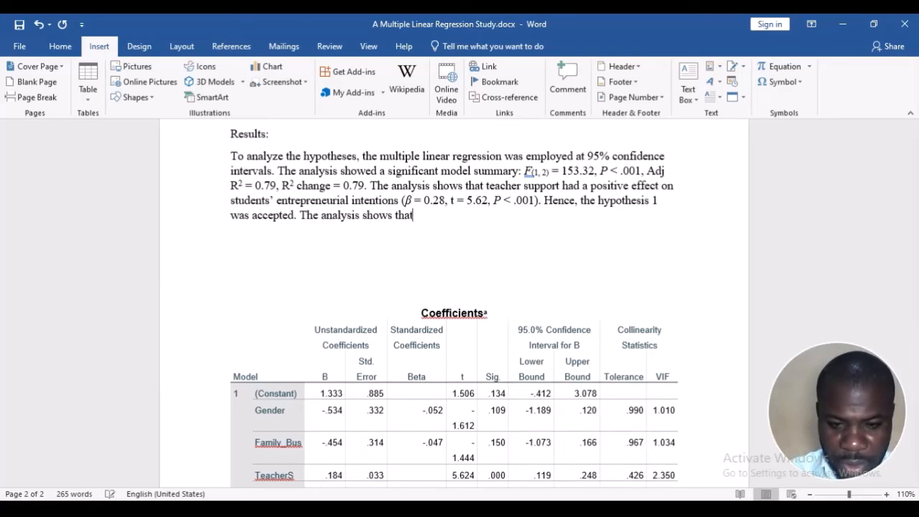
{"action": "type", "text": " pa"}
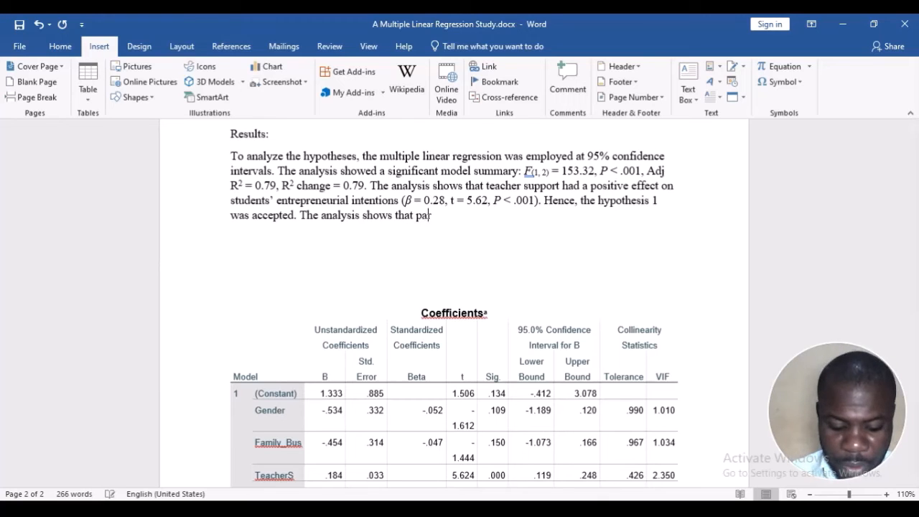
{"action": "type", "text": "rental suppor"}
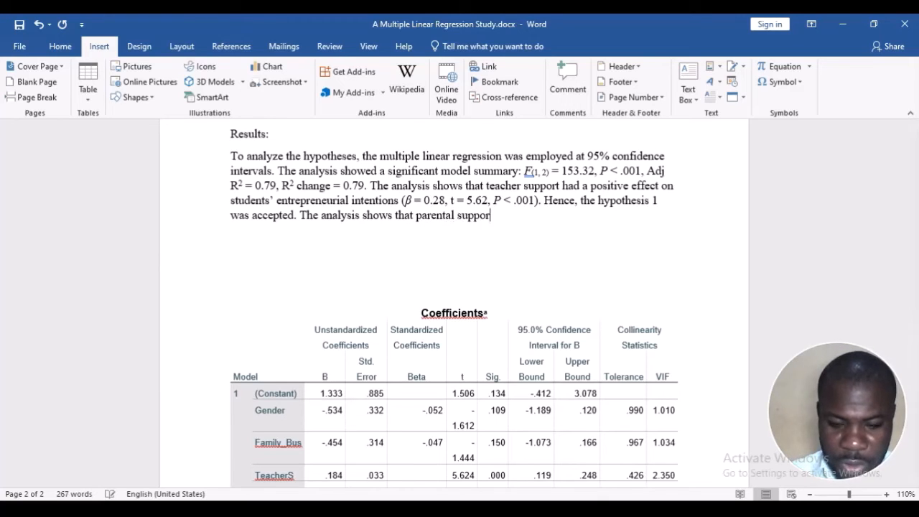
{"action": "type", "text": "t had a "}
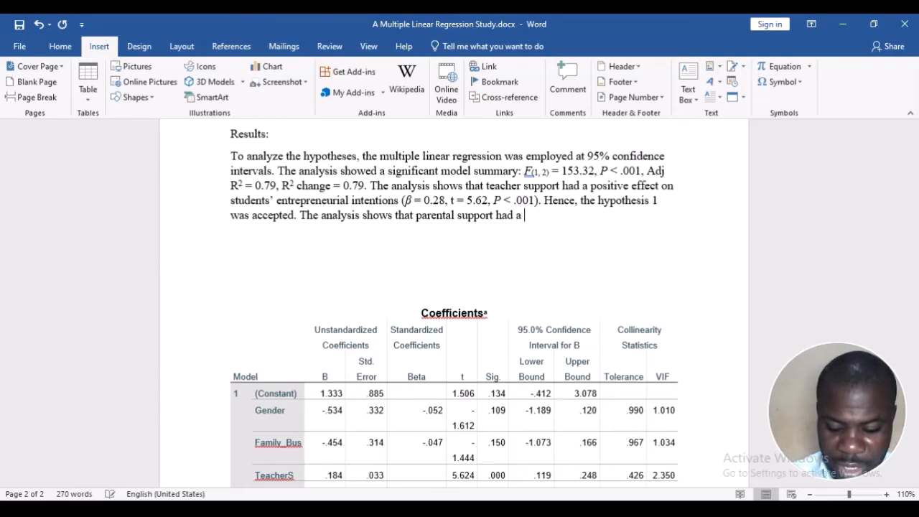
{"action": "type", "text": "positive effe"}
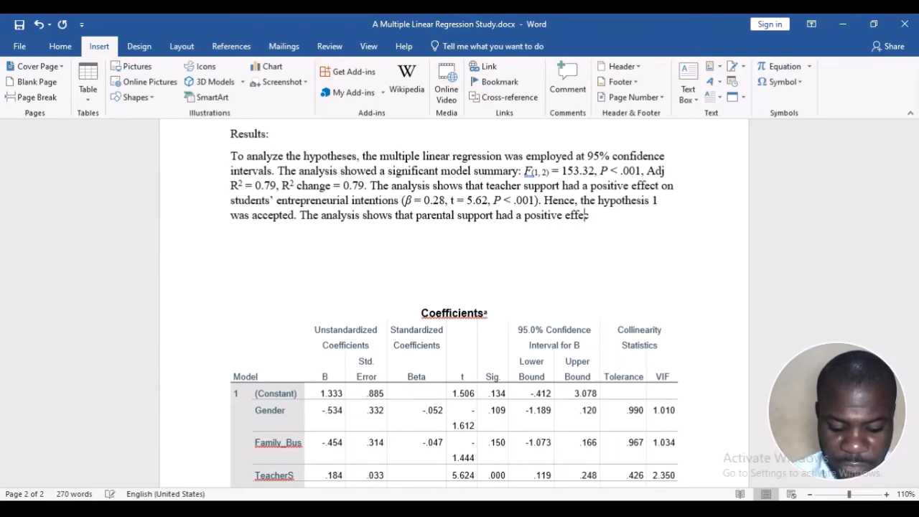
{"action": "type", "text": "ct on "}
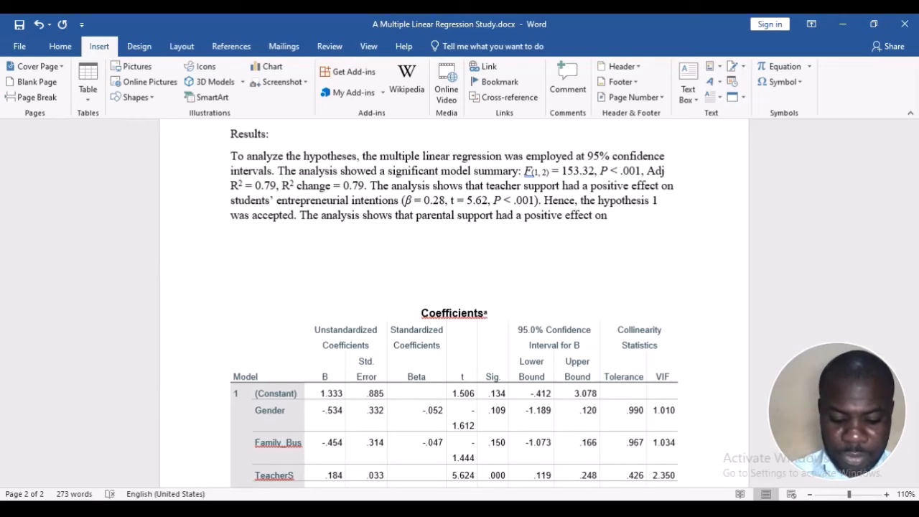
{"action": "type", "text": "students"}
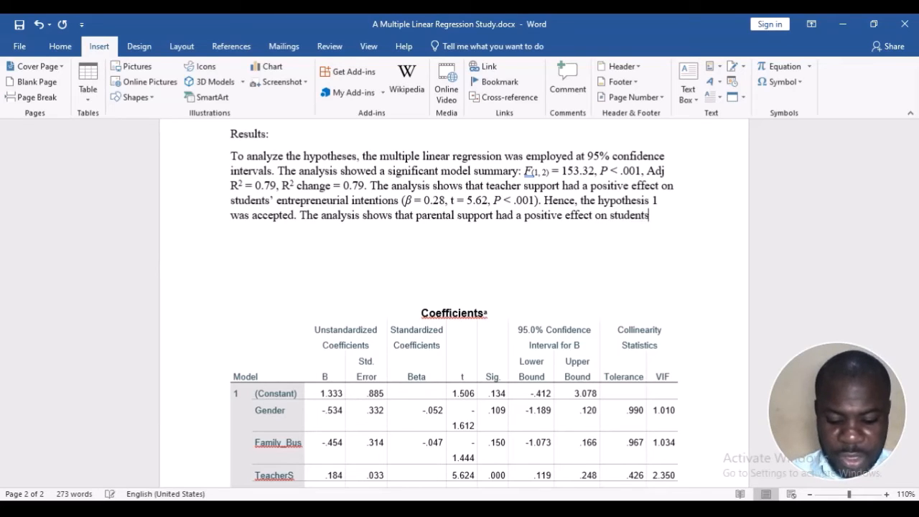
{"action": "type", "text": " entrepreneurial"}
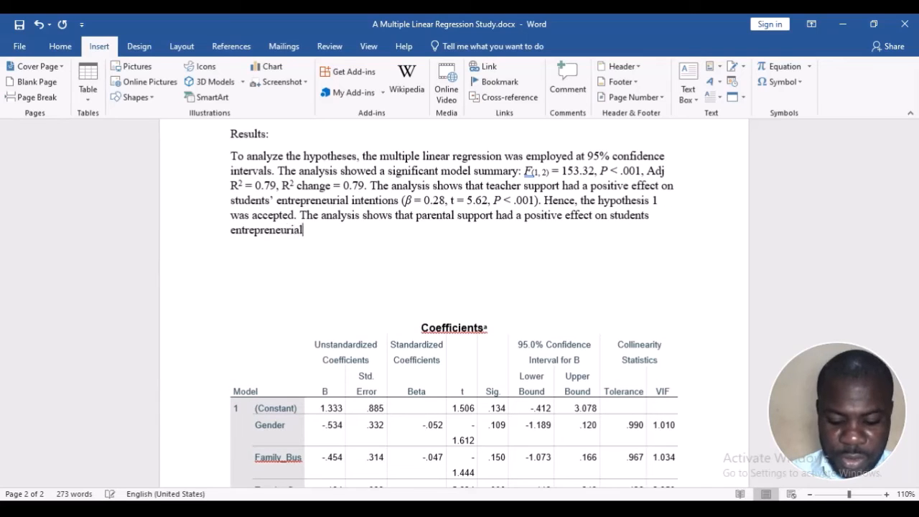
{"action": "type", "text": " intentions"}
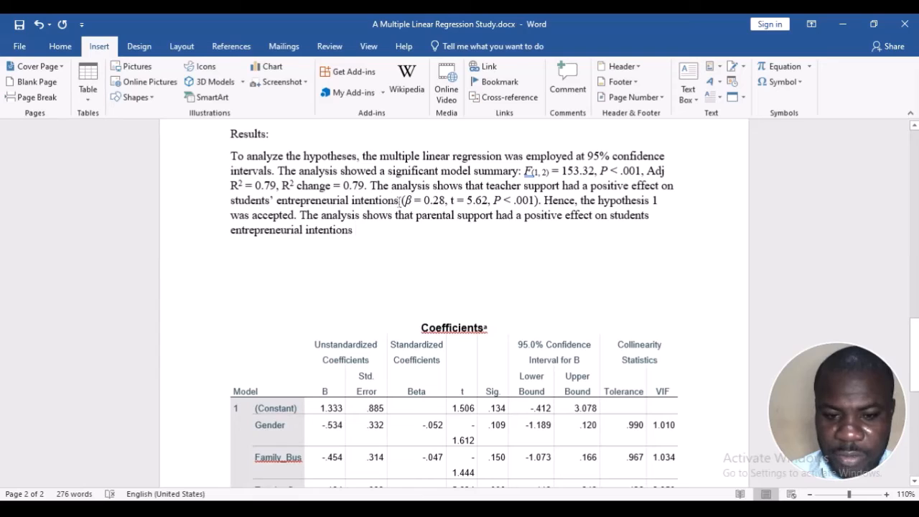
Copy the teacher support statistics "(β = 0.28, t = 5.62, P < .001)." to the end of the parental support sentence
{"action": "left_click_drag", "start_coordinate": [400, 198], "coordinate": [540, 202]}
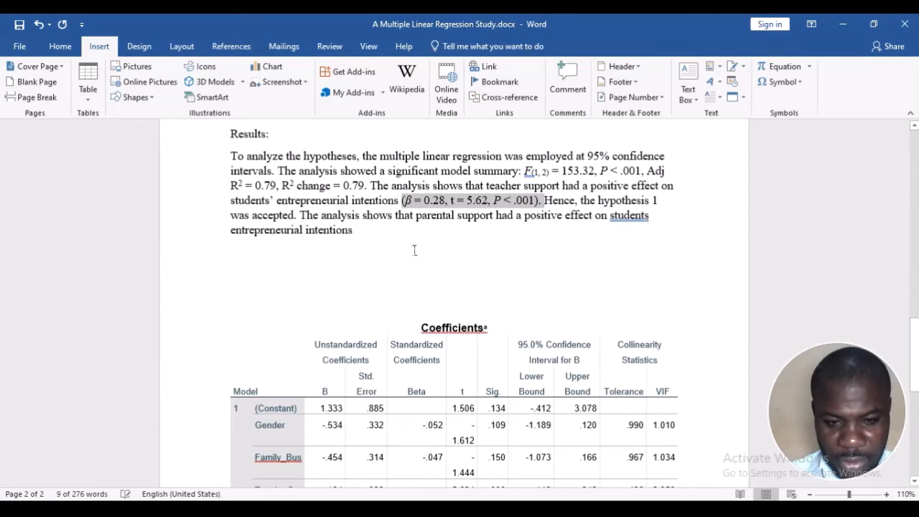
{"action": "left_click", "coordinate": [414, 251]}
{"action": "left_click", "coordinate": [405, 231]}
{"action": "key", "text": "ctrl+v"}
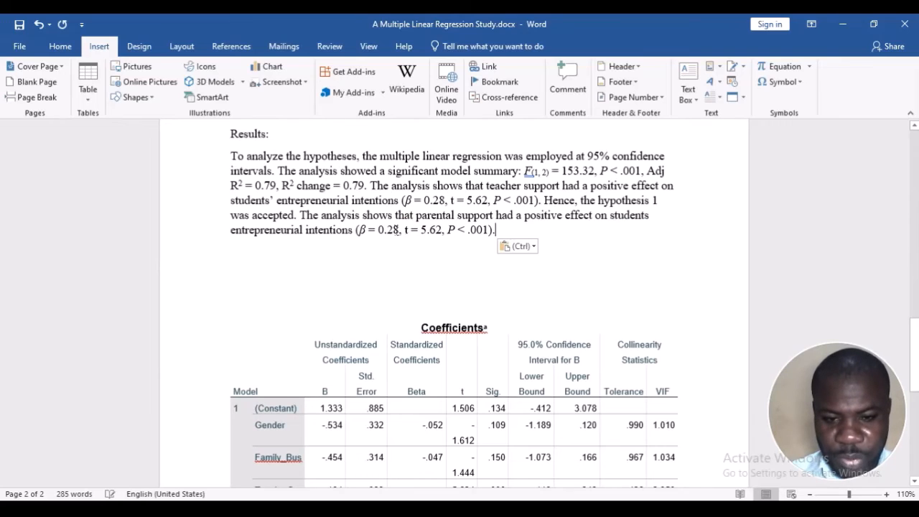
Change the β value in the parental support sentence to the rounded ParentS standardized Beta, 0.32
{"action": "scroll", "coordinate": [395, 229], "scroll_direction": "down", "scroll_amount": 3}
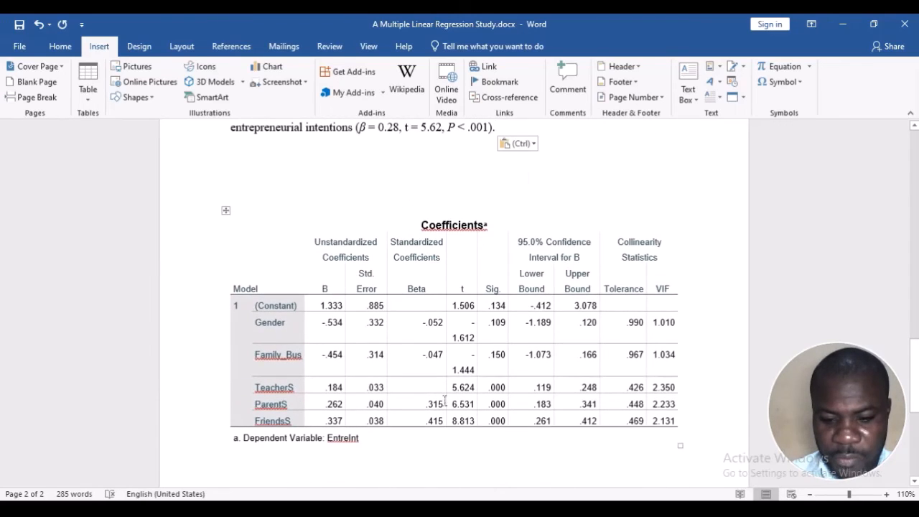
{"action": "left_click_drag", "start_coordinate": [444, 403], "coordinate": [429, 407]}
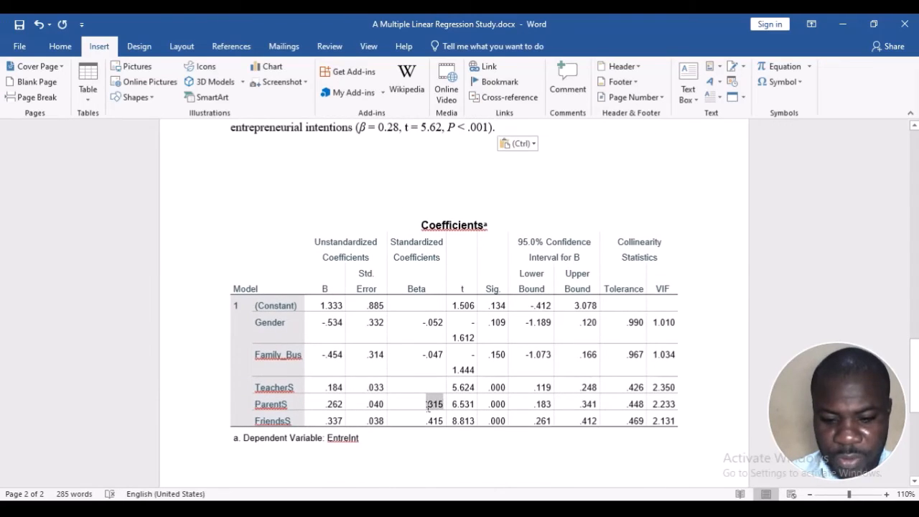
{"action": "scroll", "coordinate": [380, 143], "scroll_direction": "up", "scroll_amount": 2}
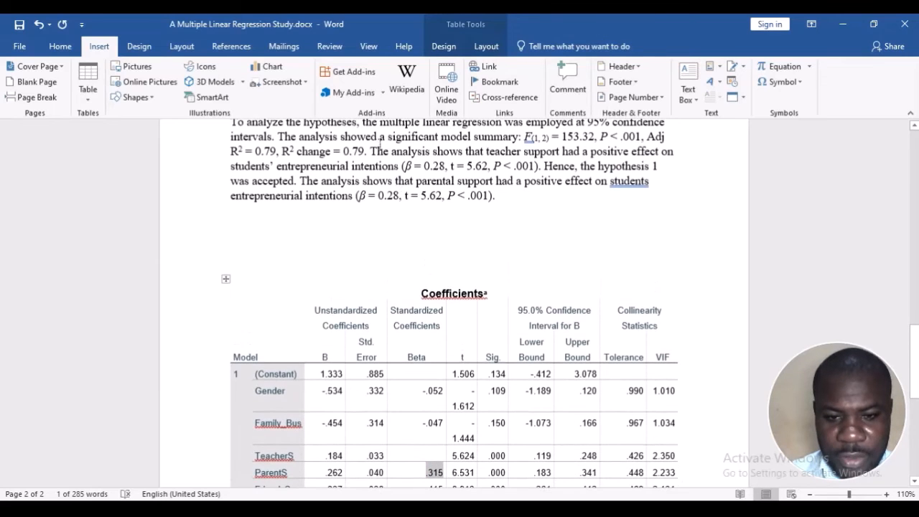
{"action": "left_click", "coordinate": [399, 197]}
{"action": "key", "text": "BackSpace"}
{"action": "key", "text": "BackSpace"}
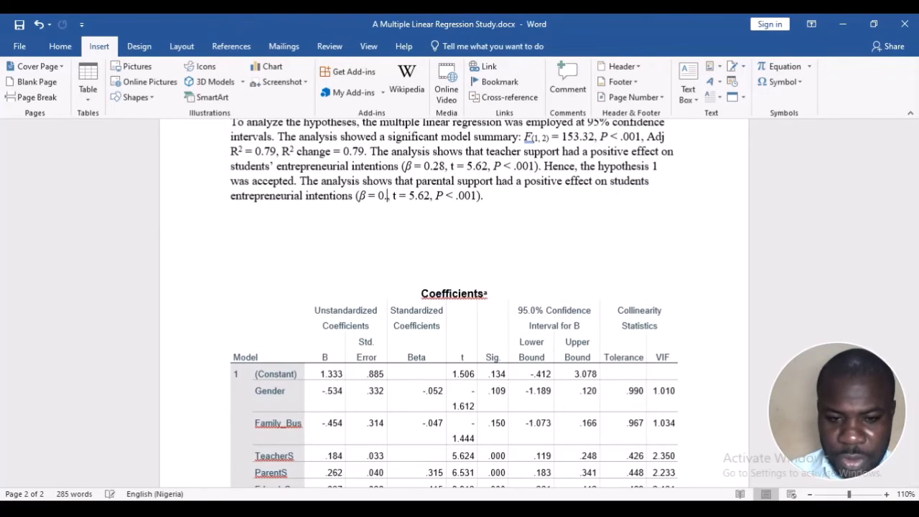
{"action": "type", "text": "3"}
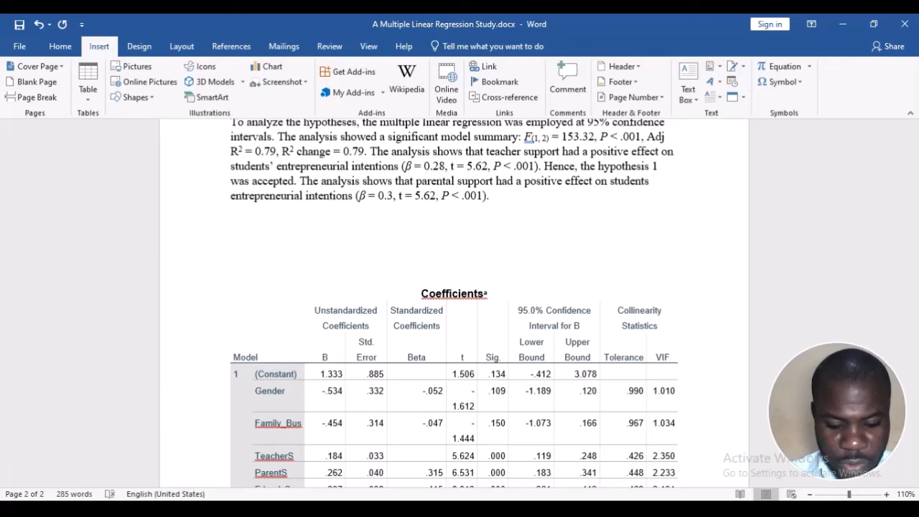
{"action": "scroll", "coordinate": [399, 201], "scroll_direction": "down", "scroll_amount": 2}
{"action": "scroll", "coordinate": [399, 201], "scroll_direction": "up", "scroll_amount": 2}
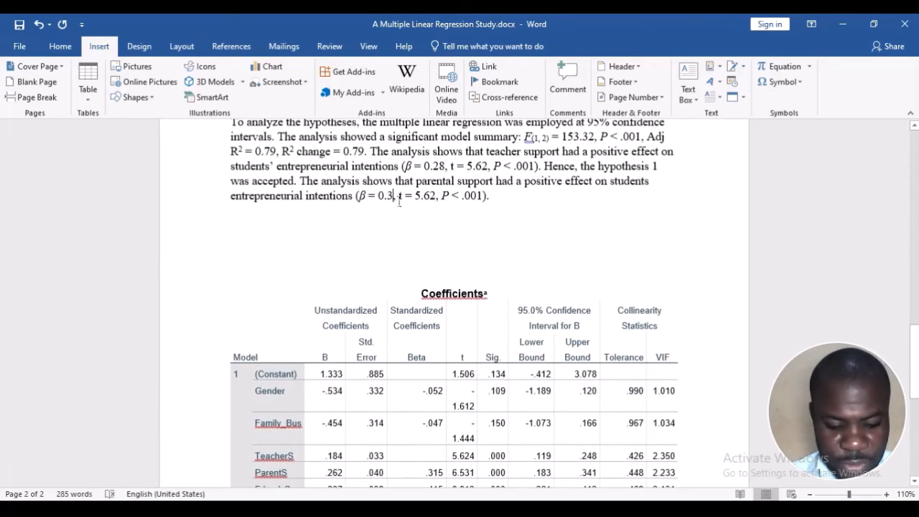
{"action": "type", "text": "2"}
Change the t value in the parental support sentence to the ParentS t value, 6.53
{"action": "scroll", "coordinate": [504, 318], "scroll_direction": "down", "scroll_amount": 2}
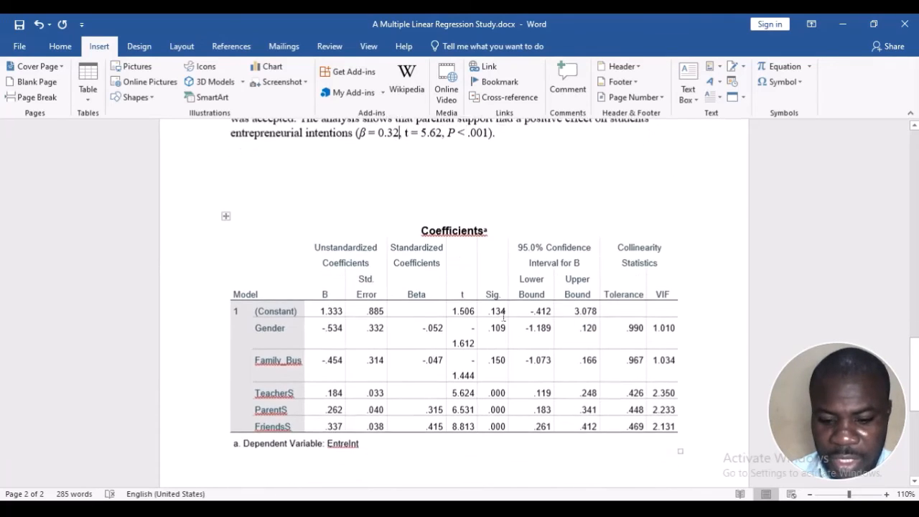
{"action": "scroll", "coordinate": [503, 318], "scroll_direction": "down", "scroll_amount": 1}
{"action": "scroll", "coordinate": [431, 287], "scroll_direction": "up", "scroll_amount": 2}
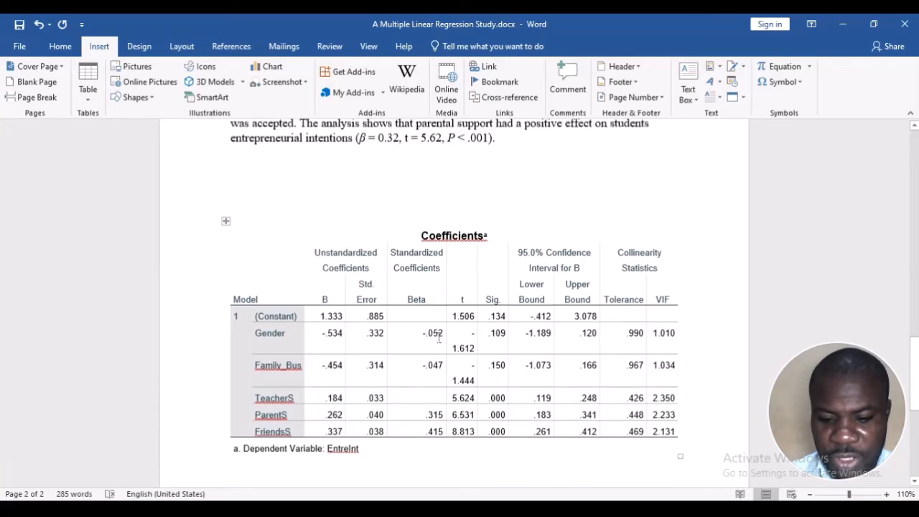
{"action": "left_click", "coordinate": [426, 192]}
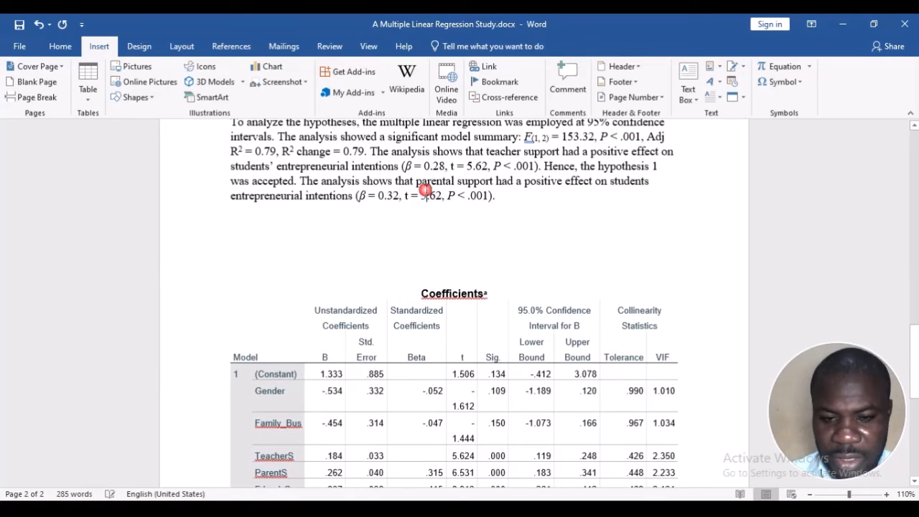
{"action": "key", "text": "BackSpace"}
{"action": "key", "text": "BackSpace"}
{"action": "type", "text": "6."}
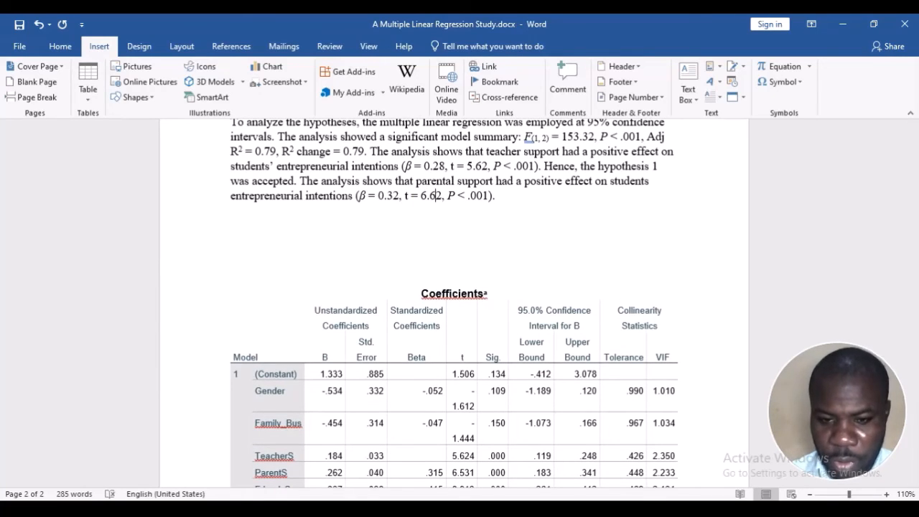
{"action": "key", "text": "BackSpace"}
{"action": "type", "text": "5"}
{"action": "key", "text": "Delete"}
{"action": "type", "text": "3"}
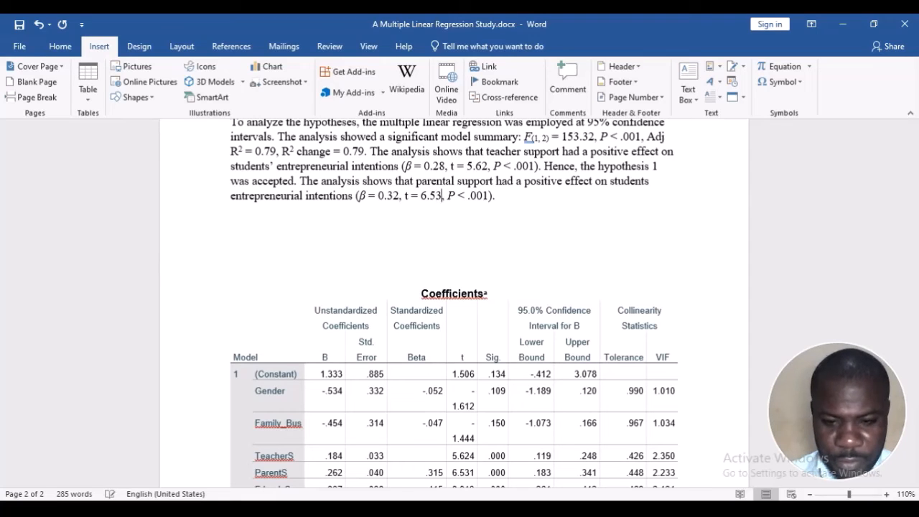
Check the Sig. value in the ParentS row of the Coefficients table against the P value in the parental support sentence
{"action": "scroll", "coordinate": [515, 373], "scroll_direction": "down", "scroll_amount": 2}
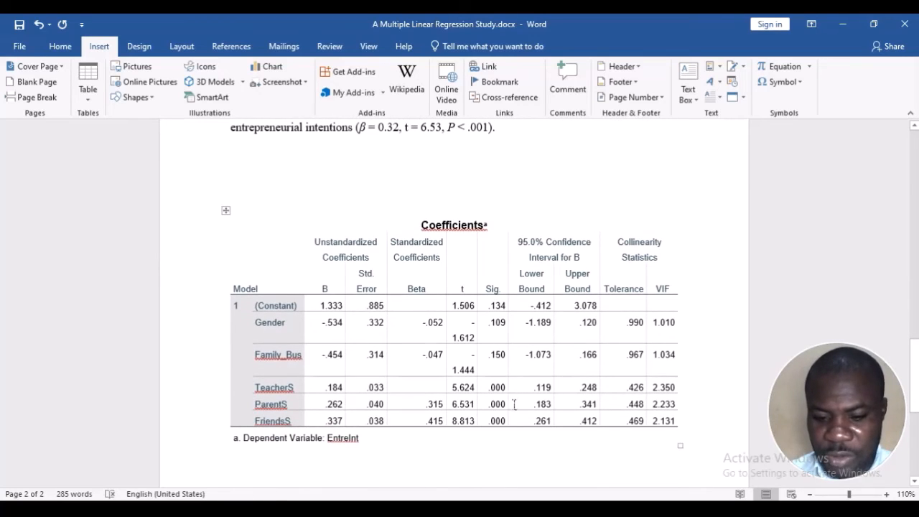
{"action": "double_click", "coordinate": [501, 406]}
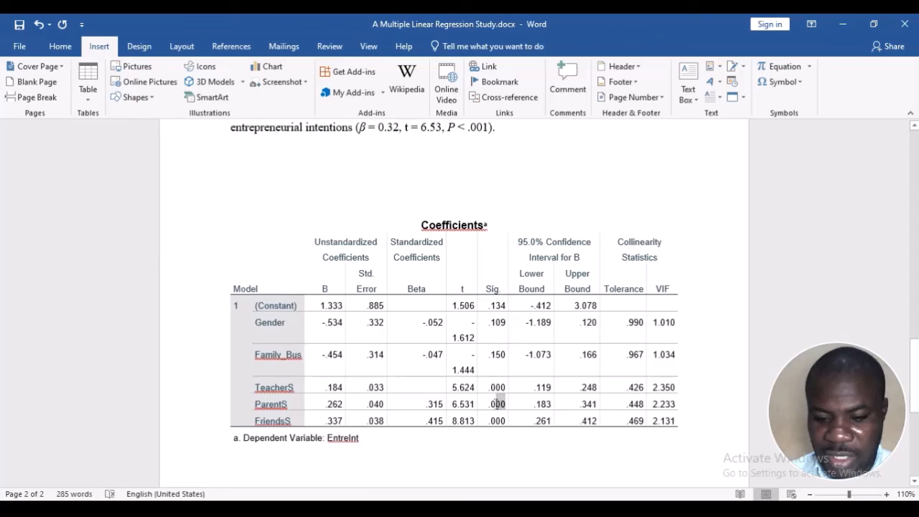
{"action": "left_click", "coordinate": [550, 405]}
{"action": "scroll", "coordinate": [558, 406], "scroll_direction": "up", "scroll_amount": 3}
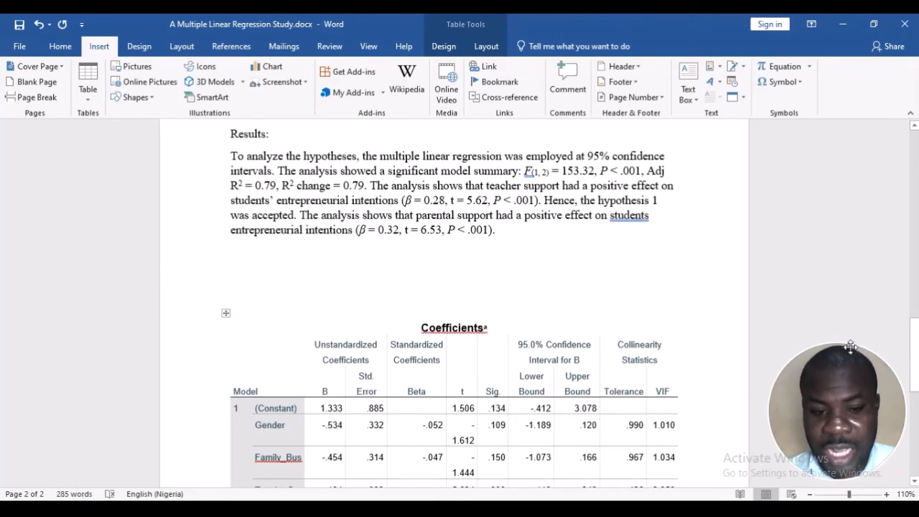
Add the missing apostrophe after "students" in the parental support sentence
{"action": "left_click", "coordinate": [652, 224]}
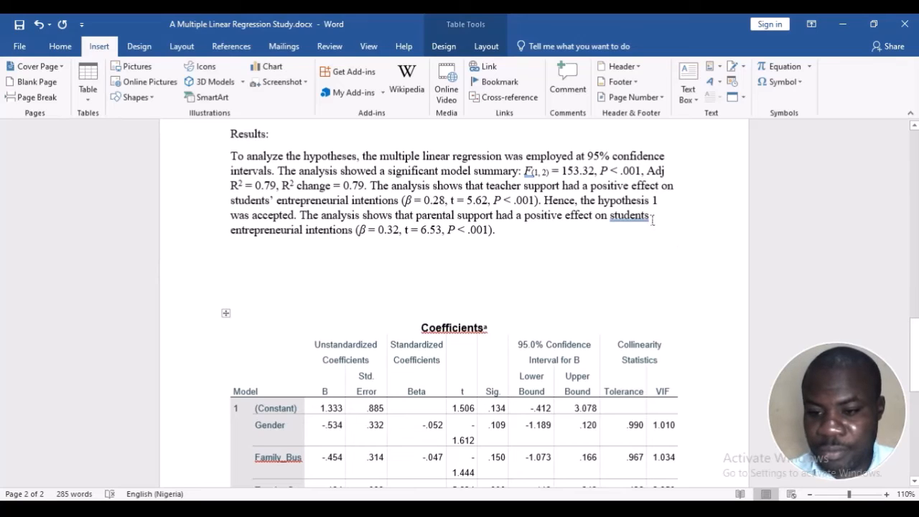
{"action": "type", "text": "'"}
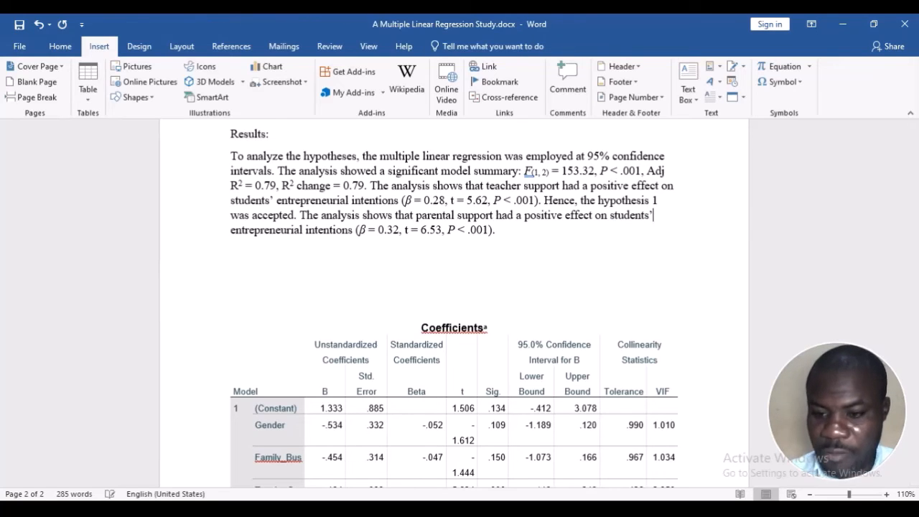
Insert the TeacherS confidence interval "CI = 0.12, 0.25," before the P value in the teacher support statistics
{"action": "left_click", "coordinate": [495, 200]}
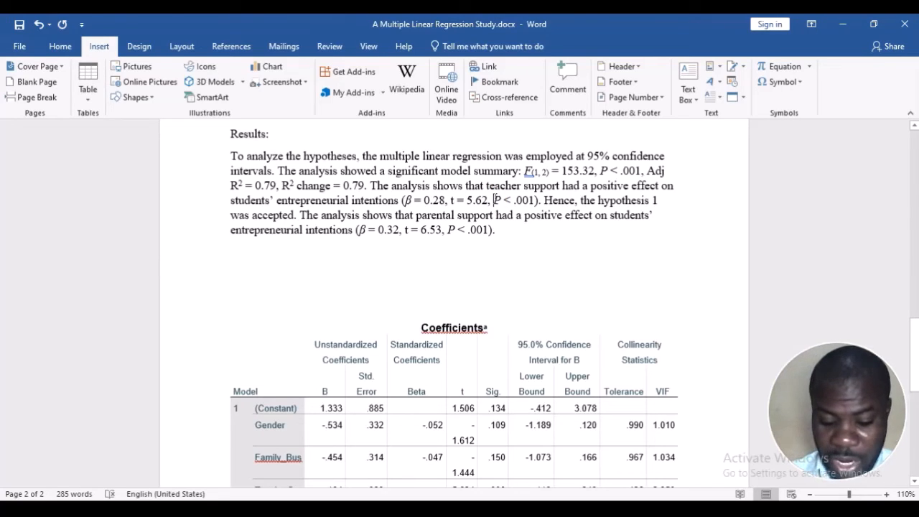
{"action": "type", "text": "CI "}
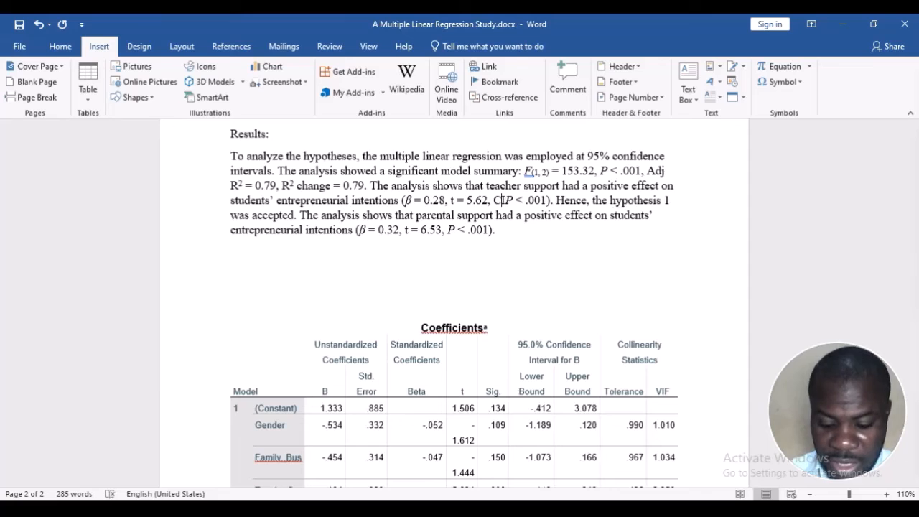
{"action": "type", "text": "="}
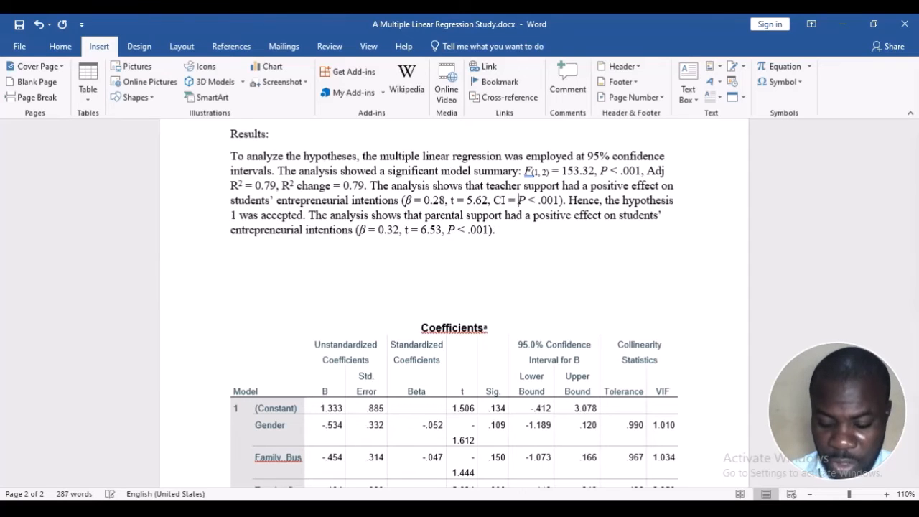
{"action": "scroll", "coordinate": [550, 439], "scroll_direction": "down", "scroll_amount": 1}
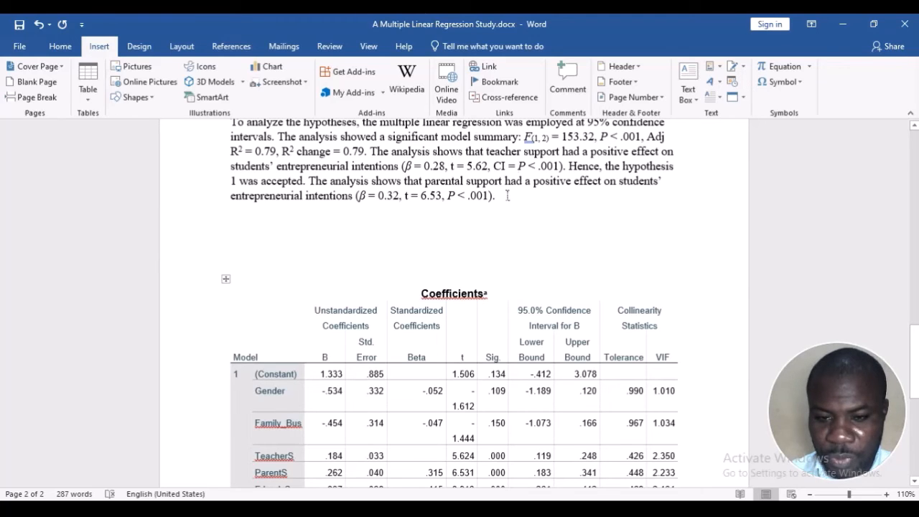
{"action": "type", "text": "0."}
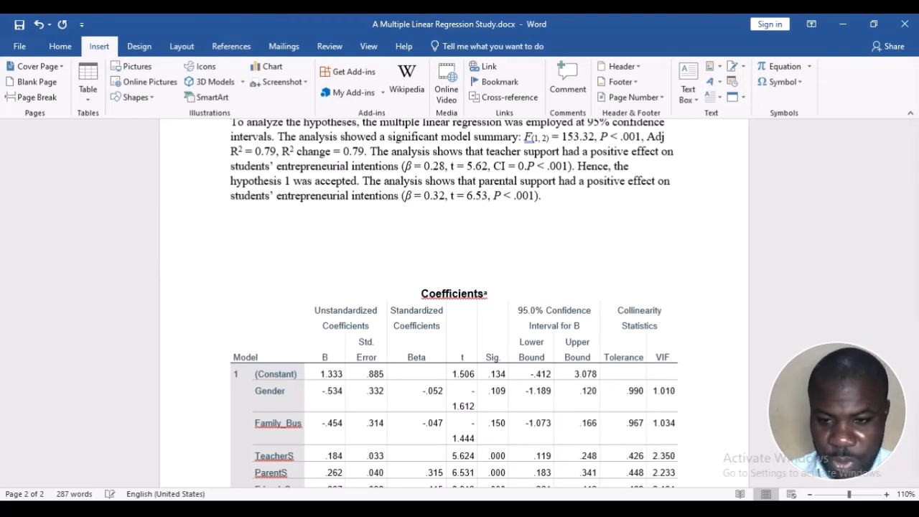
{"action": "type", "text": "12, "}
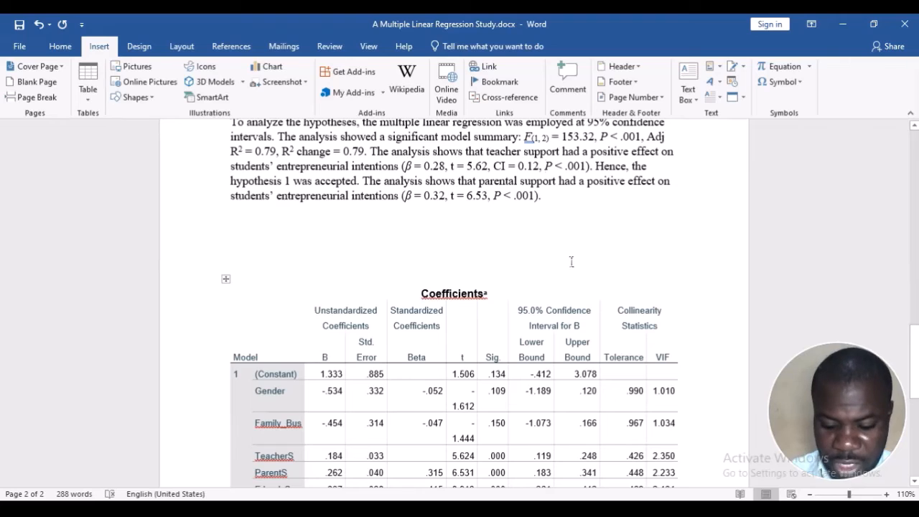
{"action": "type", "text": "0.25"}
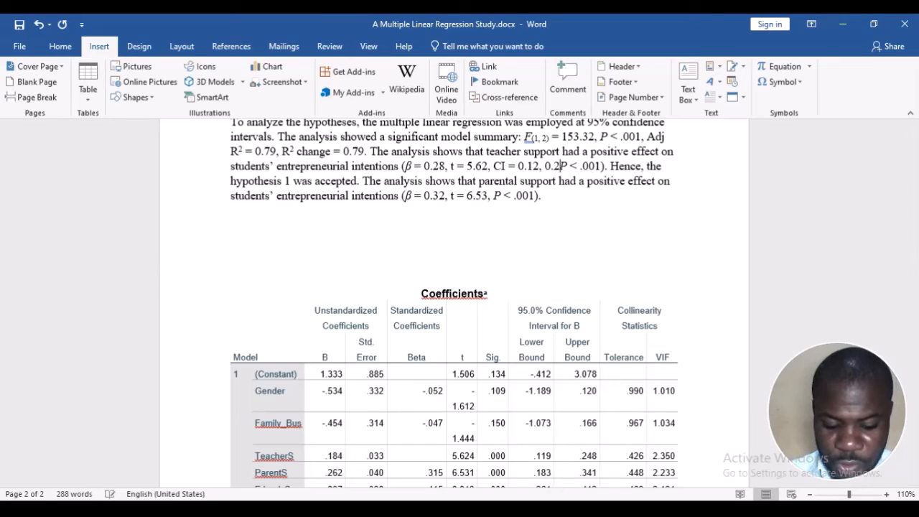
{"action": "type", "text": ","}
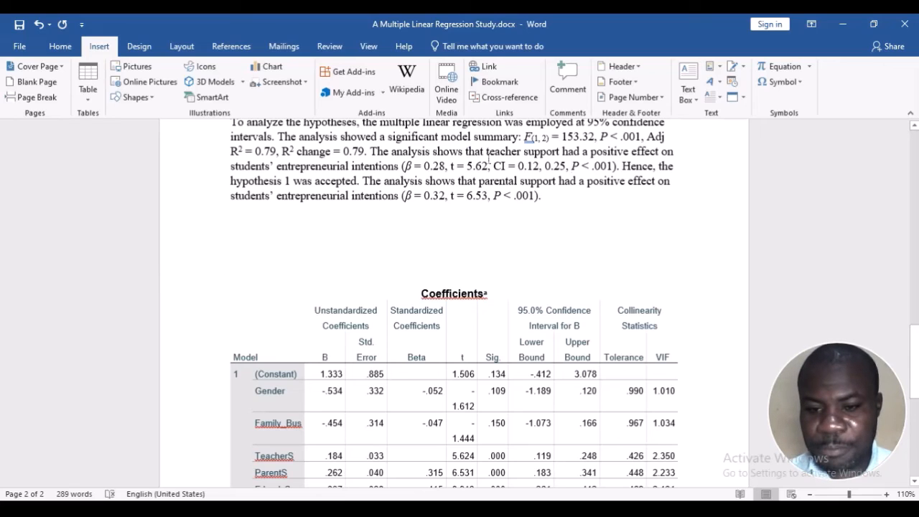
Copy the "CI =" label from the teacher support statistics to before the P value in the parental support statistics
{"action": "left_click_drag", "start_coordinate": [502, 167], "coordinate": [516, 171]}
{"action": "key", "text": "ctrl+c"}
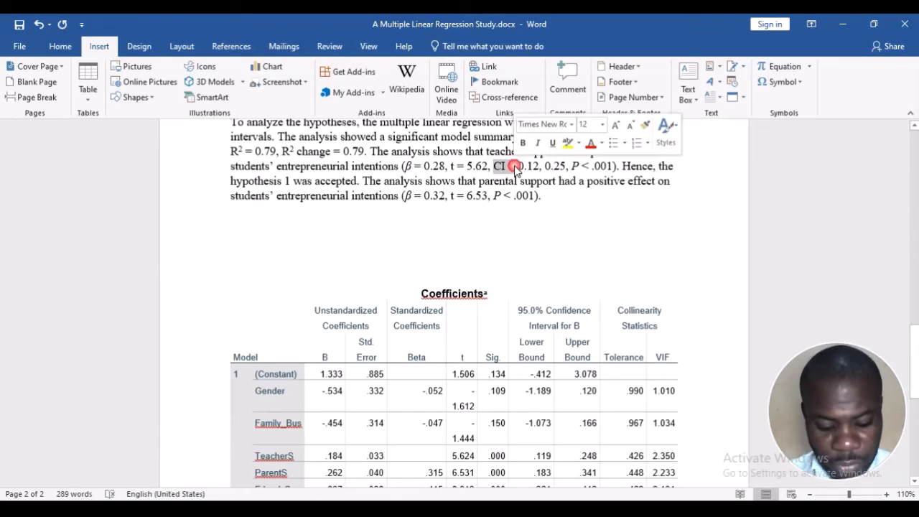
{"action": "left_click", "coordinate": [494, 200]}
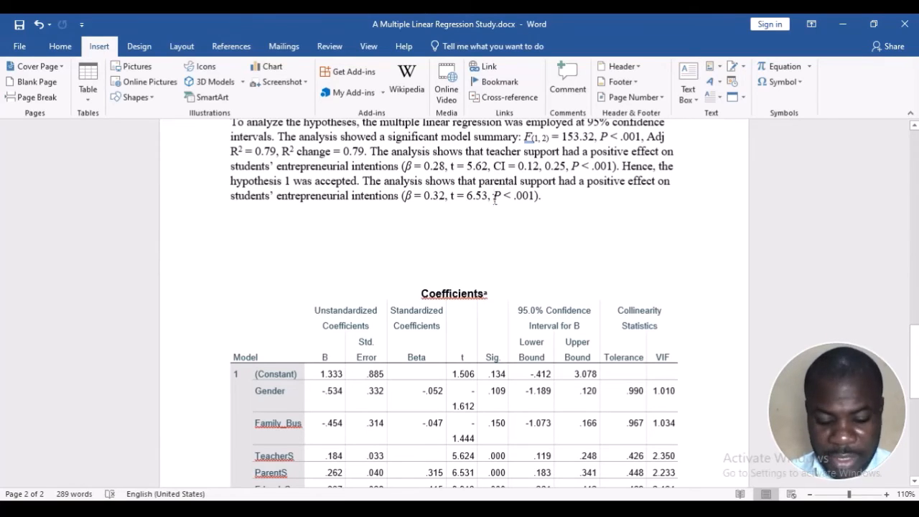
{"action": "key", "text": "ctrl+v"}
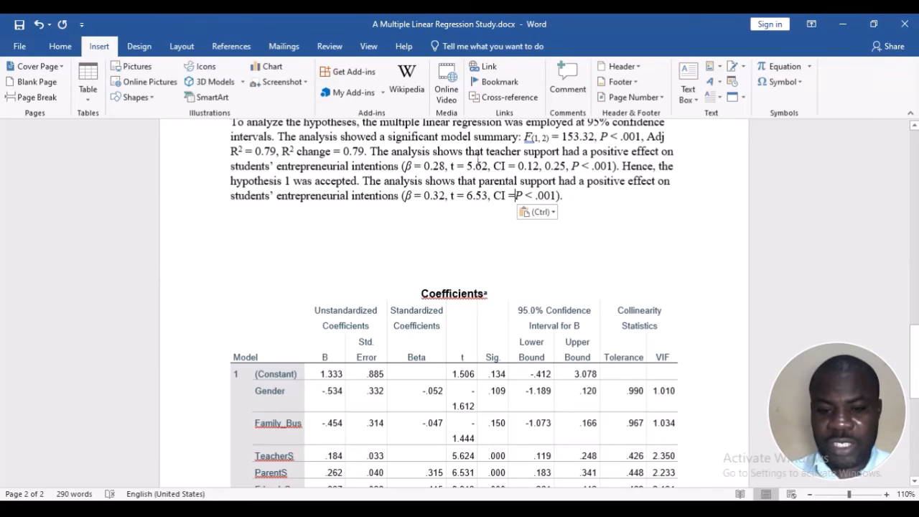
Delete "CI = 0.12," from the teacher support statistics and "CI =" from the parental support statistics
{"action": "left_click_drag", "start_coordinate": [450, 167], "coordinate": [547, 167]}
{"action": "key", "text": "Delete"}
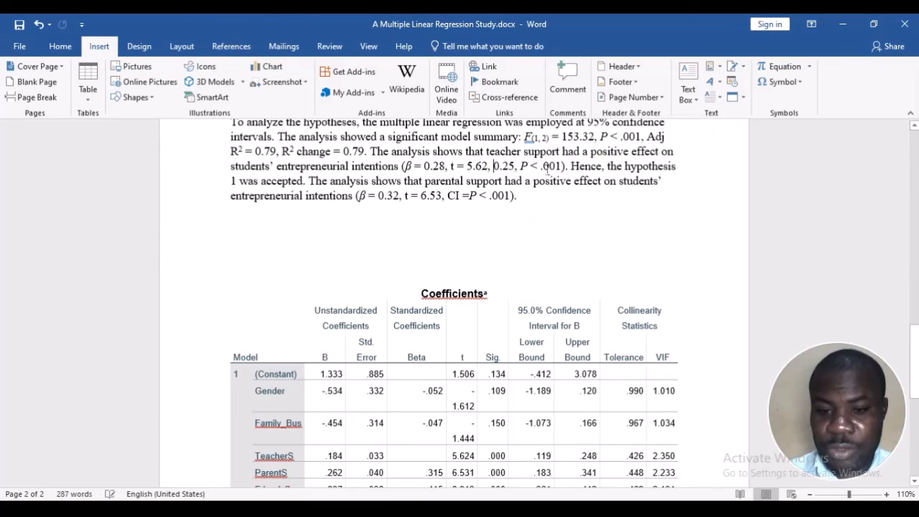
{"action": "left_click", "coordinate": [468, 195]}
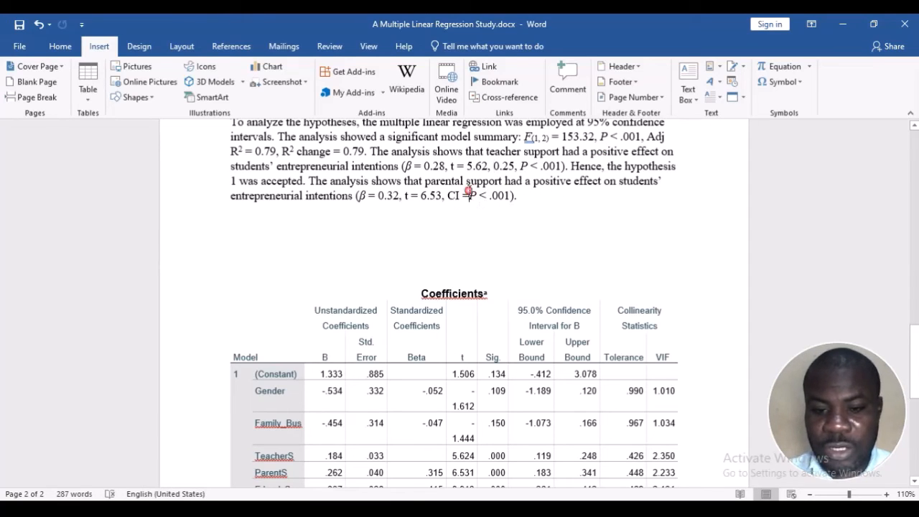
{"action": "key", "text": "BackSpace"}
{"action": "key", "text": "BackSpace"}
{"action": "key", "text": "BackSpace"}
{"action": "key", "text": "BackSpace"}
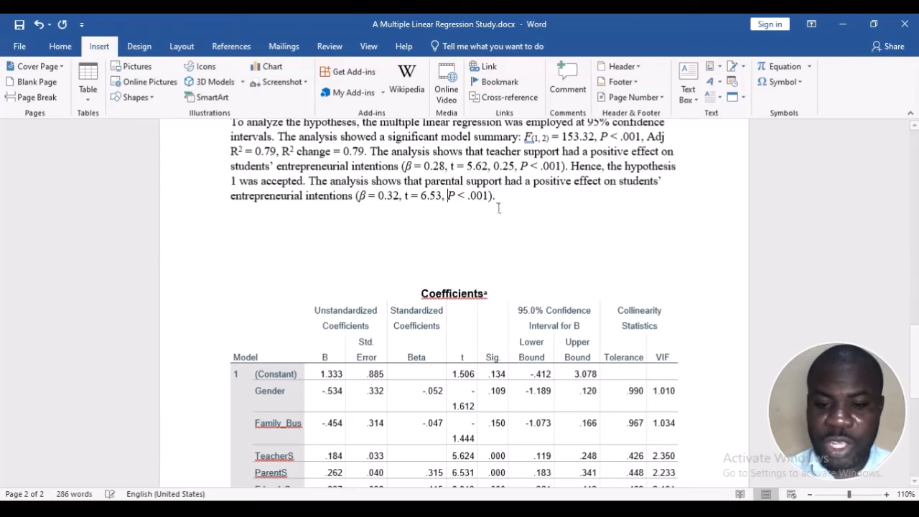
Extend the end of the parental support sentence with ", indicating that hypothesis 2 is accepted."
{"action": "left_click", "coordinate": [502, 204]}
{"action": "key", "text": "BackSpace"}
{"action": "type", "text": ", i"}
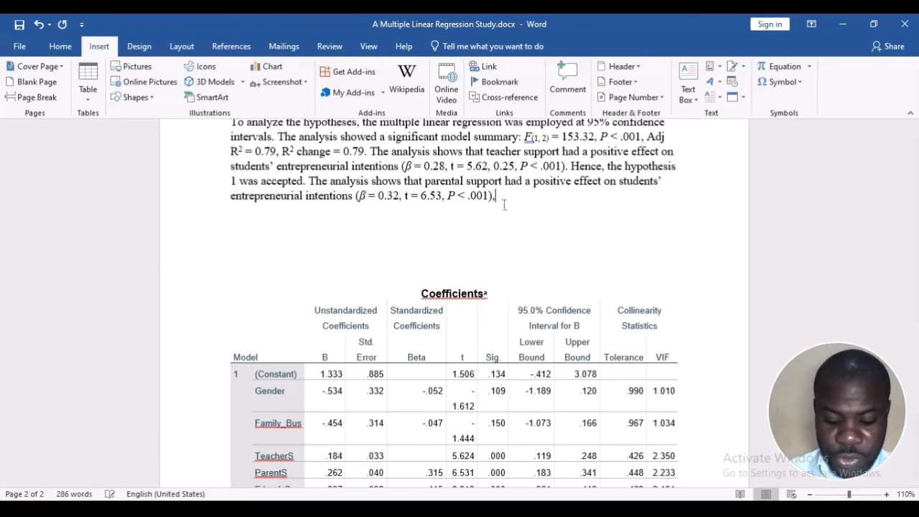
{"action": "type", "text": "ndicatin"}
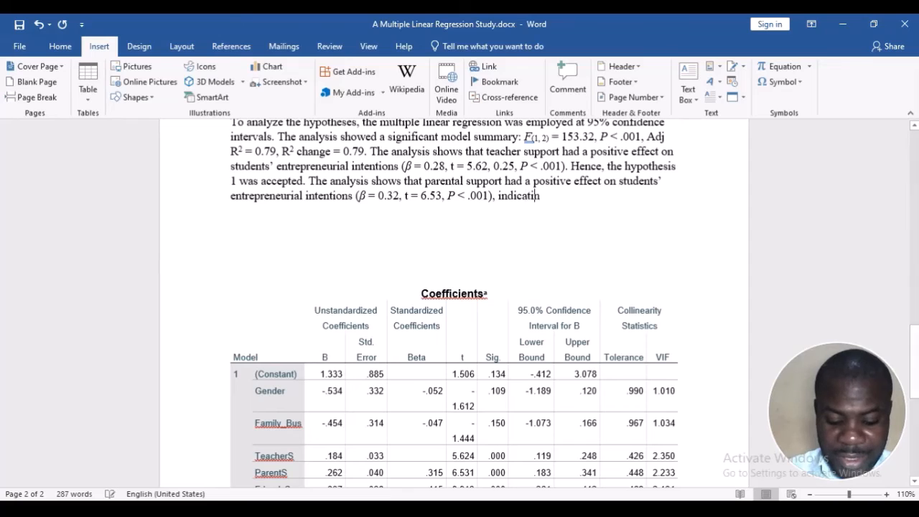
{"action": "type", "text": "g that "}
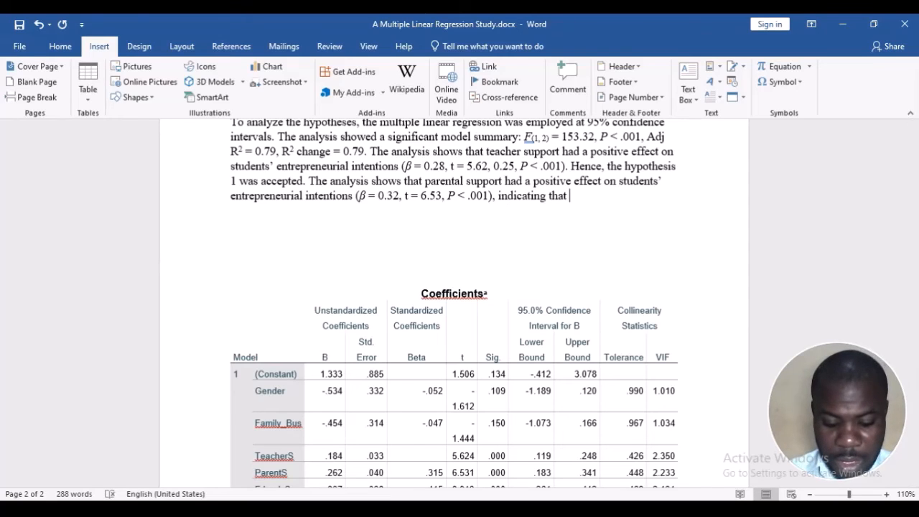
{"action": "type", "text": "hypothe"}
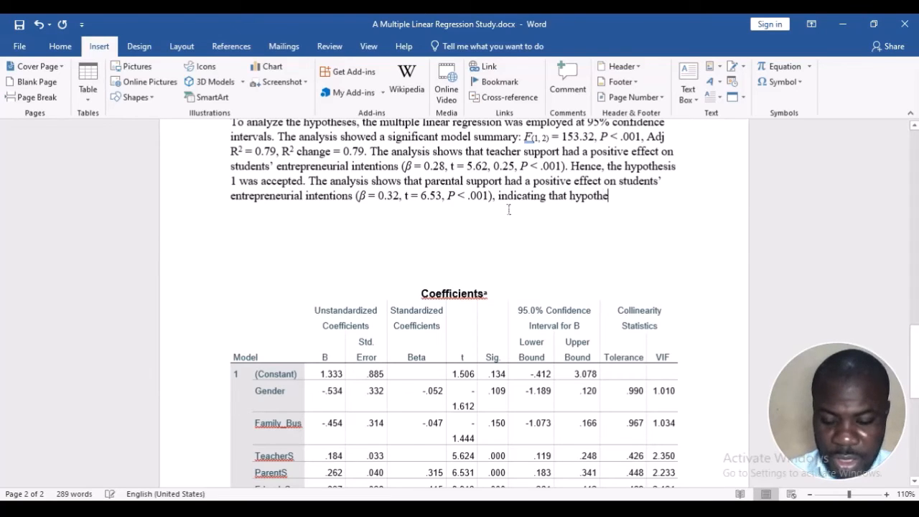
{"action": "type", "text": "sis 2 is"}
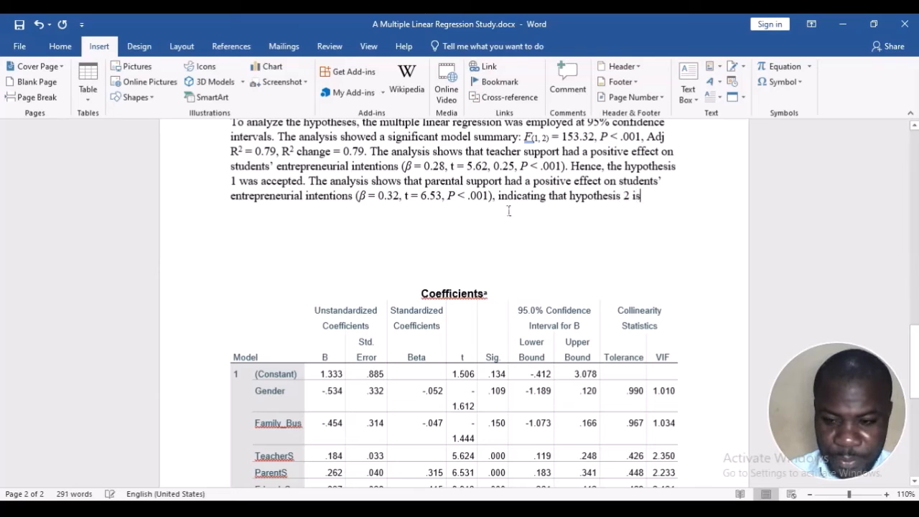
{"action": "type", "text": " acceprt"}
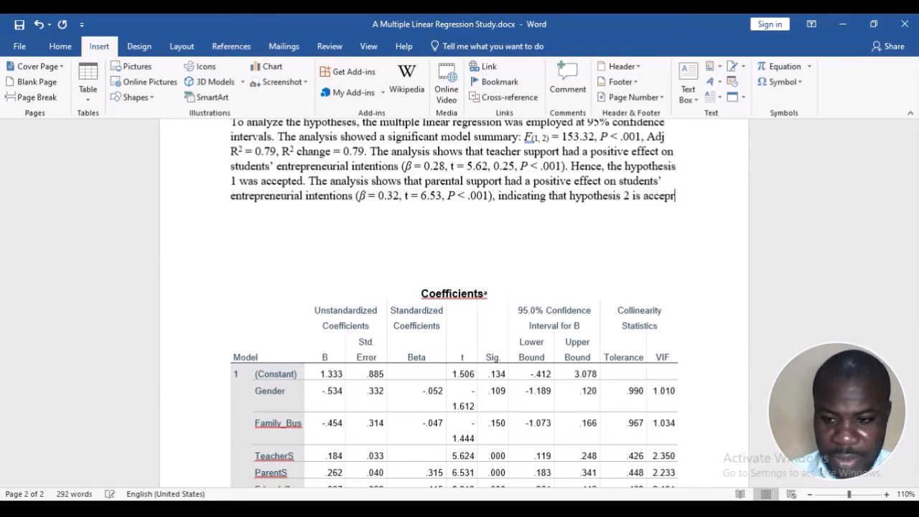
{"action": "key", "text": "BackSpace"}
{"action": "type", "text": "ted. "}
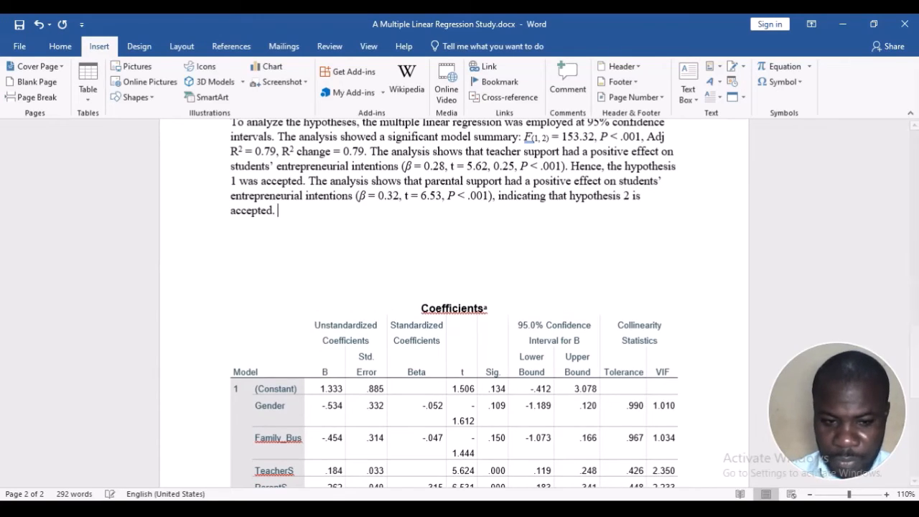
{"action": "type", "text": "LAstly,"}
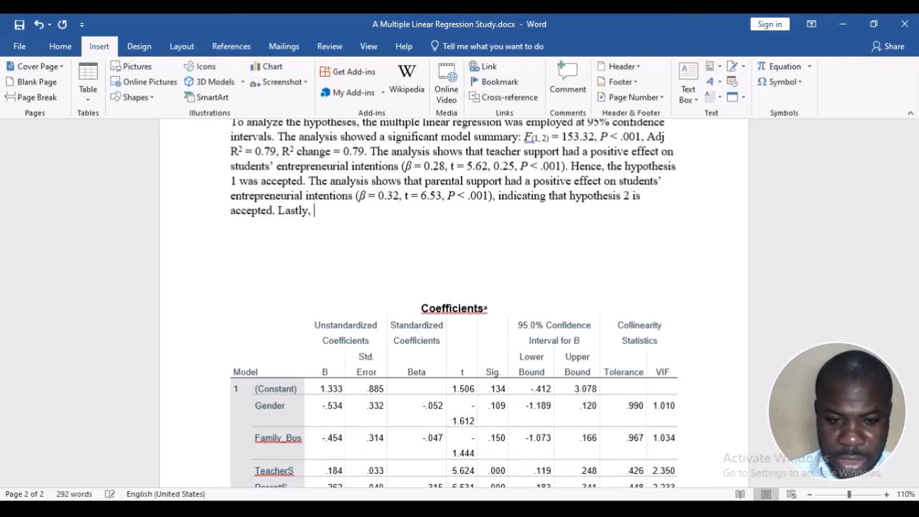
{"action": "key", "text": "BackSpace"}
{"action": "key", "text": "BackSpace"}
{"action": "key", "text": "BackSpace"}
{"action": "key", "text": "BackSpace"}
{"action": "key", "text": "BackSpace"}
{"action": "key", "text": "BackSpace"}
{"action": "key", "text": "BackSpace"}
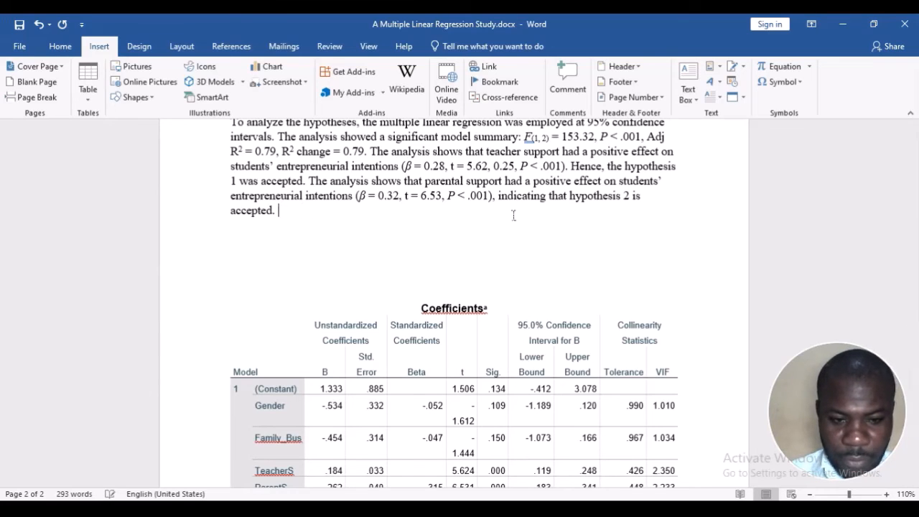
Begin a new sentence after the hypothesis 2 finding with "Also, the results found"
{"action": "type", "text": "Also, "}
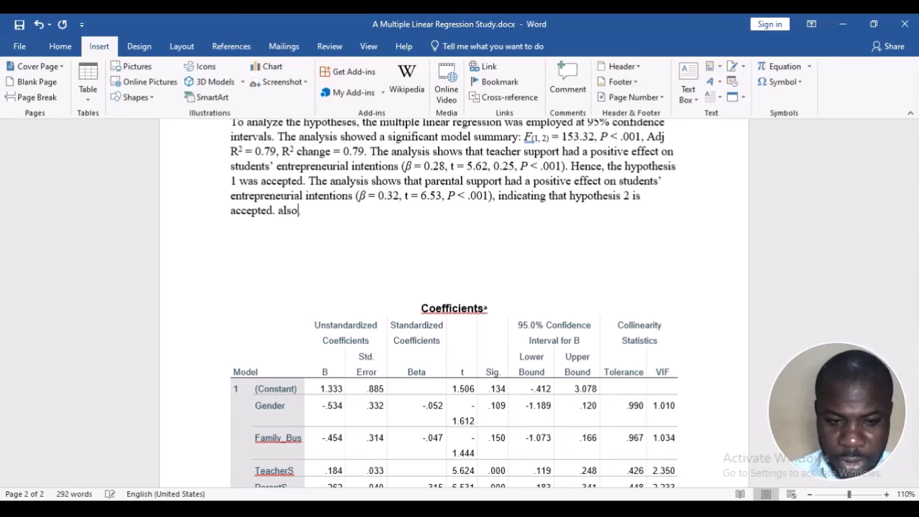
{"action": "type", "text": "the "}
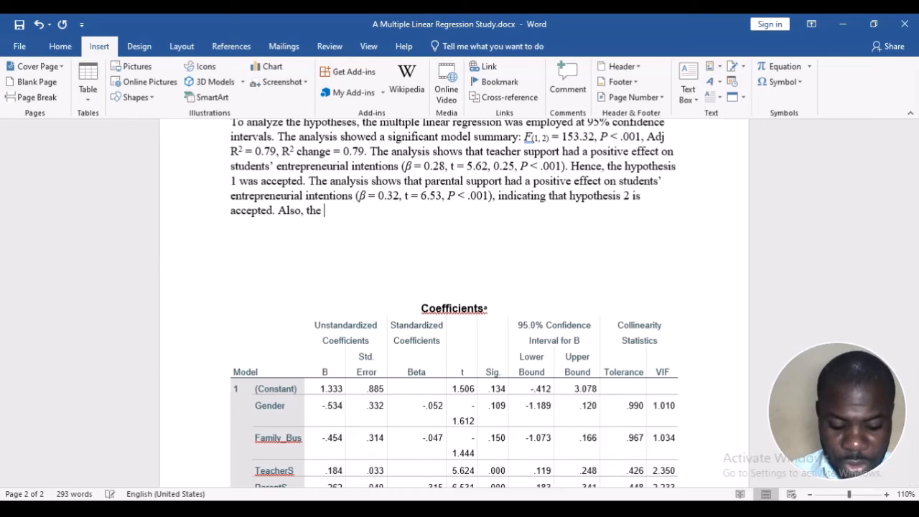
{"action": "type", "text": "resultsa foun"}
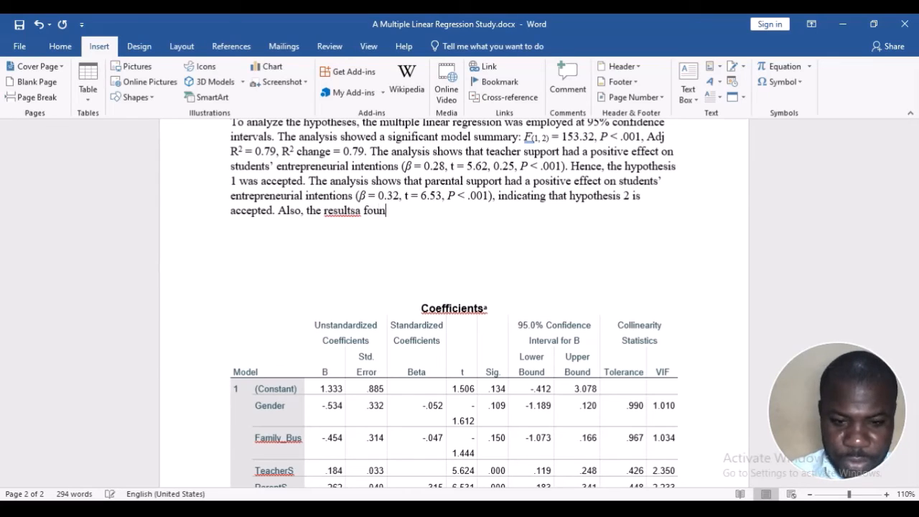
{"action": "key", "text": "Left"}
{"action": "key", "text": "Left"}
{"action": "key", "text": "Left"}
{"action": "key", "text": "Left"}
{"action": "key", "text": "Left"}
{"action": "key", "text": "Left"}
{"action": "key", "text": "BackSpace"}
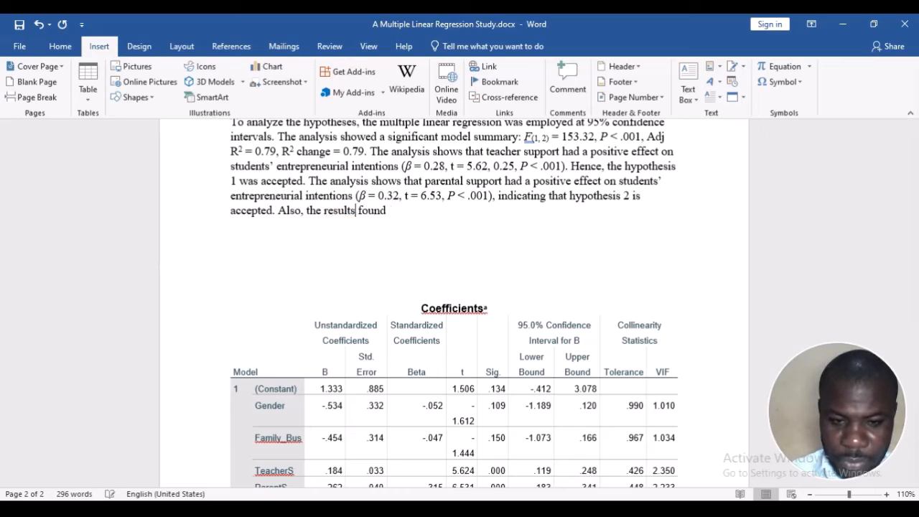
{"action": "key", "text": "Right"}
{"action": "key", "text": "Right"}
{"action": "key", "text": "Right"}
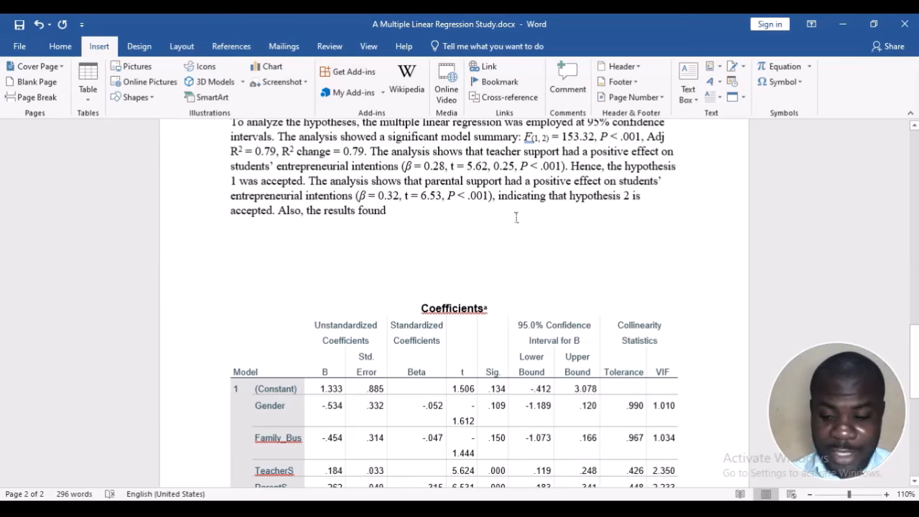
Continue the new sentence with "a positive influence of friends support on entrepreneurial intentions" and justify the results paragraph
{"action": "type", "text": "d a"}
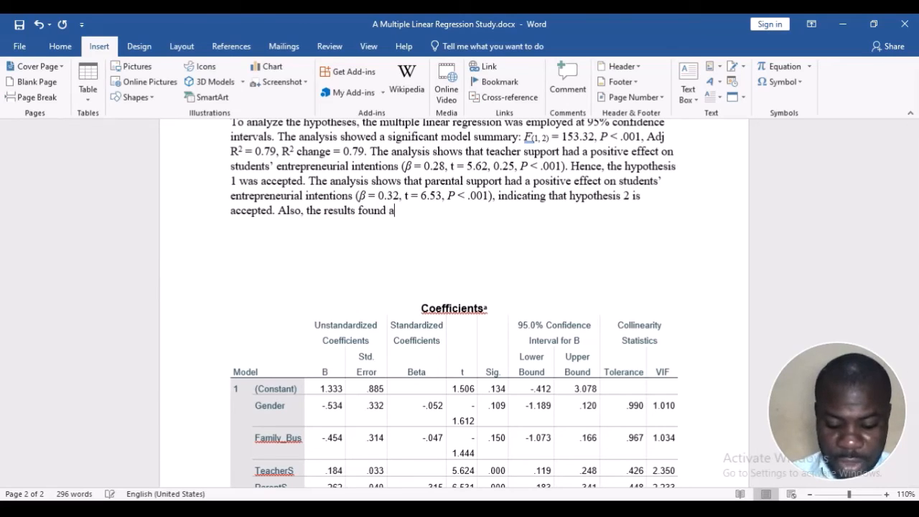
{"action": "type", "text": " posti"}
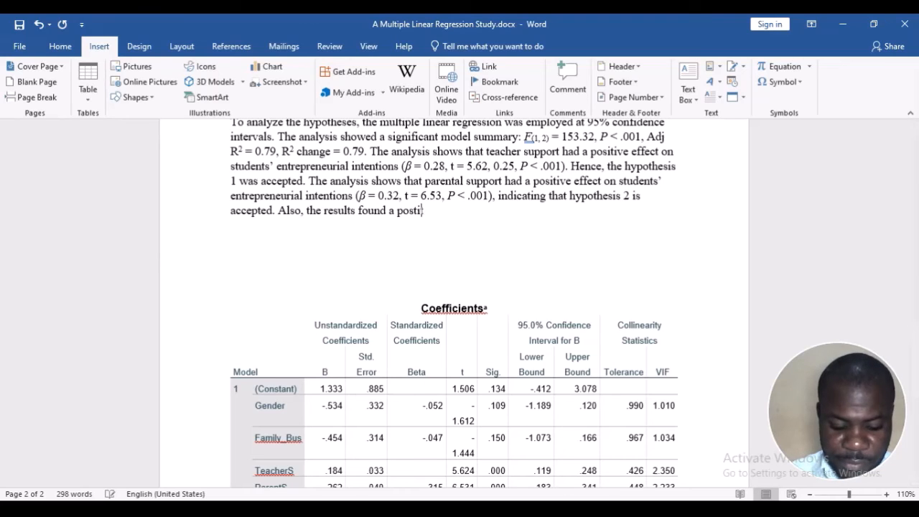
{"action": "type", "text": "tive"}
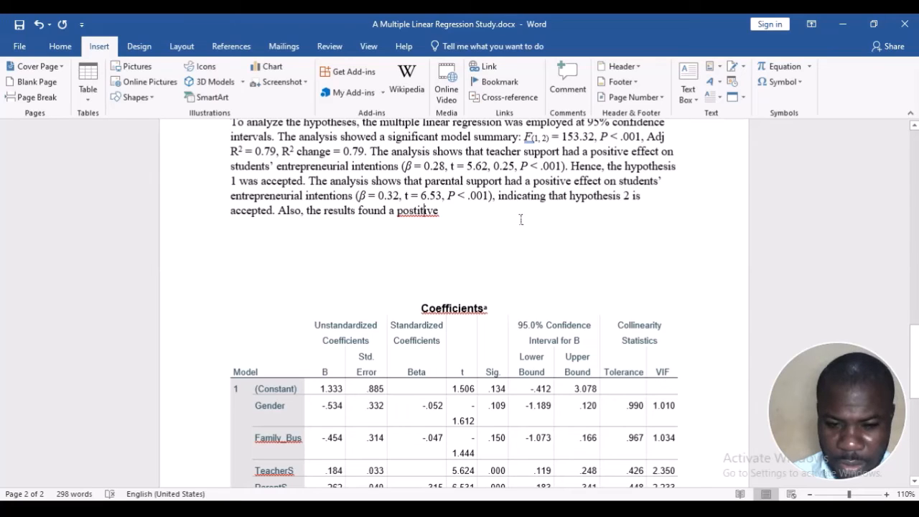
{"action": "key", "text": "BackSpace"}
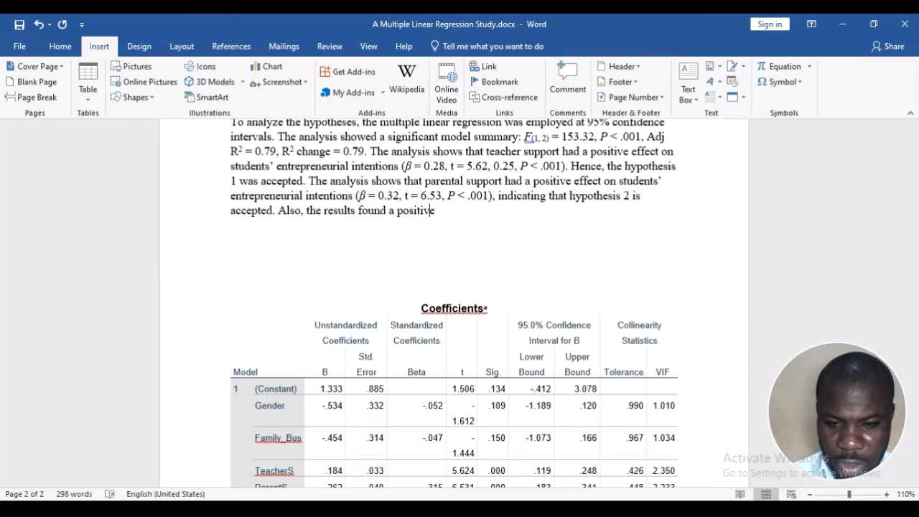
{"action": "type", "text": "influence of"}
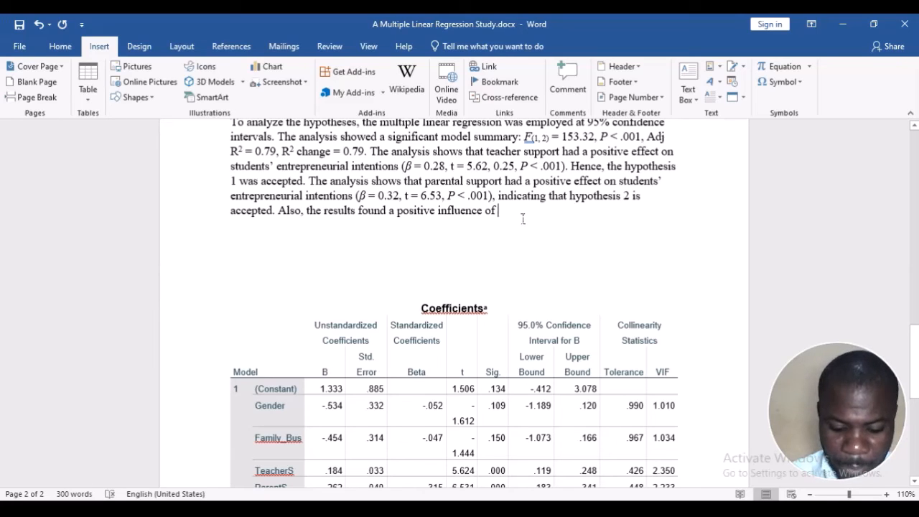
{"action": "type", "text": " friends s"}
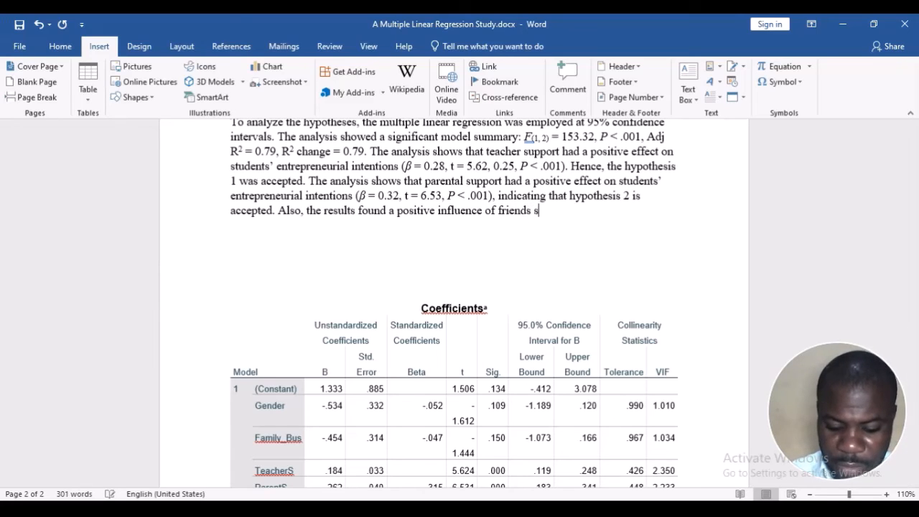
{"action": "type", "text": "upport on"}
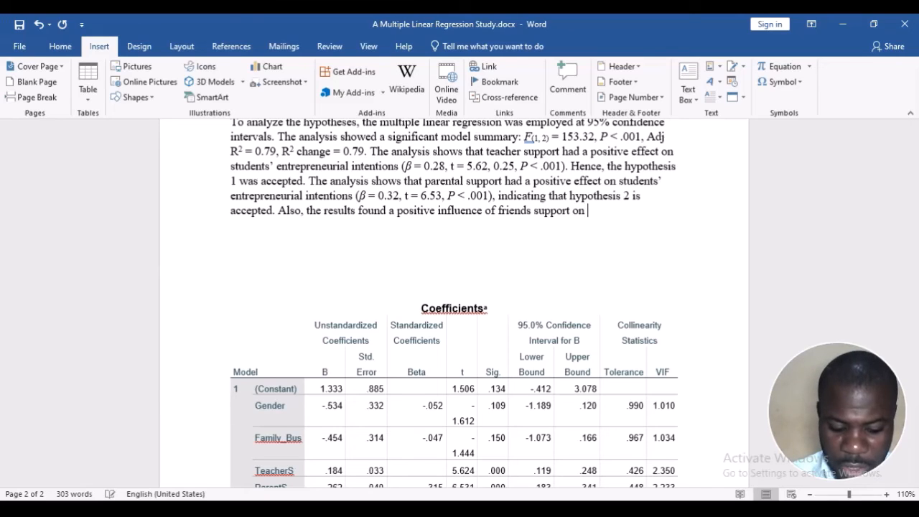
{"action": "type", "text": " entrepreneurial"}
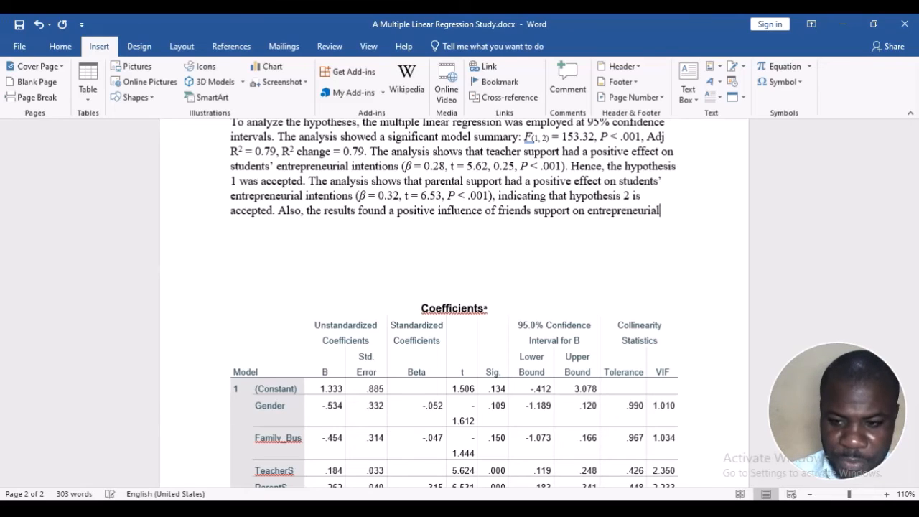
{"action": "type", "text": " intentions"}
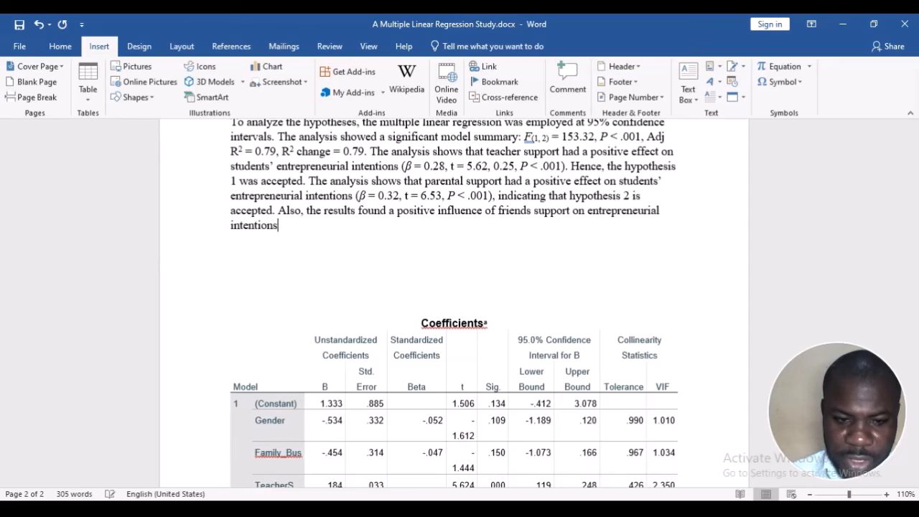
{"action": "key", "text": "ctrl+j"}
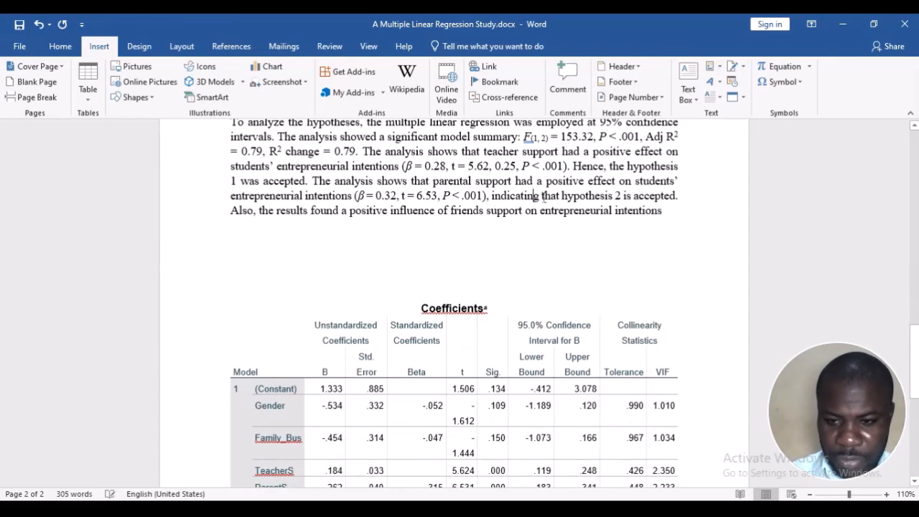
Copy the parenthesised parental support statistics with their trailing comma to the end of the friends support sentence
{"action": "scroll", "coordinate": [540, 195], "scroll_direction": "up", "scroll_amount": 1}
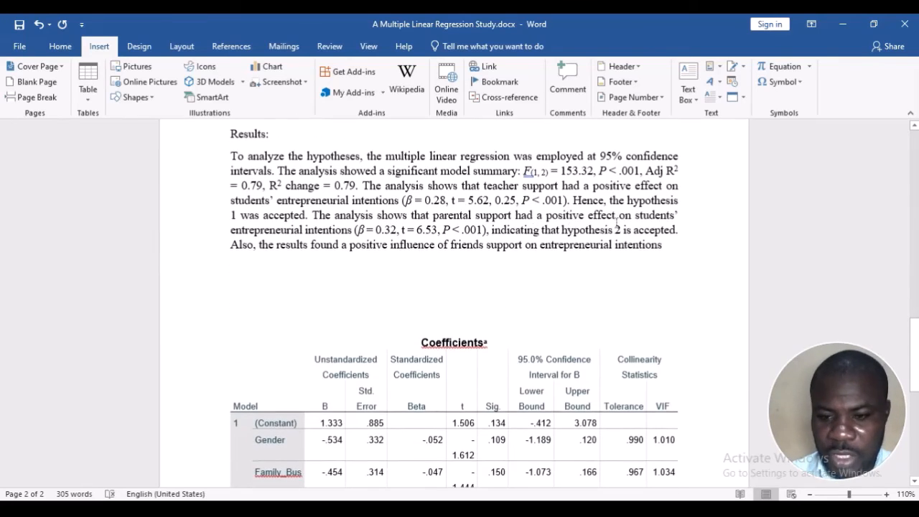
{"action": "left_click", "coordinate": [686, 238]}
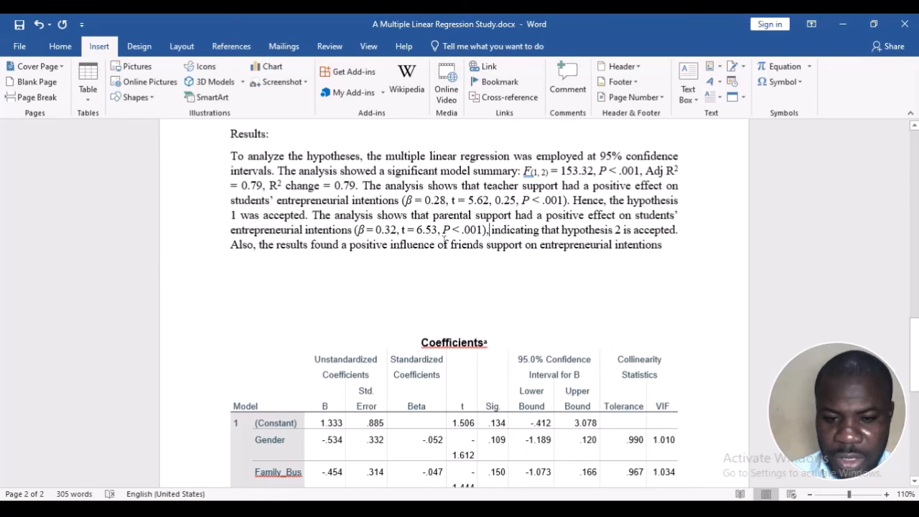
{"action": "left_click_drag", "start_coordinate": [490, 230], "coordinate": [356, 230]}
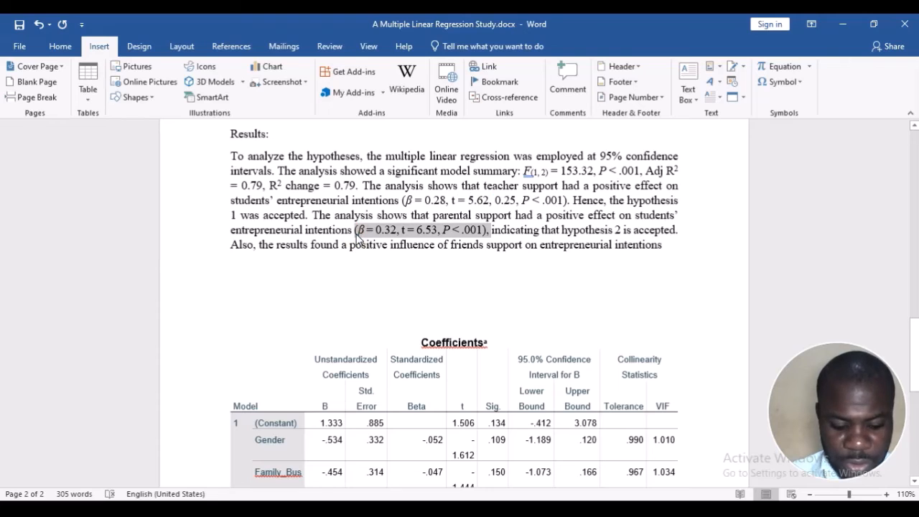
{"action": "key", "text": "ctrl+c"}
{"action": "left_click", "coordinate": [667, 242]}
{"action": "key", "text": "ctrl+v"}
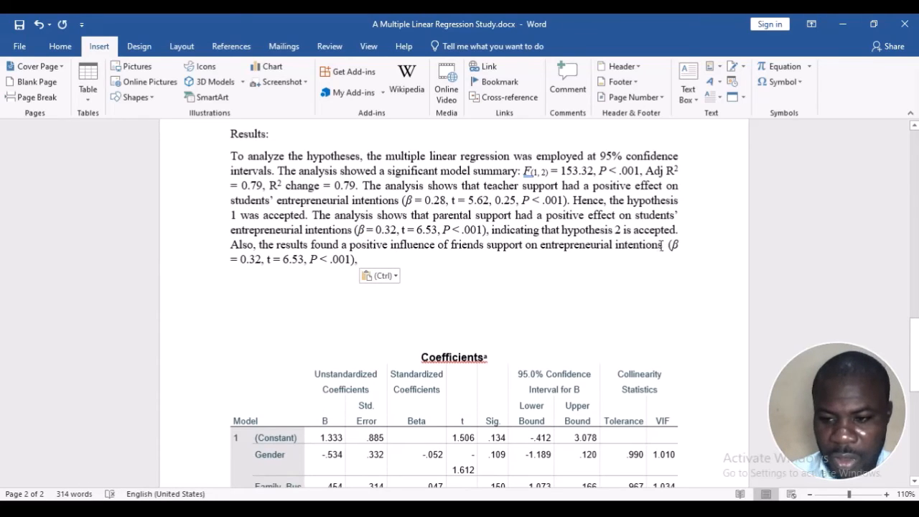
Set the β value in the friends support statistics to 0.42, following the FriendsS row of the Coefficients table
{"action": "scroll", "coordinate": [476, 302], "scroll_direction": "down", "scroll_amount": 1}
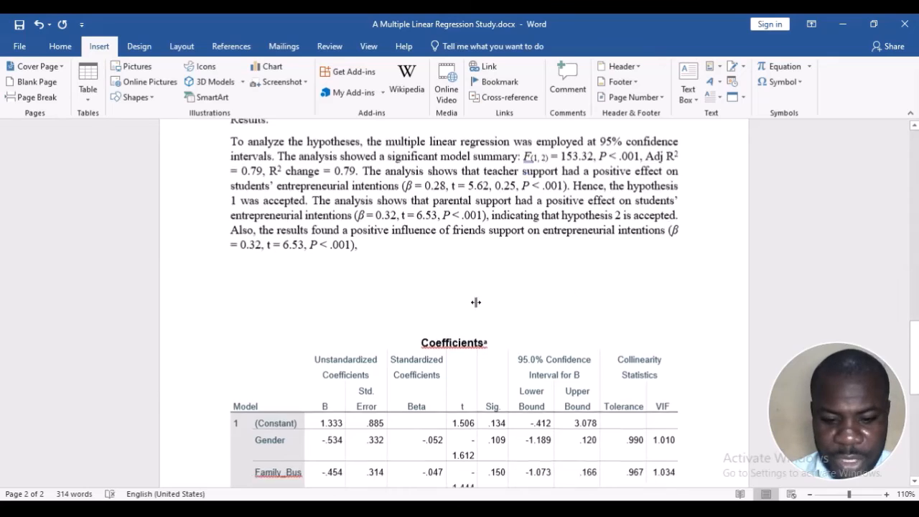
{"action": "scroll", "coordinate": [475, 302], "scroll_direction": "down", "scroll_amount": 3}
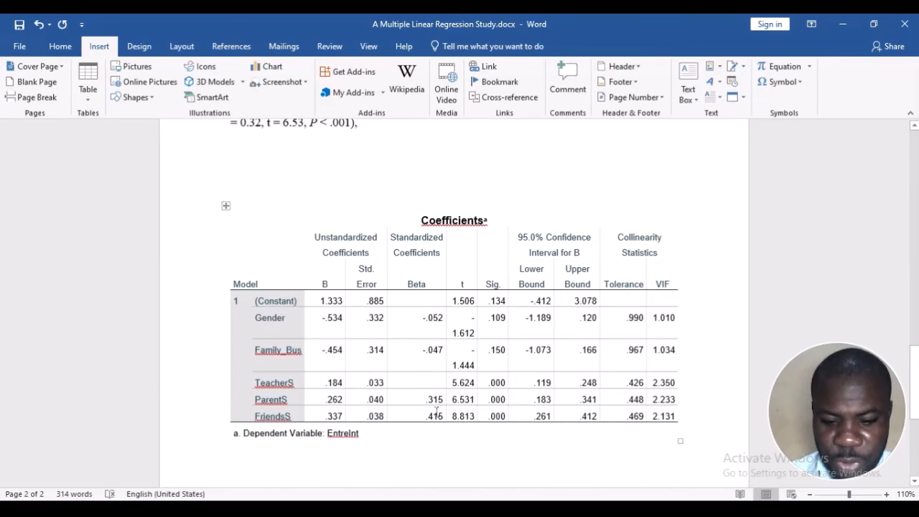
{"action": "scroll", "coordinate": [436, 410], "scroll_direction": "up", "scroll_amount": 3}
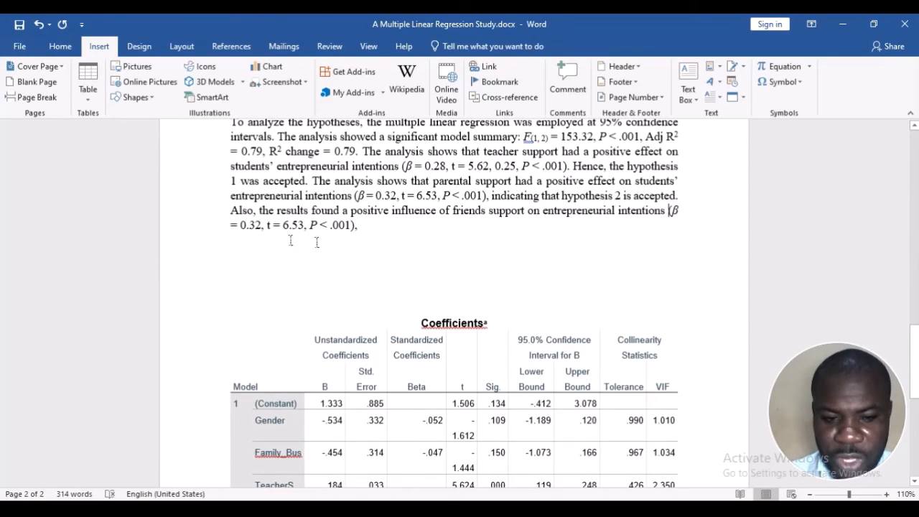
{"action": "left_click", "coordinate": [259, 225]}
{"action": "key", "text": "BackSpace"}
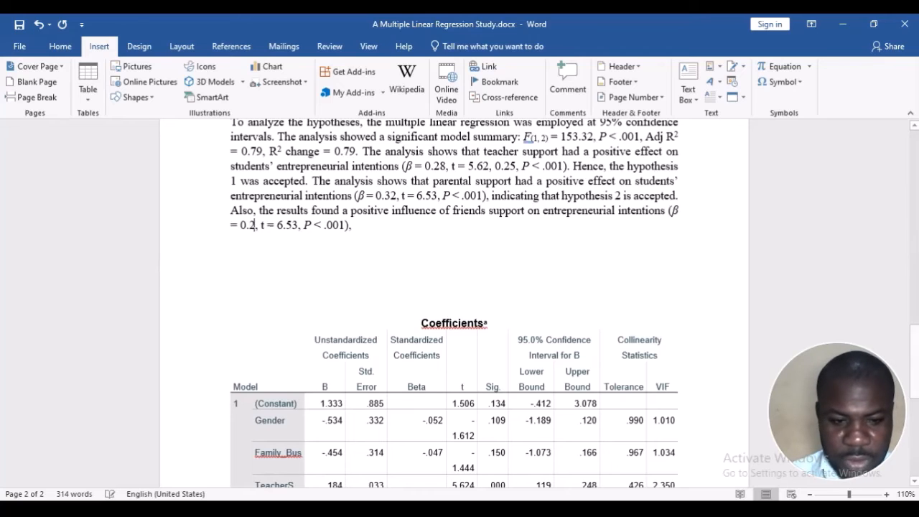
{"action": "type", "text": "4"}
Set the t value in the friends support statistics to 8.81, following the FriendsS row of the Coefficients table
{"action": "scroll", "coordinate": [260, 226], "scroll_direction": "down", "scroll_amount": 1}
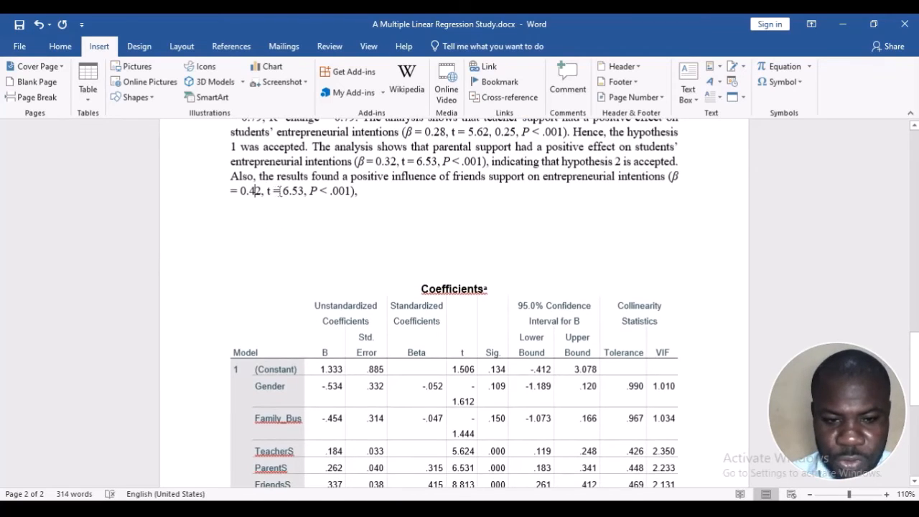
{"action": "scroll", "coordinate": [486, 423], "scroll_direction": "down", "scroll_amount": 2}
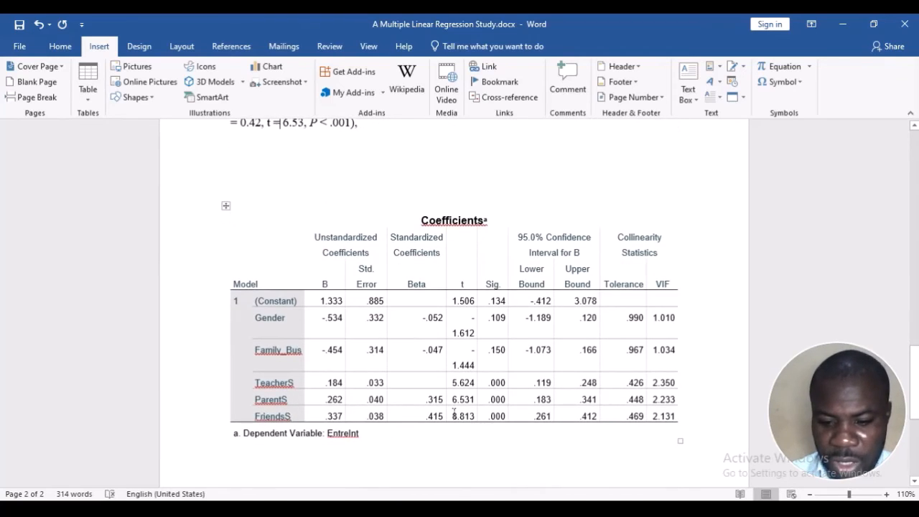
{"action": "left_click", "coordinate": [451, 417]}
{"action": "scroll", "coordinate": [293, 219], "scroll_direction": "up", "scroll_amount": 2}
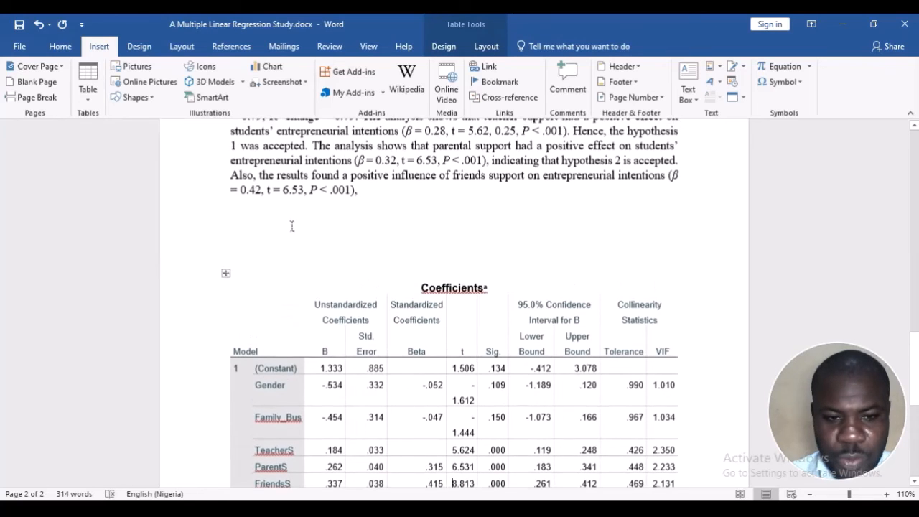
{"action": "left_click", "coordinate": [289, 192]}
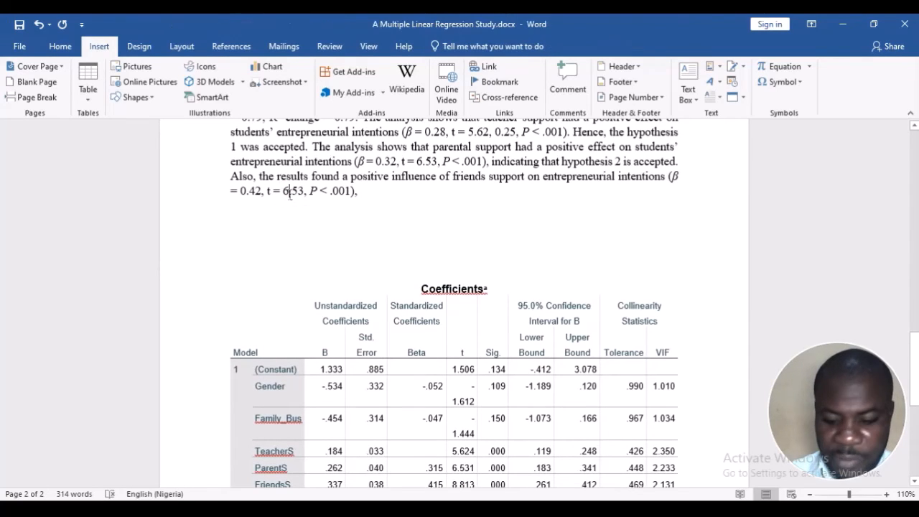
{"action": "key", "text": "BackSpace"}
{"action": "type", "text": "8"}
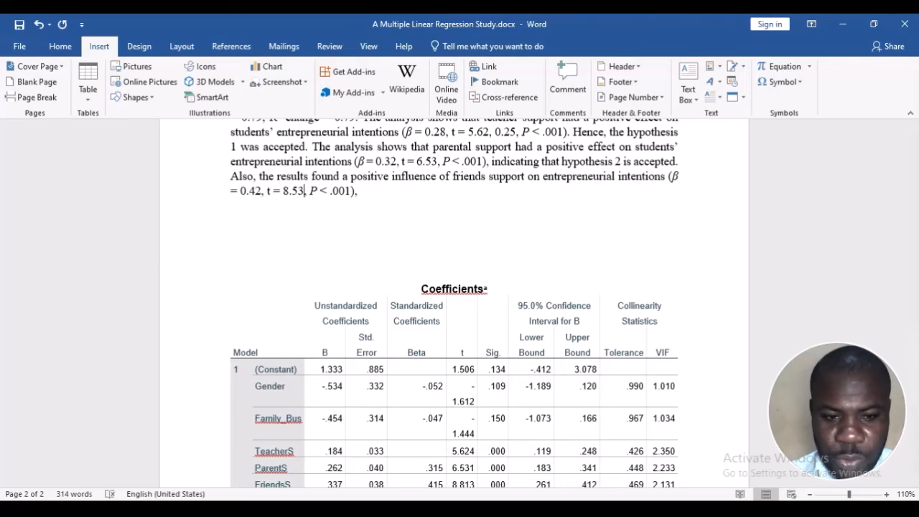
{"action": "key", "text": "BackSpace"}
{"action": "key", "text": "BackSpace"}
{"action": "type", "text": "81"}
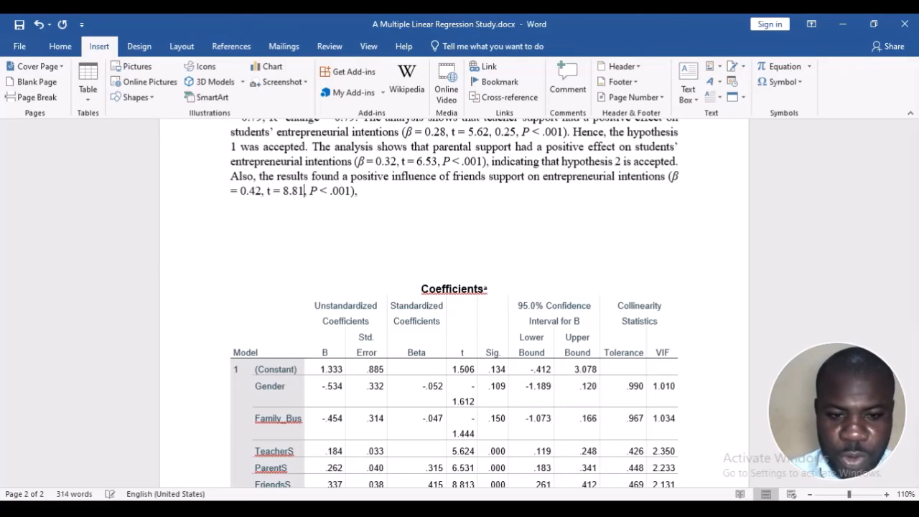
Highlight the lower and upper confidence interval bounds in the FriendsS row of the Coefficients table
{"action": "scroll", "coordinate": [365, 191], "scroll_direction": "down", "scroll_amount": 3}
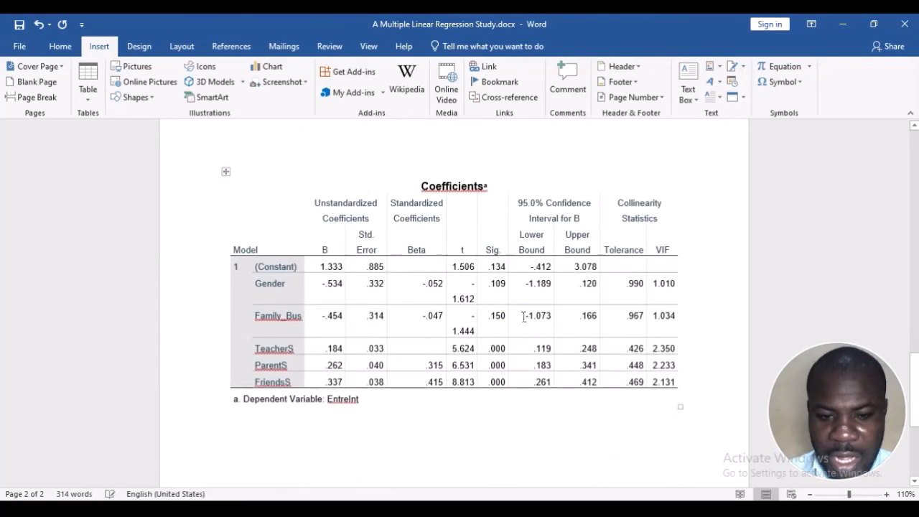
{"action": "scroll", "coordinate": [523, 315], "scroll_direction": "down", "scroll_amount": 1}
{"action": "left_click", "coordinate": [482, 340]}
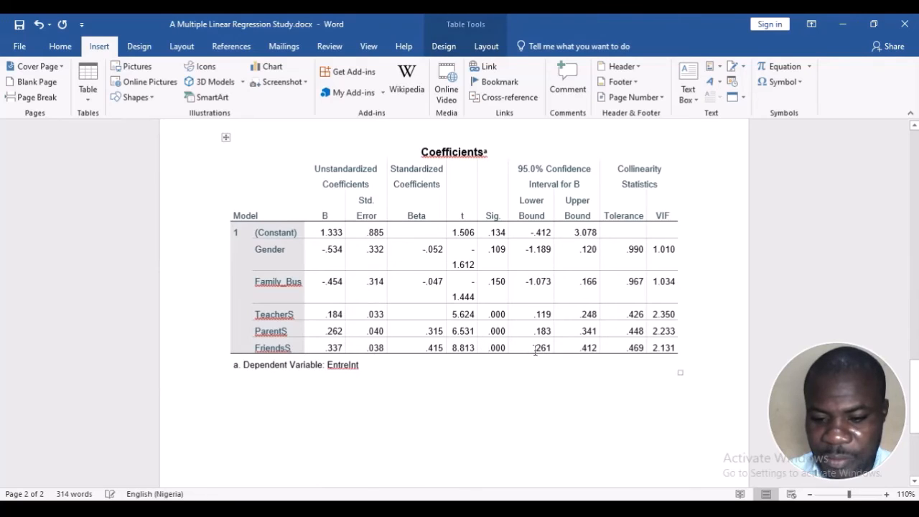
{"action": "left_click_drag", "start_coordinate": [533, 348], "coordinate": [593, 341]}
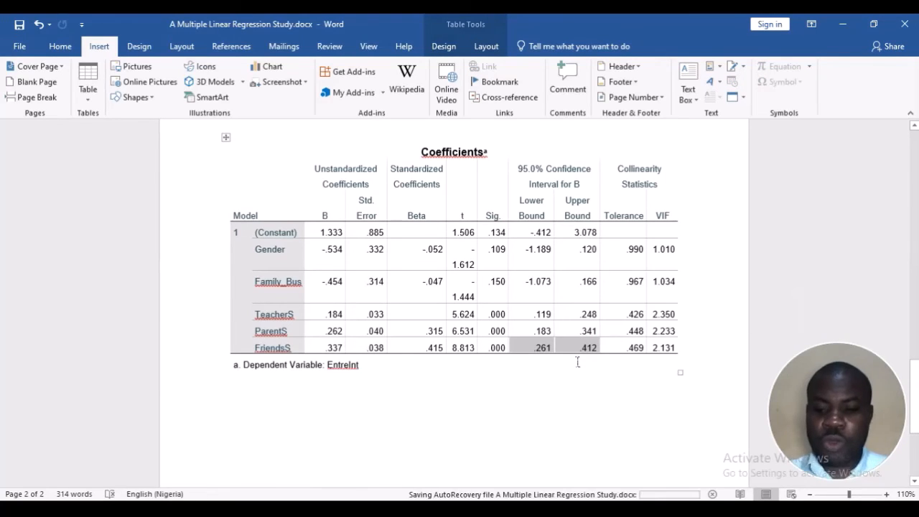
Finish the friends support sentence with "indicating that hypothesis 3 is accepted."
{"action": "scroll", "coordinate": [495, 259], "scroll_direction": "up", "scroll_amount": 3}
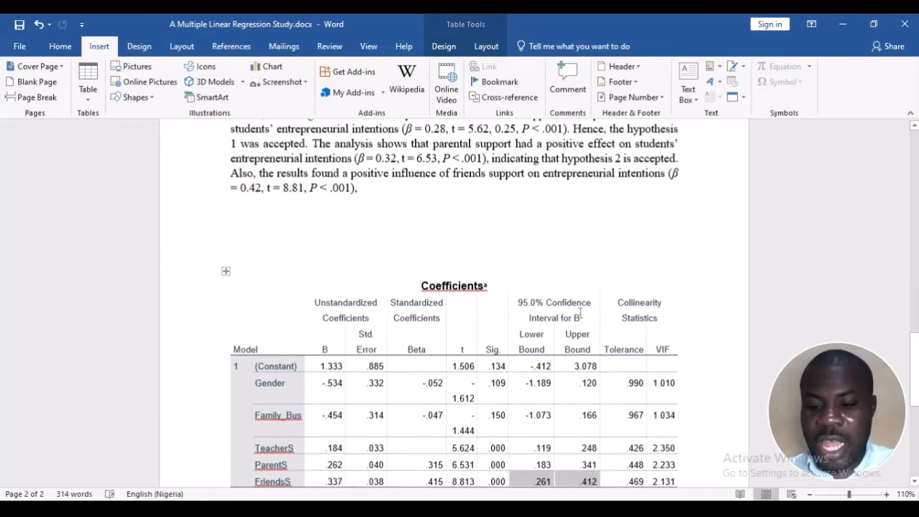
{"action": "left_click", "coordinate": [377, 195]}
{"action": "type", "text": "indic"}
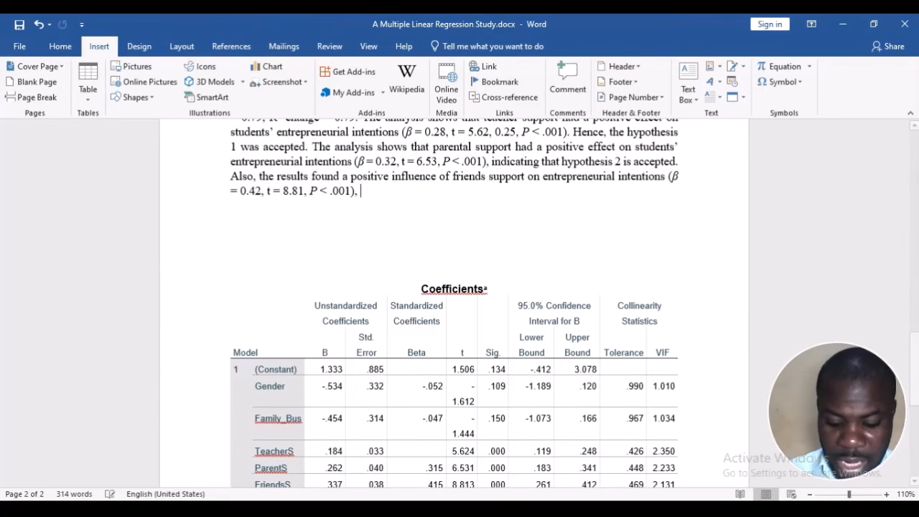
{"action": "type", "text": "ating "}
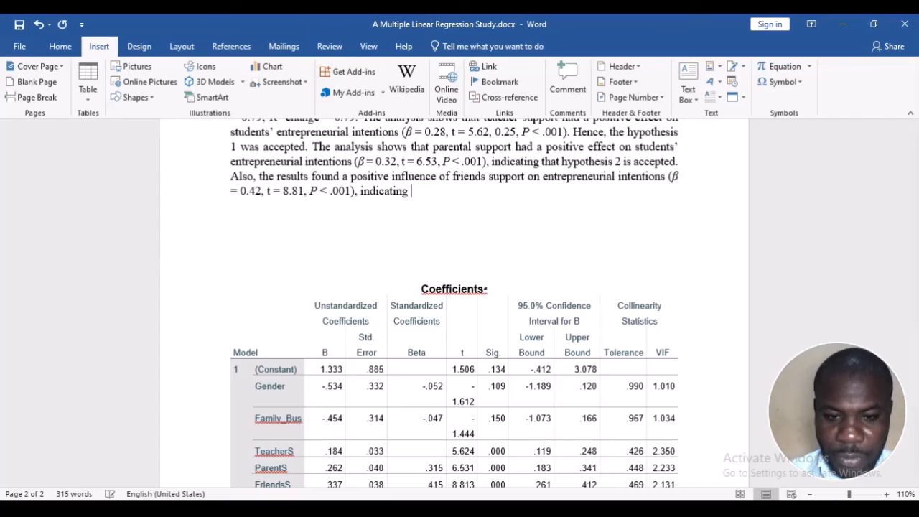
{"action": "type", "text": "that"}
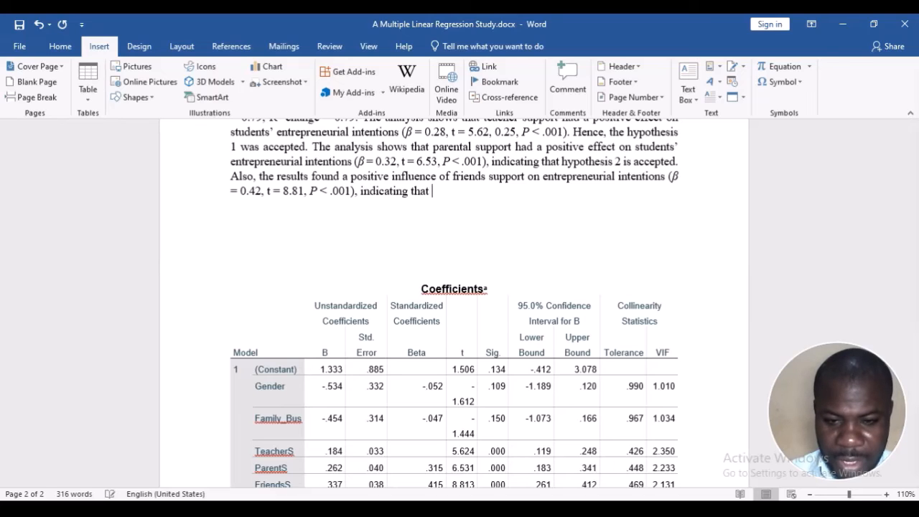
{"action": "type", "text": "hypothe"}
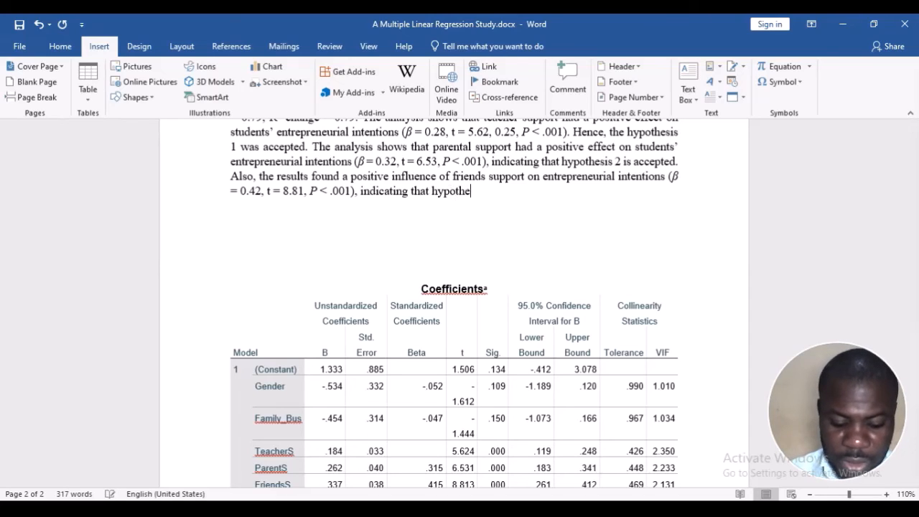
{"action": "type", "text": "sis 3 is"}
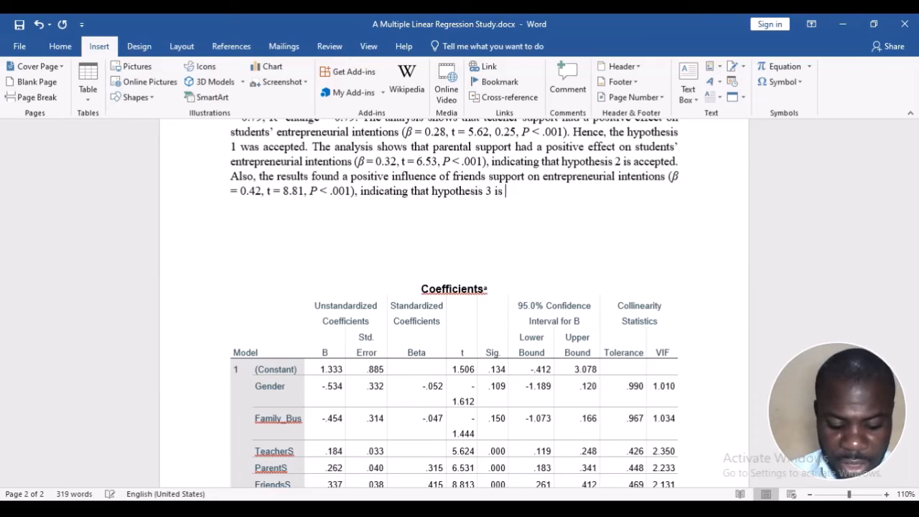
{"action": "type", "text": " accepted."}
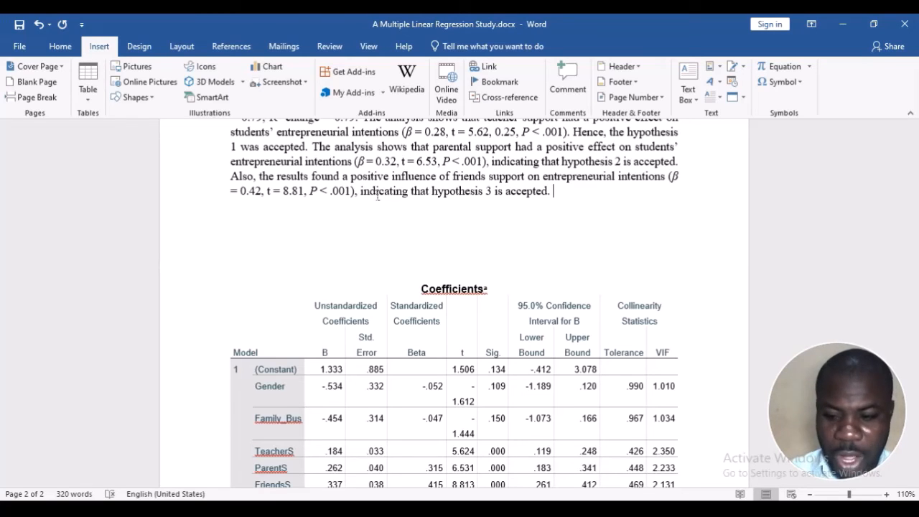
Highlight the Gender and Family_Bus rows in the Coefficients table, and return the cursor to the end of the results paragraph
{"action": "scroll", "coordinate": [378, 196], "scroll_direction": "down", "scroll_amount": 2}
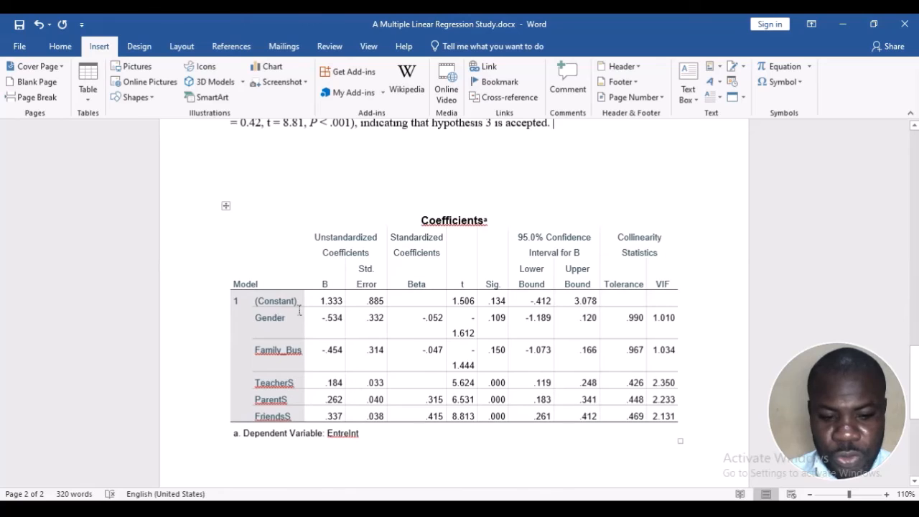
{"action": "left_click_drag", "start_coordinate": [300, 310], "coordinate": [699, 338]}
{"action": "scroll", "coordinate": [612, 220], "scroll_direction": "up", "scroll_amount": 3}
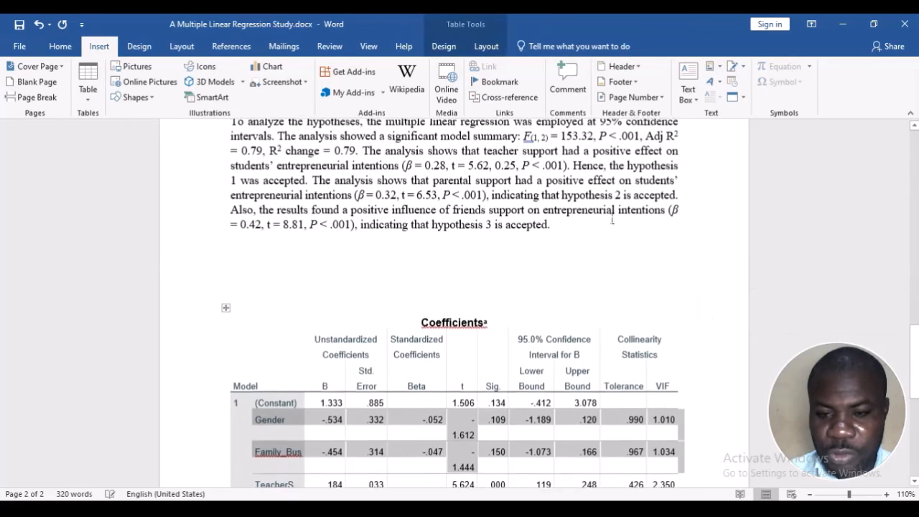
{"action": "left_click", "coordinate": [612, 221]}
{"action": "type", "text": "The "}
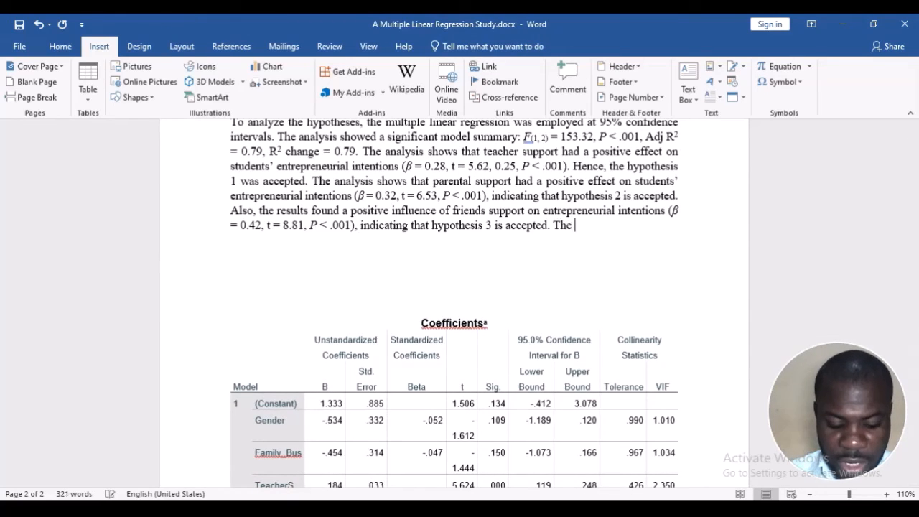
{"action": "type", "text": "analy"}
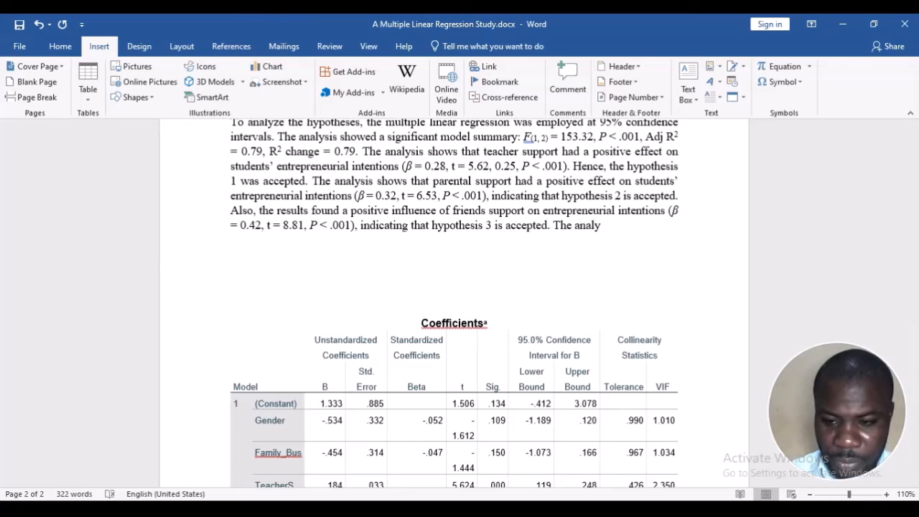
{"action": "key", "text": "BackSpace"}
{"action": "key", "text": "BackSpace"}
{"action": "key", "text": "BackSpace"}
{"action": "key", "text": "BackSpace"}
{"action": "key", "text": "BackSpace"}
{"action": "key", "text": "BackSpace"}
{"action": "key", "text": "BackSpace"}
{"action": "key", "text": "BackSpace"}
{"action": "key", "text": "BackSpace"}
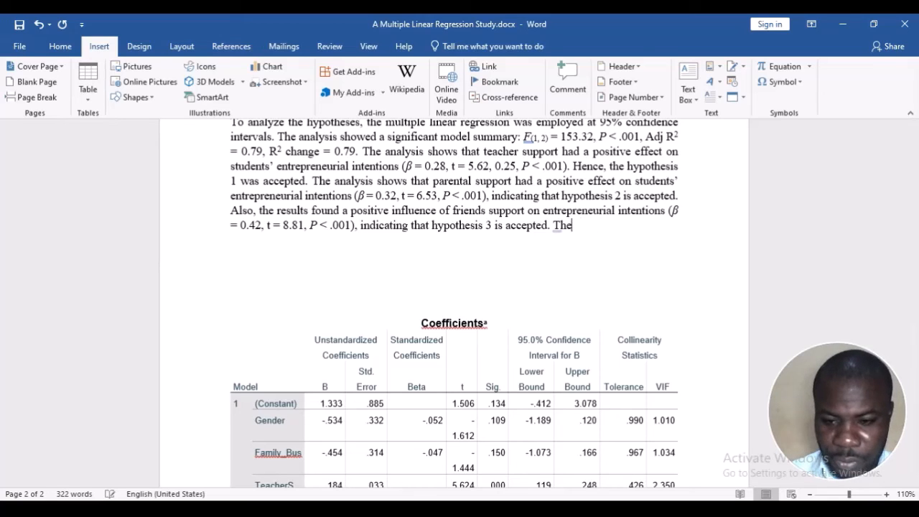
Begin a new sentence at the end of the results paragraph with "Regarding the control variables, the results show that"
{"action": "type", "text": "regari"}
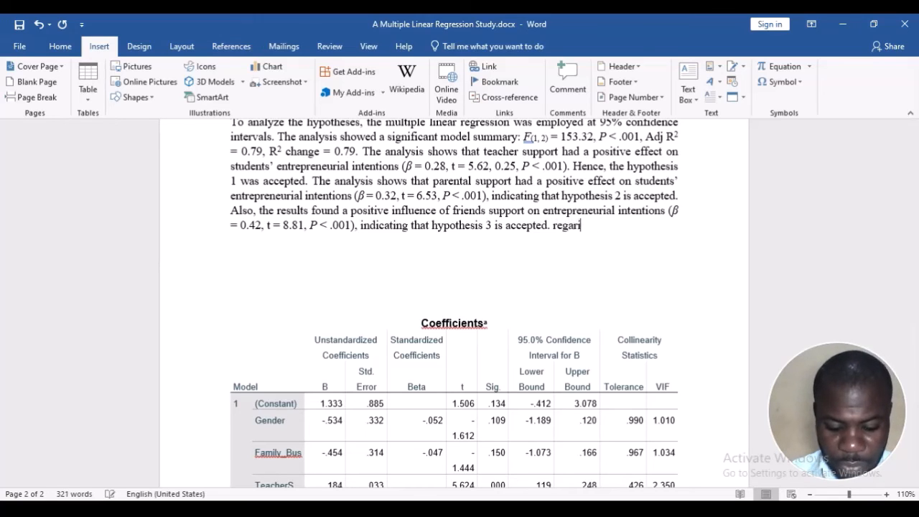
{"action": "type", "text": "ding the cont"}
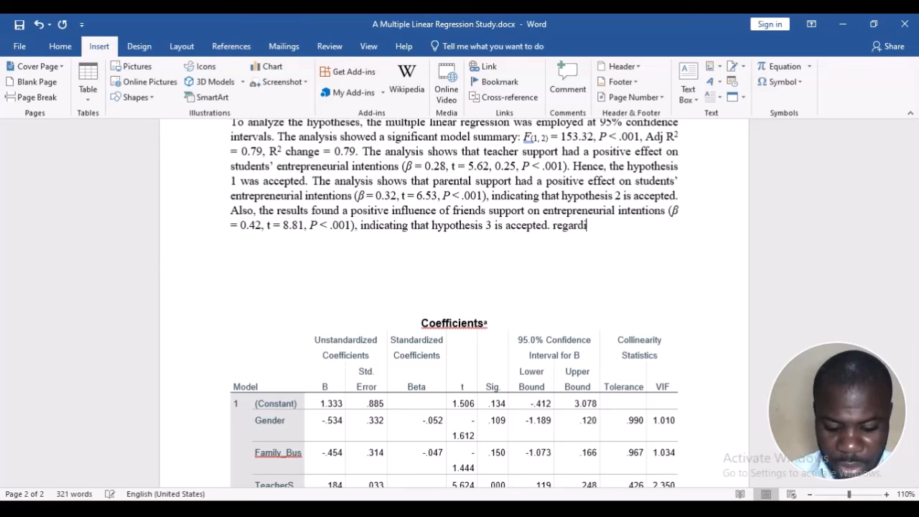
{"action": "type", "text": "rol"}
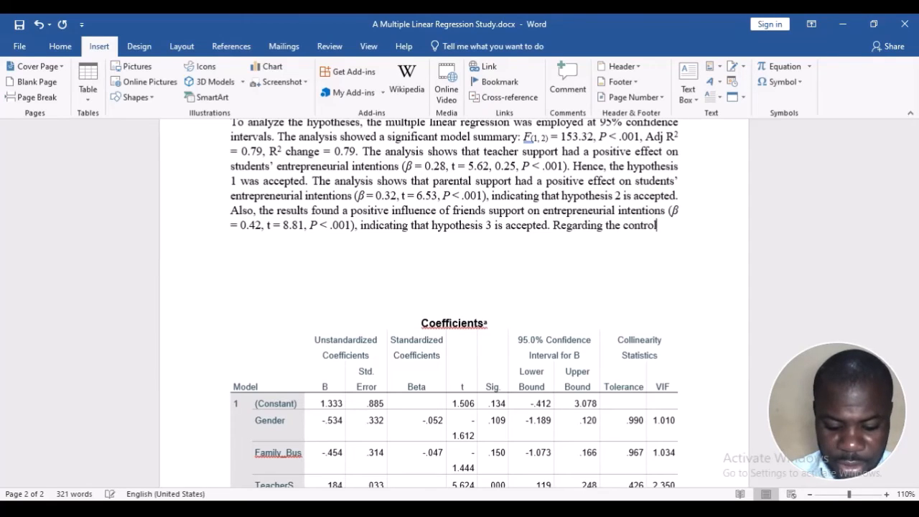
{"action": "type", "text": " variables, "}
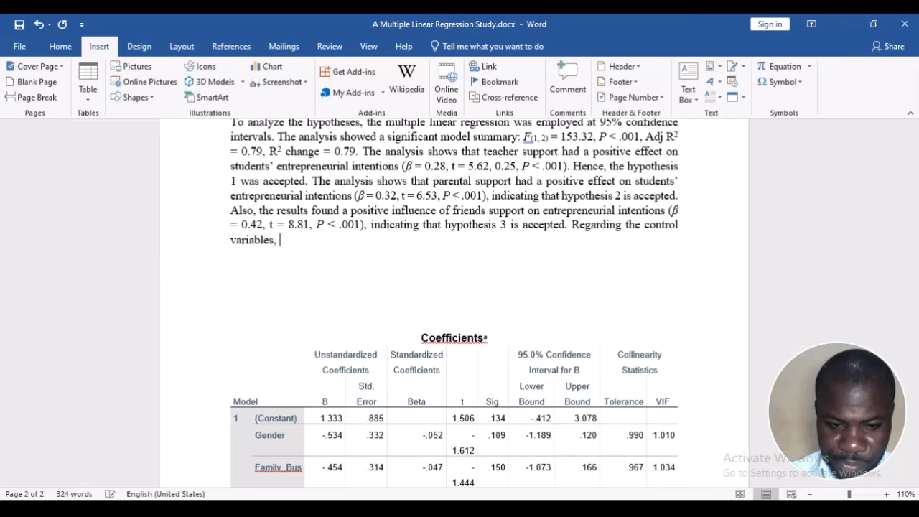
{"action": "type", "text": "the results"}
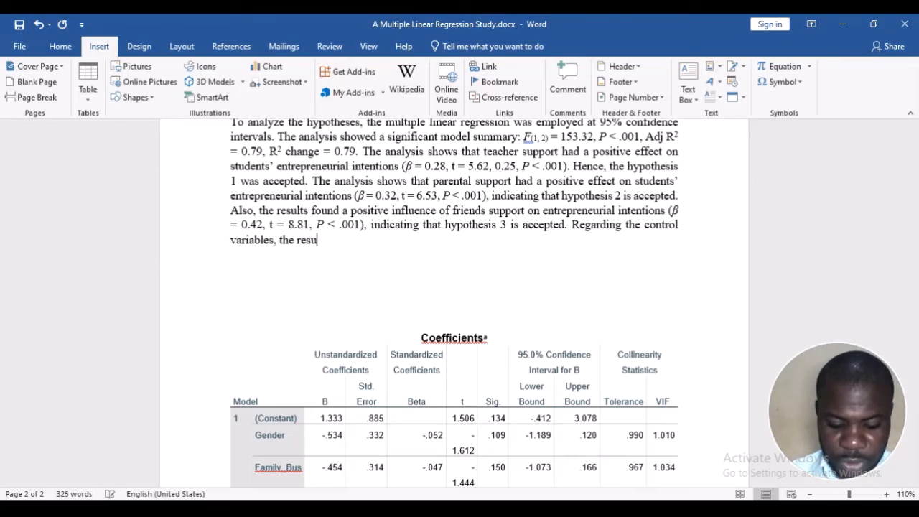
{"action": "key", "text": "BackSpace"}
{"action": "key", "text": "BackSpace"}
{"action": "type", "text": "s show"}
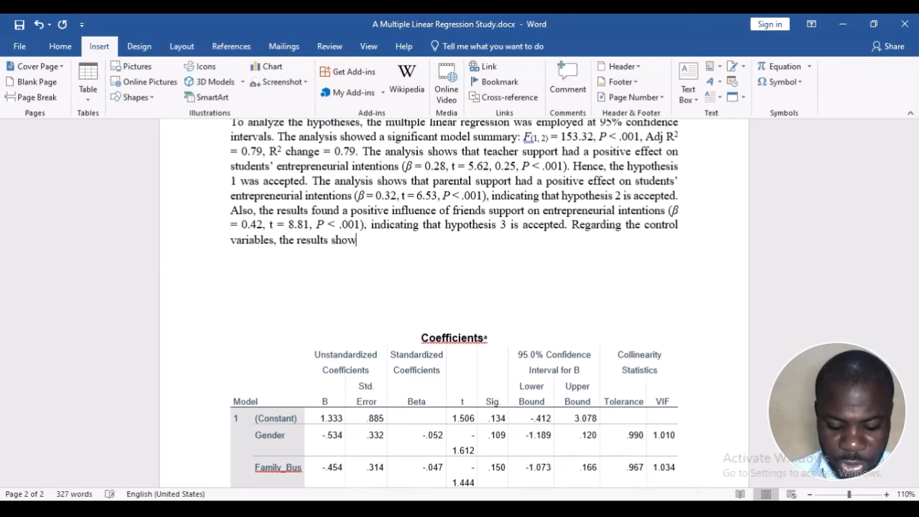
{"action": "type", "text": " that"}
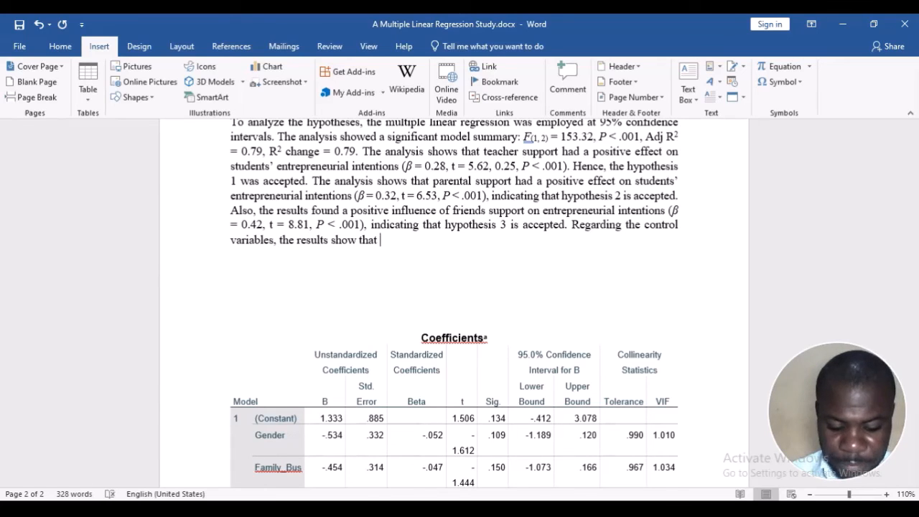
{"action": "type", "text": " we do no"}
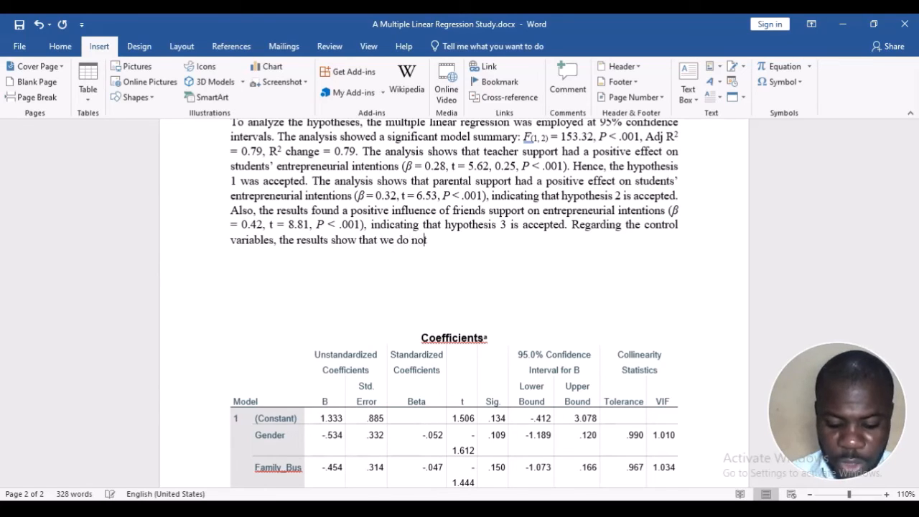
{"action": "type", "text": "t have ev"}
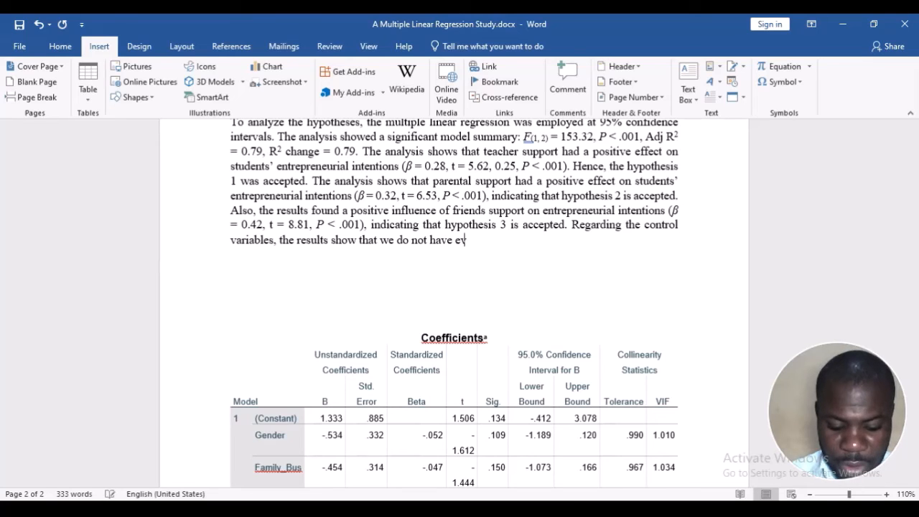
{"action": "type", "text": "idence of"}
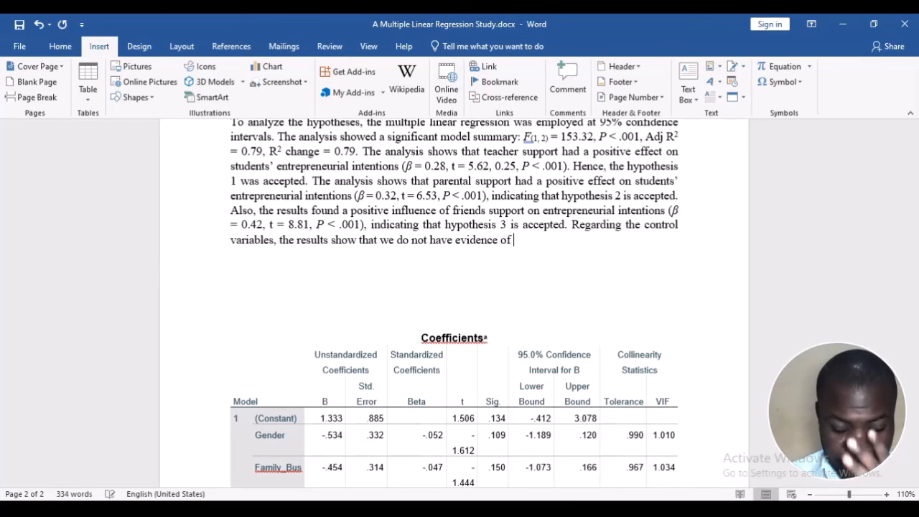
{"action": "type", "text": " effec"}
Continue the control variables sentence with "we do not have evidence of effects of gender"
{"action": "type", "text": "ts"}
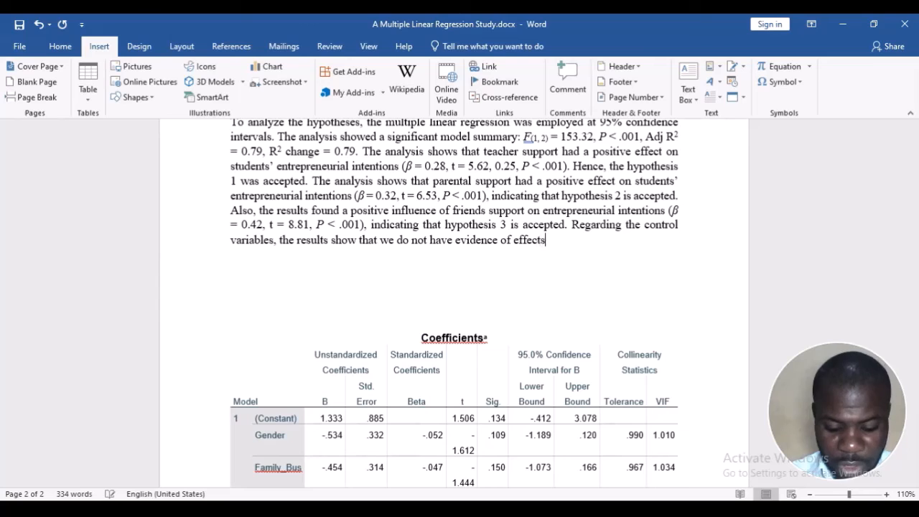
{"action": "type", "text": " of gende"}
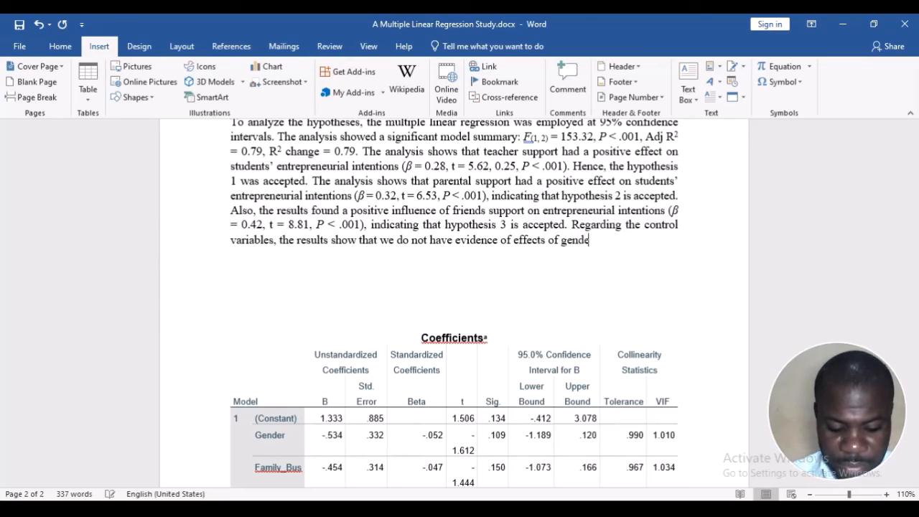
{"action": "type", "text": "r ()"}
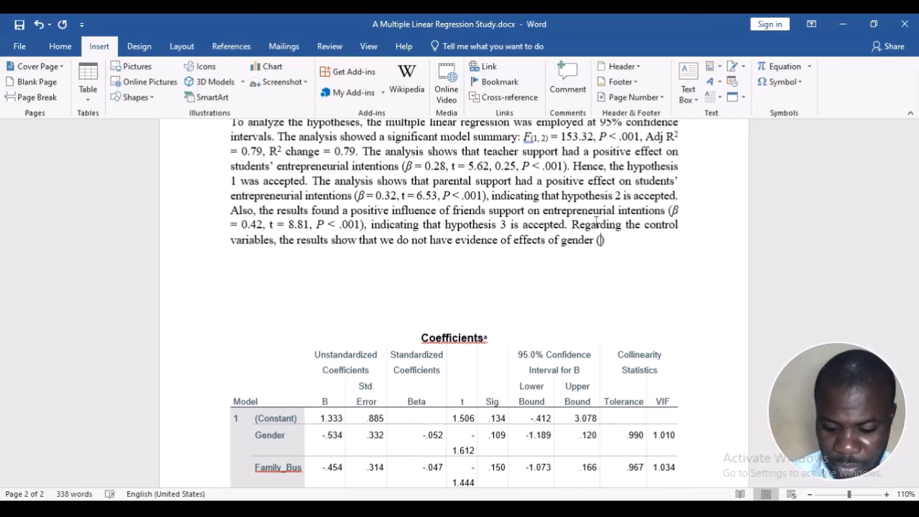
Insert the copied statistics (β = 0.32, t = 6.53, P < .001) after "gender", without the trailing comma
{"action": "key", "text": "BackSpace"}
{"action": "key", "text": "Delete"}
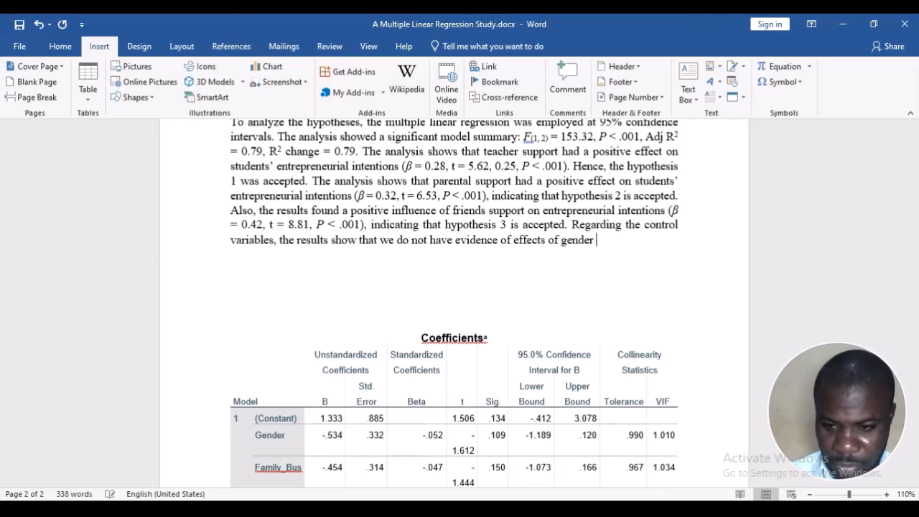
{"action": "type", "text": "(β = 0.32, t = 6.53, P < .001),"}
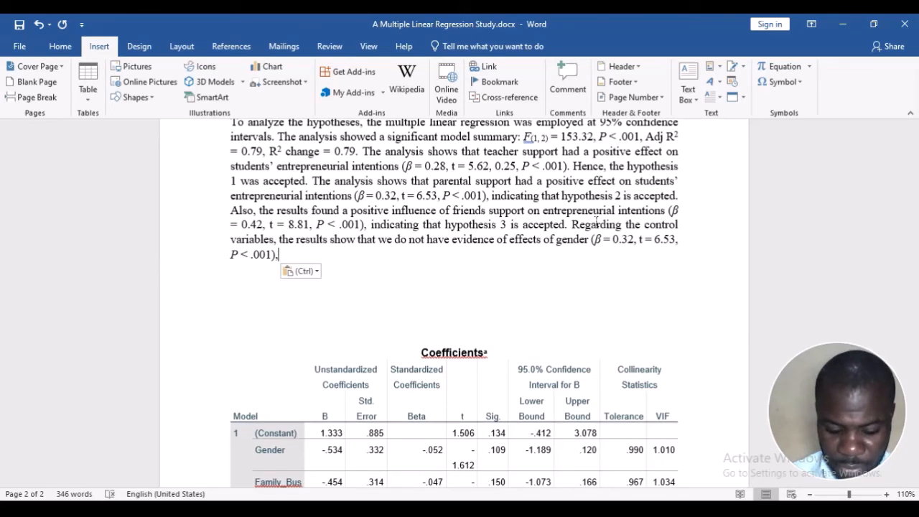
{"action": "key", "text": "BackSpace"}
Extend the control variables sentence with "and family ownership of business" after the gender statistics
{"action": "type", "text": "and "}
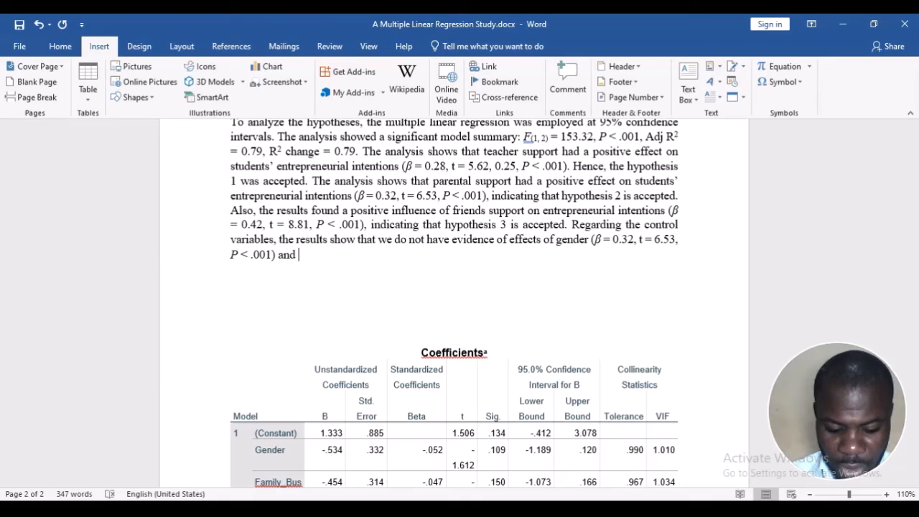
{"action": "type", "text": "family"}
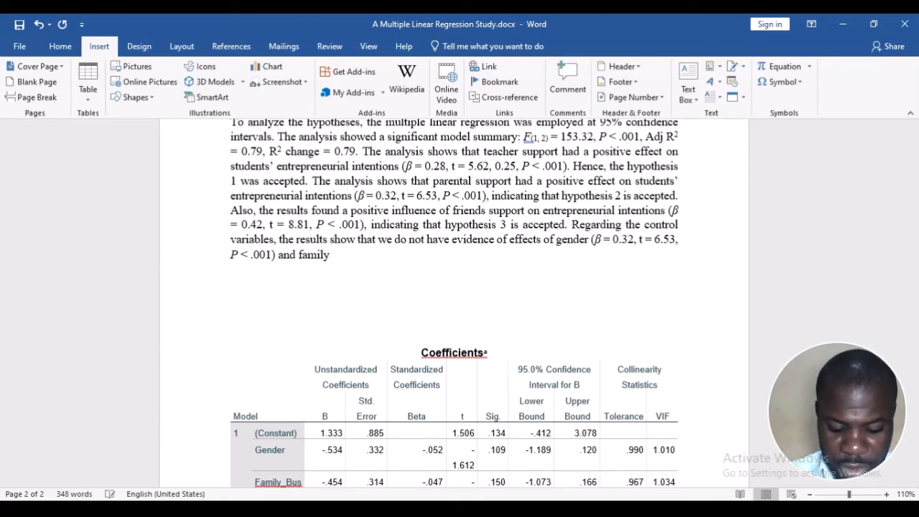
{"action": "type", "text": " ownershi"}
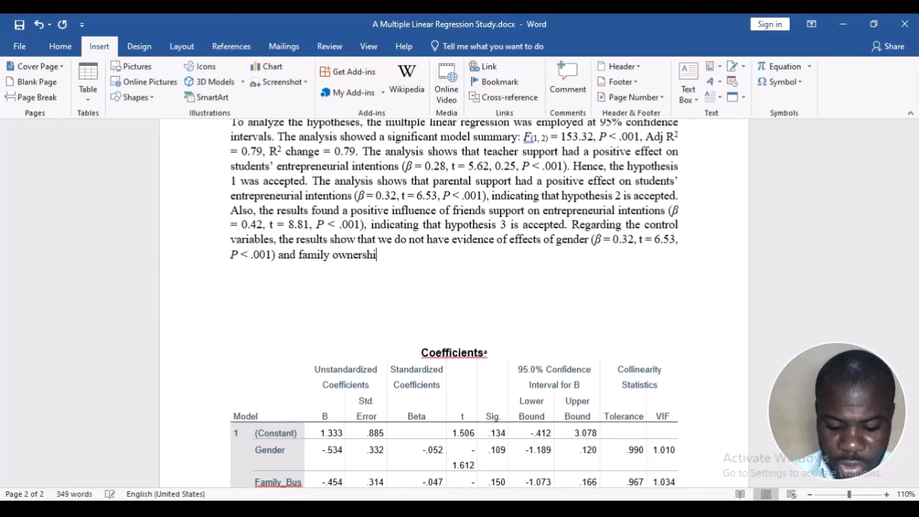
{"action": "type", "text": "p of business"}
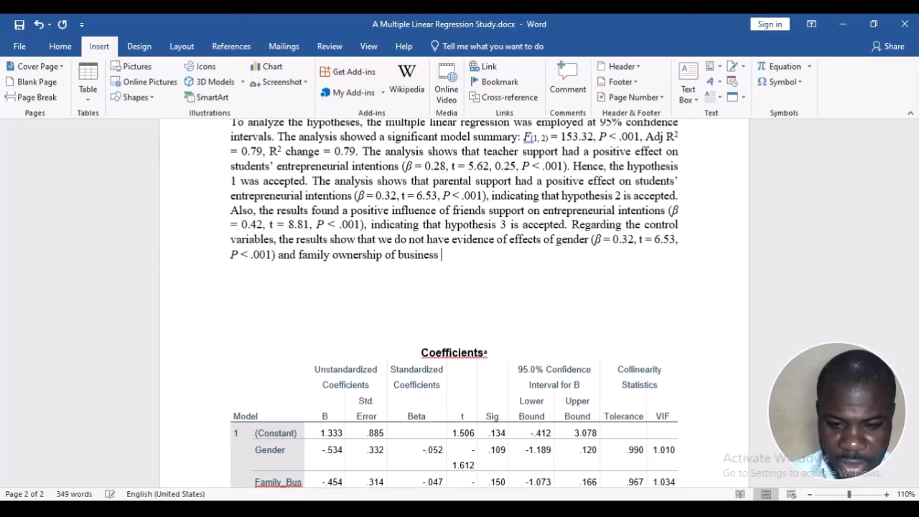
Insert the copied statistics (β = 0.32, t = 6.53, P < .001) after "family ownership of business", without the trailing comma
{"action": "type", "text": "(β = 0.32, t = 6.53, P < .001)."}
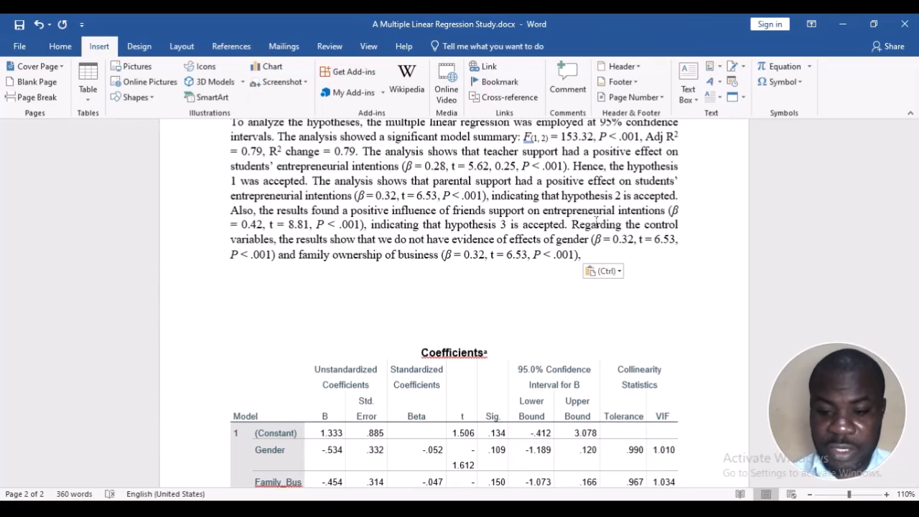
{"action": "key", "text": "BackSpace"}
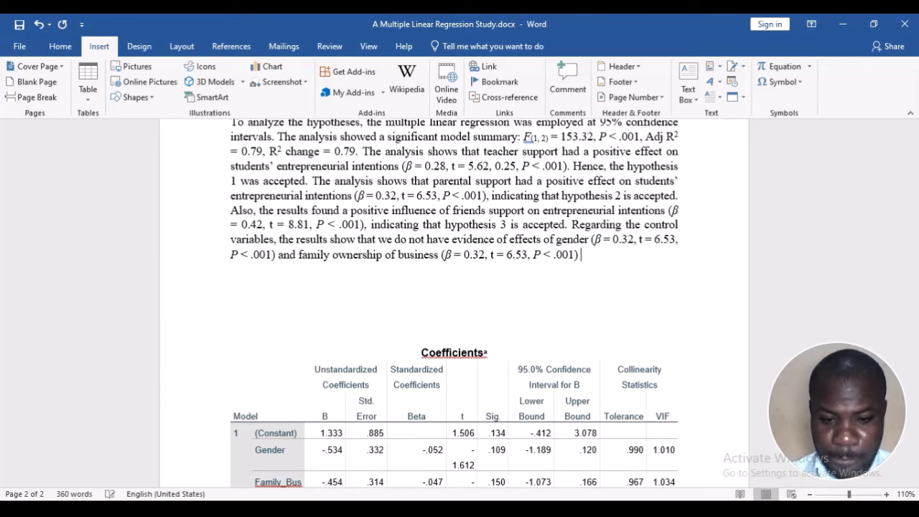
Finish the control variables sentence with "on the students' entrepreneurial intentions." and save the document
{"action": "type", "text": "on"}
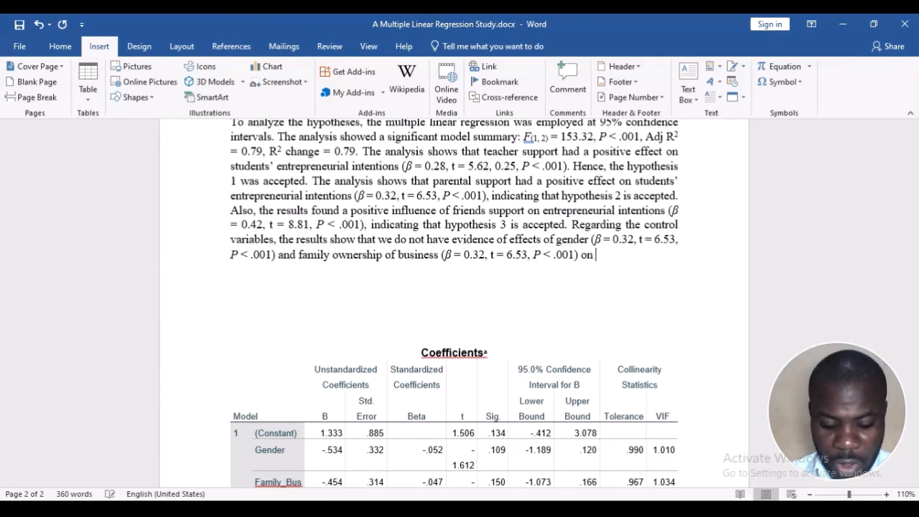
{"action": "type", "text": " t"}
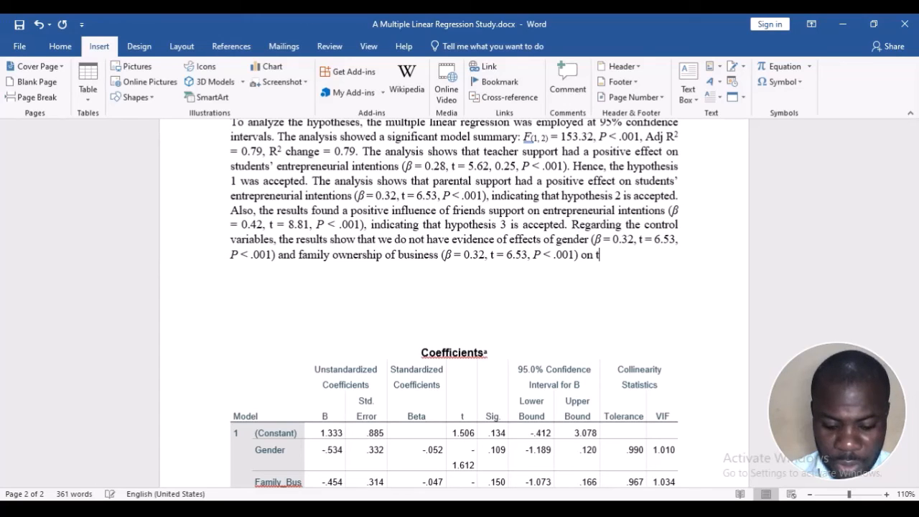
{"action": "type", "text": "he students' entre"}
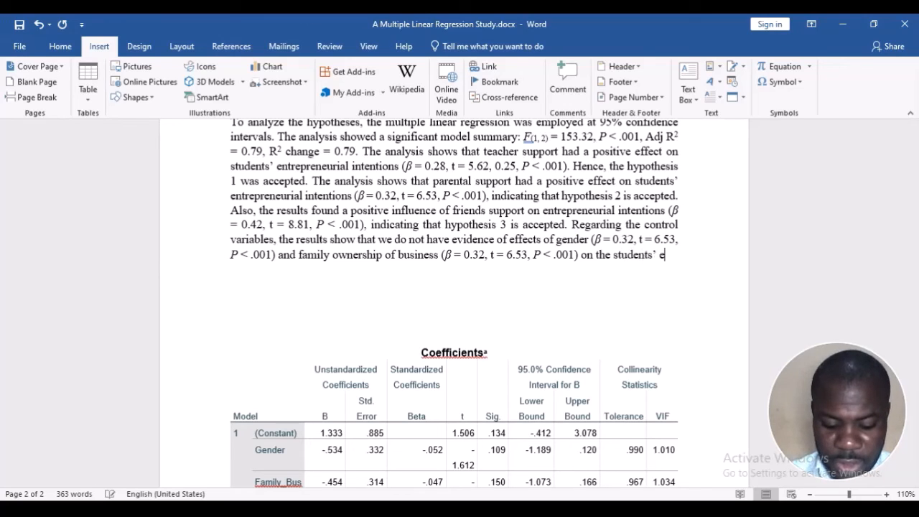
{"action": "type", "text": "preneurial i"}
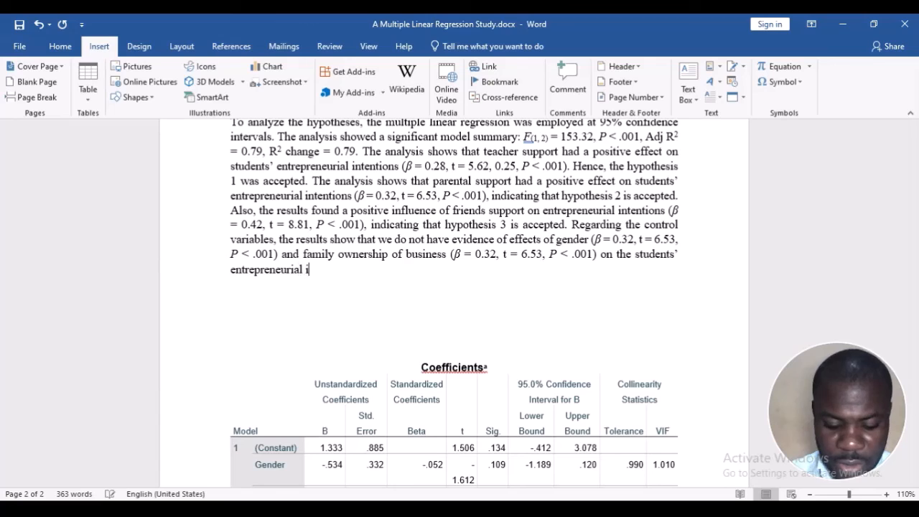
{"action": "type", "text": "ntentions."}
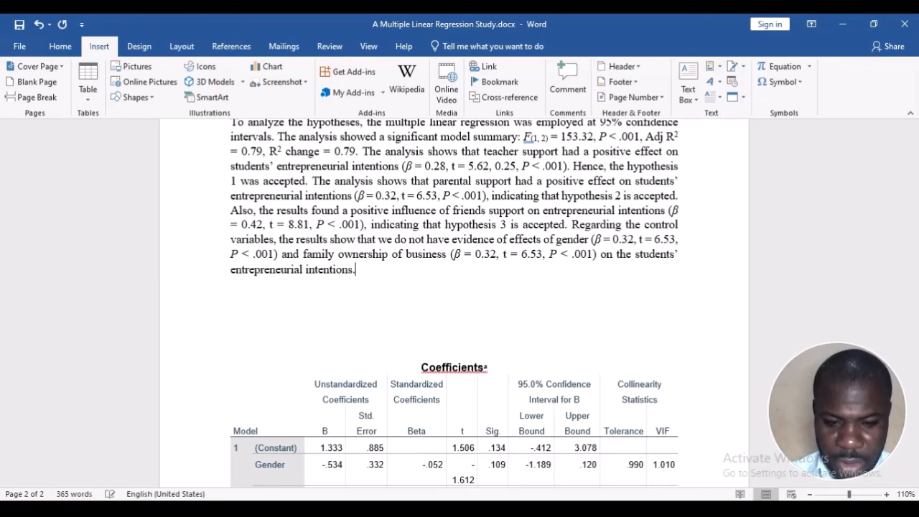
{"action": "key", "text": "ctrl+s"}
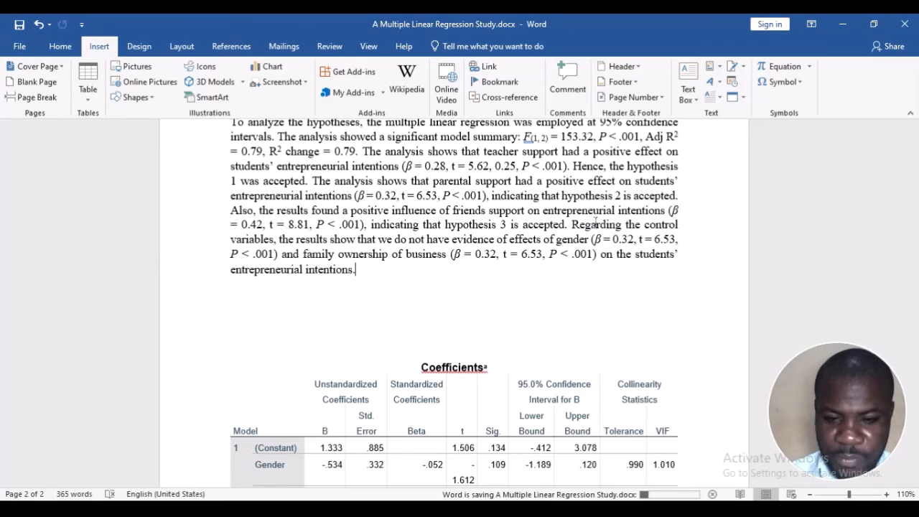
Set the β value for gender in the control variables sentence to -0.05, following the Coefficients table
{"action": "scroll", "coordinate": [416, 256], "scroll_direction": "down", "scroll_amount": 2}
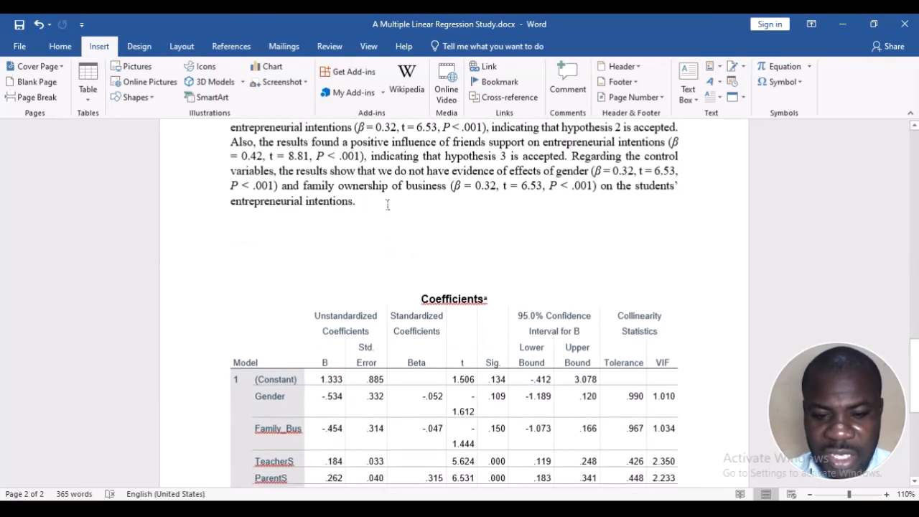
{"action": "scroll", "coordinate": [388, 205], "scroll_direction": "down", "scroll_amount": 1}
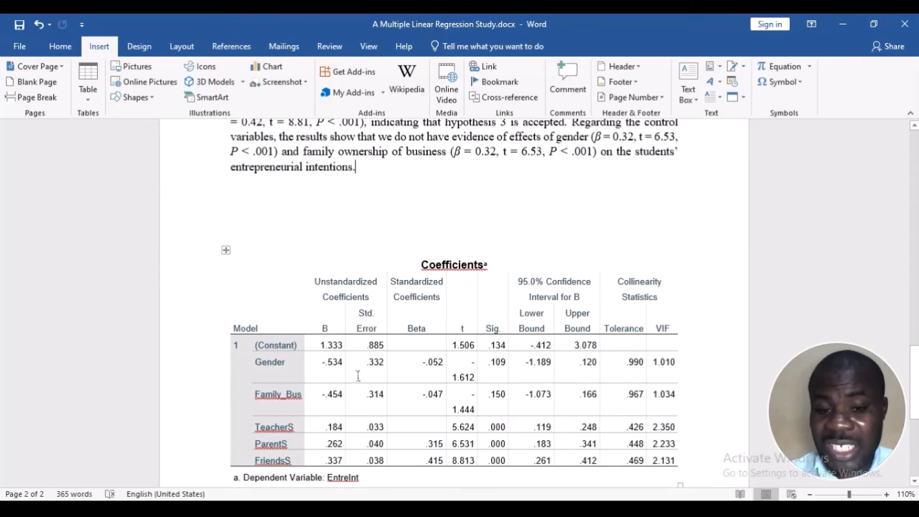
{"action": "scroll", "coordinate": [358, 375], "scroll_direction": "up", "scroll_amount": 1}
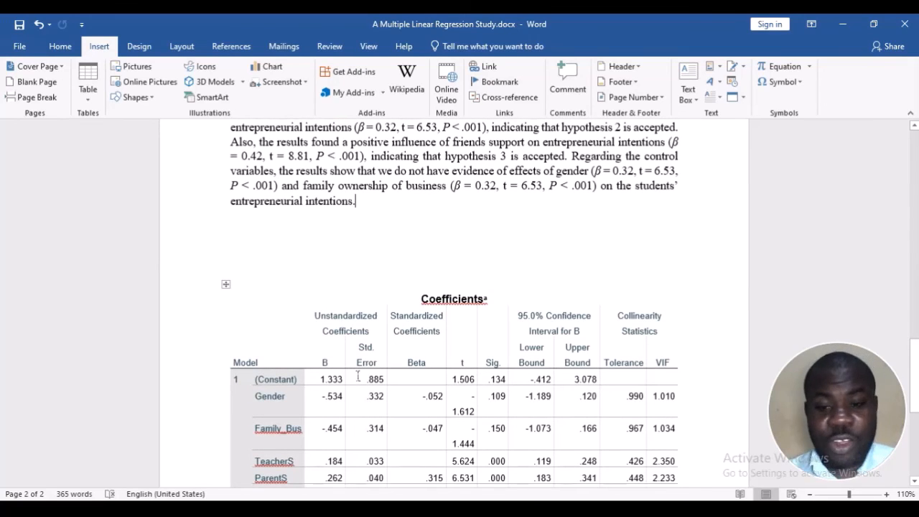
{"action": "scroll", "coordinate": [357, 375], "scroll_direction": "up", "scroll_amount": 3}
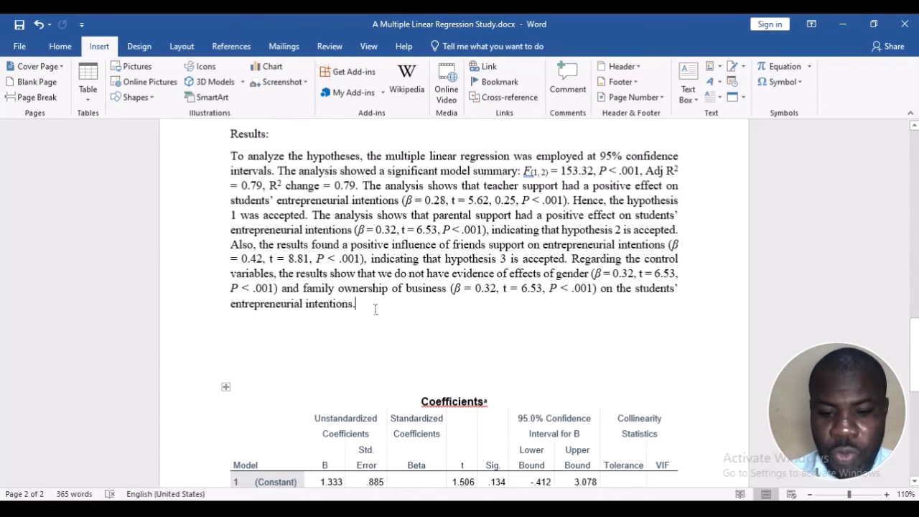
{"action": "scroll", "coordinate": [361, 269], "scroll_direction": "down", "scroll_amount": 4}
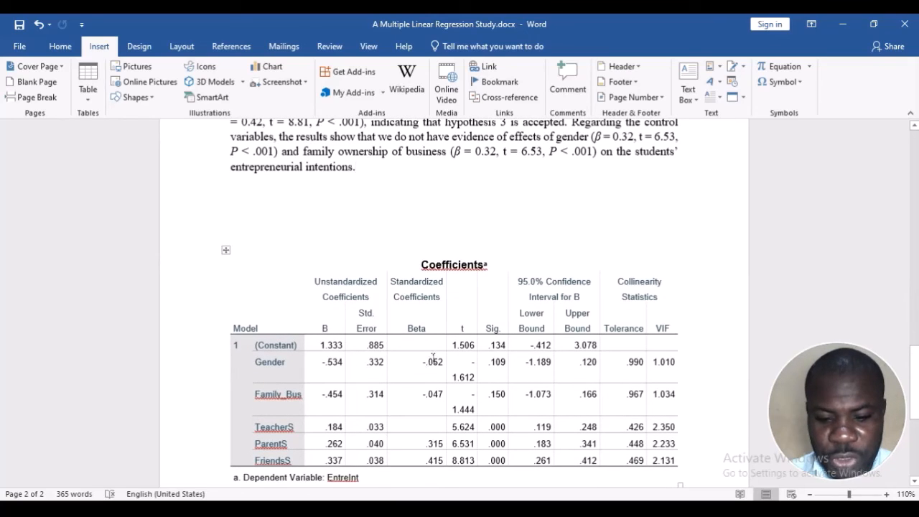
{"action": "scroll", "coordinate": [490, 322], "scroll_direction": "up", "scroll_amount": 3}
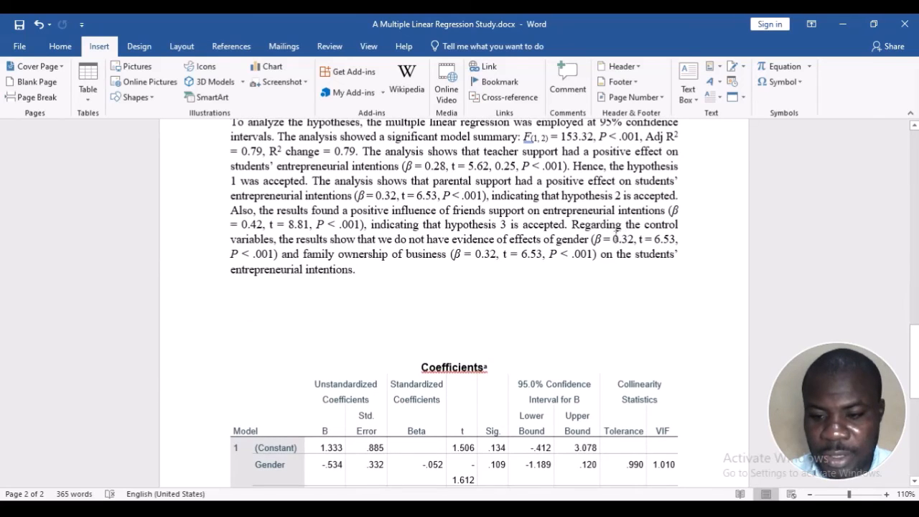
{"action": "left_click", "coordinate": [612, 239]}
{"action": "type", "text": "-"}
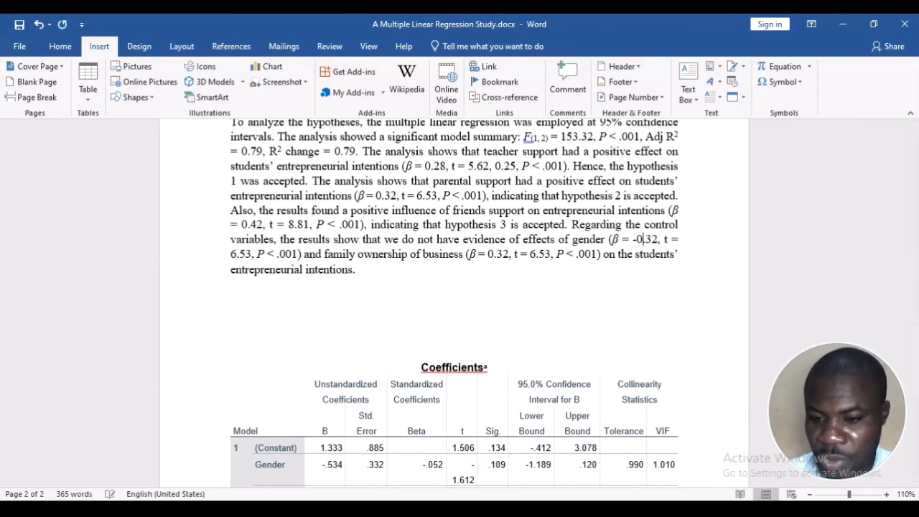
{"action": "key", "text": "BackSpace"}
{"action": "key", "text": "BackSpace"}
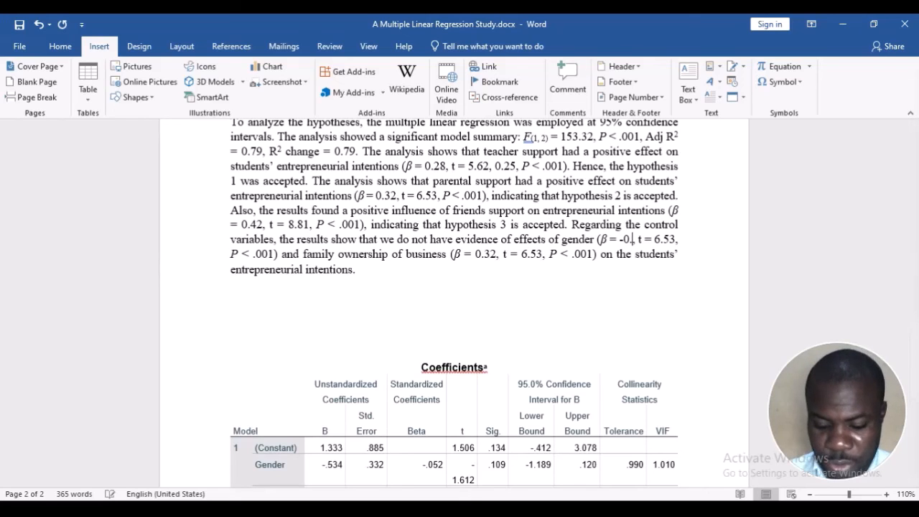
{"action": "type", "text": "0"}
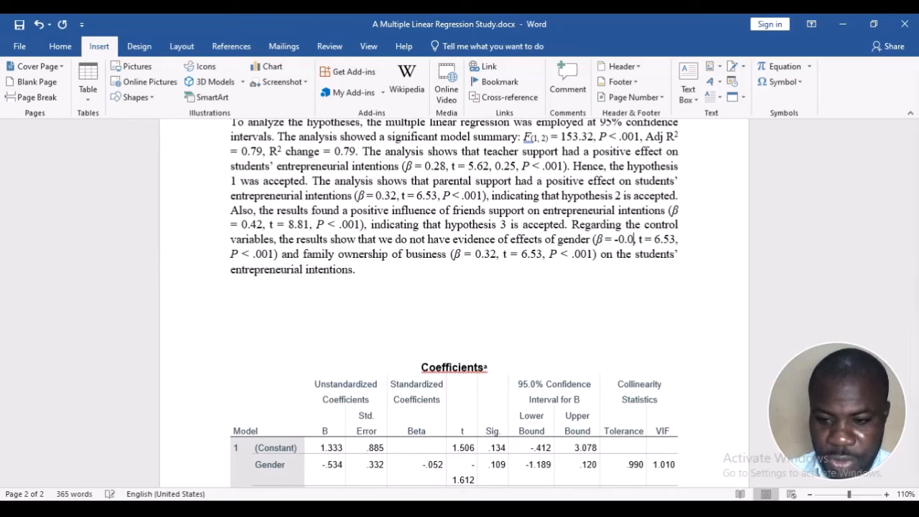
{"action": "type", "text": "5"}
Set the t value for gender in the control variables sentence to -1.61, based on the Coefficients table
{"action": "scroll", "coordinate": [602, 349], "scroll_direction": "down", "scroll_amount": 3}
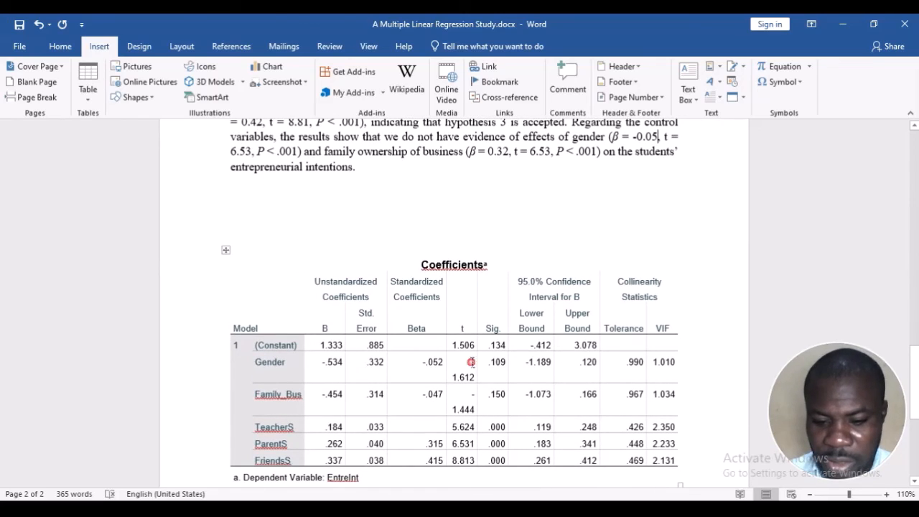
{"action": "left_click", "coordinate": [472, 361]}
{"action": "scroll", "coordinate": [531, 328], "scroll_direction": "up", "scroll_amount": 1}
{"action": "scroll", "coordinate": [531, 328], "scroll_direction": "up", "scroll_amount": 2}
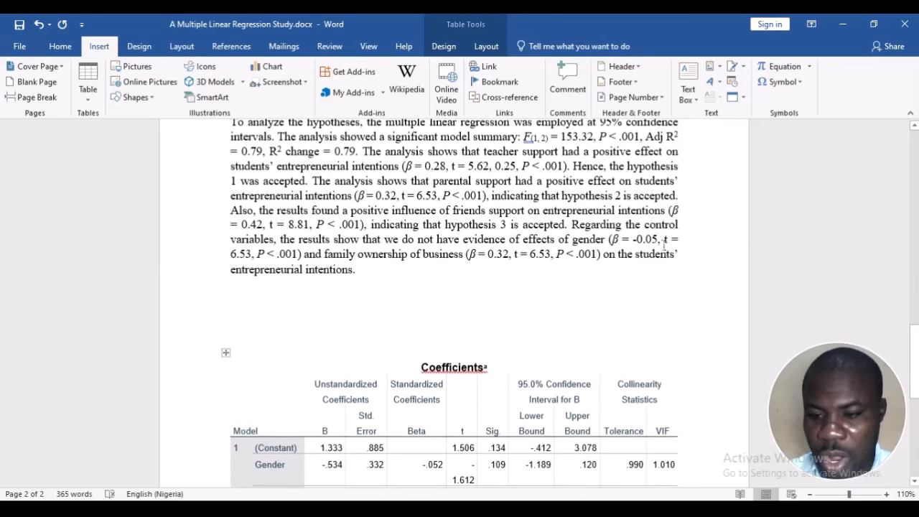
{"action": "left_click", "coordinate": [230, 250]}
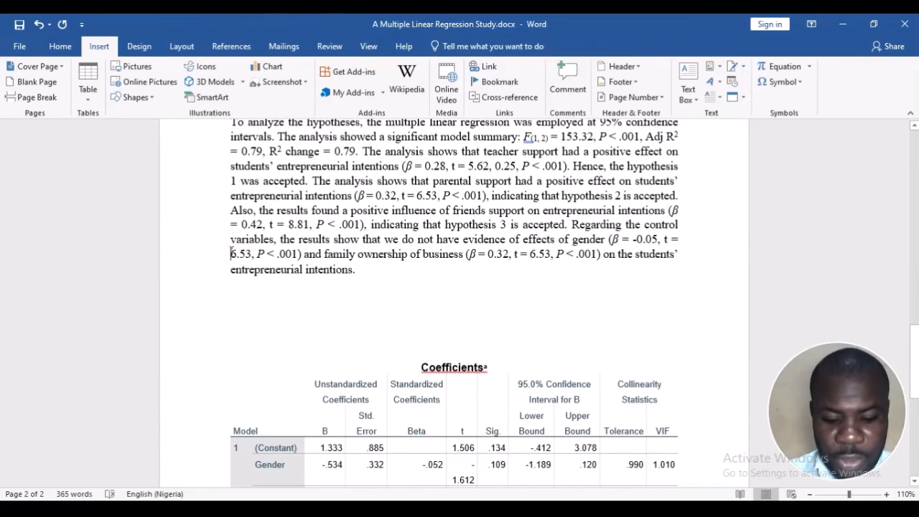
{"action": "type", "text": "-1"}
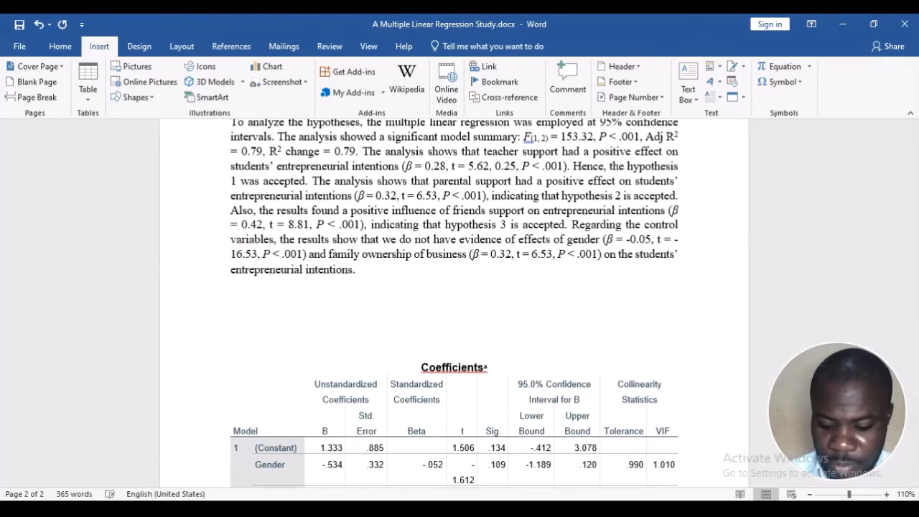
{"action": "key", "text": "Right"}
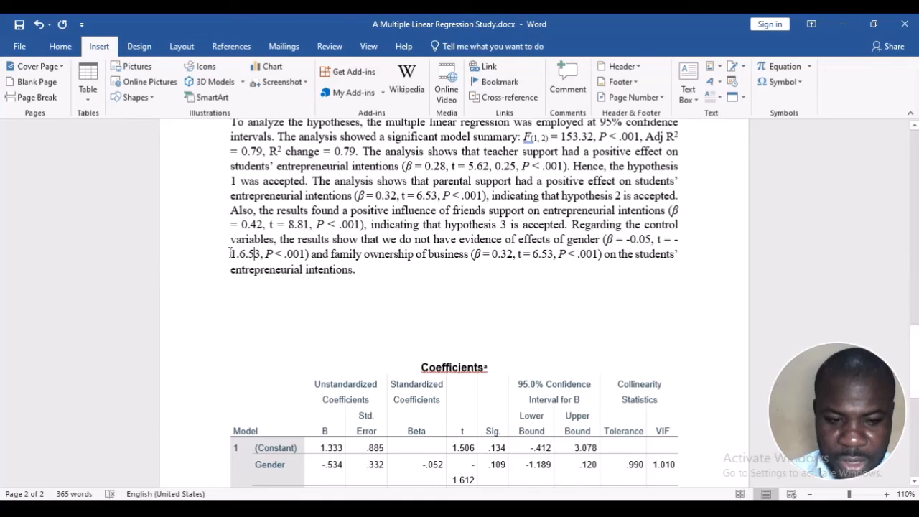
{"action": "key", "text": "BackSpace"}
{"action": "key", "text": "BackSpace"}
{"action": "key", "text": "BackSpace"}
{"action": "type", "text": "1"}
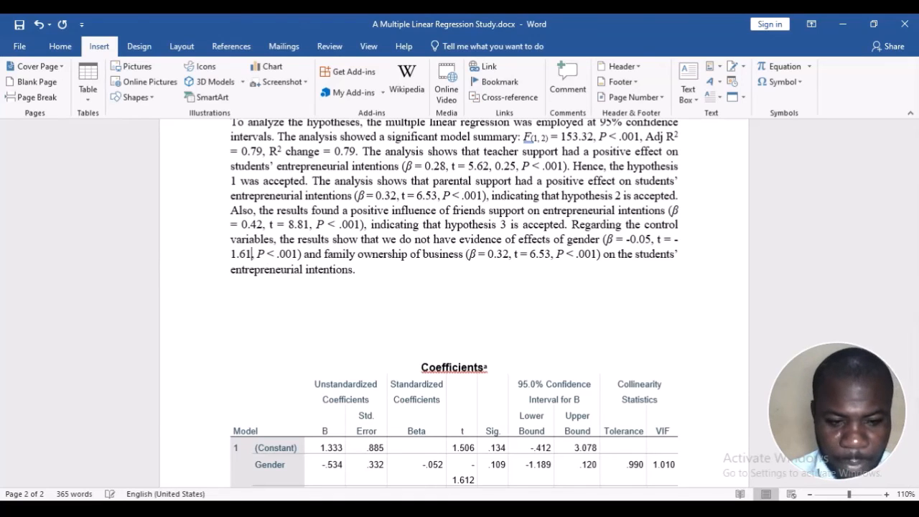
Replace the significance for gender in the control variables sentence with P = .11, rounded from the Coefficients table
{"action": "scroll", "coordinate": [341, 271], "scroll_direction": "down", "scroll_amount": 3}
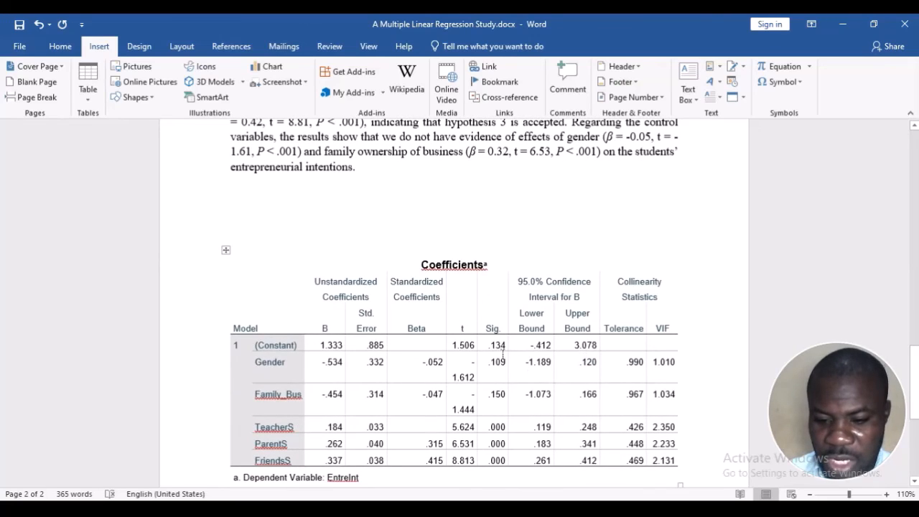
{"action": "left_click", "coordinate": [500, 359]}
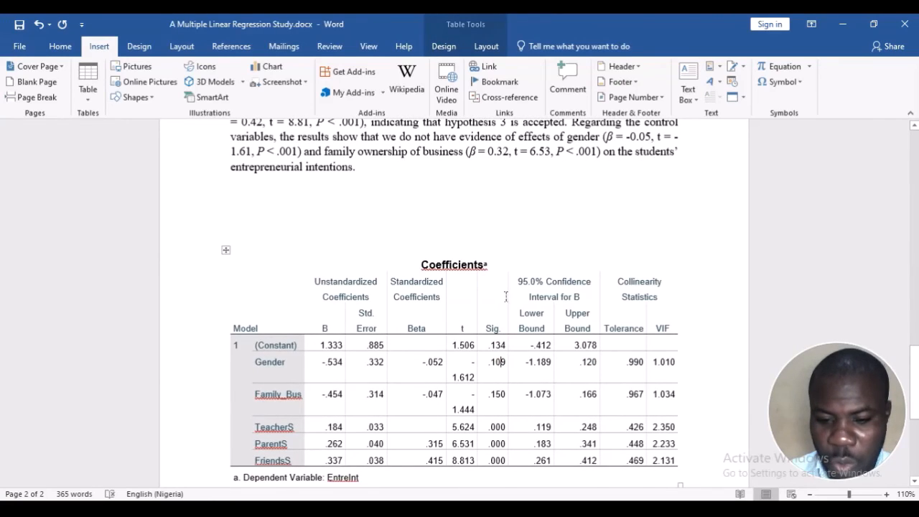
{"action": "scroll", "coordinate": [504, 295], "scroll_direction": "up", "scroll_amount": 2}
{"action": "left_click", "coordinate": [300, 223]}
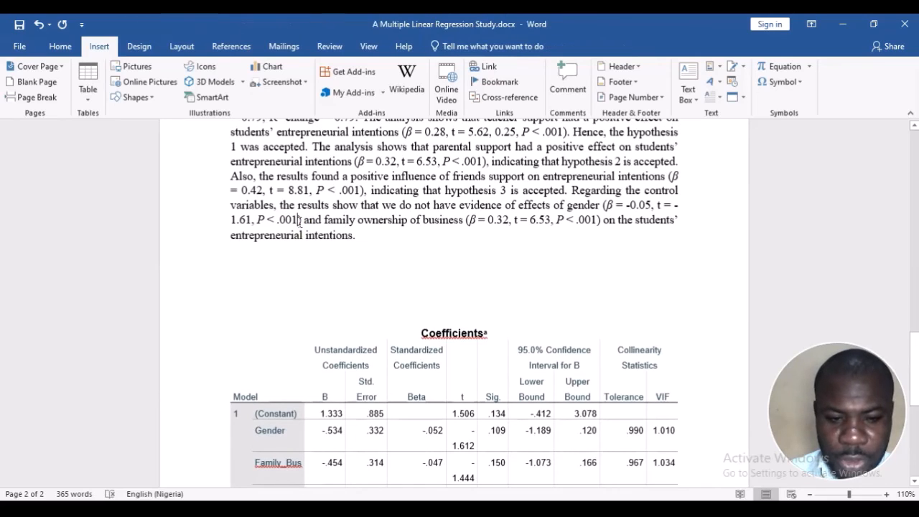
{"action": "key", "text": "BackSpace"}
{"action": "key", "text": "BackSpace"}
{"action": "key", "text": "BackSpace"}
{"action": "key", "text": "BackSpace"}
{"action": "key", "text": "BackSpace"}
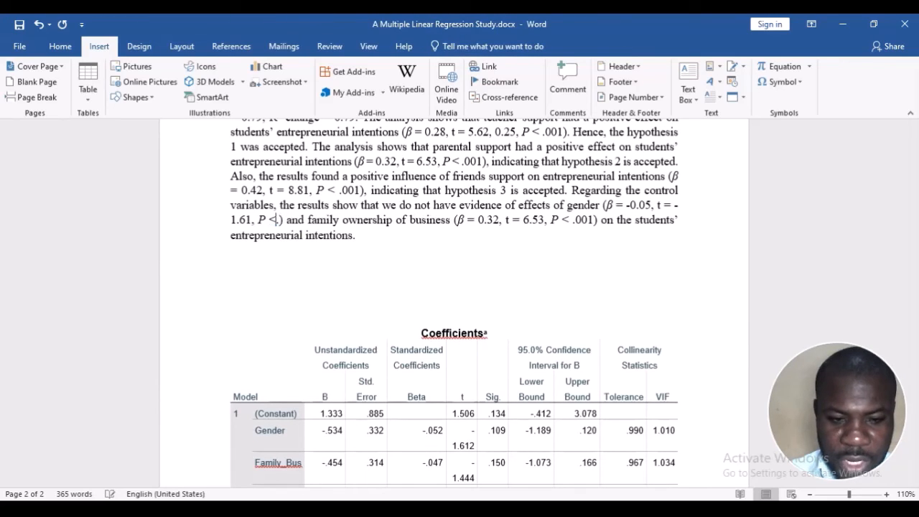
{"action": "type", "text": "= .11"}
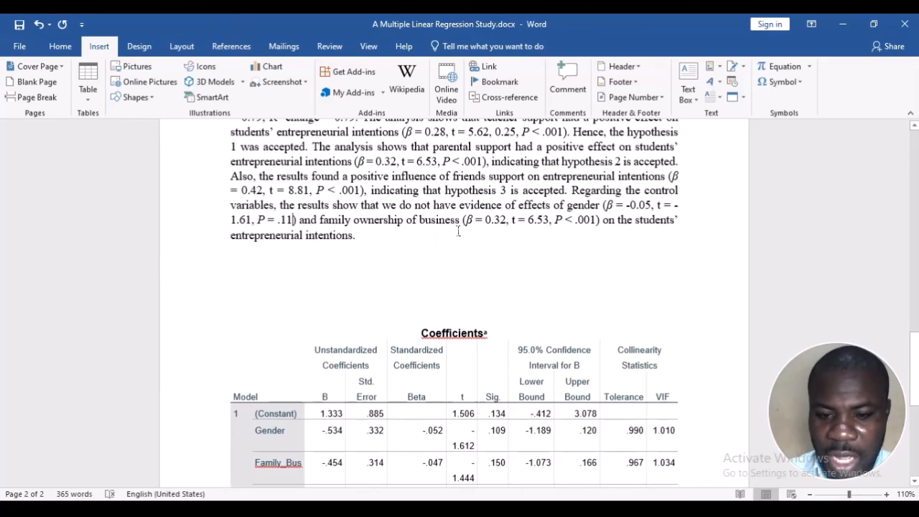
Set the β value for family ownership of business in the results paragraph to 0.05
{"action": "scroll", "coordinate": [460, 230], "scroll_direction": "down", "scroll_amount": 2}
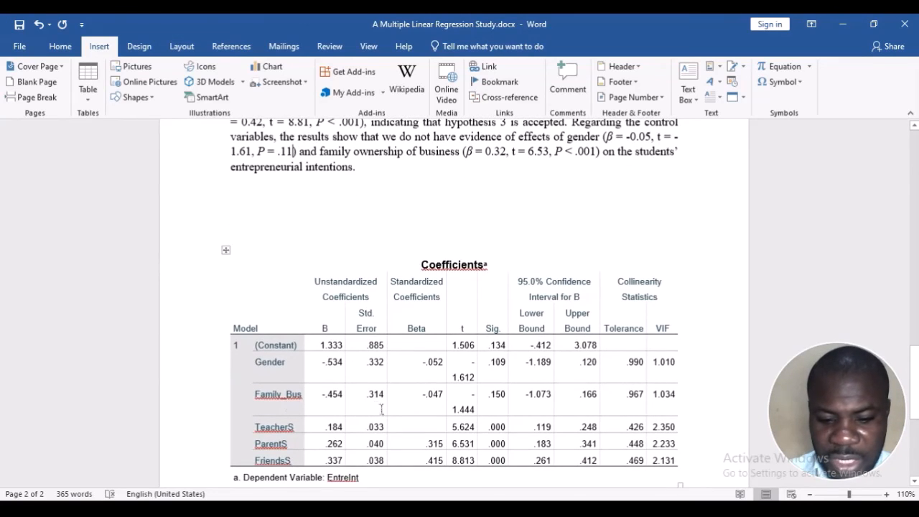
{"action": "left_click", "coordinate": [424, 394]}
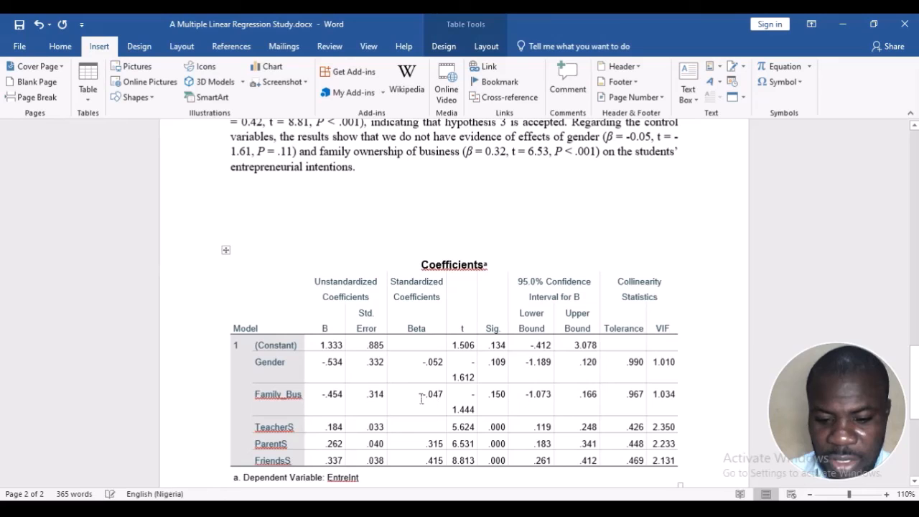
{"action": "scroll", "coordinate": [445, 388], "scroll_direction": "up", "scroll_amount": 2}
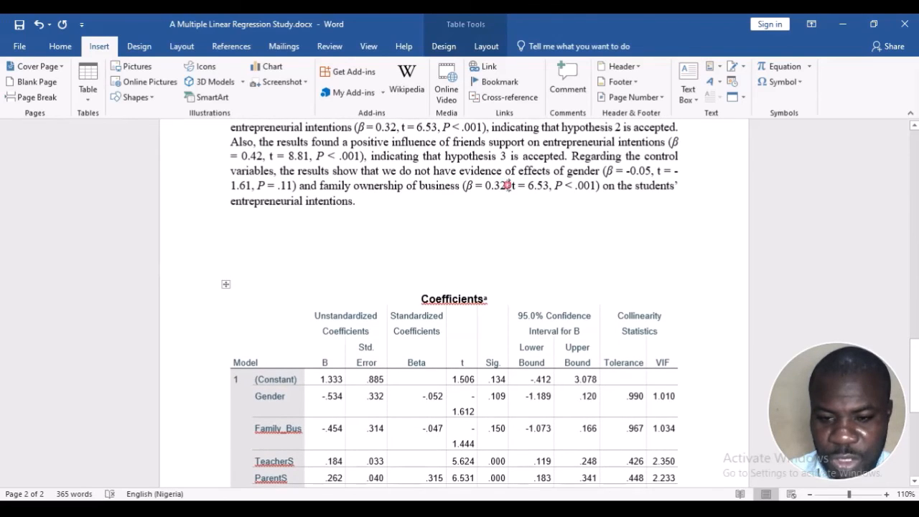
{"action": "left_click", "coordinate": [508, 185]}
{"action": "key", "text": "BackSpace"}
{"action": "key", "text": "BackSpace"}
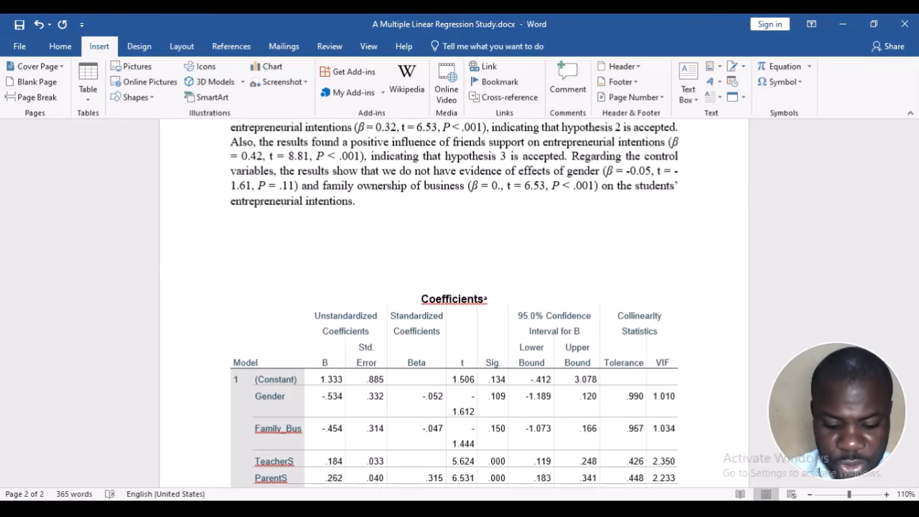
{"action": "type", "text": "05"}
Set the t value for family ownership of business in the results paragraph to -1.44, following the Coefficients table
{"action": "scroll", "coordinate": [513, 255], "scroll_direction": "down", "scroll_amount": 3}
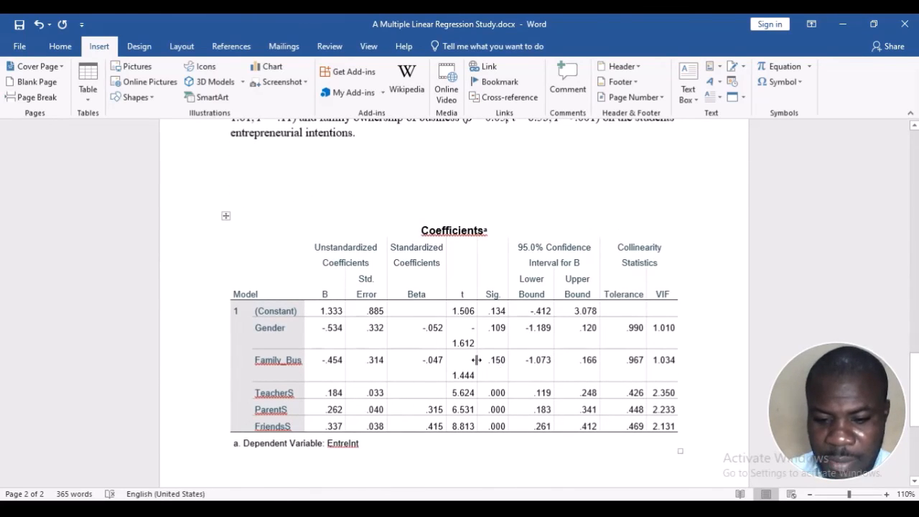
{"action": "scroll", "coordinate": [485, 367], "scroll_direction": "up", "scroll_amount": 4}
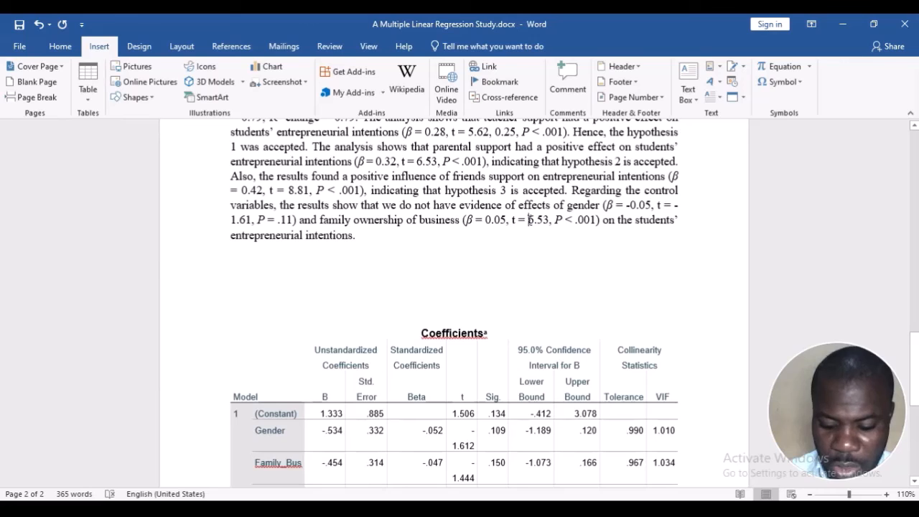
{"action": "left_click", "coordinate": [529, 220]}
{"action": "type", "text": "-1.44"}
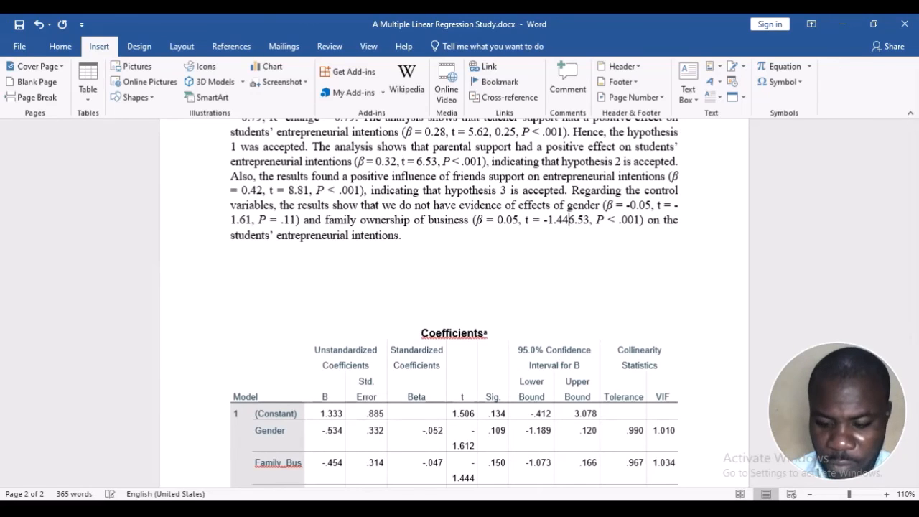
{"action": "key", "text": "Delete"}
{"action": "key", "text": "Delete"}
{"action": "key", "text": "Delete"}
{"action": "key", "text": "Delete"}
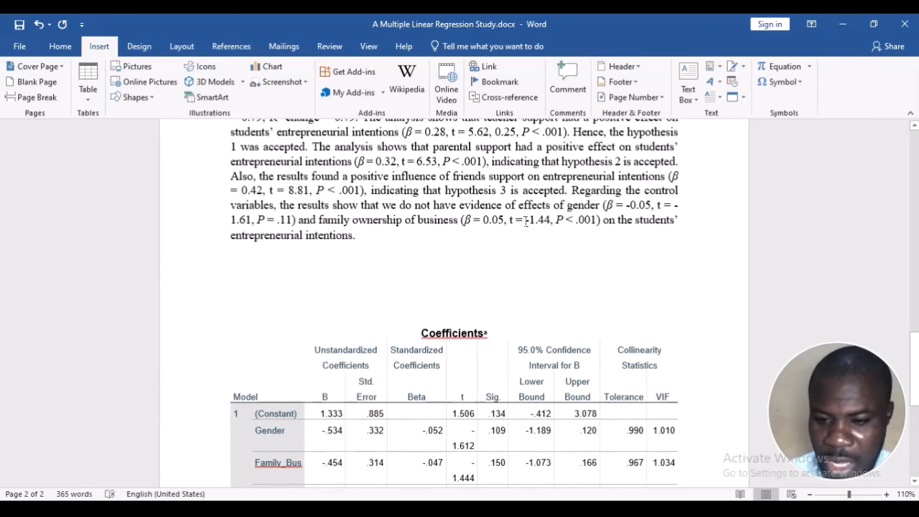
Replace the significance for family ownership of business with P = .15, based on the Coefficients table
{"action": "left_click", "coordinate": [573, 220]}
{"action": "key", "text": "BackSpace"}
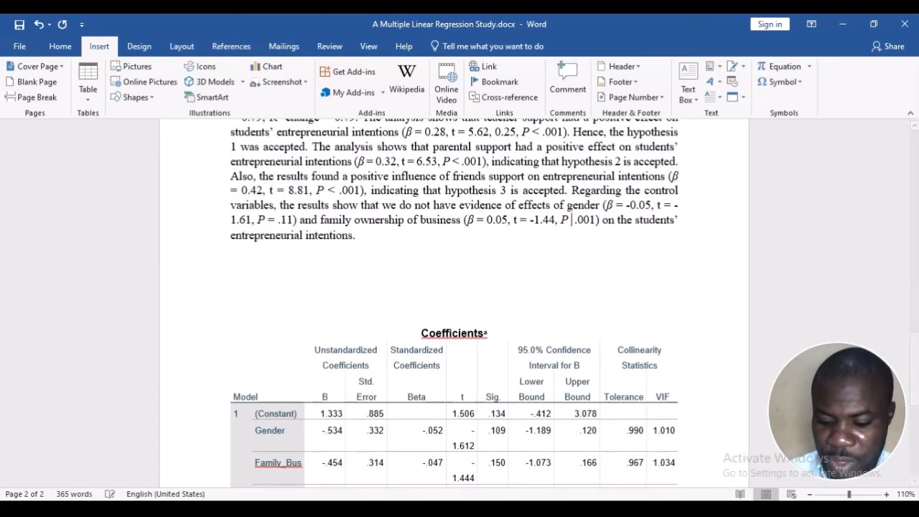
{"action": "type", "text": "="}
{"action": "scroll", "coordinate": [573, 220], "scroll_direction": "down", "scroll_amount": 3}
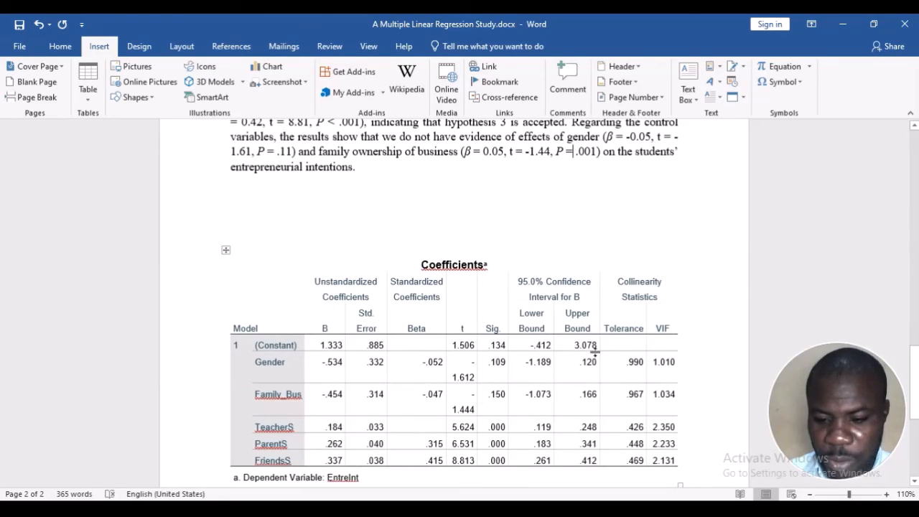
{"action": "left_click", "coordinate": [553, 346]}
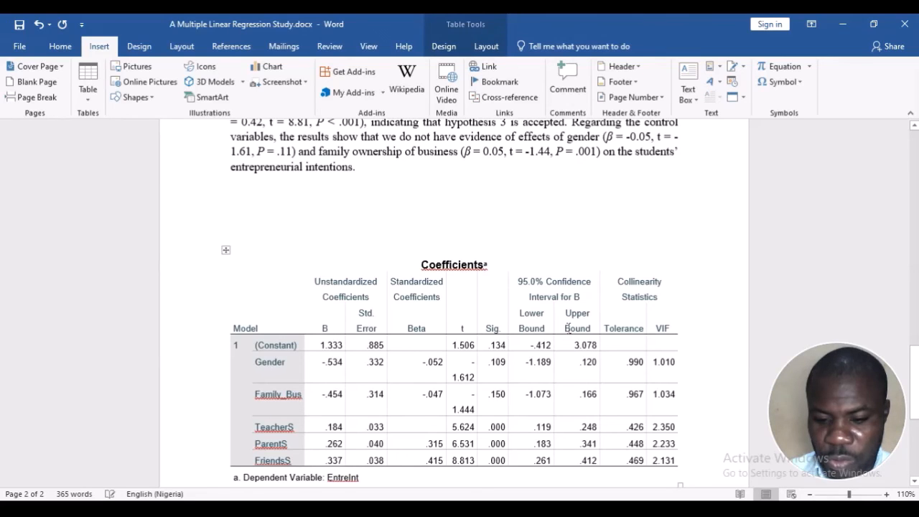
{"action": "scroll", "coordinate": [583, 298], "scroll_direction": "up", "scroll_amount": 1}
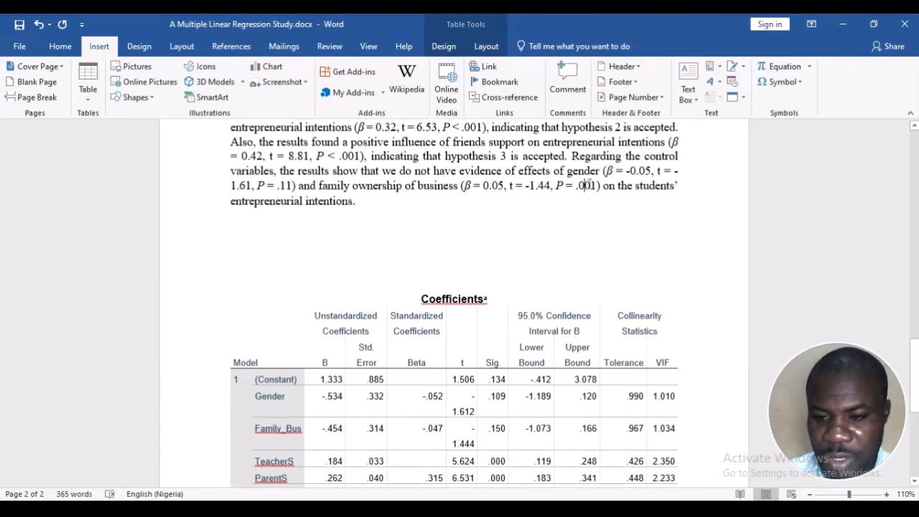
{"action": "double_click", "coordinate": [589, 184]}
{"action": "type", "text": "15"}
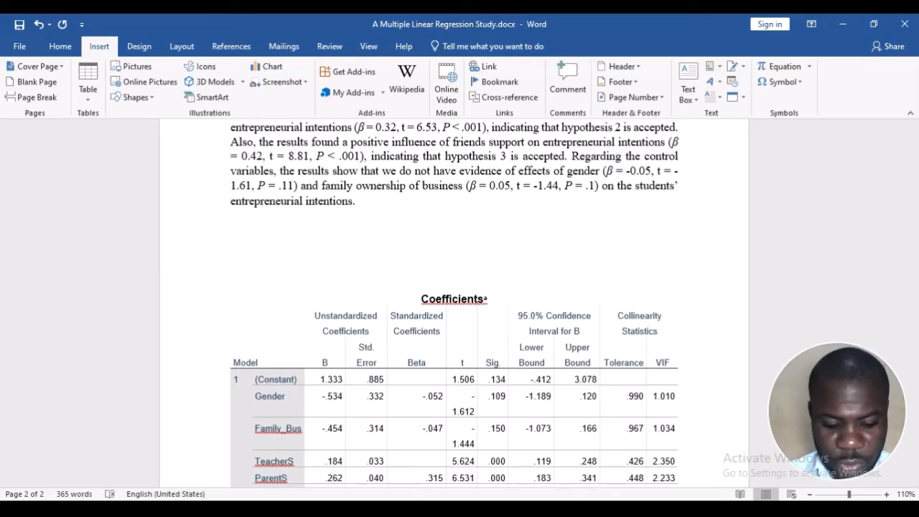
Review the control variables sentence in the results paragraph and compare it with the Coefficients table below
{"action": "left_click", "coordinate": [402, 200]}
{"action": "scroll", "coordinate": [402, 200], "scroll_direction": "up", "scroll_amount": 2}
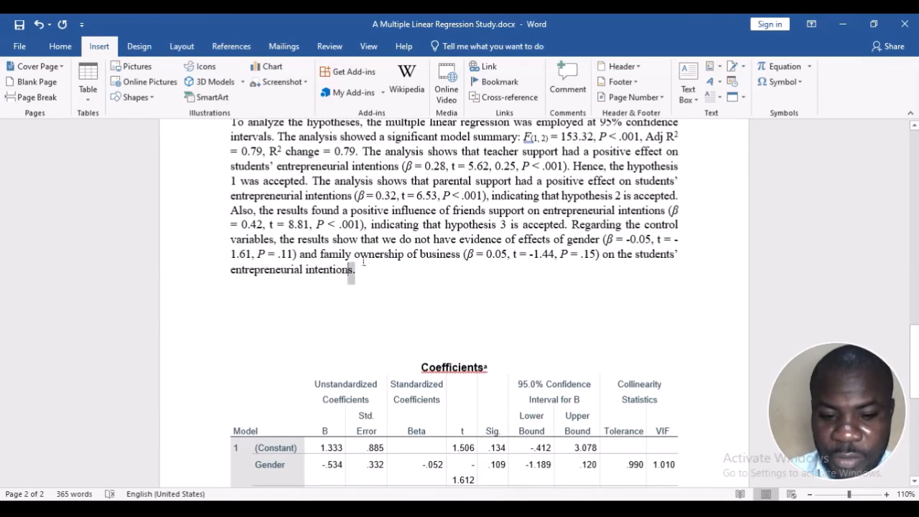
{"action": "left_click_drag", "start_coordinate": [363, 262], "coordinate": [569, 224]}
{"action": "scroll", "coordinate": [400, 309], "scroll_direction": "up", "scroll_amount": 5}
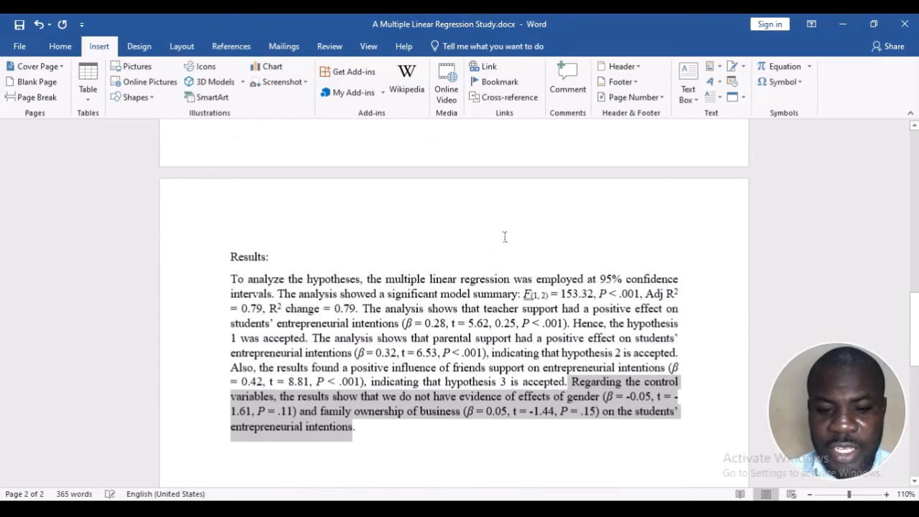
{"action": "scroll", "coordinate": [400, 309], "scroll_direction": "down", "scroll_amount": 4}
{"action": "left_click", "coordinate": [400, 310]}
{"action": "scroll", "coordinate": [400, 309], "scroll_direction": "down", "scroll_amount": 2}
{"action": "scroll", "coordinate": [400, 310], "scroll_direction": "up", "scroll_amount": 2}
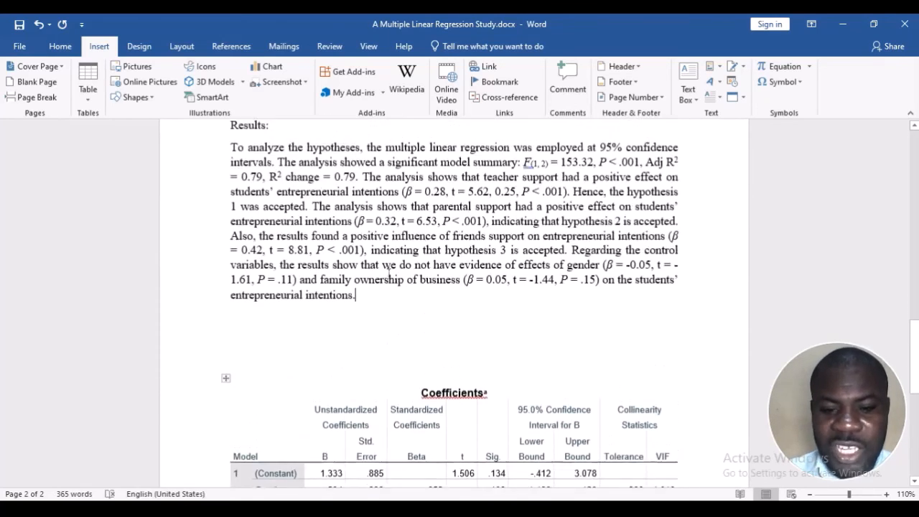
{"action": "scroll", "coordinate": [354, 269], "scroll_direction": "down", "scroll_amount": 4}
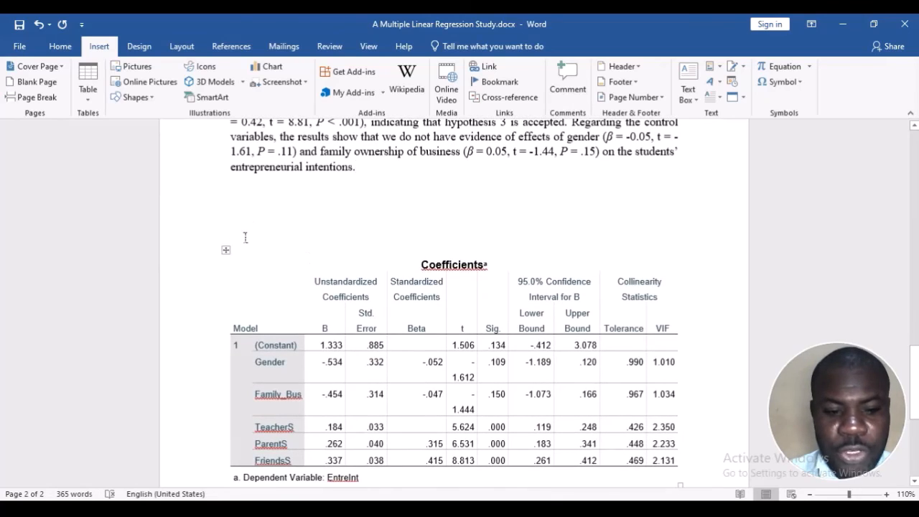
{"action": "scroll", "coordinate": [241, 236], "scroll_direction": "down", "scroll_amount": 2}
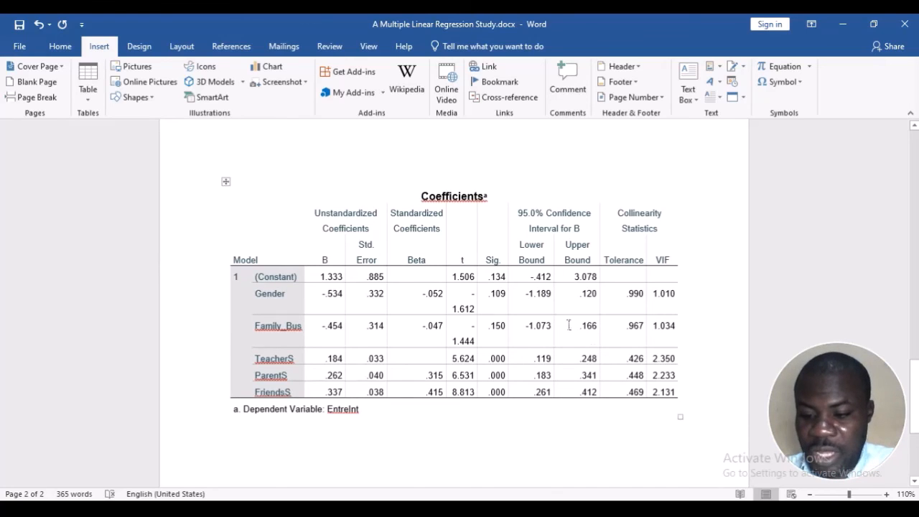
{"action": "scroll", "coordinate": [441, 253], "scroll_direction": "up", "scroll_amount": 3}
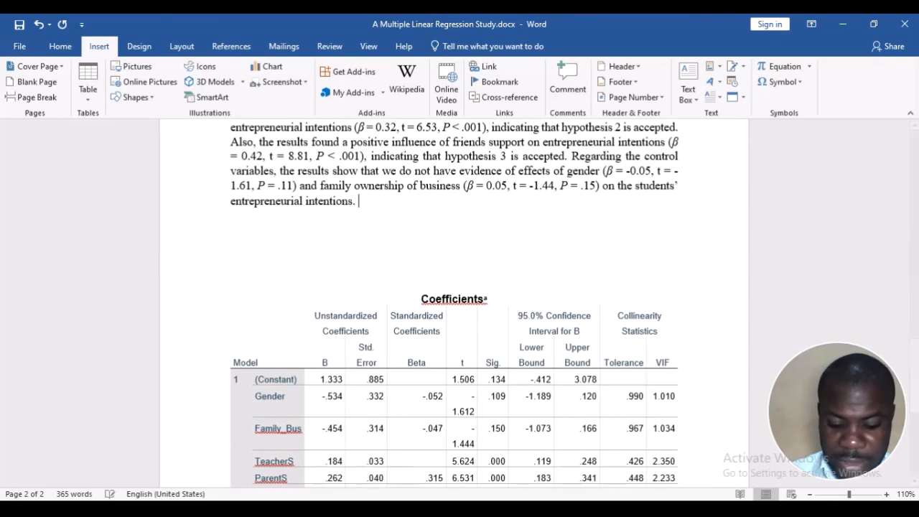
{"action": "type", "text": "gardin"}
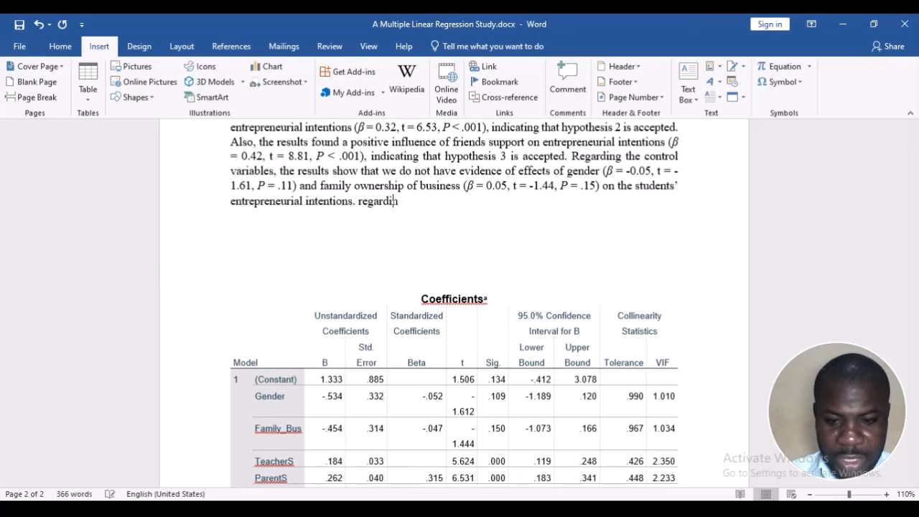
{"action": "key", "text": "BackSpace"}
{"action": "key", "text": "BackSpace"}
{"action": "key", "text": "BackSpace"}
{"action": "key", "text": "BackSpace"}
{"action": "key", "text": "BackSpace"}
{"action": "key", "text": "BackSpace"}
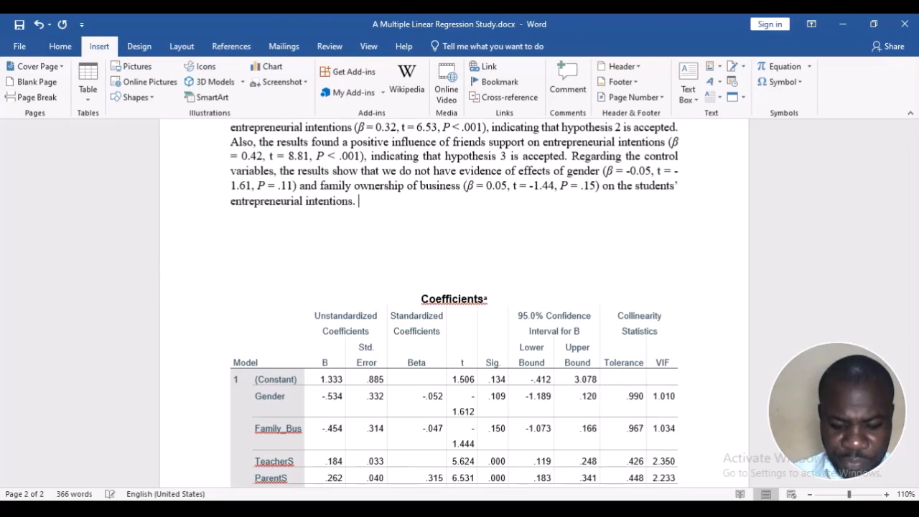
Begin a new sentence at the end of the results paragraph: "The results of the value inflation factors (VIF)"
{"action": "type", "text": "The result"}
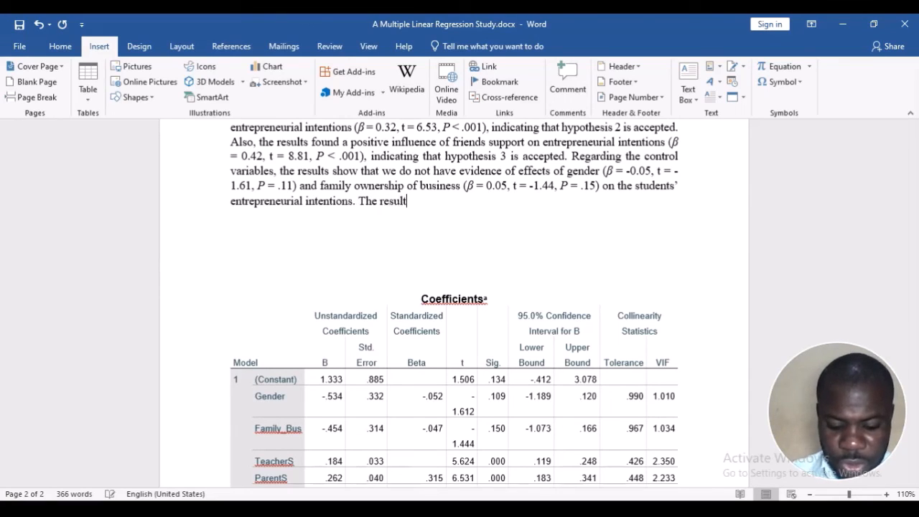
{"action": "type", "text": "s of the VIF"}
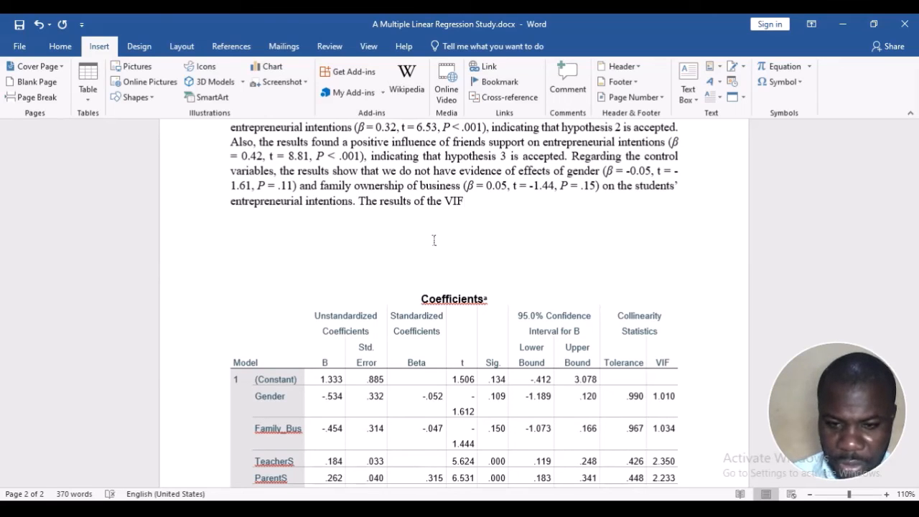
{"action": "key", "text": "Left"}
{"action": "key", "text": "Left"}
{"action": "key", "text": "BackSpace"}
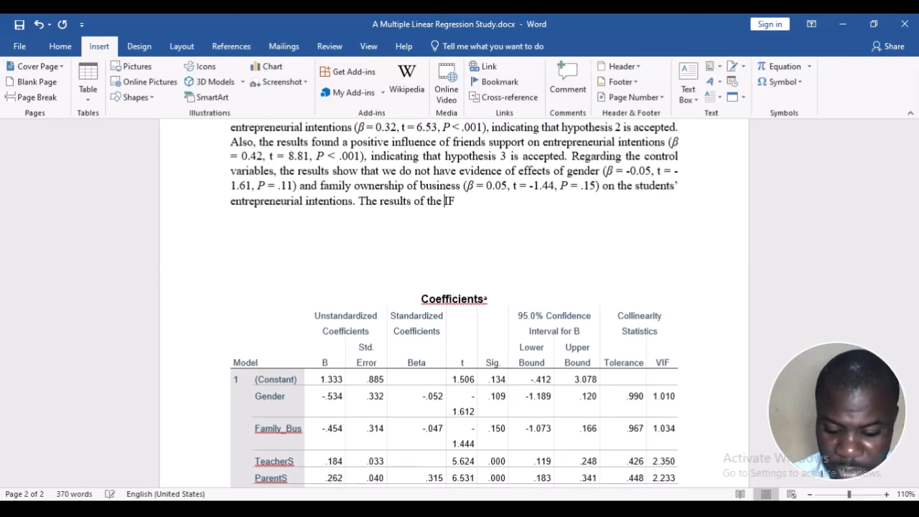
{"action": "type", "text": "va"}
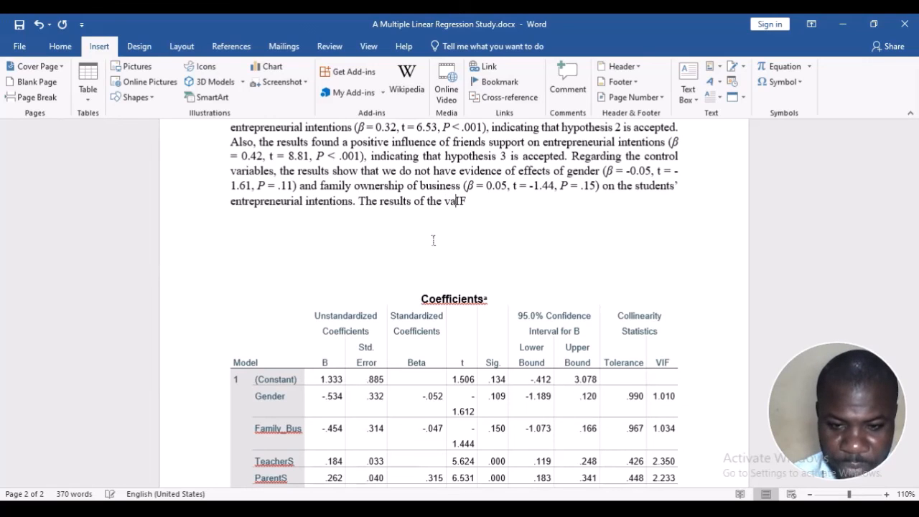
{"action": "type", "text": "lue"}
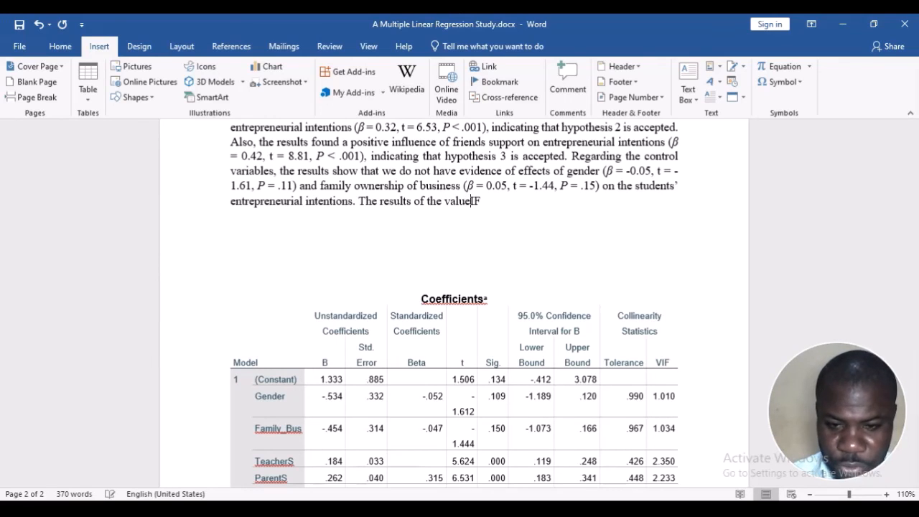
{"action": "type", "text": " inflati"}
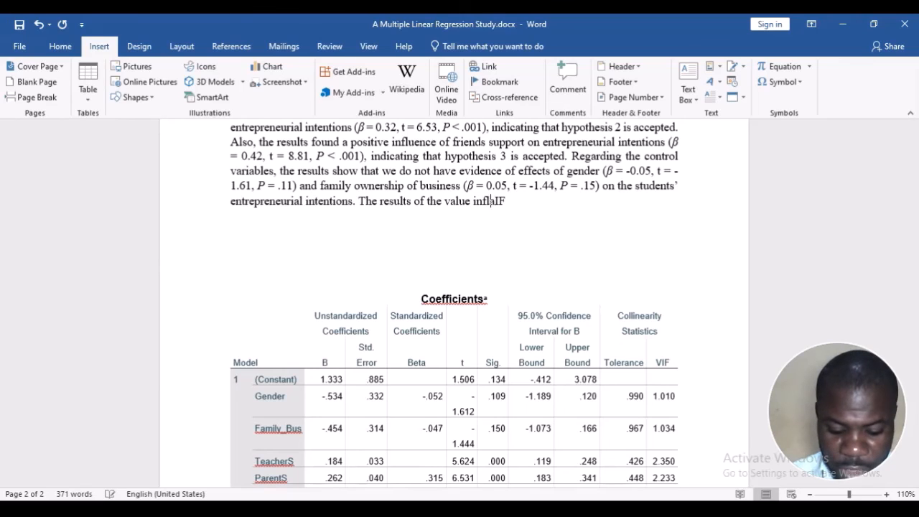
{"action": "type", "text": "on fac"}
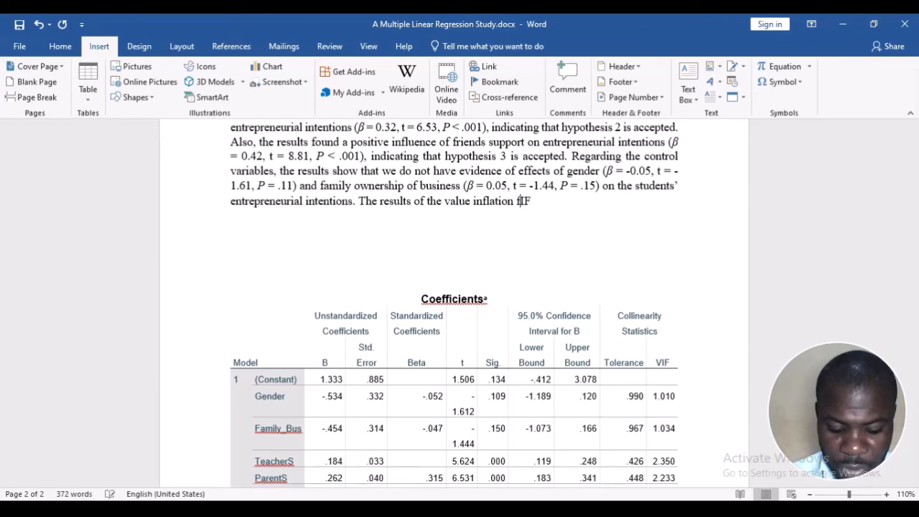
{"action": "type", "text": "tors "}
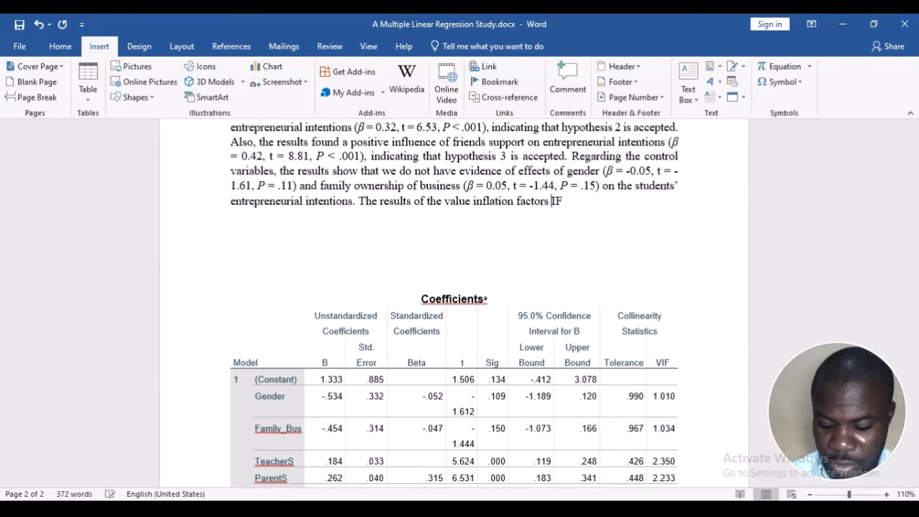
{"action": "type", "text": "(V"}
{"action": "key", "text": "End"}
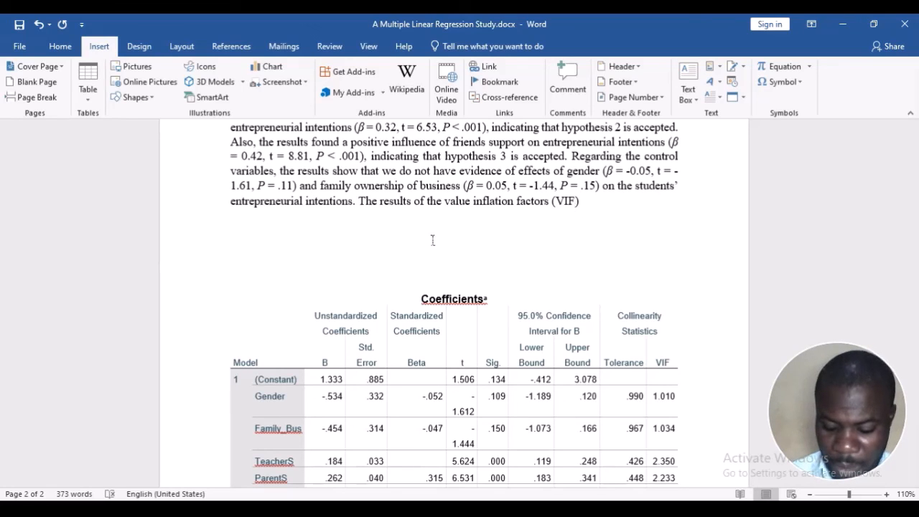
Continue the VIF sentence at the end of the results paragraph with "shows no evidence of multicollinearity"
{"action": "type", "text": ") show"}
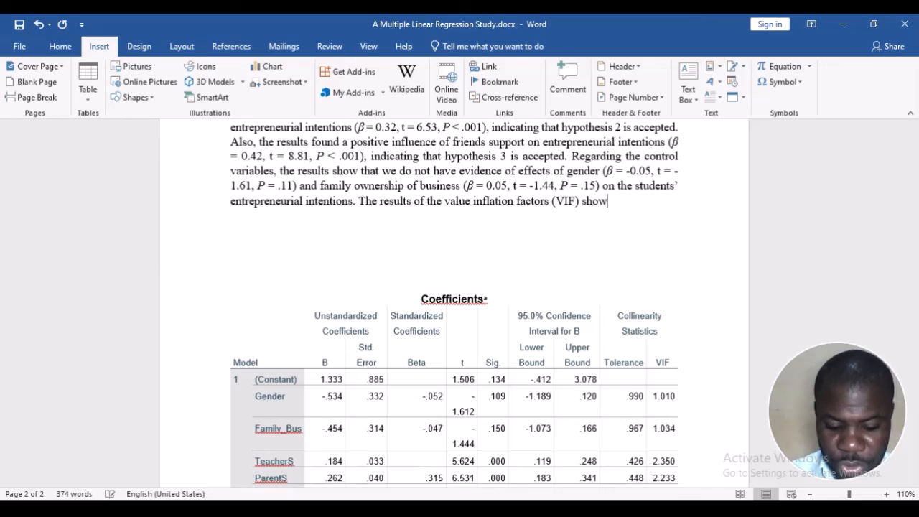
{"action": "type", "text": "s that the"}
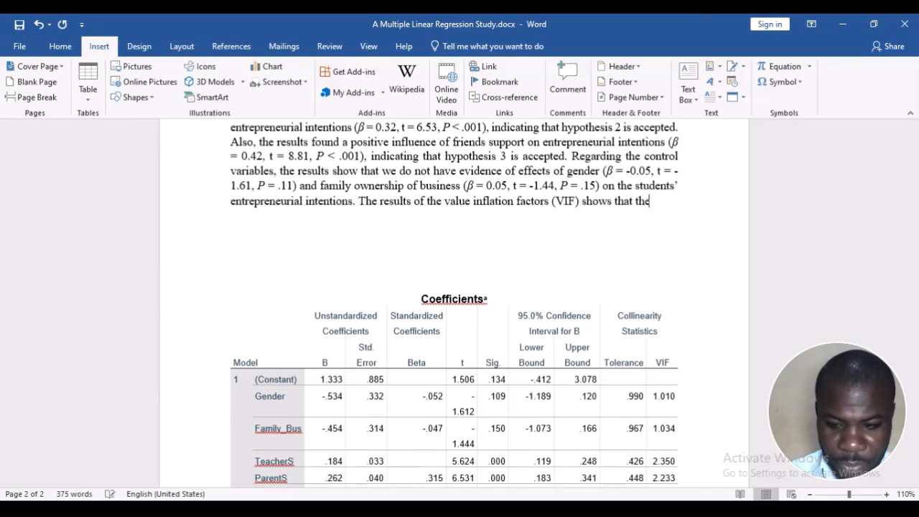
{"action": "key", "text": "BackSpace"}
{"action": "key", "text": "BackSpace"}
{"action": "key", "text": "BackSpace"}
{"action": "key", "text": "BackSpace"}
{"action": "key", "text": "BackSpace"}
{"action": "key", "text": "BackSpace"}
{"action": "key", "text": "BackSpace"}
{"action": "key", "text": "BackSpace"}
{"action": "key", "text": "BackSpace"}
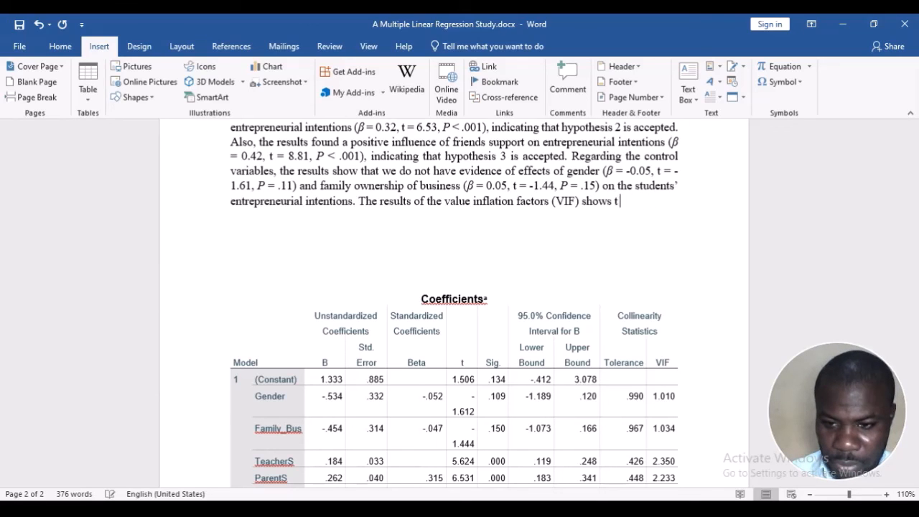
{"action": "type", "text": "no evide"}
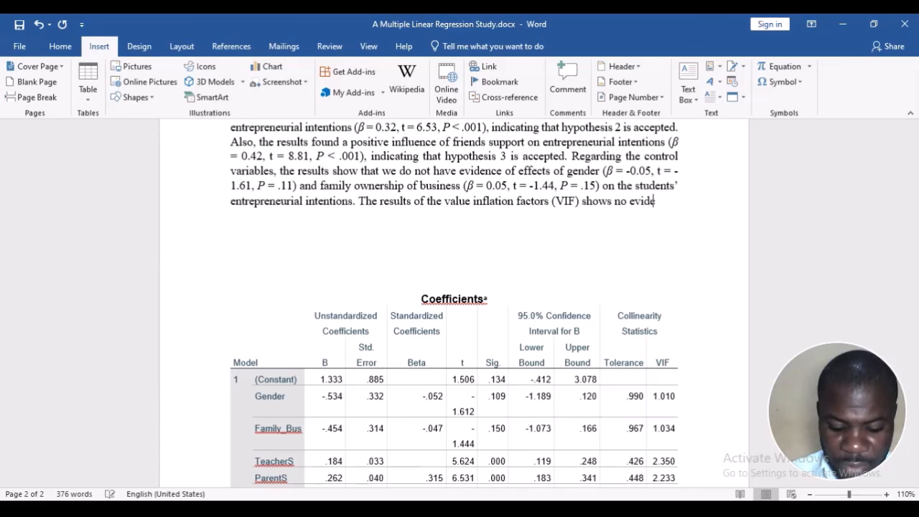
{"action": "type", "text": "nce of mu"}
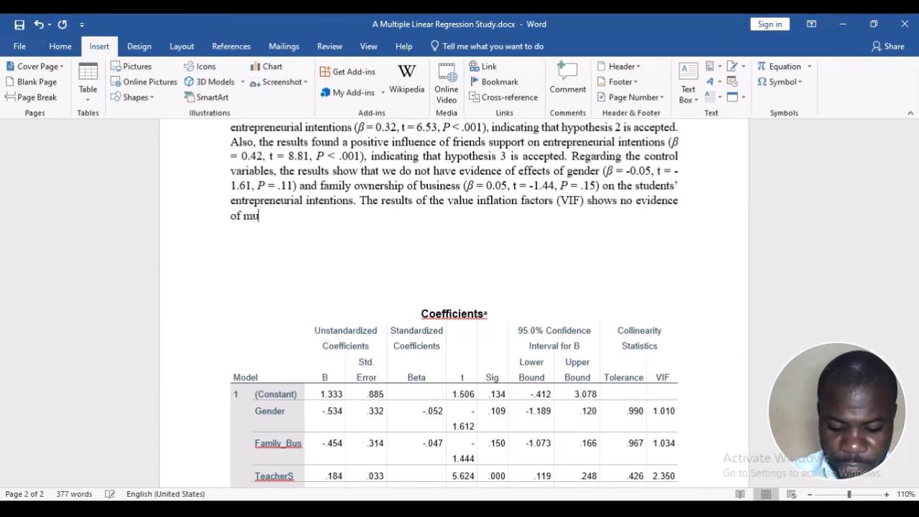
{"action": "type", "text": "lticoll"}
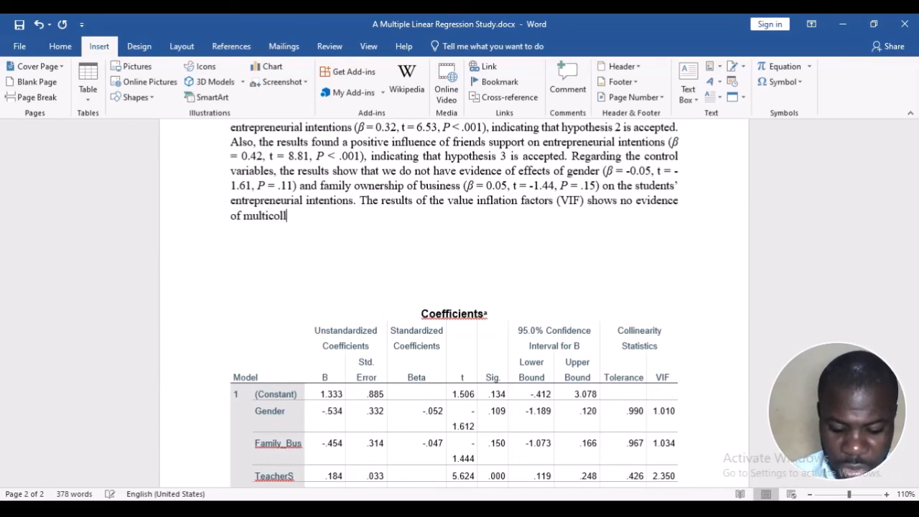
{"action": "type", "text": "ieanerity"}
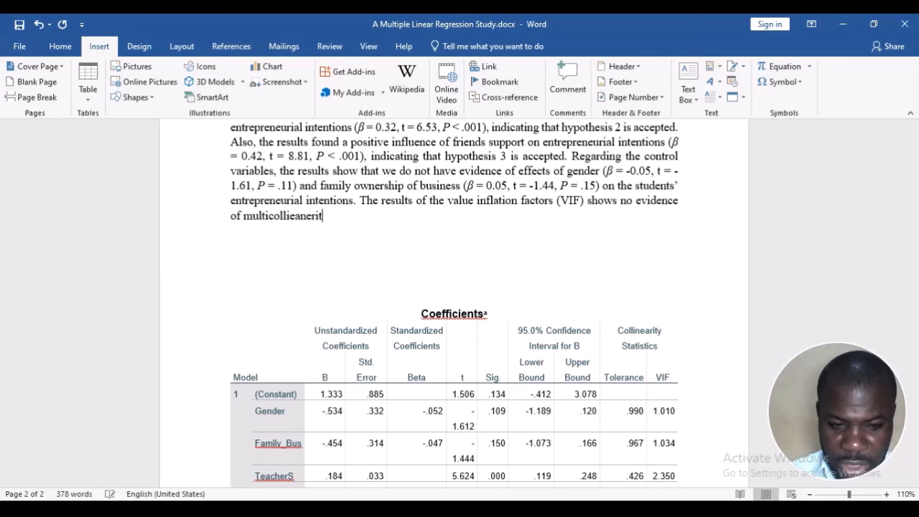
Correct the spelling of "multicollinearity" and finish the VIF sentence with "in the dataset."
{"action": "right_click", "coordinate": [321, 222]}
{"action": "left_click", "coordinate": [315, 232]}
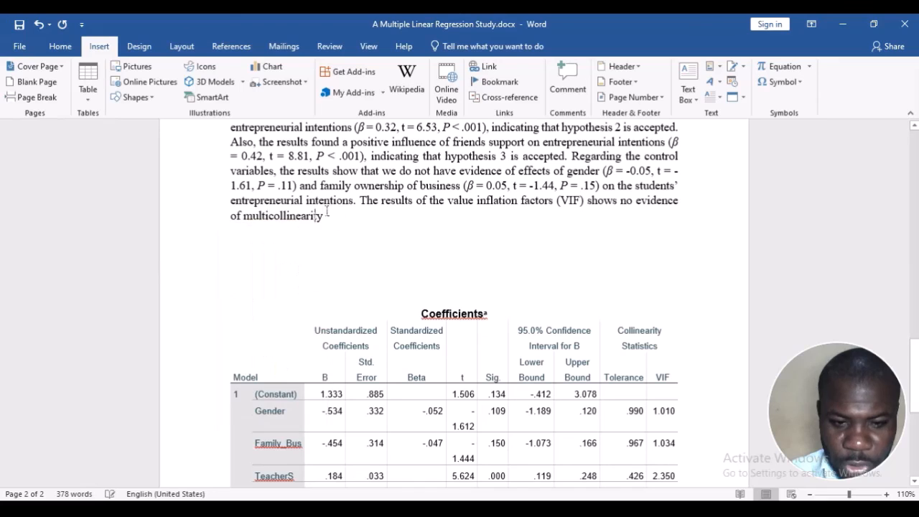
{"action": "type", "text": "in th"}
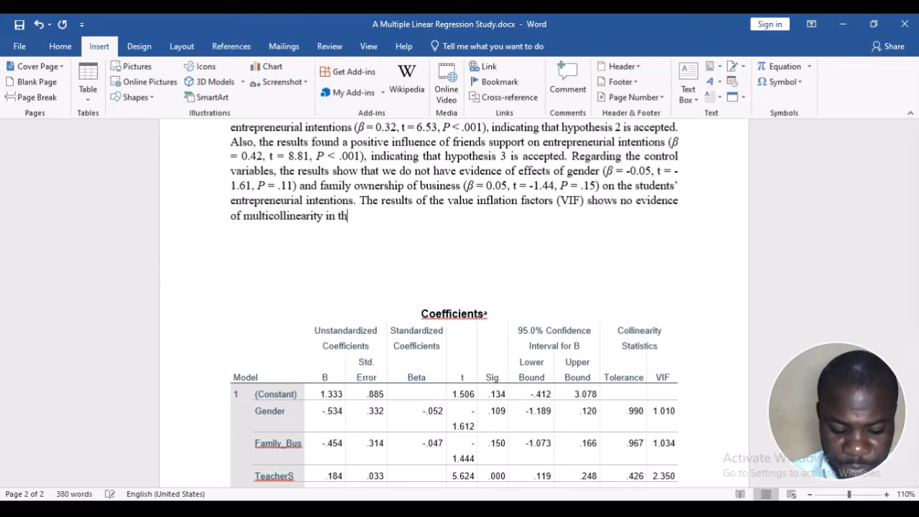
{"action": "type", "text": "e datas"}
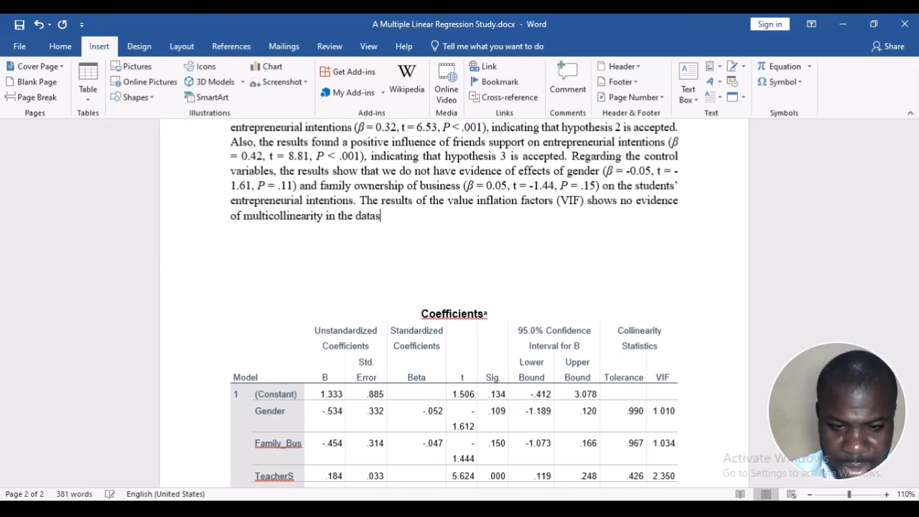
{"action": "type", "text": "et."}
Remove the colon after the "Results" heading above the results paragraph
{"action": "scroll", "coordinate": [341, 277], "scroll_direction": "up", "scroll_amount": 2}
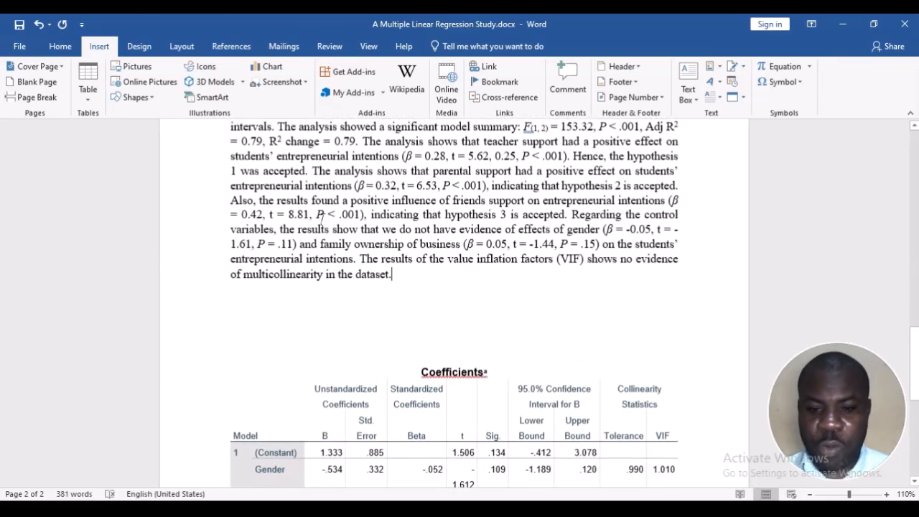
{"action": "scroll", "coordinate": [351, 279], "scroll_direction": "down", "scroll_amount": 1}
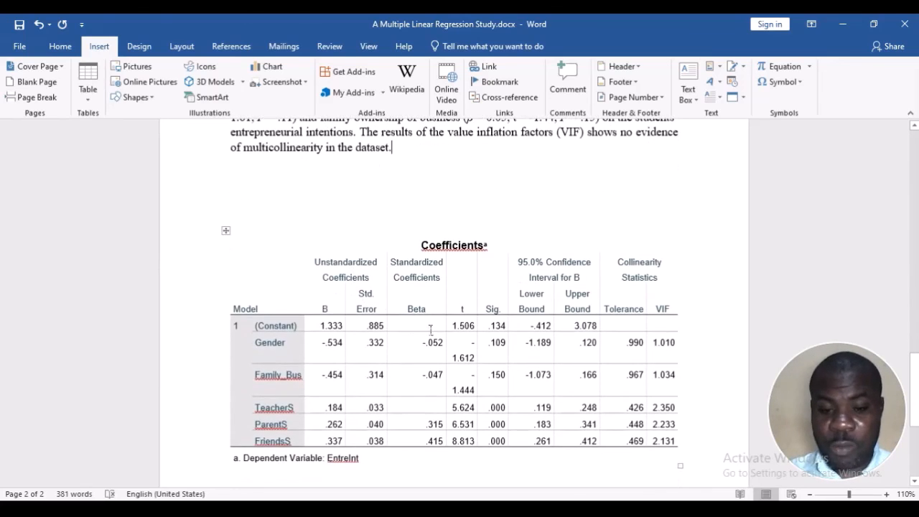
{"action": "scroll", "coordinate": [380, 226], "scroll_direction": "up", "scroll_amount": 5}
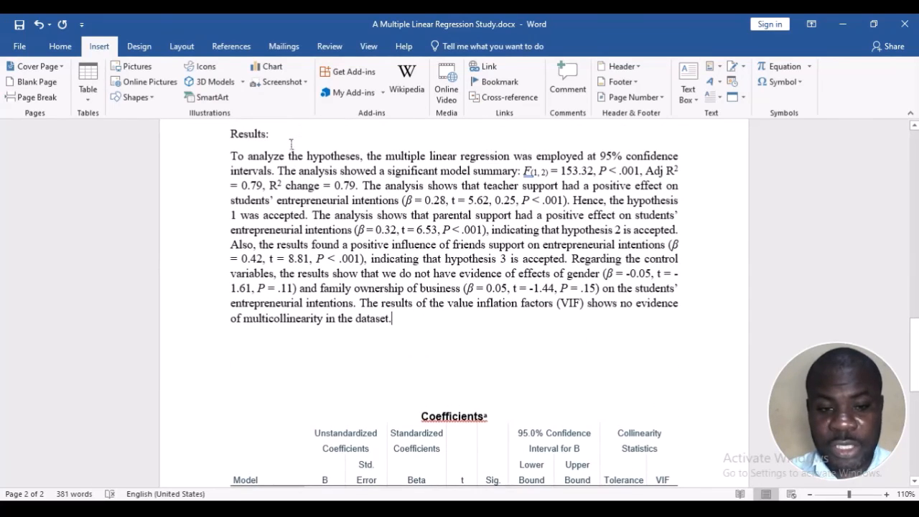
{"action": "scroll", "coordinate": [351, 236], "scroll_direction": "down", "scroll_amount": 4}
{"action": "scroll", "coordinate": [380, 261], "scroll_direction": "up", "scroll_amount": 5}
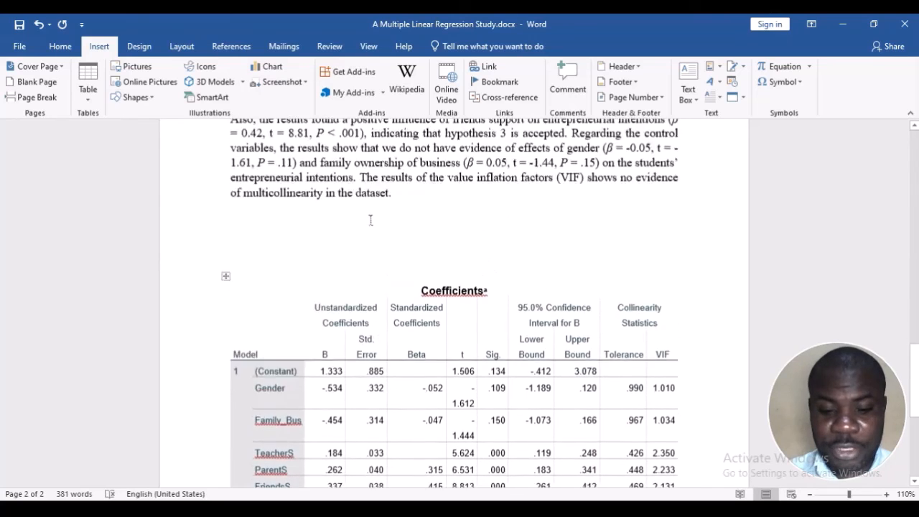
{"action": "left_click", "coordinate": [307, 159]}
{"action": "key", "text": "BackSpace"}
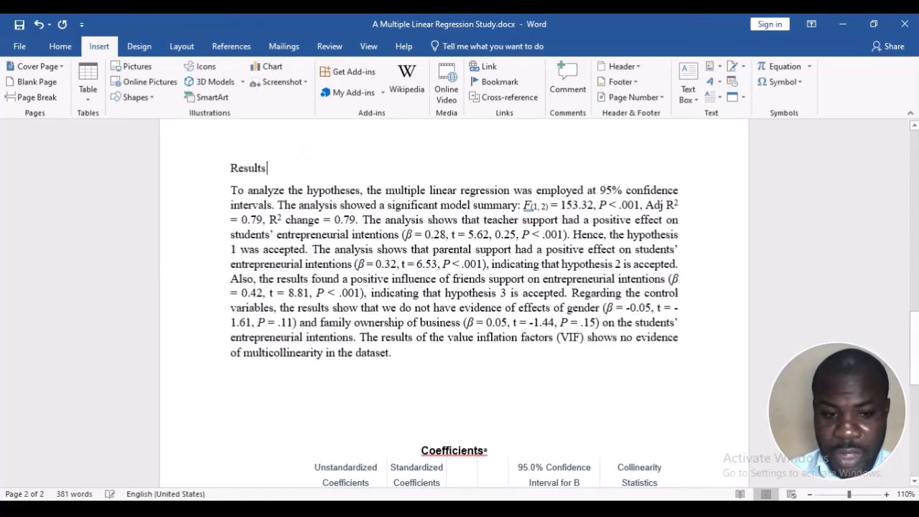
Delete the whole Coefficients table below the results paragraph, including its title and footnote
{"action": "scroll", "coordinate": [308, 234], "scroll_direction": "down", "scroll_amount": 1}
{"action": "scroll", "coordinate": [244, 265], "scroll_direction": "down", "scroll_amount": 4}
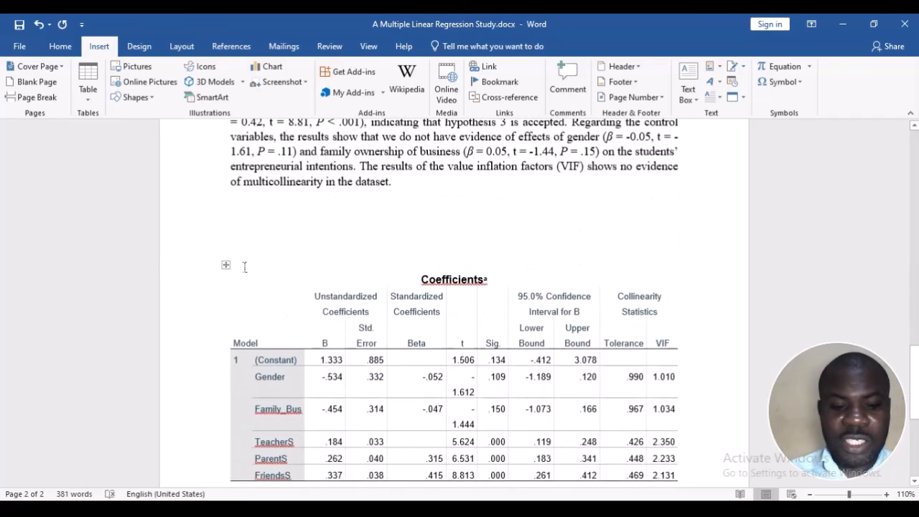
{"action": "scroll", "coordinate": [225, 266], "scroll_direction": "down", "scroll_amount": 5}
{"action": "left_click_drag", "start_coordinate": [380, 335], "coordinate": [218, 237]}
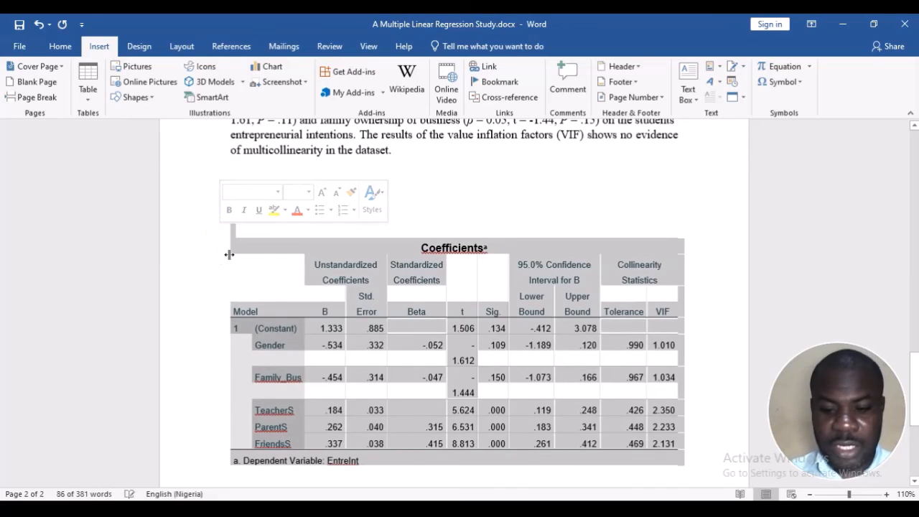
{"action": "key", "text": "BackSpace"}
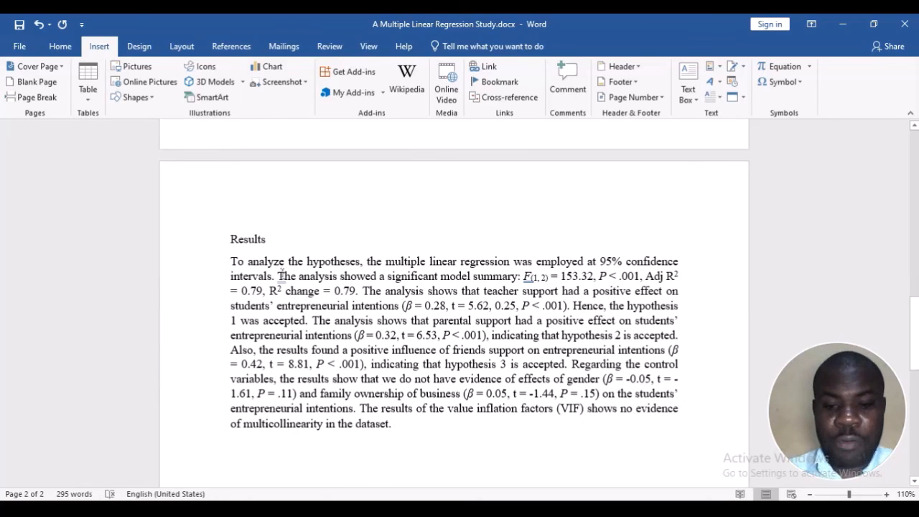
Add the heading "Discussion" below the results paragraph and start an empty line under it
{"action": "left_click", "coordinate": [361, 320]}
{"action": "scroll", "coordinate": [365, 371], "scroll_direction": "down", "scroll_amount": 2}
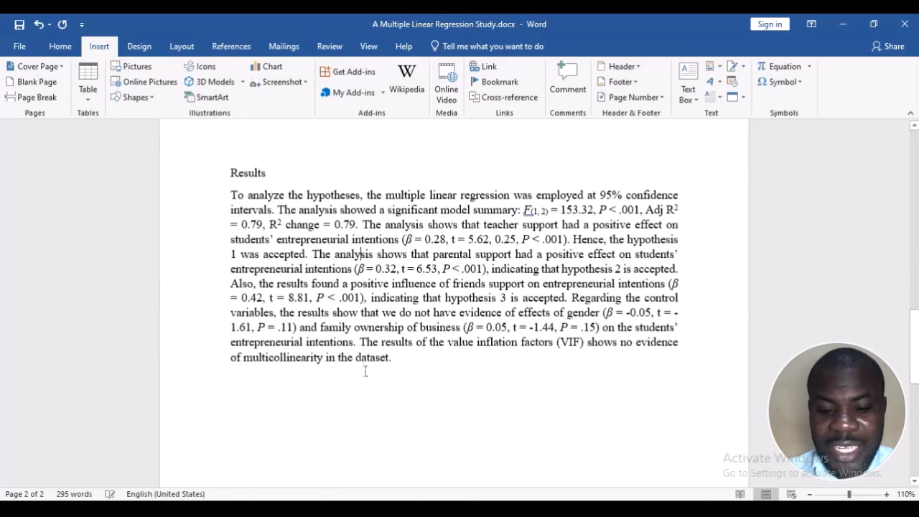
{"action": "left_click_drag", "start_coordinate": [394, 362], "coordinate": [195, 183]}
{"action": "left_click", "coordinate": [436, 359]}
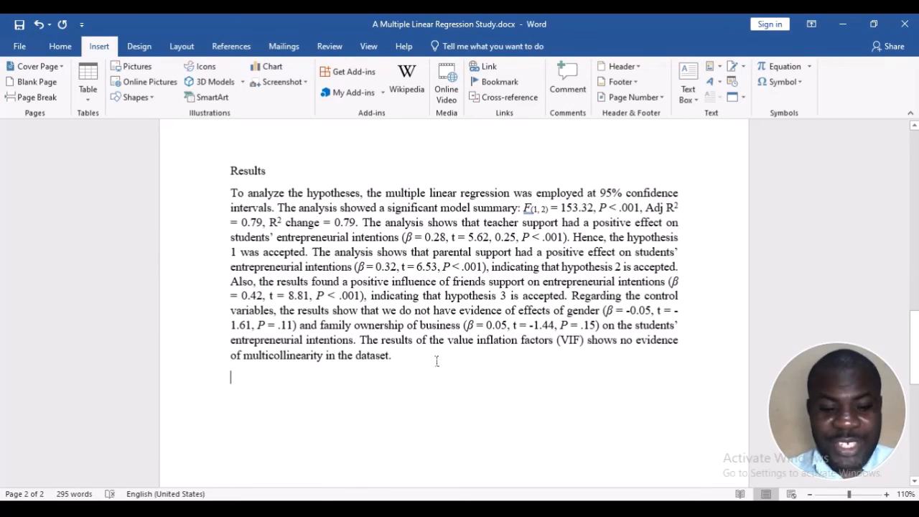
{"action": "type", "text": "Discussionm"}
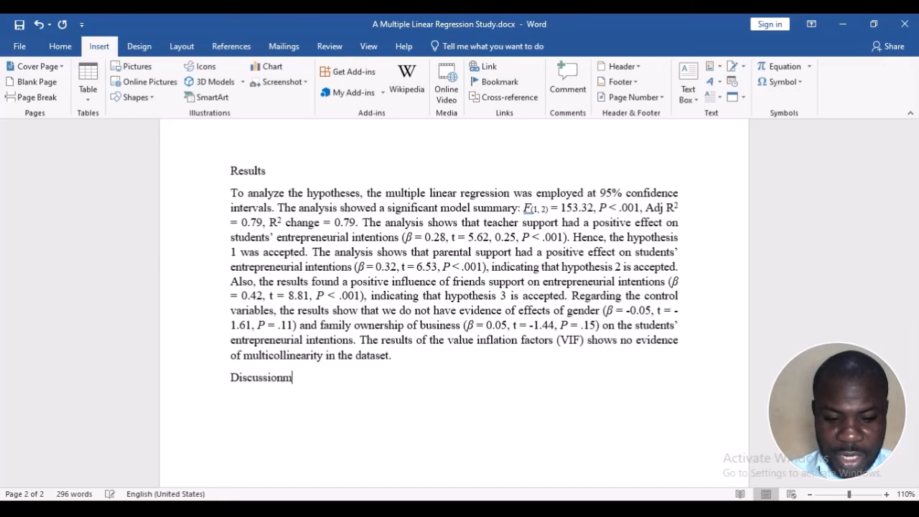
{"action": "key", "text": "BackSpace"}
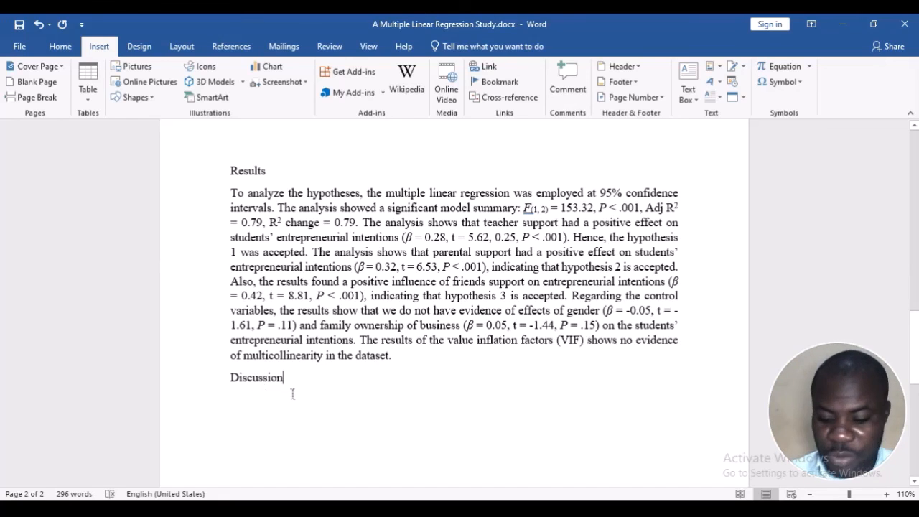
{"action": "key", "text": "Return"}
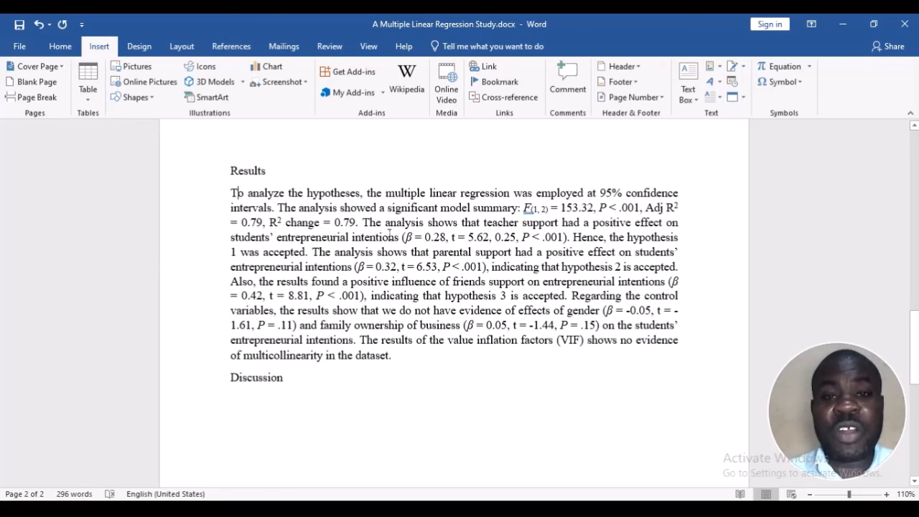
{"action": "left_click", "coordinate": [262, 410]}
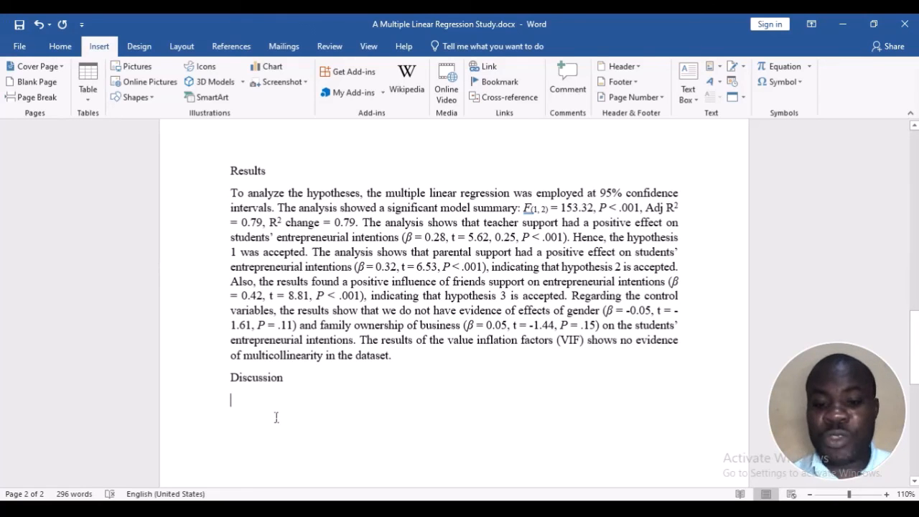
Review the study's conceptual models, hypotheses and reliability results on the first page
{"action": "scroll", "coordinate": [353, 264], "scroll_direction": "up", "scroll_amount": 15}
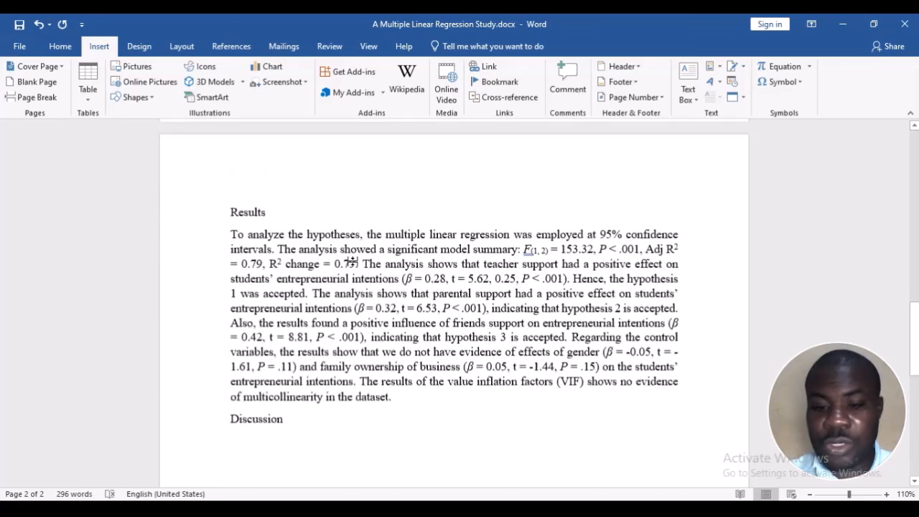
{"action": "scroll", "coordinate": [353, 262], "scroll_direction": "up", "scroll_amount": 5}
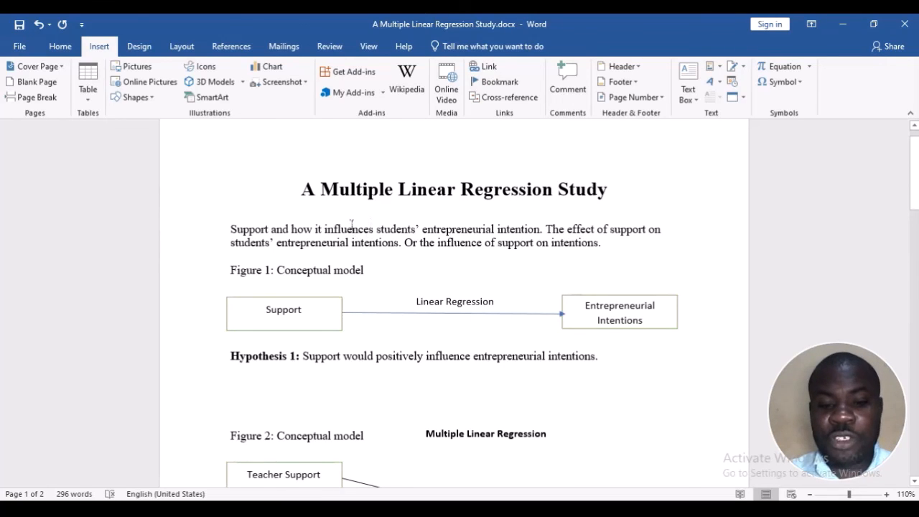
{"action": "scroll", "coordinate": [327, 307], "scroll_direction": "down", "scroll_amount": 6}
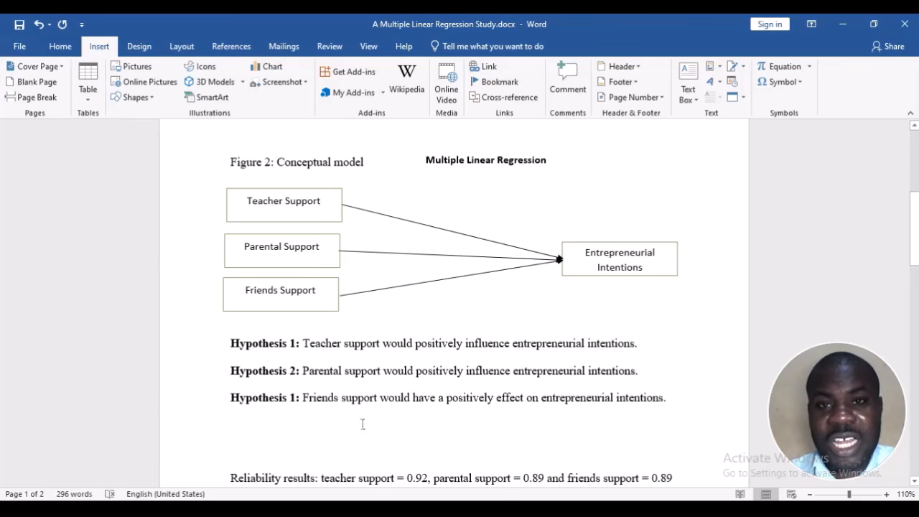
{"action": "scroll", "coordinate": [468, 385], "scroll_direction": "down", "scroll_amount": 6}
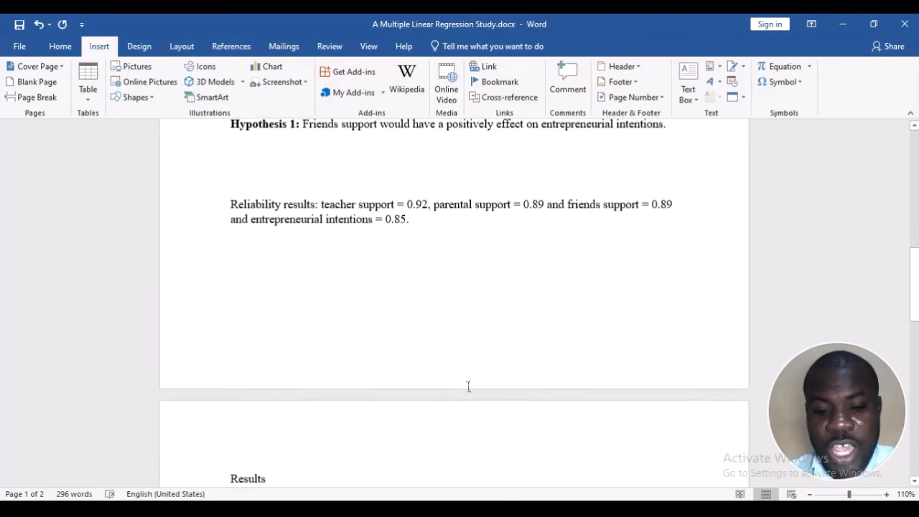
{"action": "scroll", "coordinate": [468, 383], "scroll_direction": "up", "scroll_amount": 8}
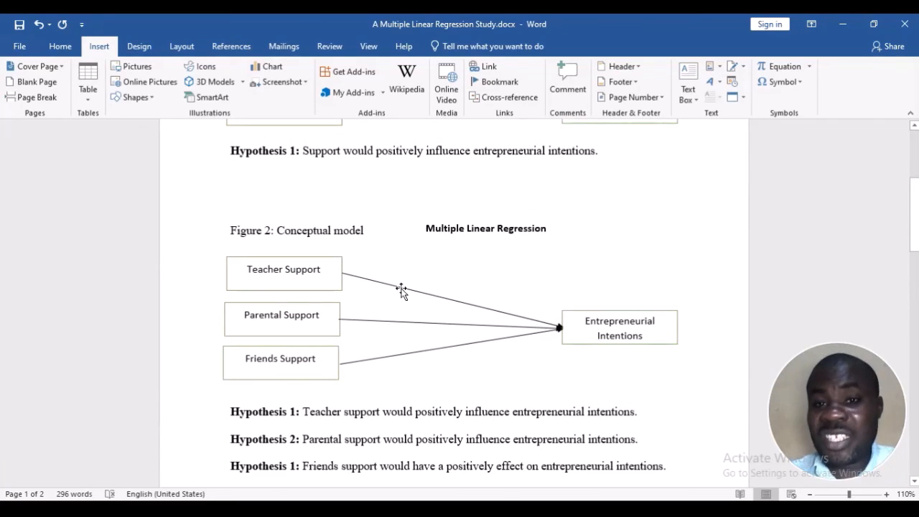